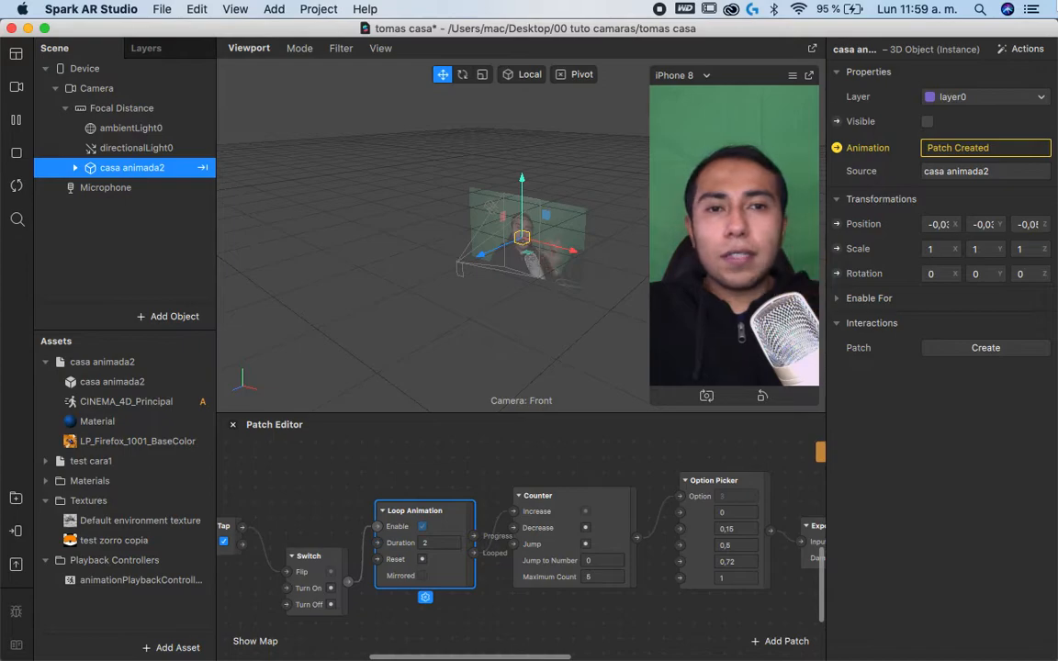
Step: Switch to Chrome, watch the Christmas filter video in the open Instagram post and pause it
{"action": "key", "text": "ctrl+Left"}
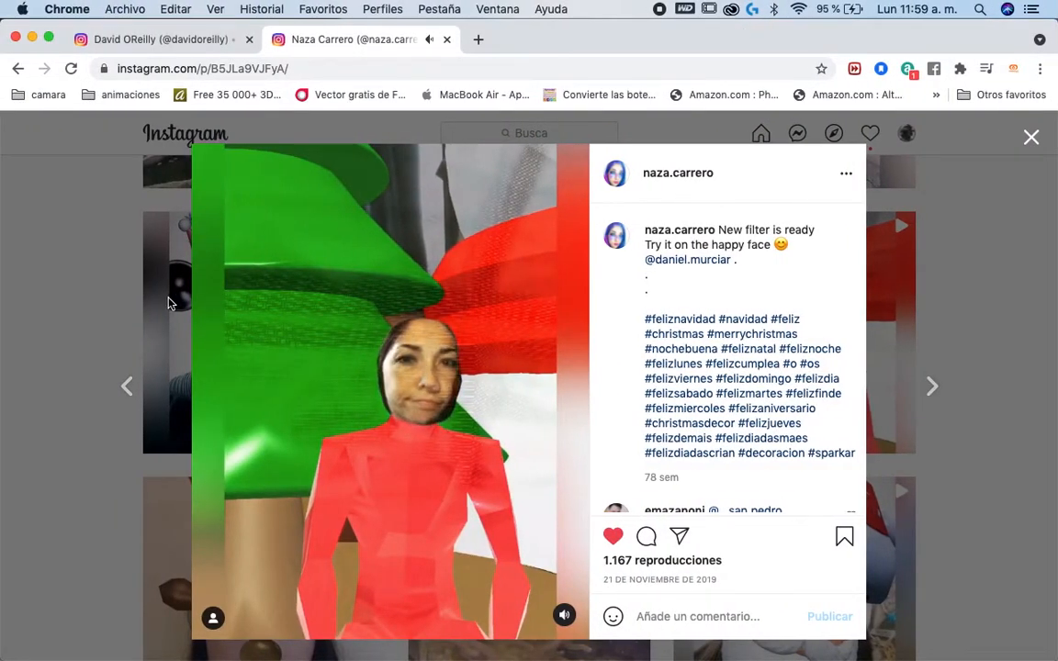
{"action": "key", "text": "XF86AudioRaiseVolume"}
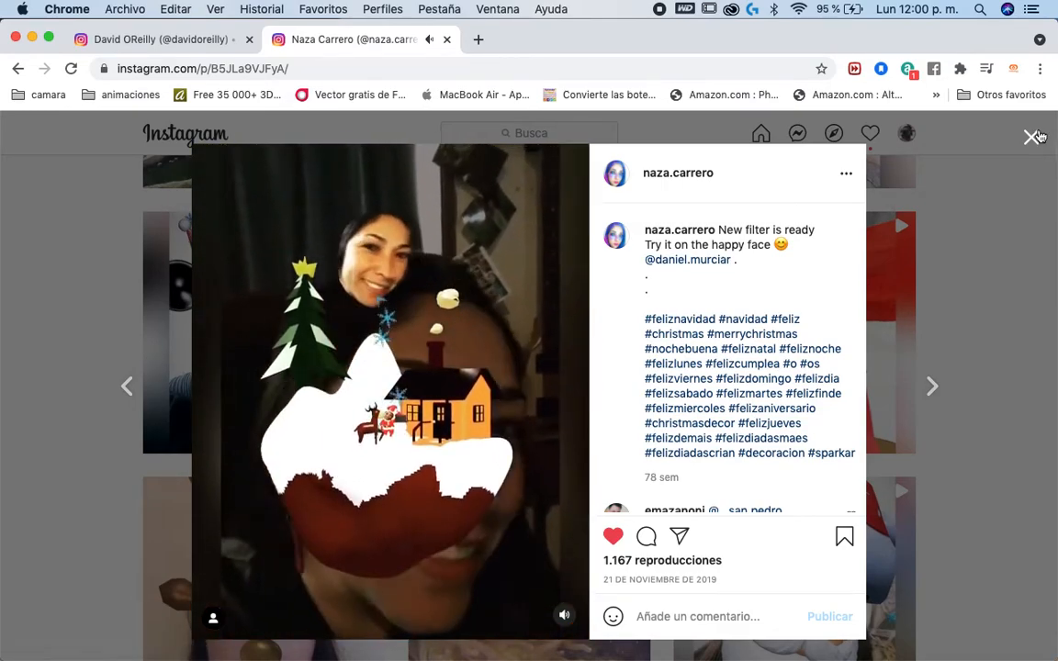
{"action": "left_click", "coordinate": [482, 447]}
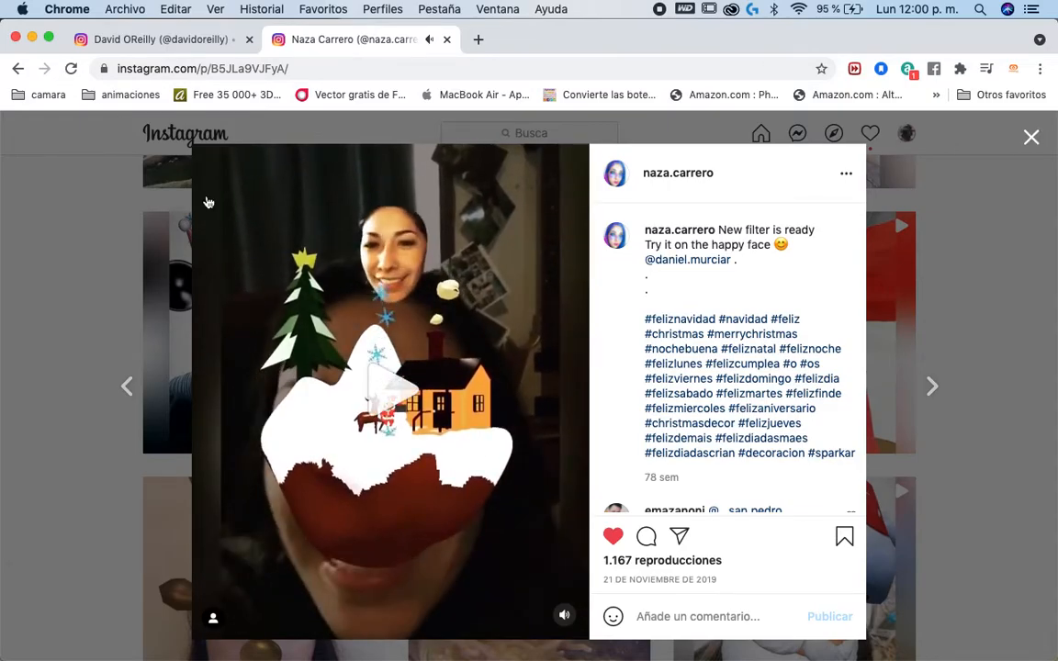
Step: Show the davidoreilly Instagram profile in Chrome
{"action": "key", "text": "ctrl+Up"}
{"action": "left_click", "coordinate": [166, 210]}
{"action": "key", "text": "ctrl+Up"}
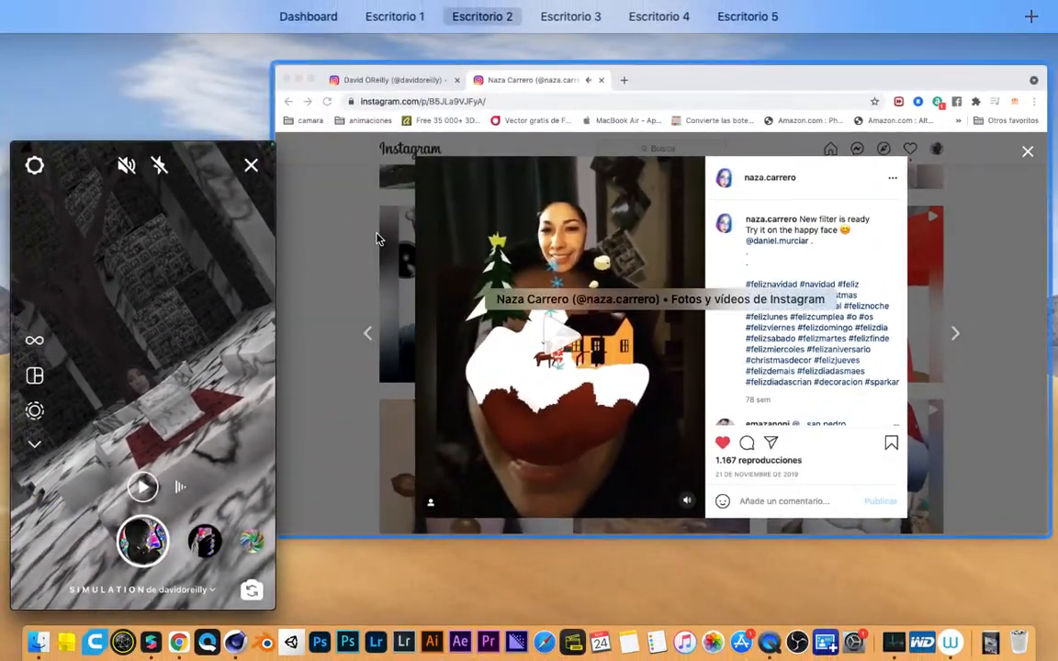
{"action": "left_click", "coordinate": [376, 239]}
{"action": "left_click", "coordinate": [152, 42]}
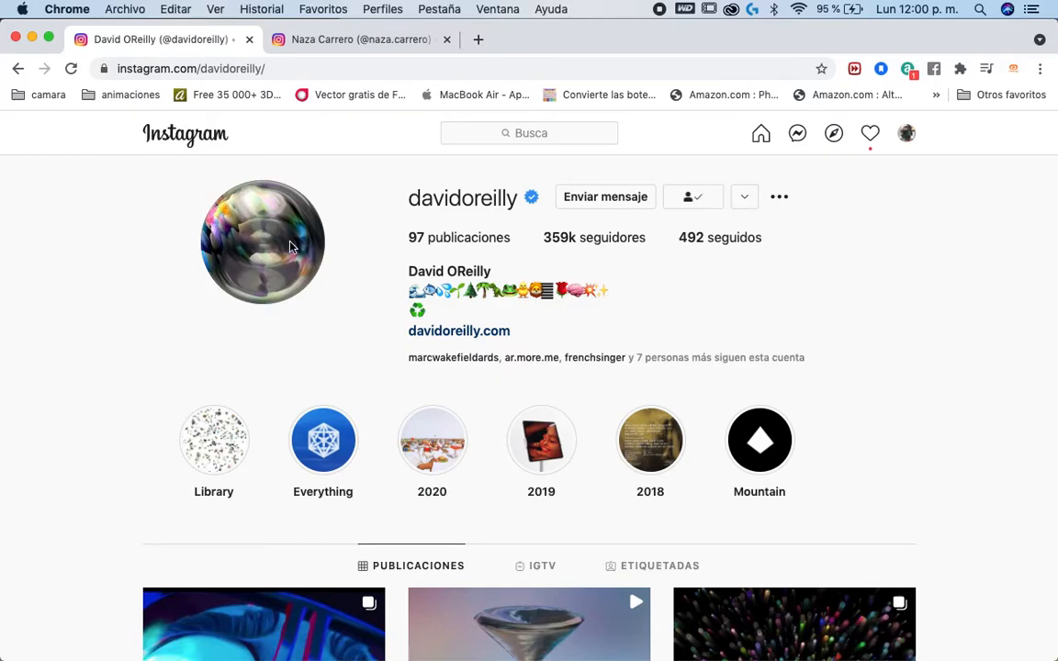
Step: Play the SIMULATION filter recording in QuickTime Player from the beginning, then return to Chrome
{"action": "key", "text": "ctrl+Up"}
{"action": "left_click", "coordinate": [156, 312]}
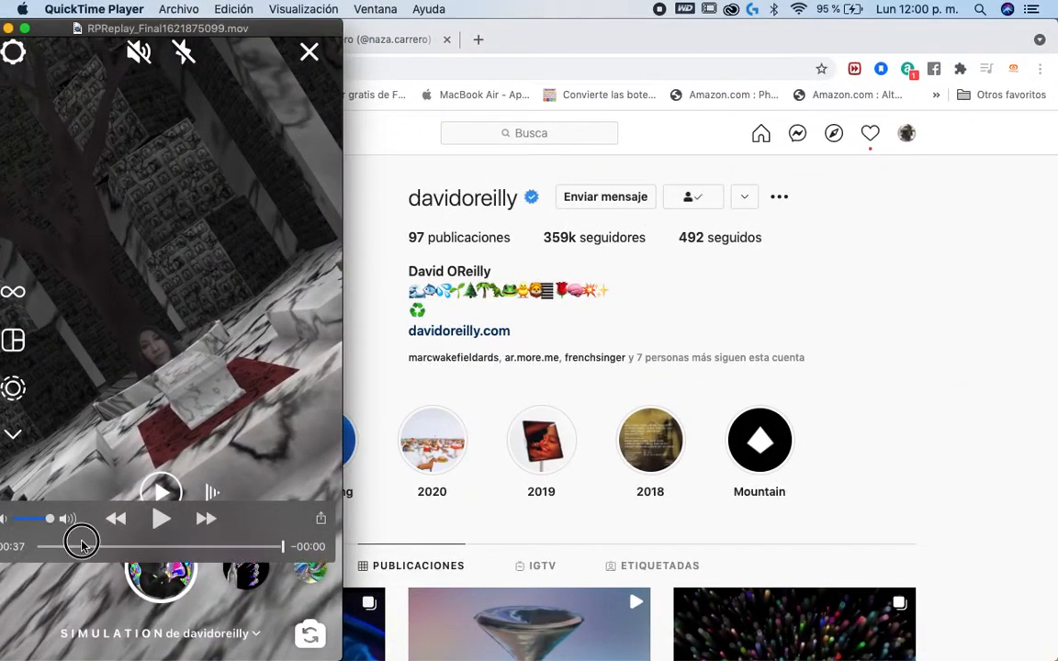
{"action": "left_click_drag", "start_coordinate": [81, 545], "coordinate": [38, 546]}
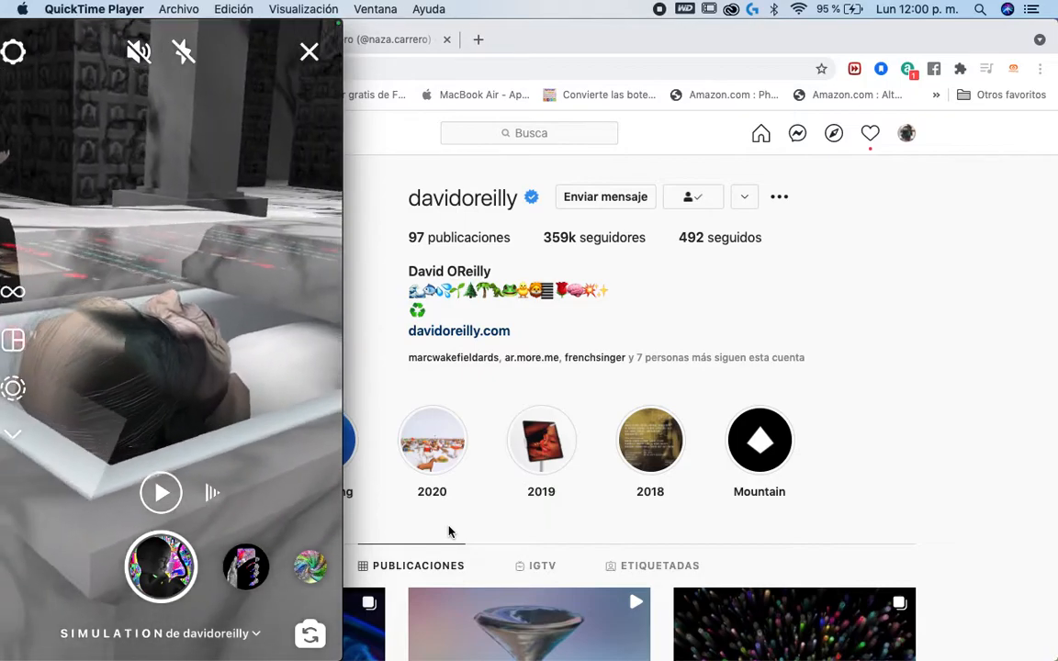
{"action": "mouse_move", "coordinate": [213, 510]}
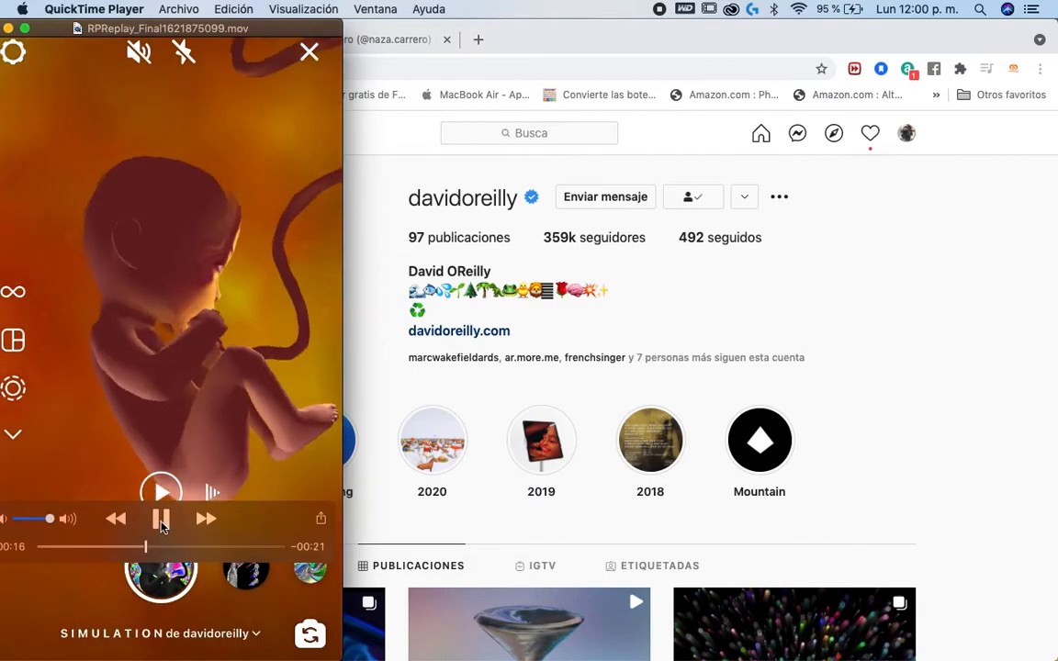
{"action": "left_click", "coordinate": [1008, 321]}
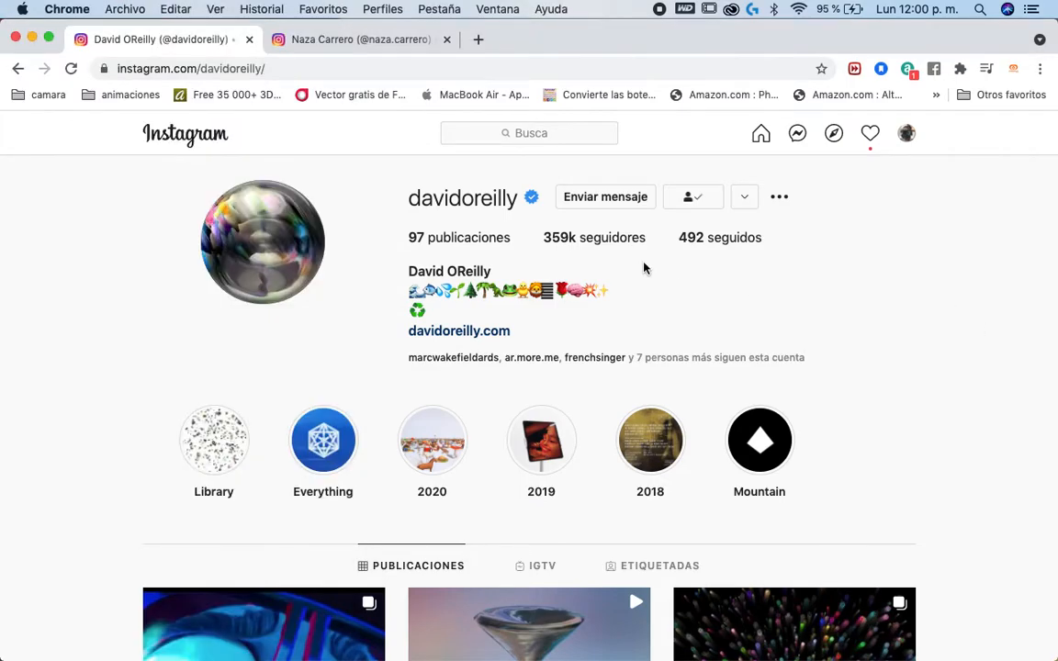
Step: Return to Spark AR Studio, make the casa animada2 object visible and tap through its room views in the device preview
{"action": "key", "text": "ctrl+Right"}
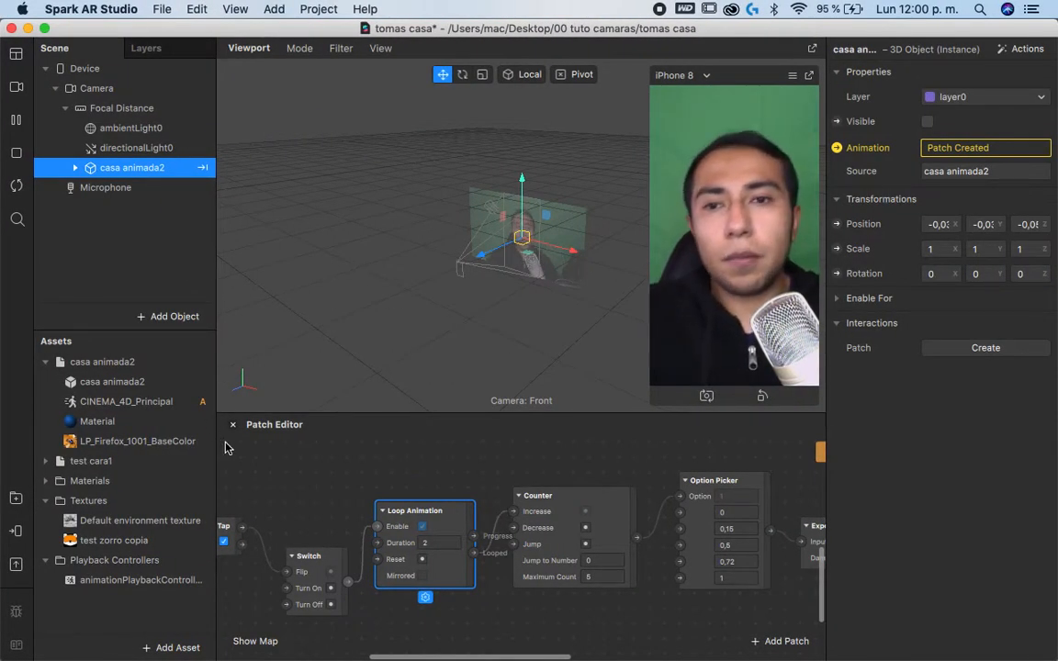
{"action": "left_click", "coordinate": [927, 122]}
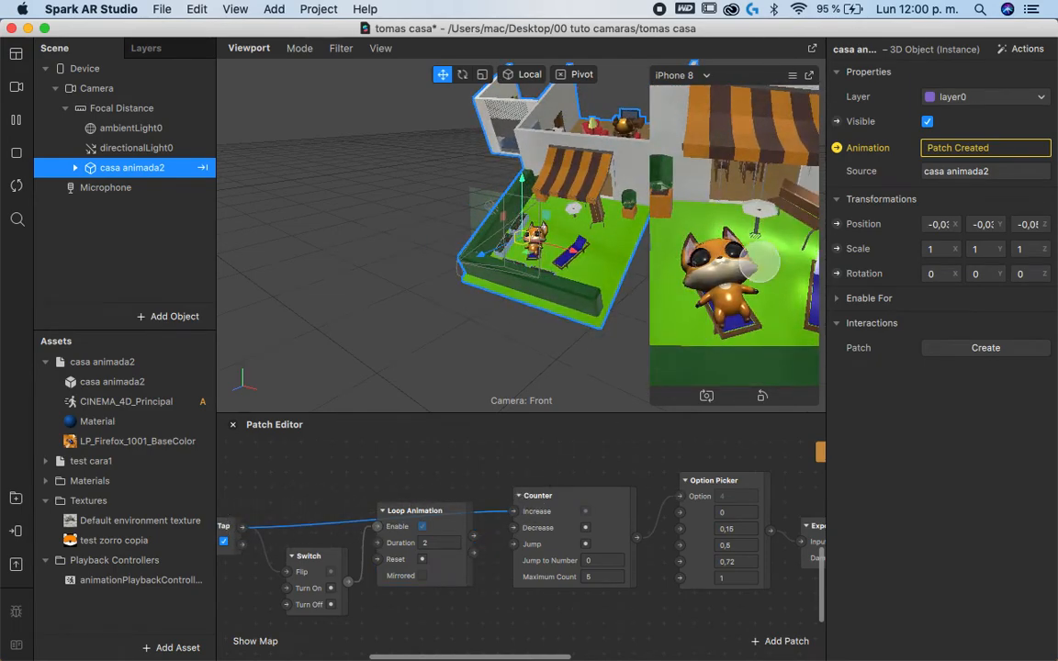
{"action": "left_click", "coordinate": [730, 315]}
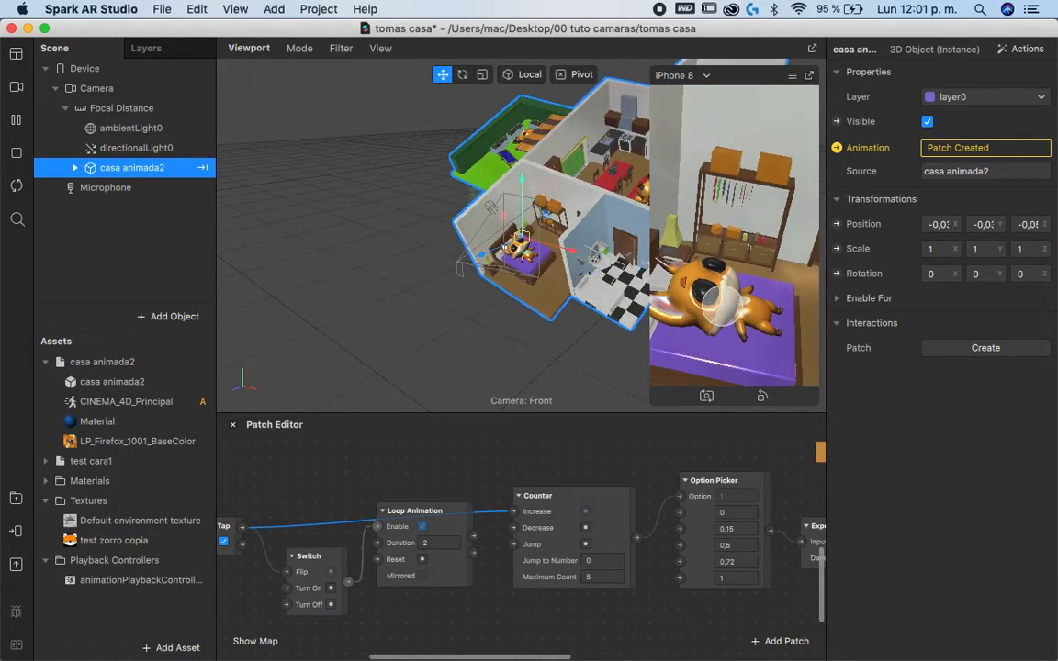
{"action": "left_click", "coordinate": [726, 300]}
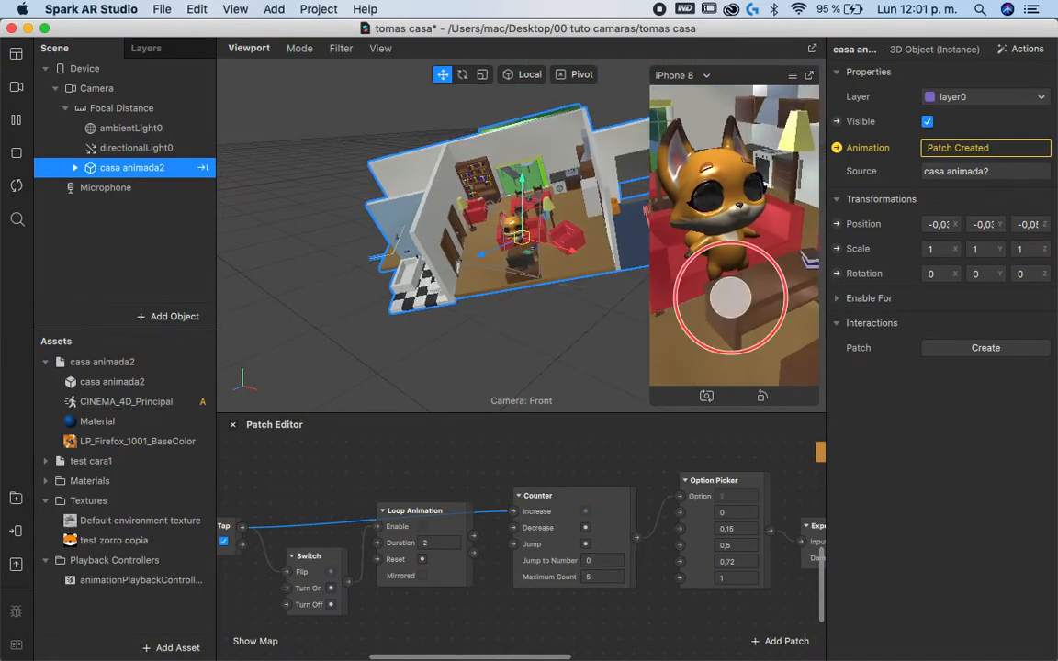
{"action": "left_click", "coordinate": [731, 299]}
{"action": "left_click", "coordinate": [733, 300]}
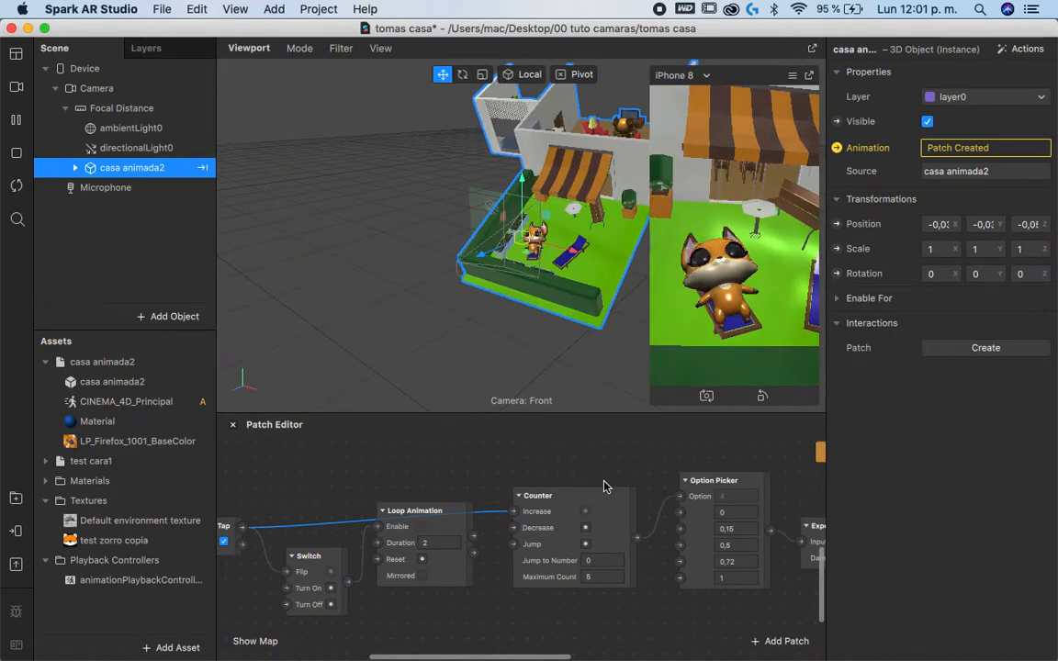
Step: Examine the patch chain from Screen Tap through Counter, Option Picker and Exponential Smoothing to the Animation Player
{"action": "scroll", "coordinate": [605, 486], "scroll_direction": "down", "scroll_amount": 4}
{"action": "scroll", "coordinate": [607, 485], "scroll_direction": "right", "scroll_amount": 3}
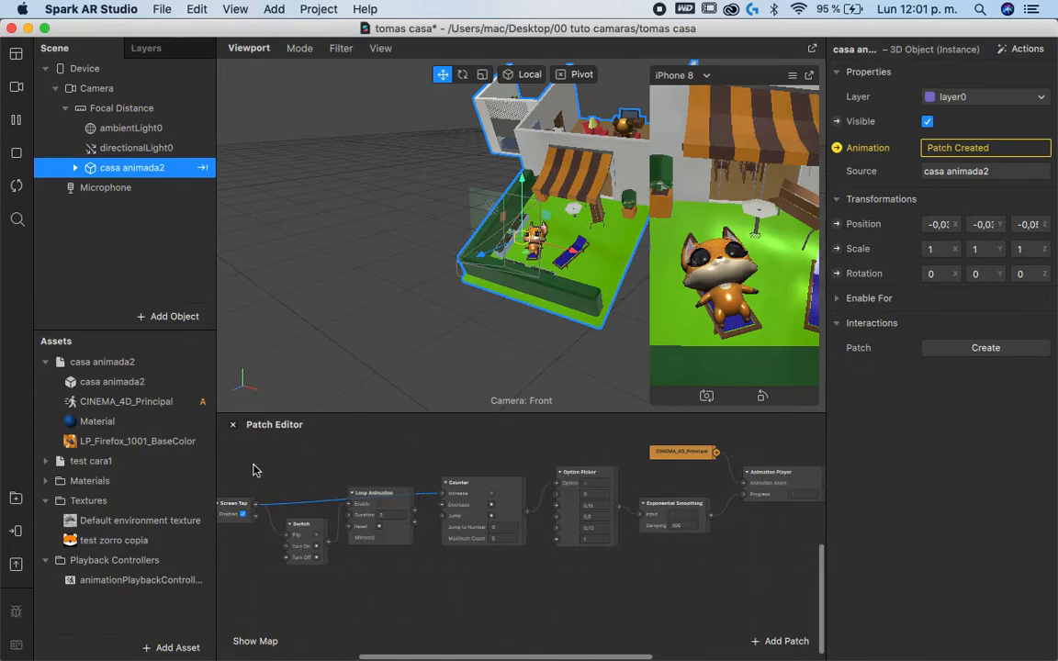
{"action": "left_click_drag", "start_coordinate": [250, 470], "coordinate": [742, 558]}
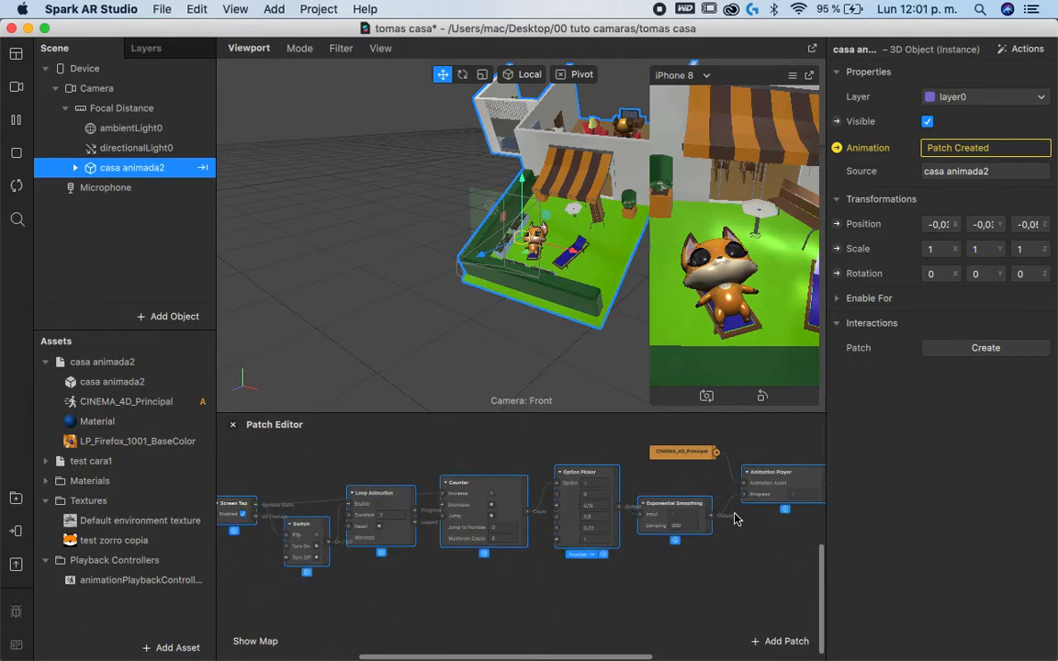
{"action": "scroll", "coordinate": [716, 519], "scroll_direction": "right", "scroll_amount": 3}
{"action": "scroll", "coordinate": [687, 508], "scroll_direction": "right", "scroll_amount": 2}
{"action": "scroll", "coordinate": [732, 469], "scroll_direction": "left", "scroll_amount": 7}
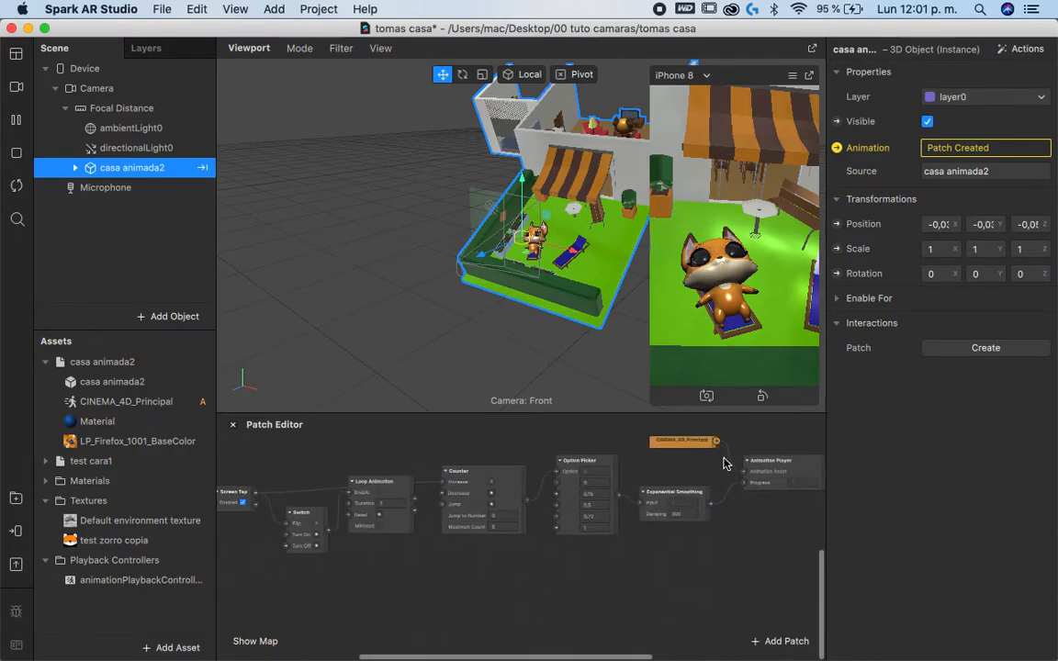
{"action": "scroll", "coordinate": [613, 513], "scroll_direction": "up", "scroll_amount": 3, "text": "ctrl"}
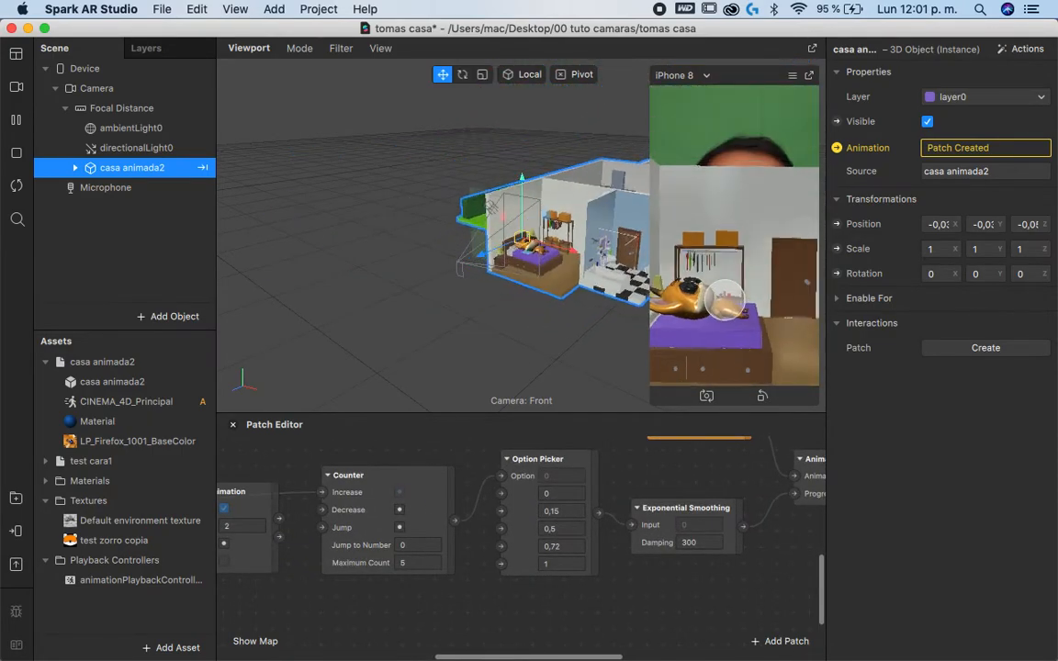
{"action": "right_click", "coordinate": [526, 523]}
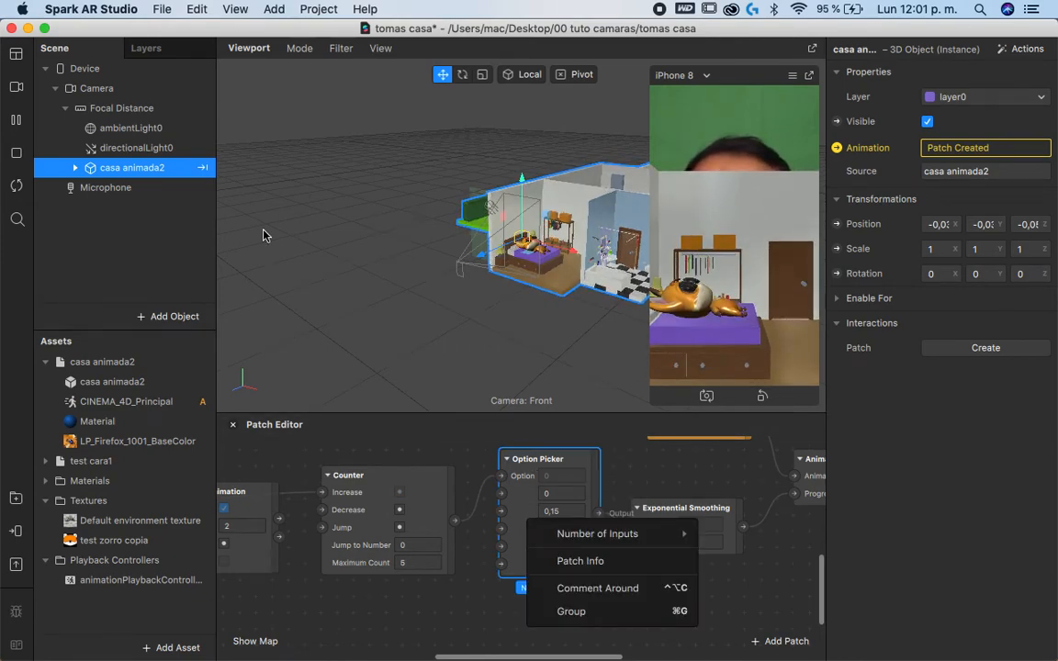
{"action": "left_click", "coordinate": [152, 167]}
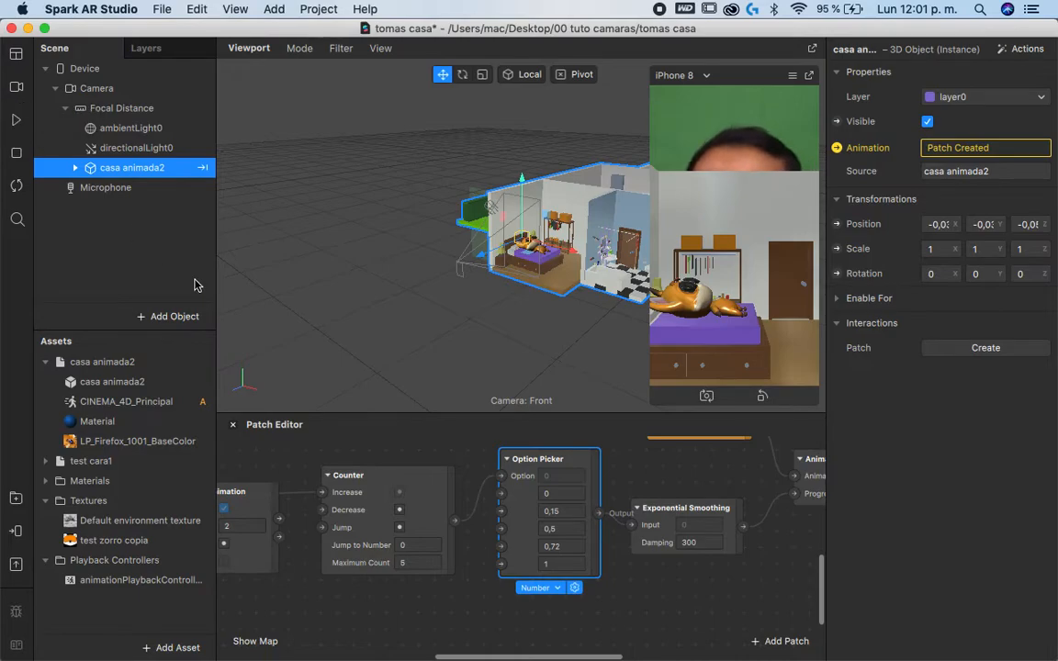
Step: Create a new blank Spark AR project and enlarge its window to fill the screen
{"action": "left_click", "coordinate": [164, 9]}
{"action": "left_click", "coordinate": [170, 9]}
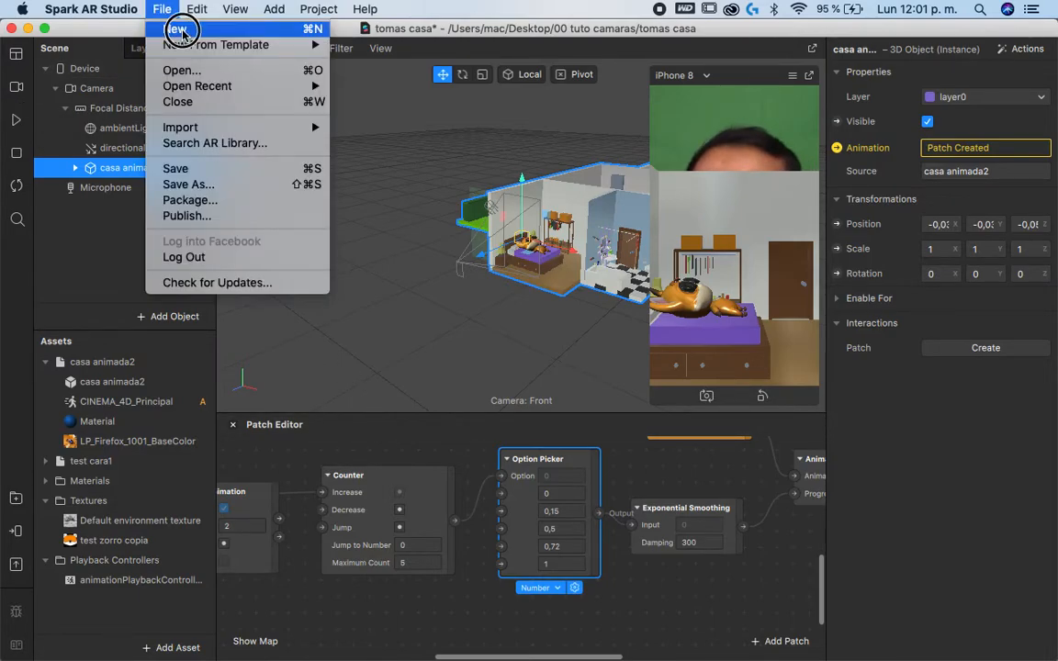
{"action": "key", "text": "super+n"}
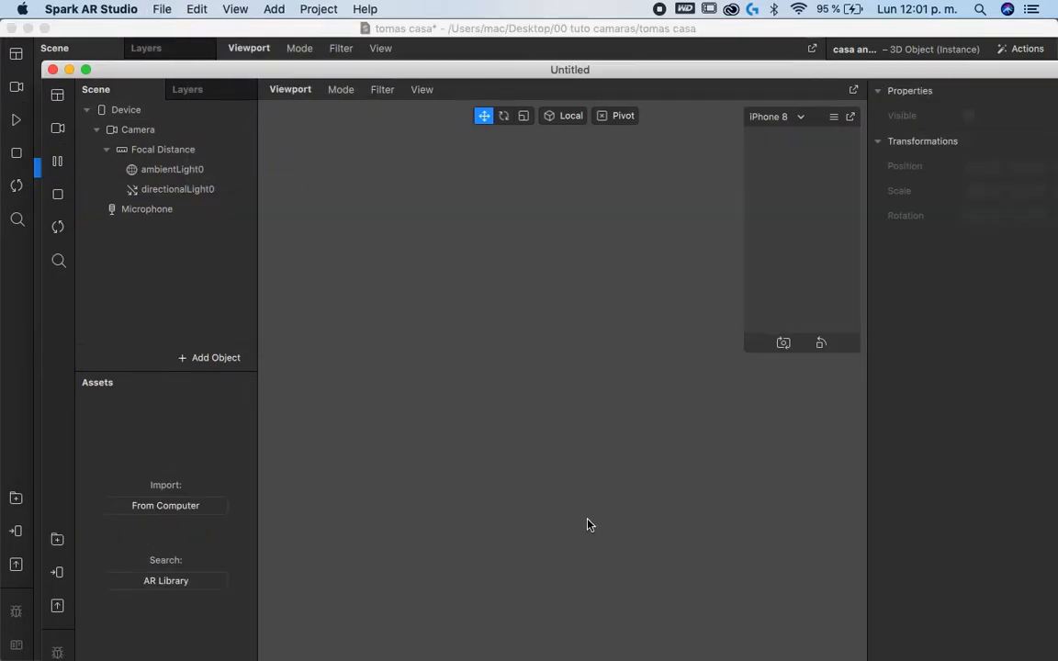
{"action": "double_click", "coordinate": [409, 68]}
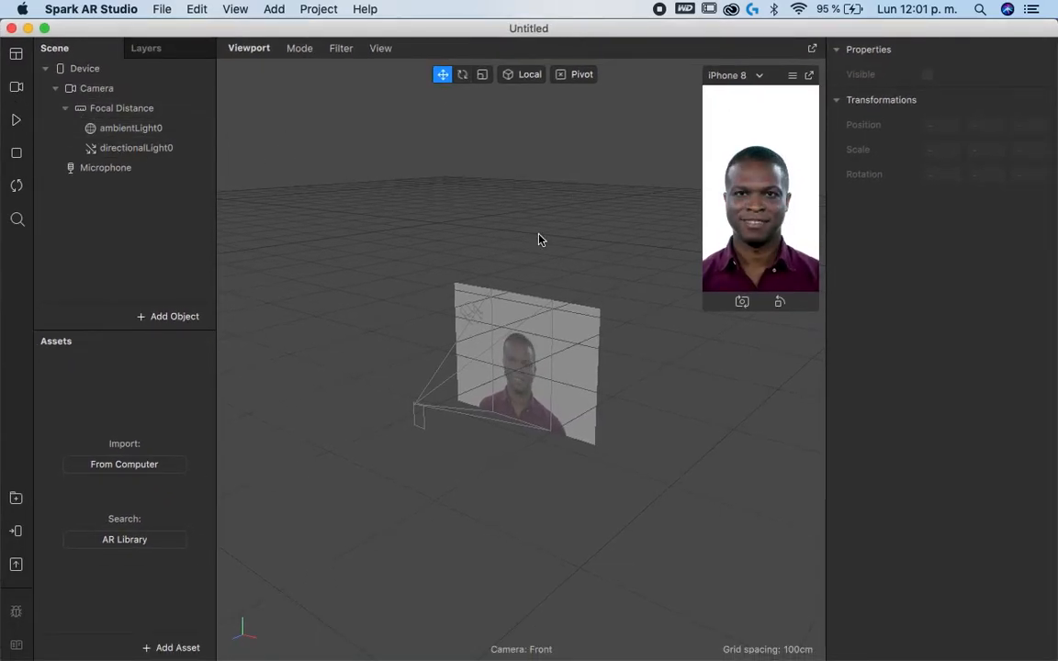
Step: Switch to Cinema 4D and open the recent file tomas casa demo.c4d
{"action": "key", "text": "ctrl+Up"}
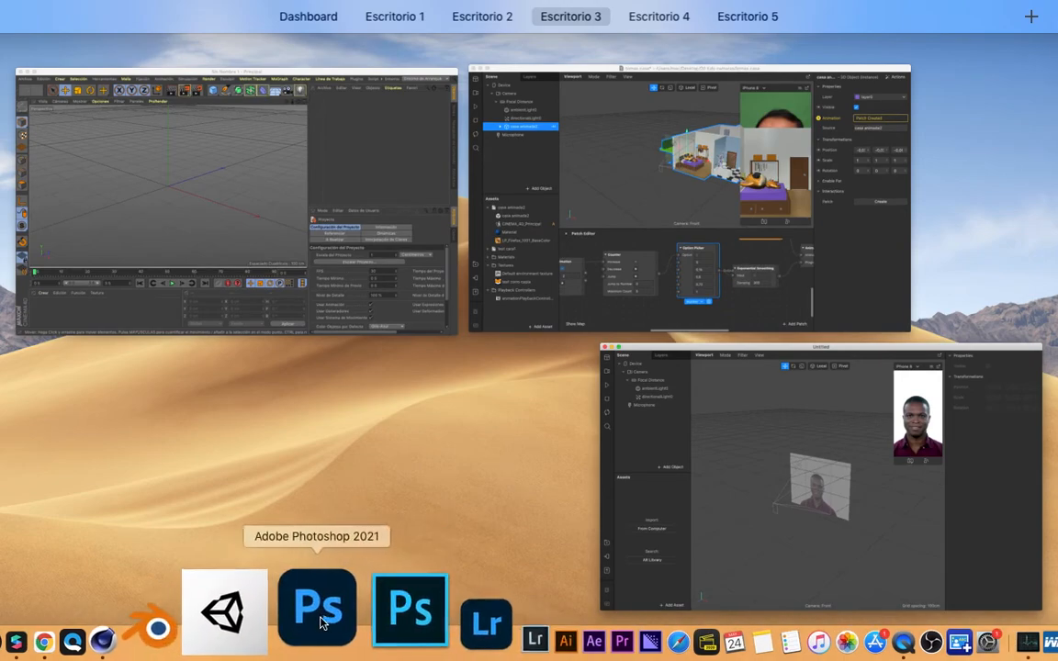
{"action": "left_click", "coordinate": [262, 611]}
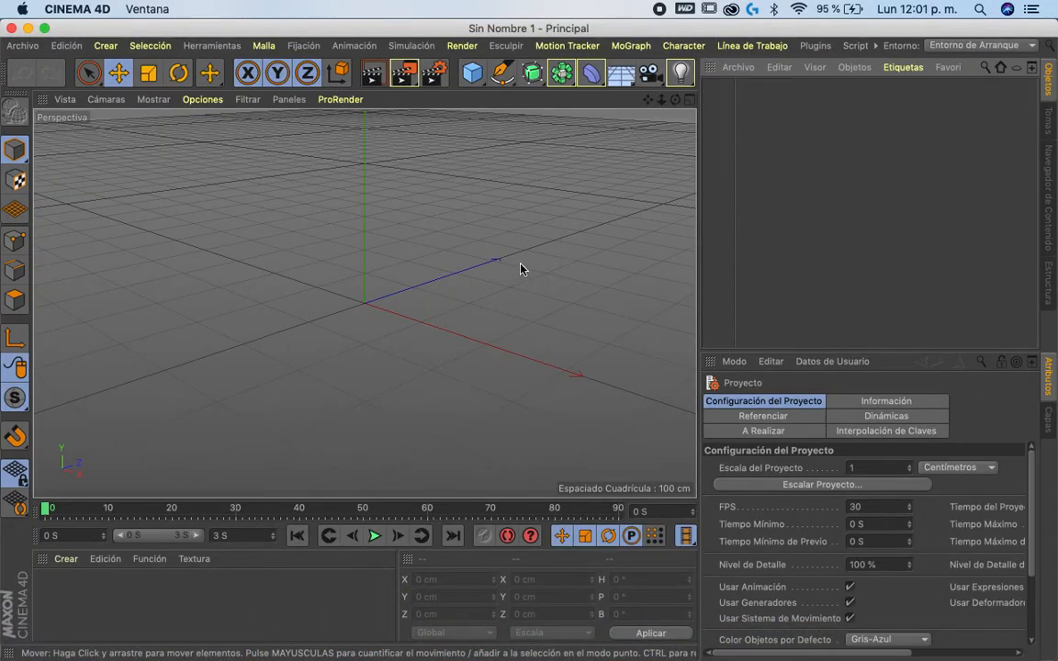
{"action": "key", "text": "super+o"}
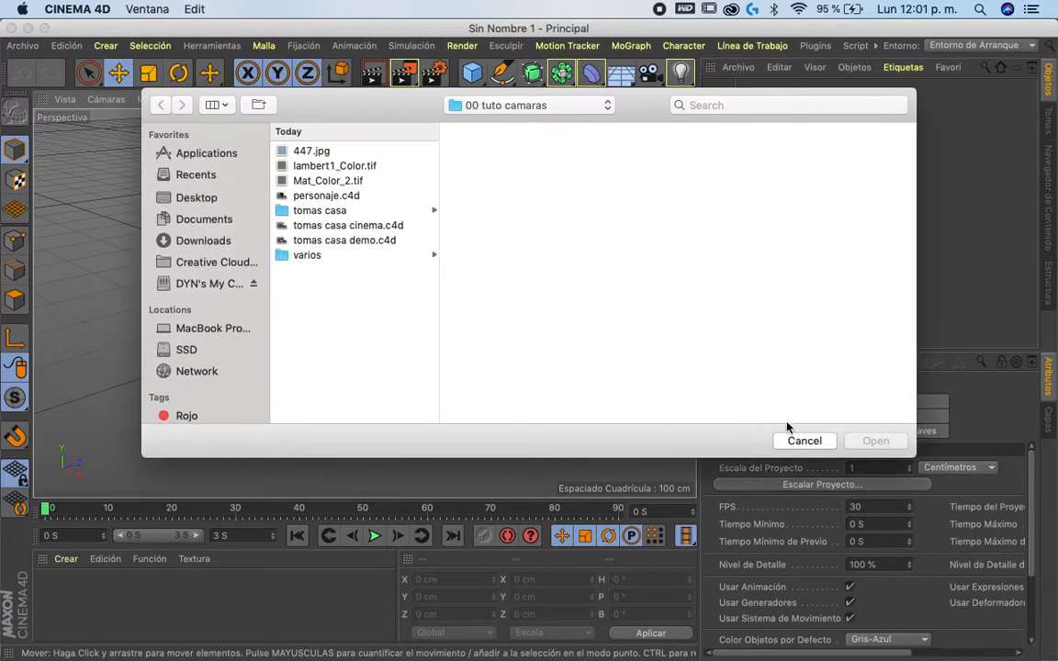
{"action": "left_click", "coordinate": [790, 436]}
{"action": "left_click", "coordinate": [26, 45]}
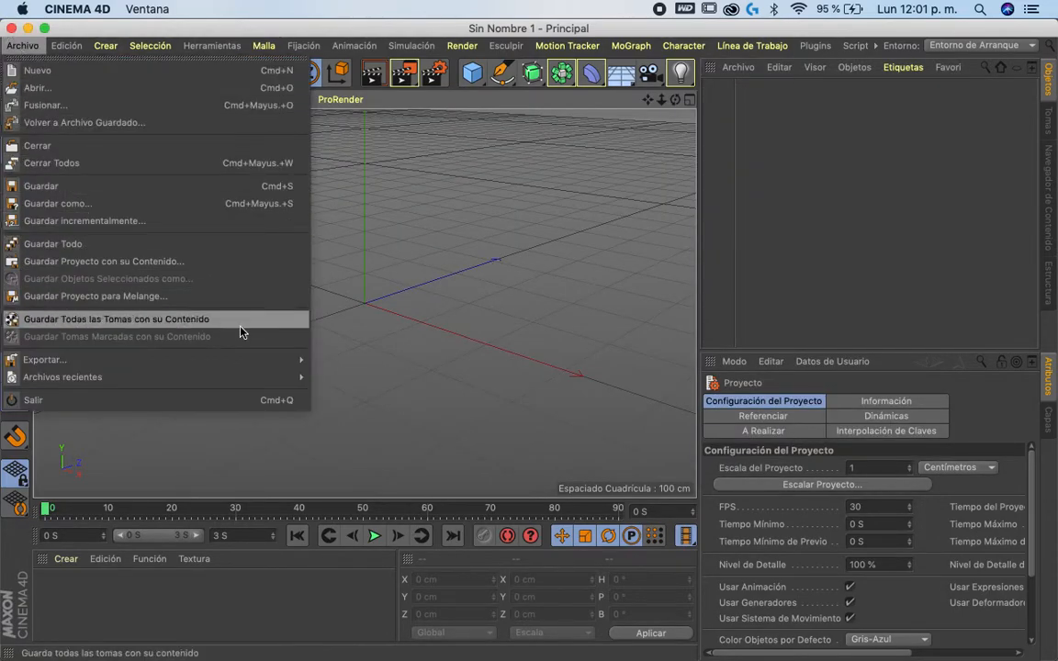
{"action": "mouse_move", "coordinate": [250, 361]}
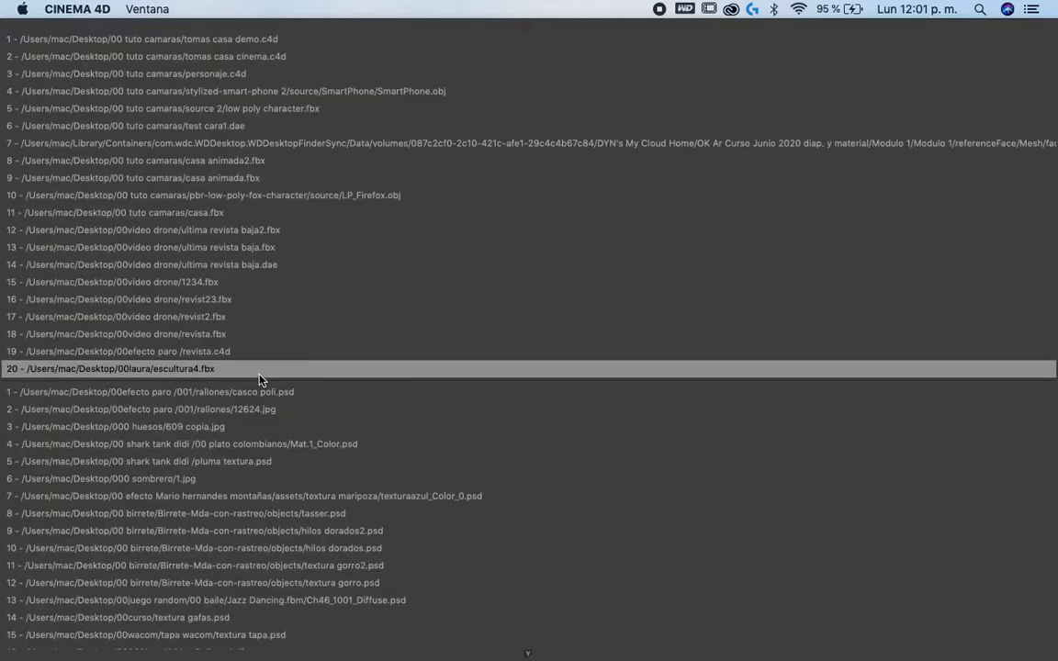
{"action": "left_click", "coordinate": [317, 42]}
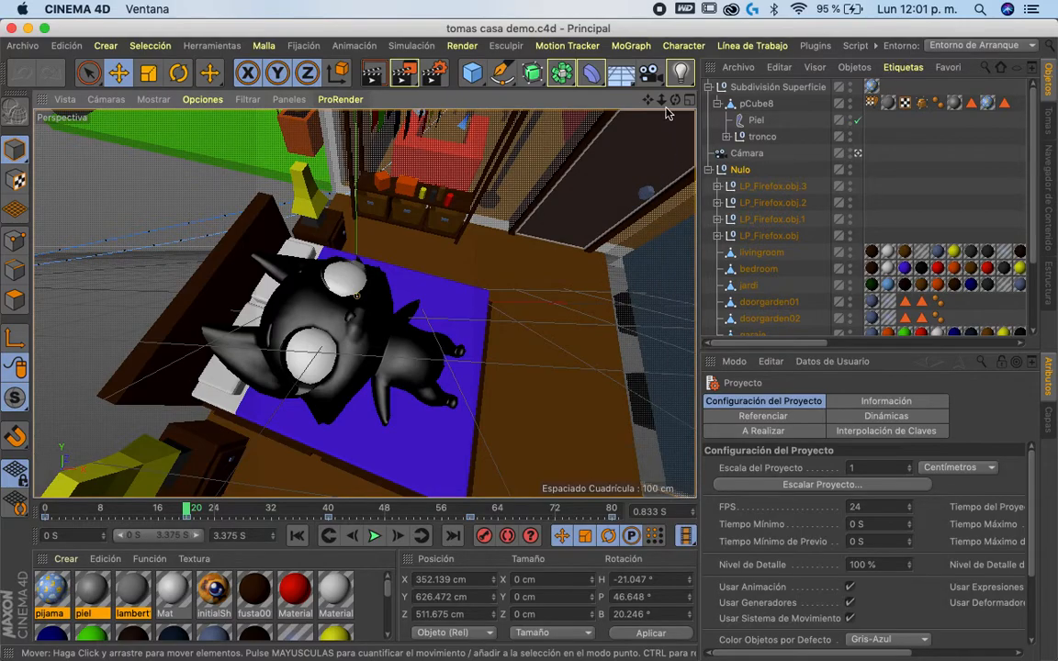
Step: Play the demo scene's camera animation, stop it and return the timeline to frame 0
{"action": "left_click", "coordinate": [374, 535]}
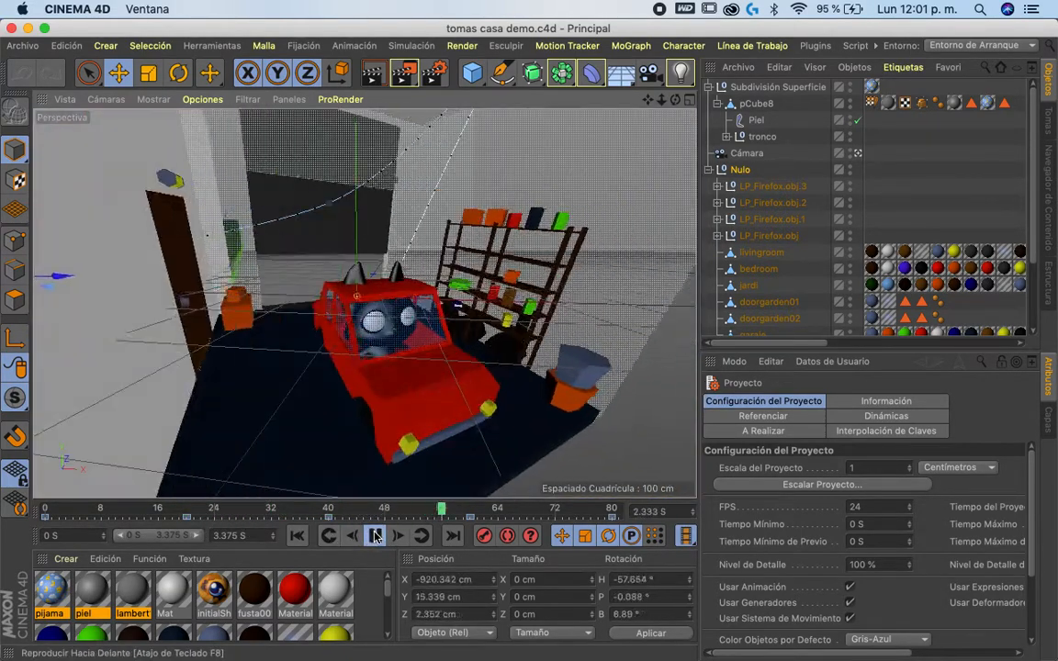
{"action": "left_click", "coordinate": [374, 535]}
{"action": "left_click_drag", "start_coordinate": [413, 508], "coordinate": [46, 507]}
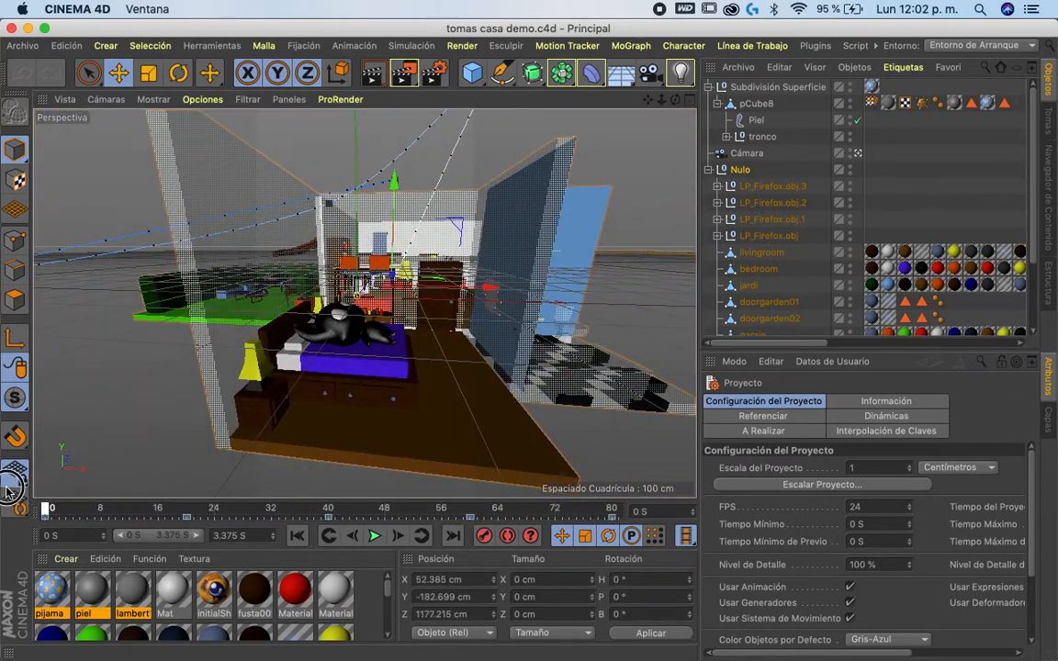
Step: Open the recent file tomas casa cinema.c4d
{"action": "left_click", "coordinate": [31, 48]}
{"action": "mouse_move", "coordinate": [229, 364]}
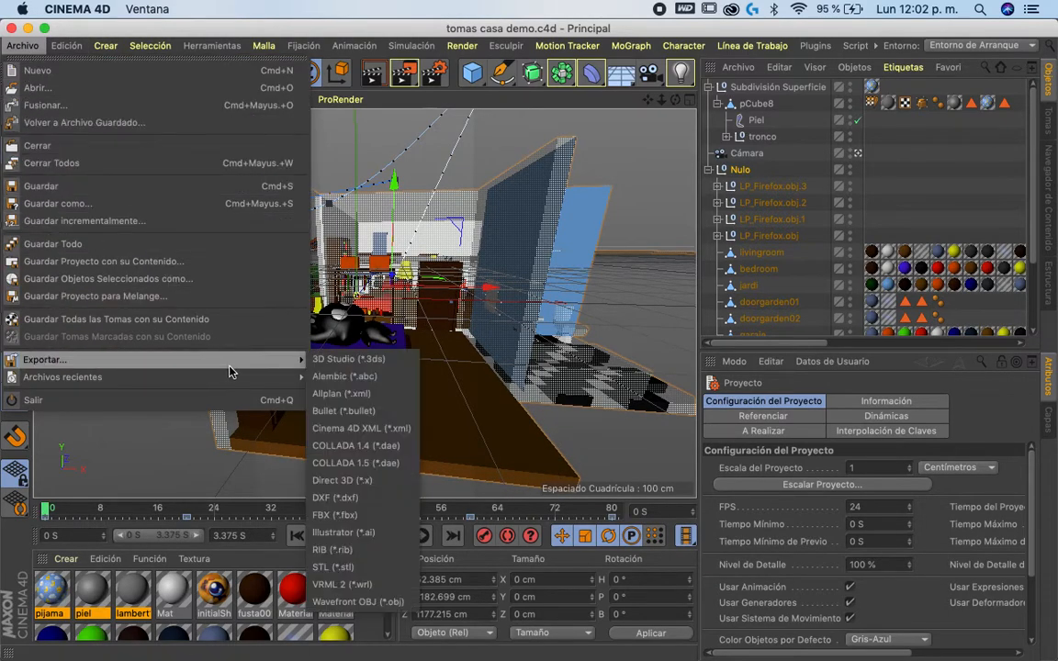
{"action": "mouse_move", "coordinate": [92, 377]}
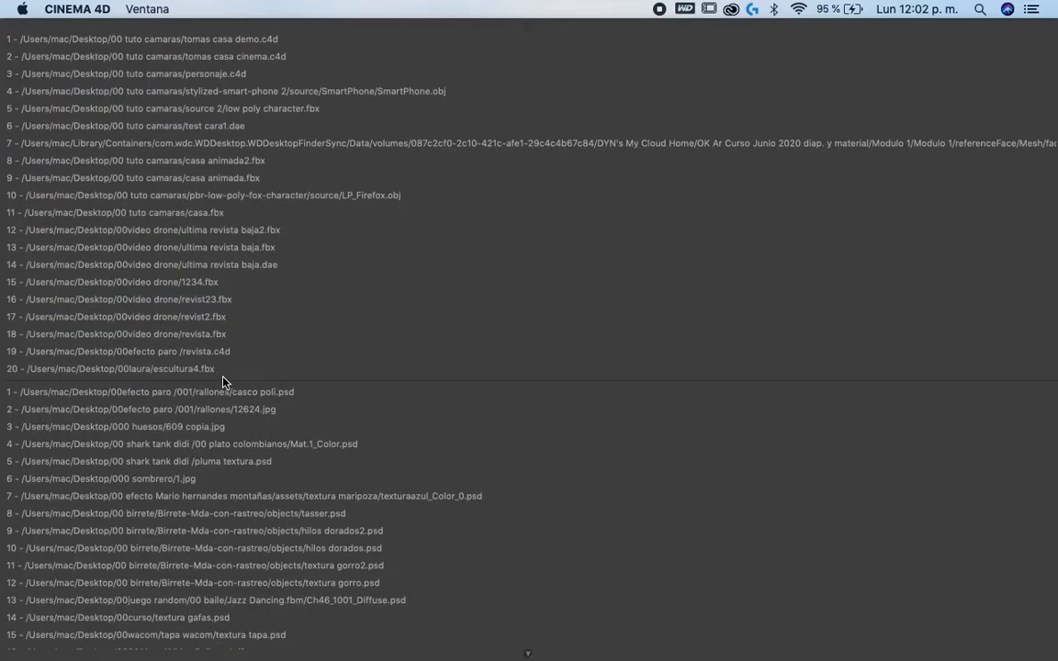
{"action": "left_click", "coordinate": [275, 56]}
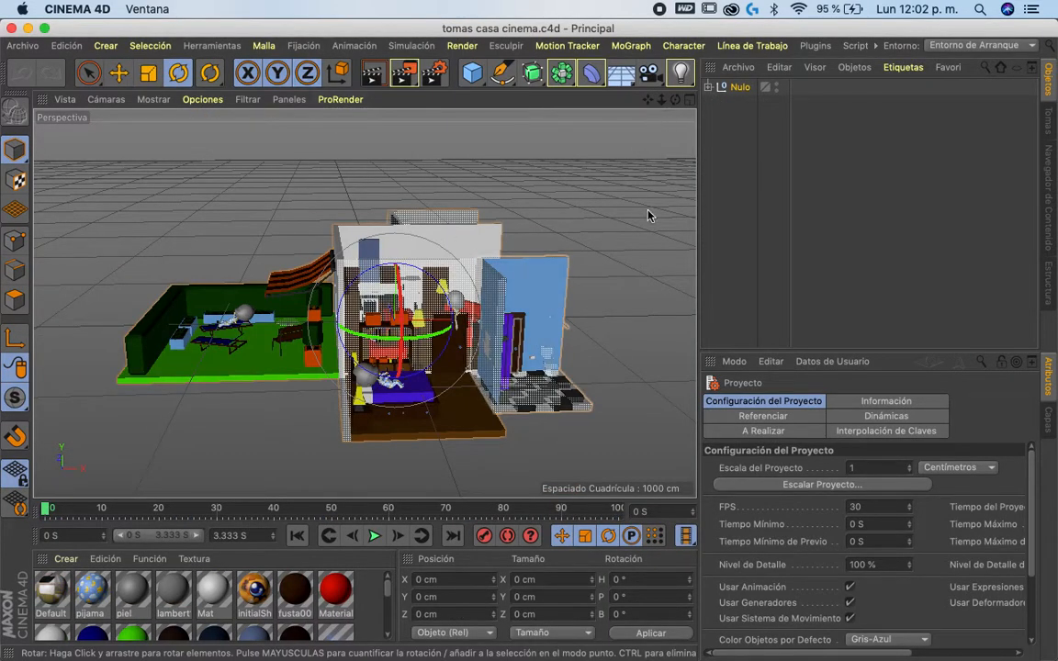
Step: Deselect the house and examine its garden and rooms from different angles in the perspective view
{"action": "left_click", "coordinate": [630, 280]}
{"action": "left_click_drag", "start_coordinate": [661, 100], "coordinate": [752, 121]}
{"action": "middle_click_drag", "start_coordinate": [557, 355], "coordinate": [540, 369], "text": "alt"}
{"action": "left_click_drag", "start_coordinate": [677, 107], "coordinate": [428, 122]}
{"action": "left_click_drag", "start_coordinate": [670, 108], "coordinate": [877, 363]}
{"action": "left_click_drag", "start_coordinate": [668, 105], "coordinate": [603, 218]}
{"action": "left_click_drag", "start_coordinate": [217, 312], "coordinate": [404, 293]}
{"action": "scroll", "coordinate": [520, 306], "scroll_direction": "down", "scroll_amount": 10}
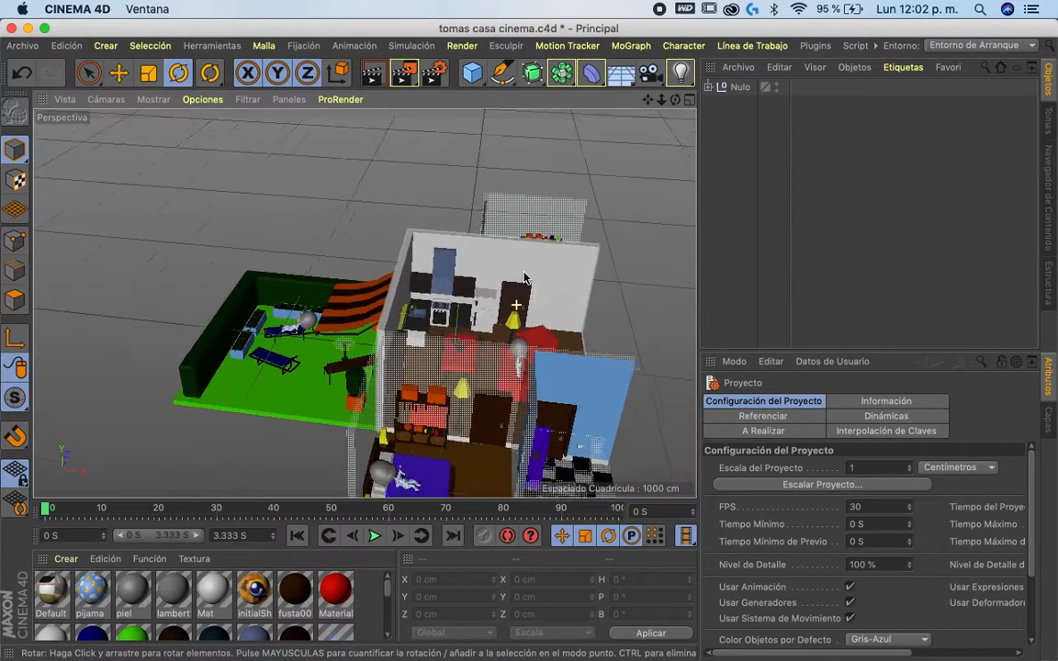
Step: Switch to the untitled Spark AR project, use the FaceTime HD camera for its live preview and display the Device's size
{"action": "left_click_drag", "start_coordinate": [648, 100], "coordinate": [548, 32]}
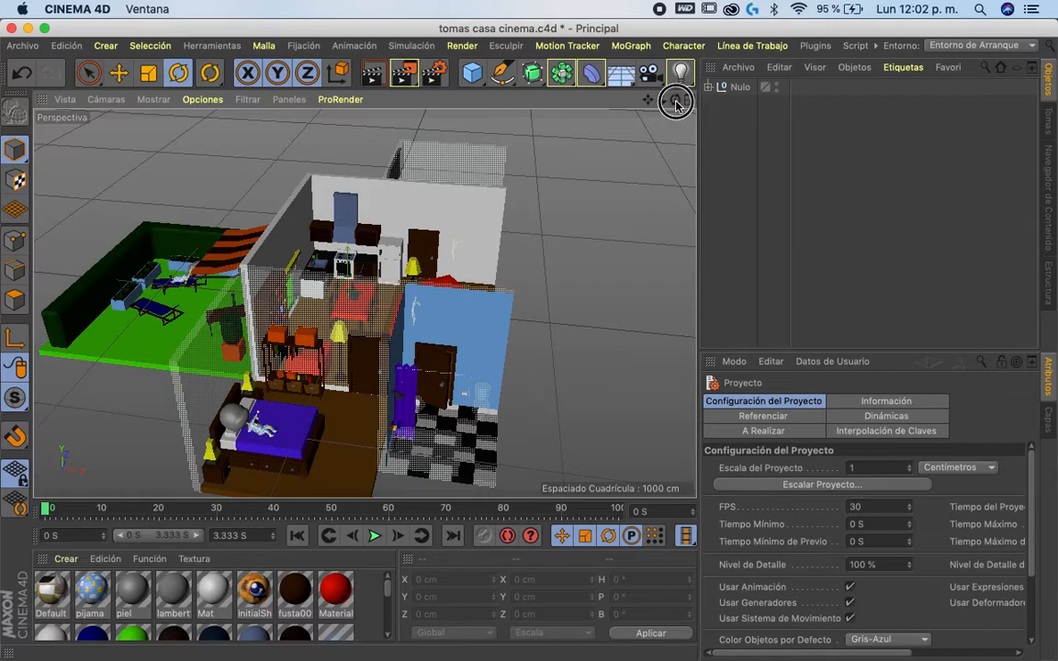
{"action": "left_click_drag", "start_coordinate": [672, 99], "coordinate": [641, 74]}
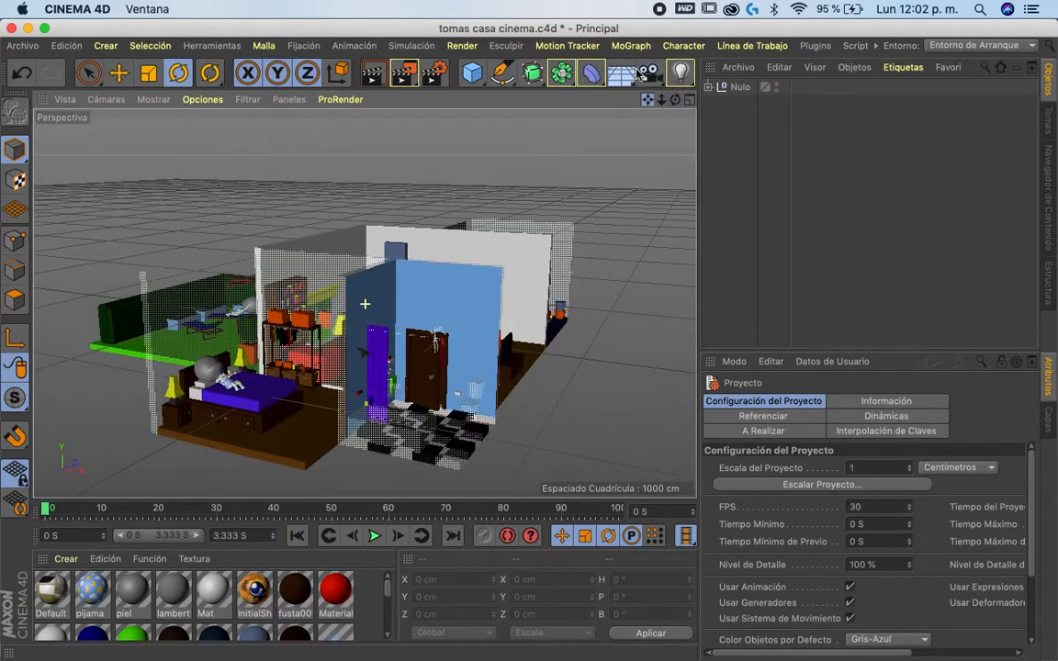
{"action": "key", "text": "ctrl+Up"}
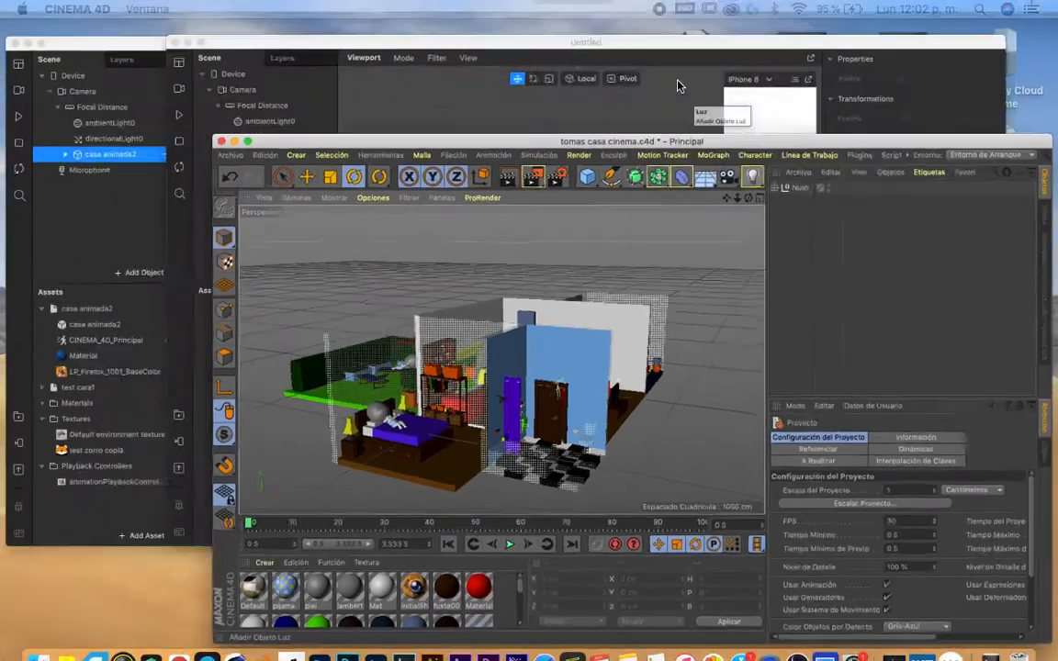
{"action": "left_click", "coordinate": [614, 208]}
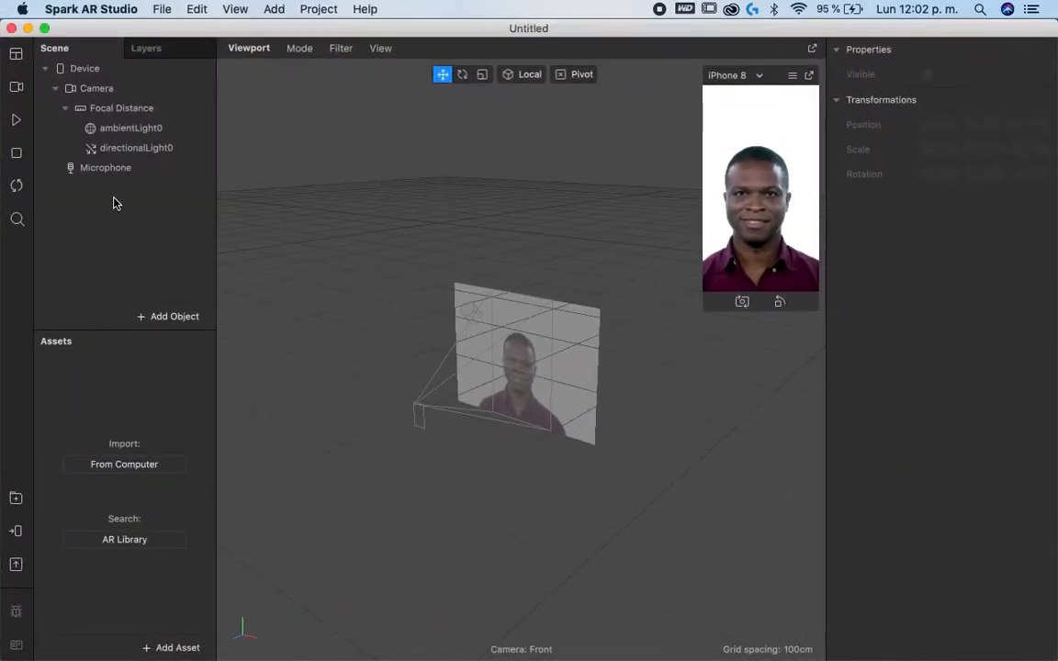
{"action": "left_click", "coordinate": [17, 90]}
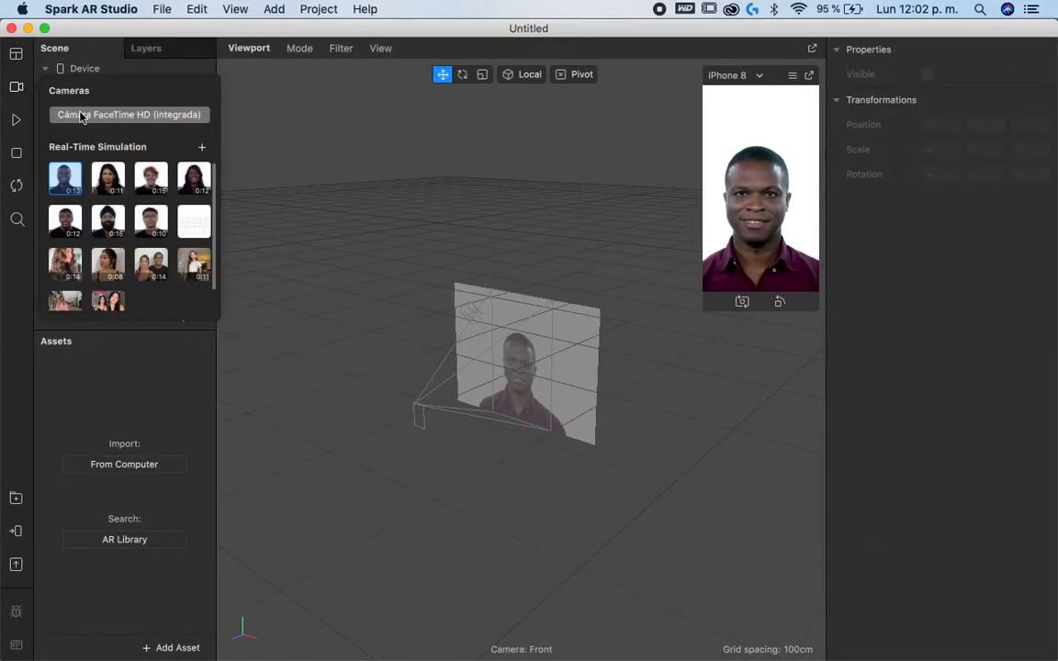
{"action": "left_click", "coordinate": [15, 122]}
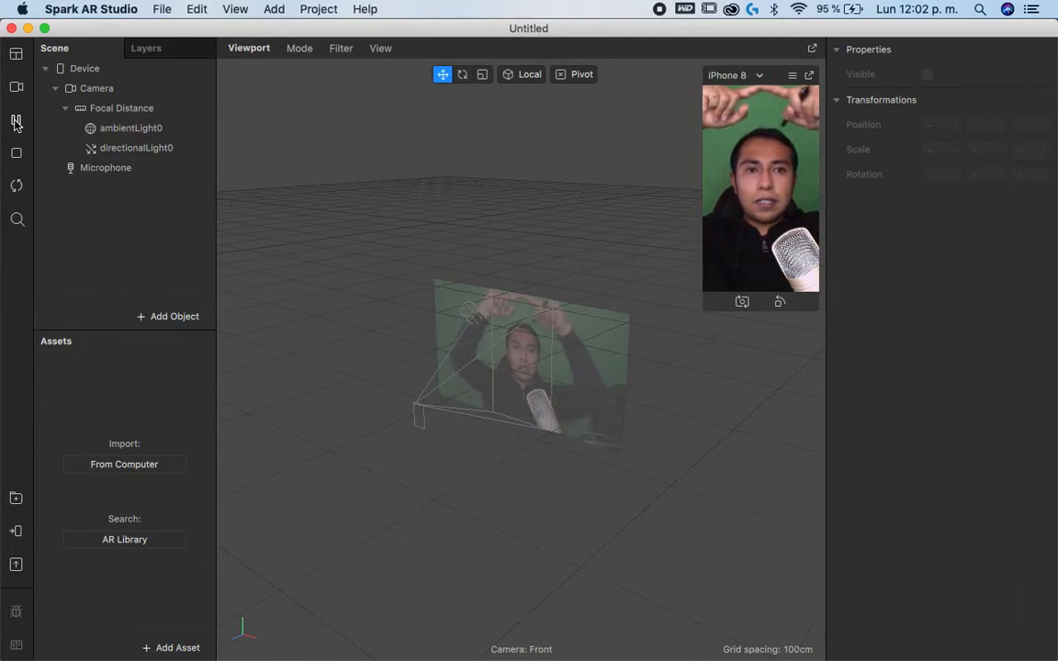
{"action": "left_click", "coordinate": [112, 69]}
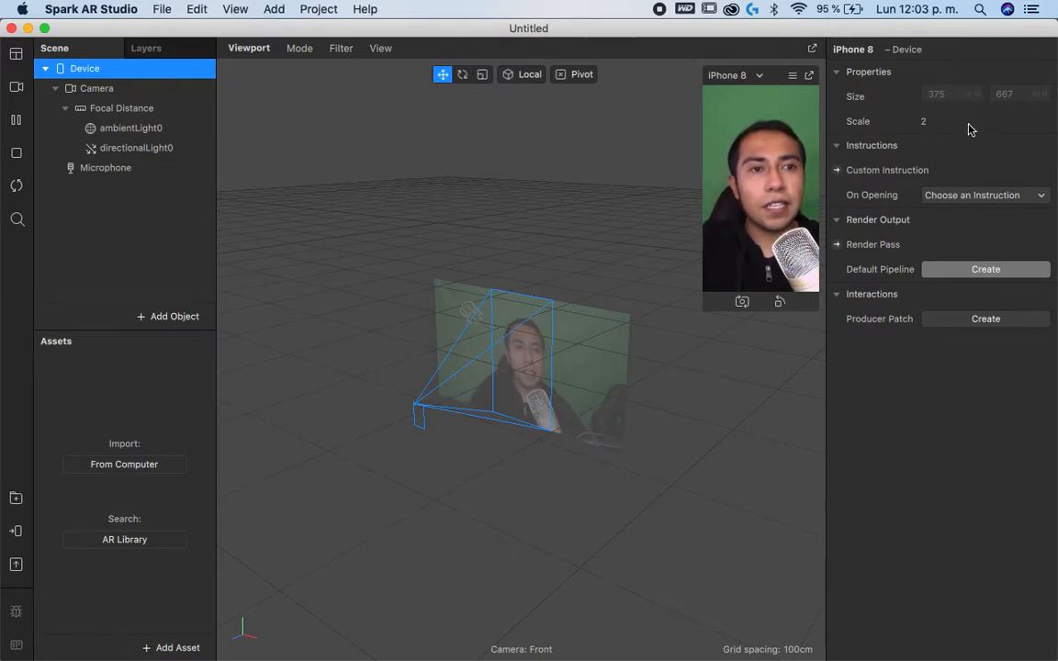
Step: Switch to Cinema 4D and set the render output width to 375 pixels, adapting the height to the Spark AR device's portrait format
{"action": "key", "text": "super+Tab"}
{"action": "key", "text": "super+Tab"}
{"action": "key", "text": "super+Tab"}
{"action": "key", "text": "super+Tab"}
{"action": "key", "text": "super+Tab"}
{"action": "key", "text": "super+Tab"}
{"action": "key", "text": "super+Tab"}
{"action": "key", "text": "super+Tab"}
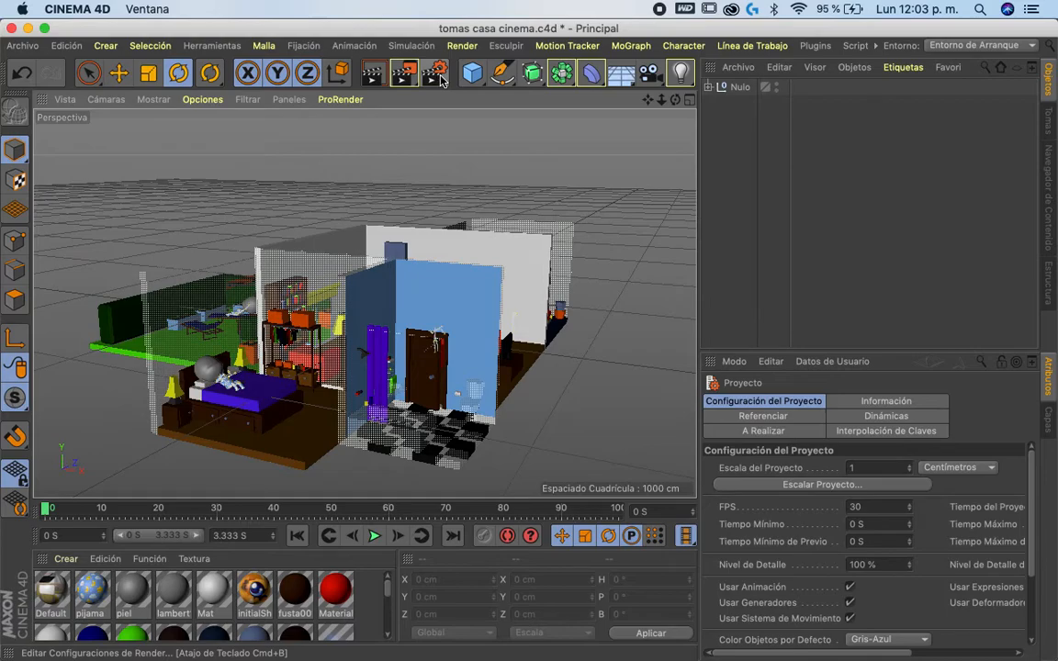
{"action": "left_click", "coordinate": [438, 74]}
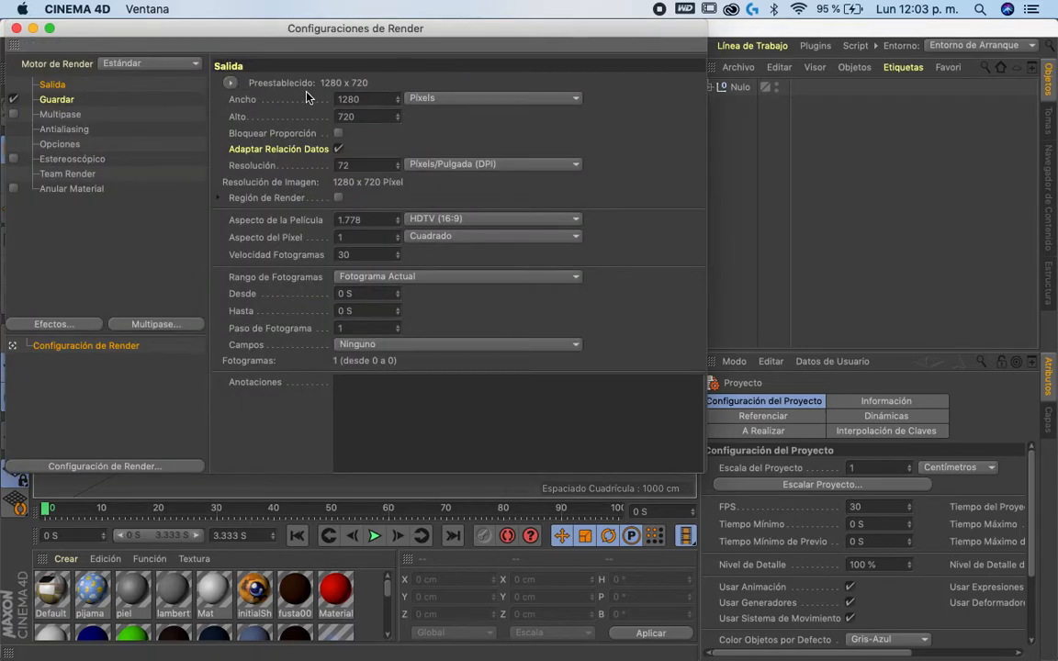
{"action": "left_click", "coordinate": [371, 100]}
{"action": "type", "text": "375"}
{"action": "key", "text": "Return"}
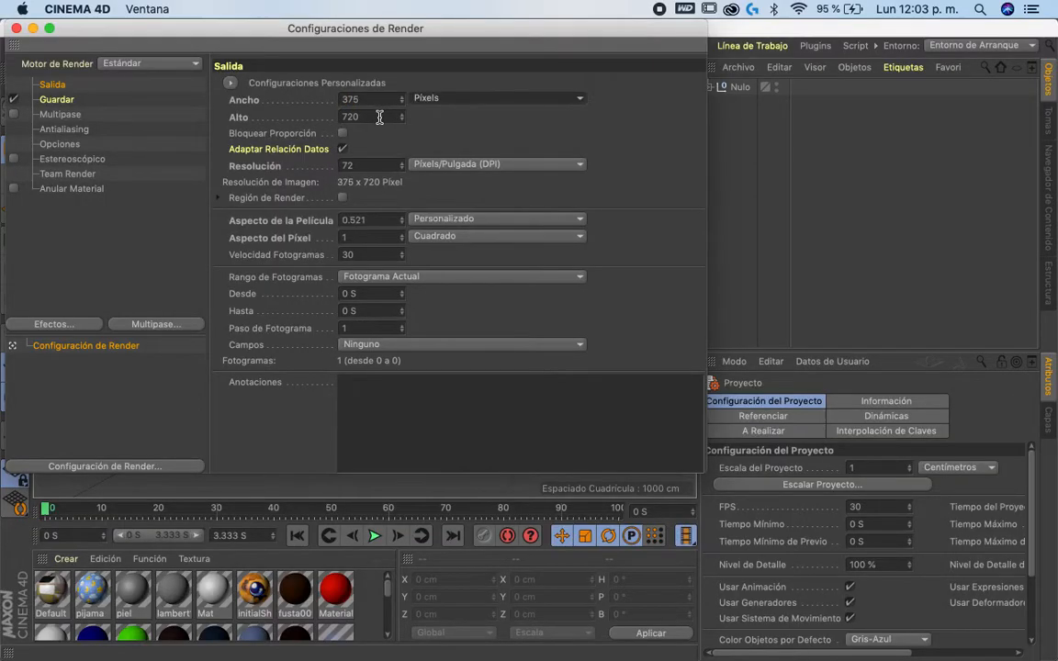
{"action": "left_click", "coordinate": [379, 119]}
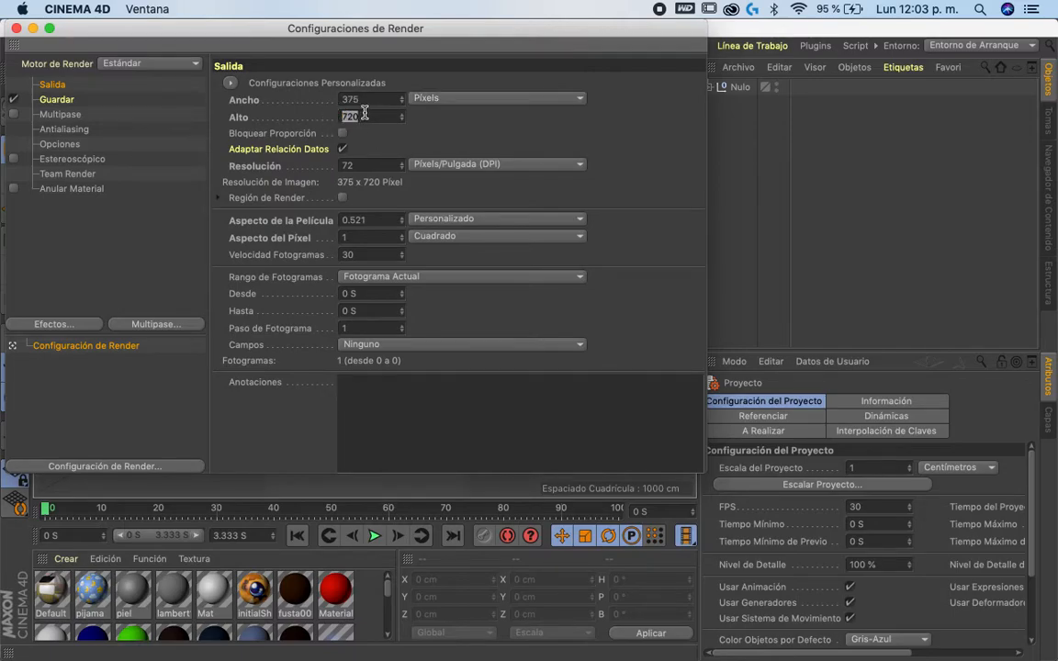
{"action": "key", "text": "Return"}
{"action": "left_click", "coordinate": [16, 29]}
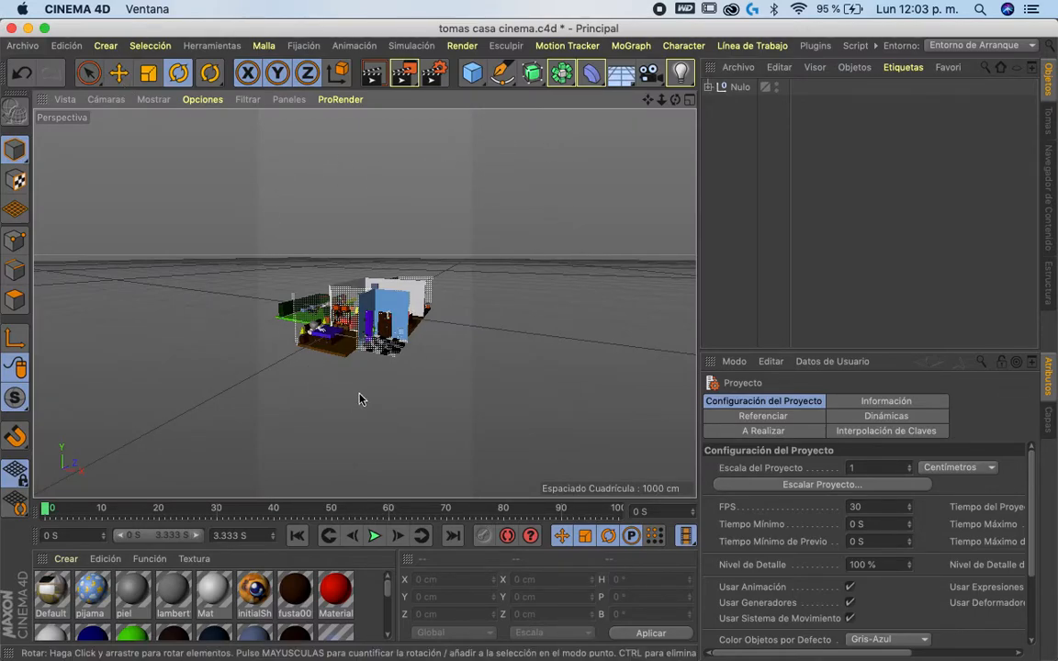
Step: Add a camera object to the house scene
{"action": "left_click_drag", "start_coordinate": [661, 99], "coordinate": [735, 94]}
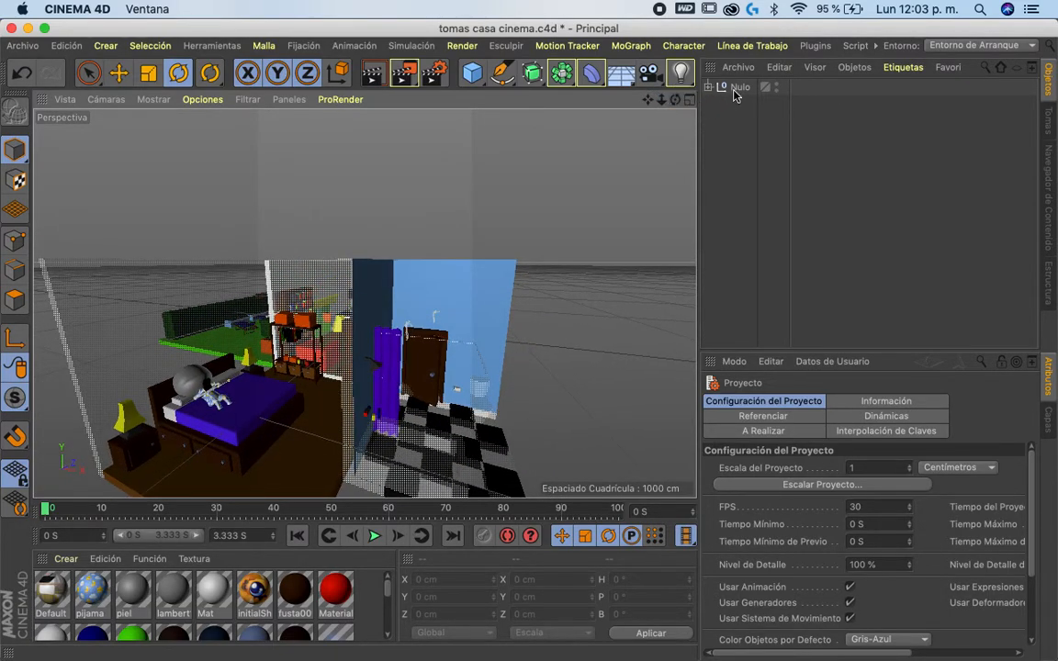
{"action": "mouse_move", "coordinate": [669, 106]}
{"action": "left_mouse_down"}
{"action": "mouse_move", "coordinate": [687, 95]}
{"action": "mouse_move", "coordinate": [661, 85]}
{"action": "left_mouse_up"}
{"action": "left_click", "coordinate": [650, 74]}
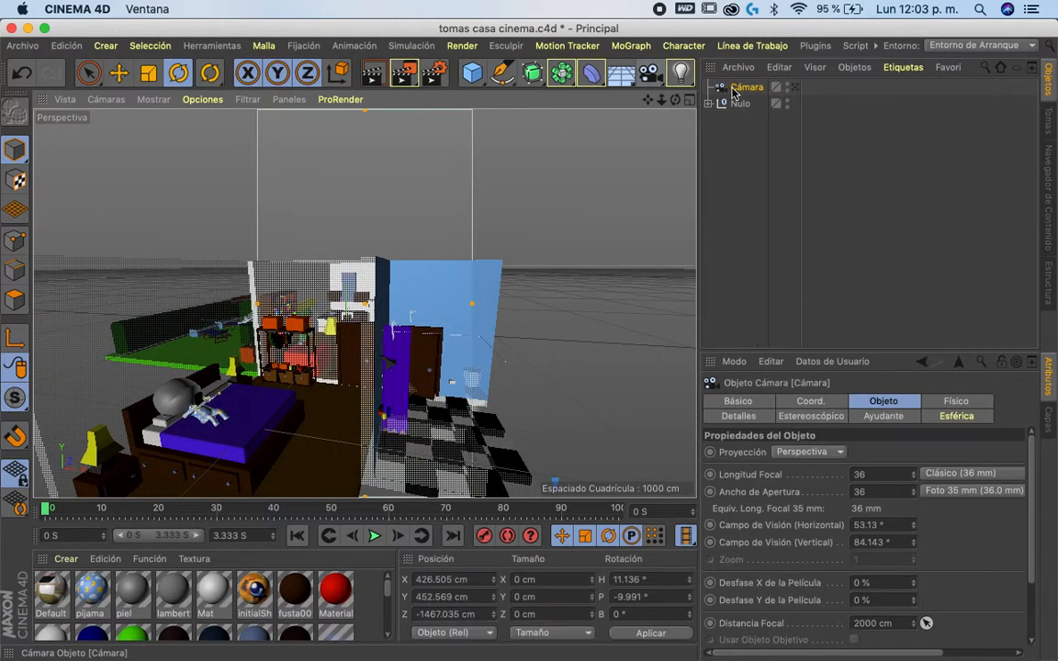
Step: Set the camera's X, Y and Z position to 0 cm and its H and P rotation to 0°
{"action": "left_click", "coordinate": [457, 581]}
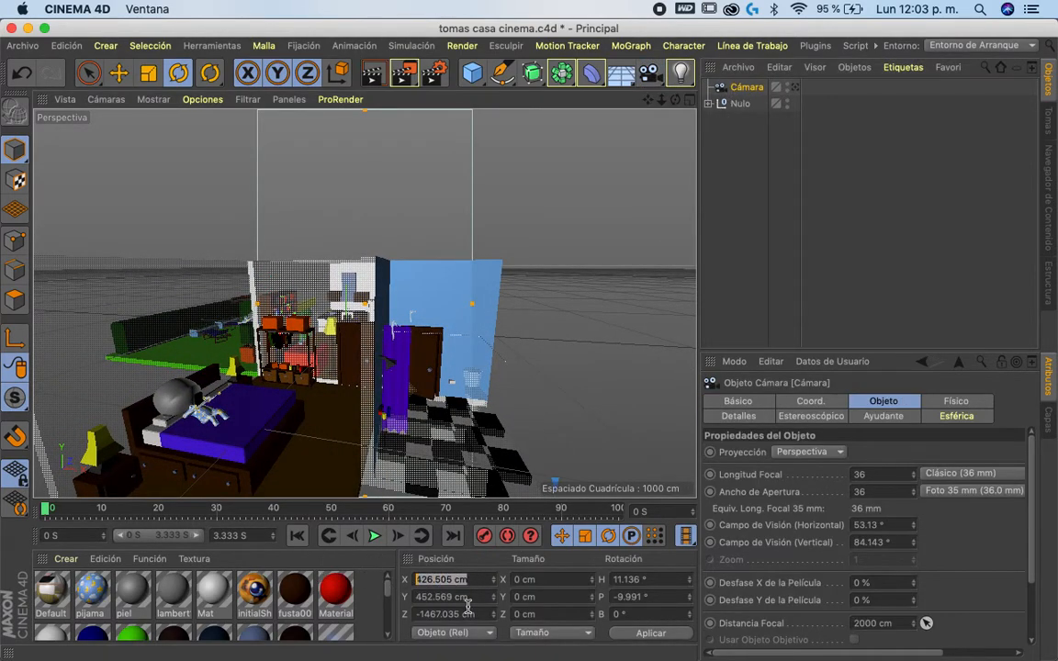
{"action": "type", "text": "0"}
{"action": "key", "text": "Tab"}
{"action": "type", "text": "0"}
{"action": "key", "text": "Tab"}
{"action": "type", "text": "0"}
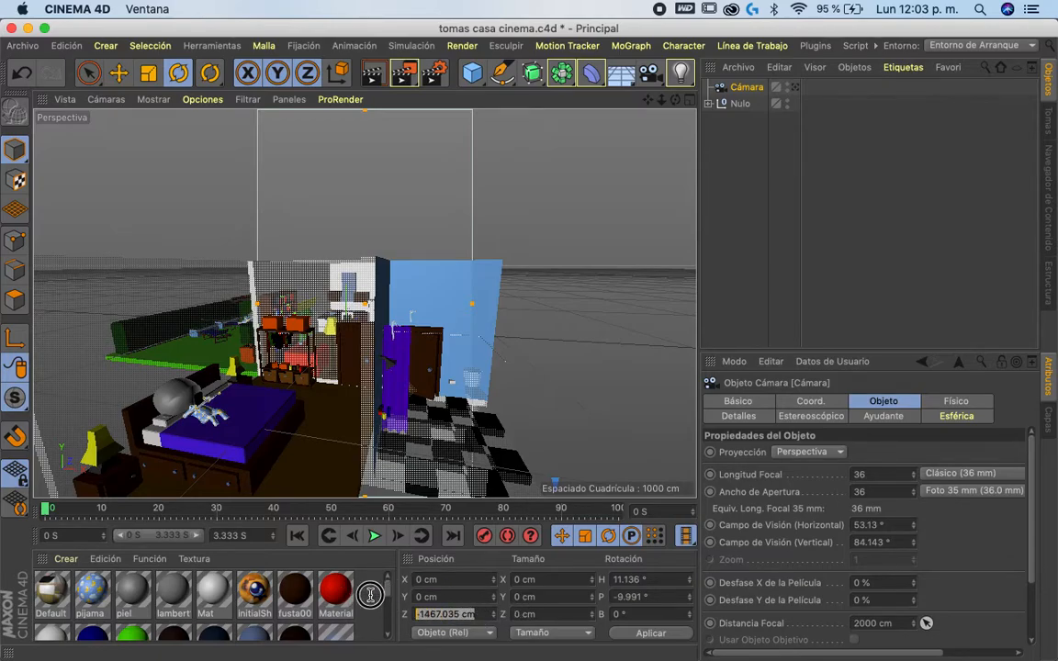
{"action": "left_click", "coordinate": [619, 634]}
{"action": "type", "text": "0"}
{"action": "key", "text": "Tab"}
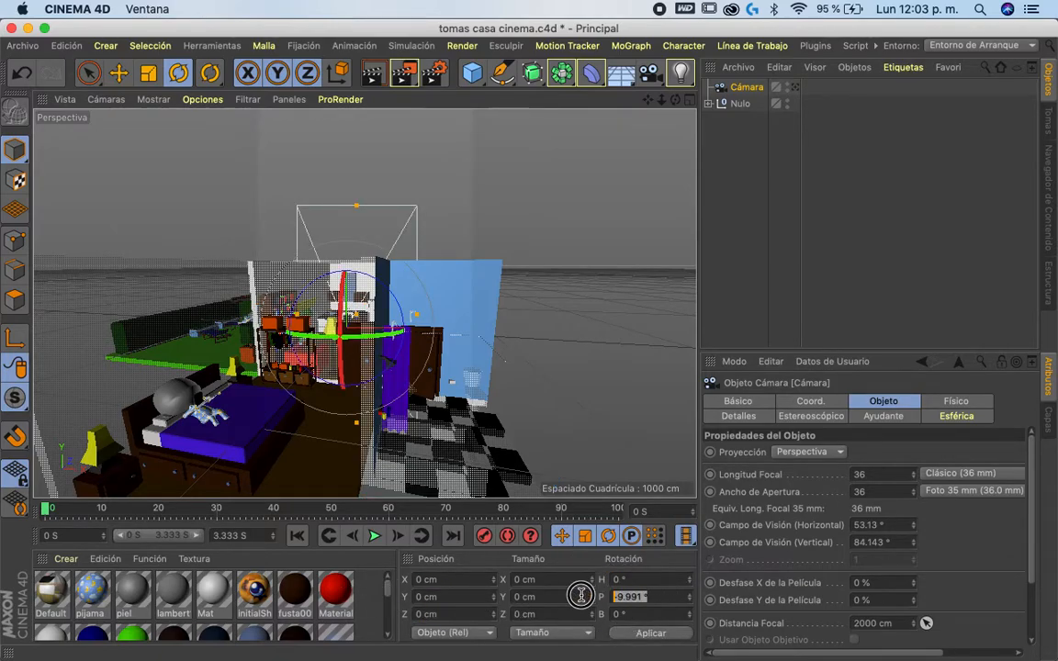
{"action": "left_click", "coordinate": [651, 634]}
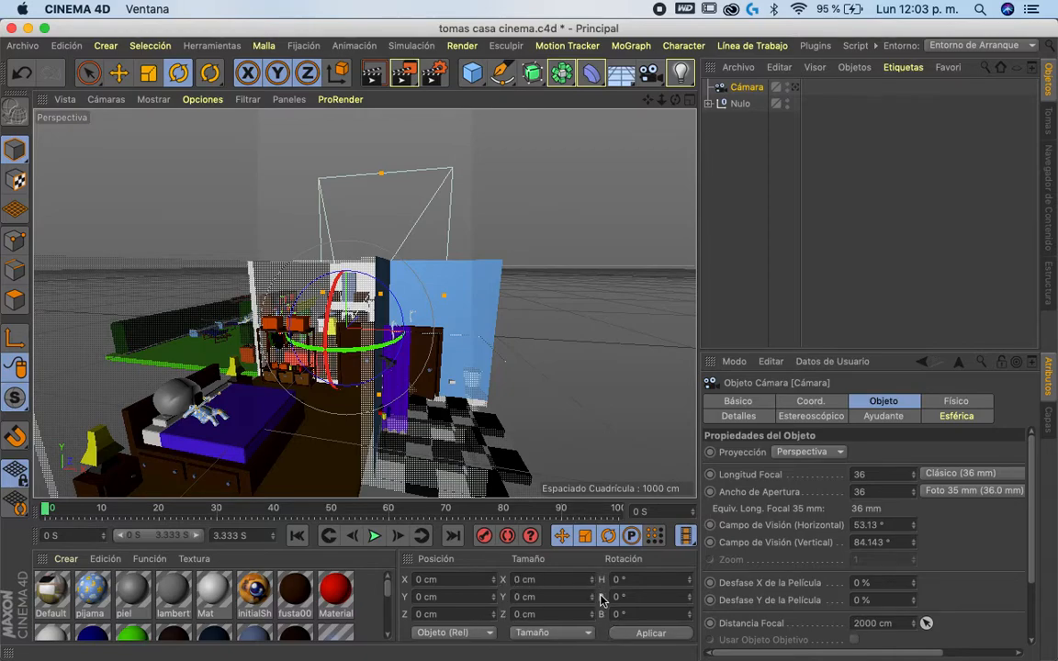
Step: Move the house's null in front of the camera to about X 168, Y -161, Z 1356 cm, finishing in the camera view
{"action": "left_click", "coordinate": [794, 88]}
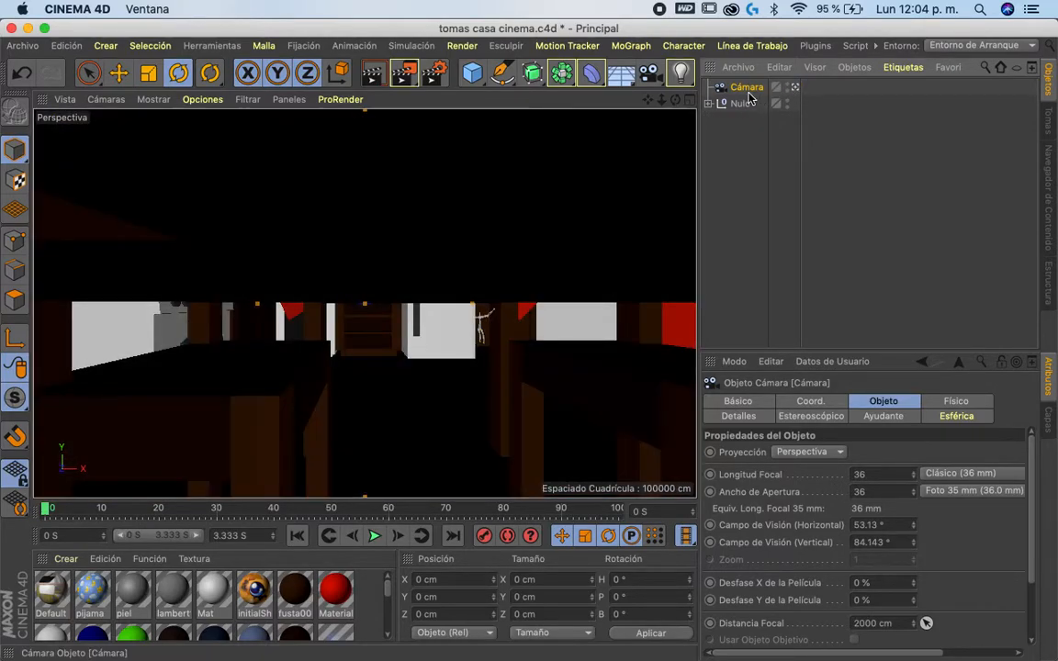
{"action": "left_click", "coordinate": [796, 88]}
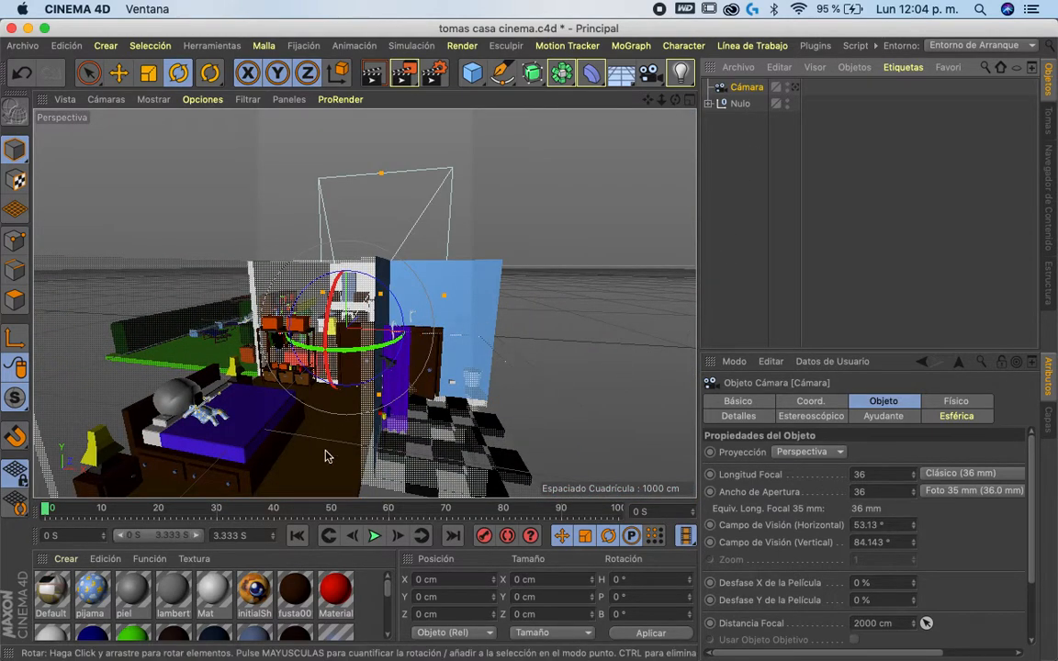
{"action": "left_click", "coordinate": [118, 72]}
{"action": "left_click", "coordinate": [737, 104]}
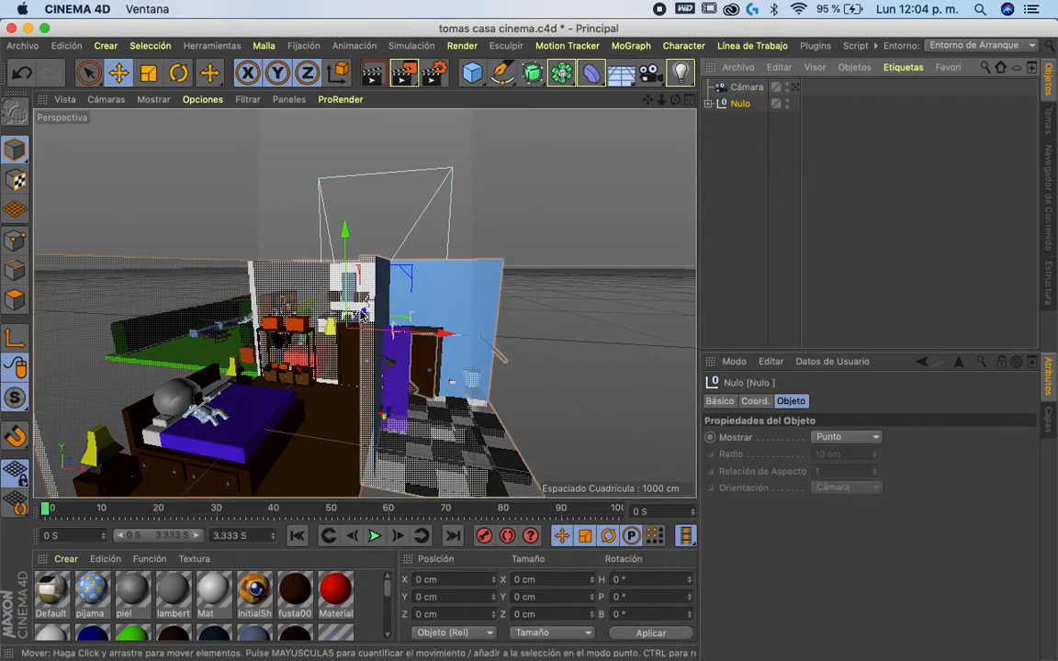
{"action": "left_click_drag", "start_coordinate": [406, 272], "coordinate": [492, 174]}
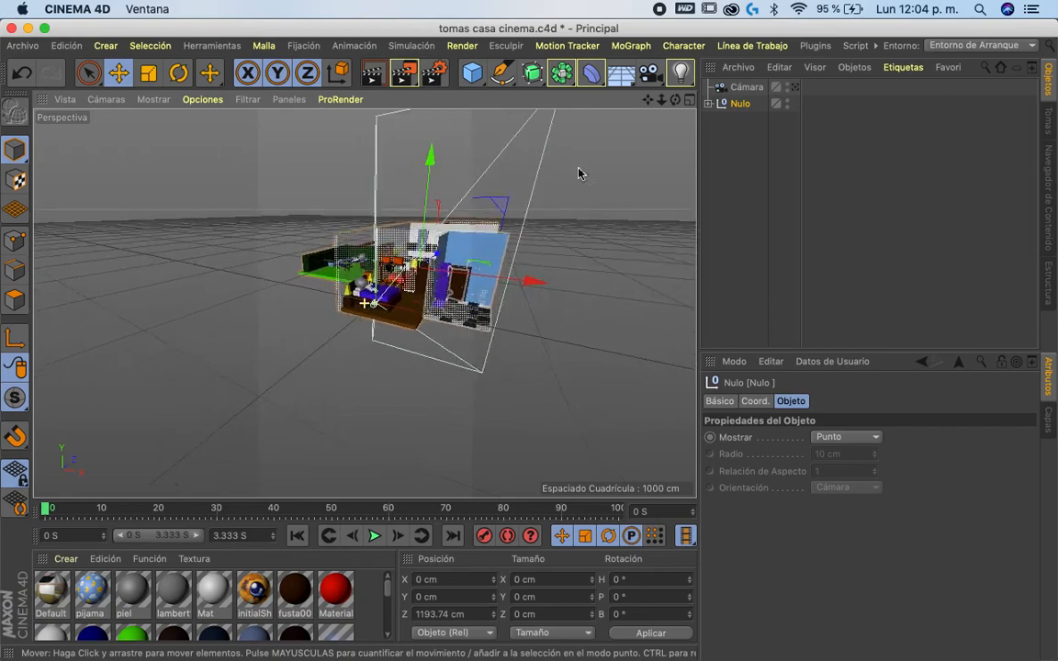
{"action": "left_click_drag", "start_coordinate": [646, 104], "coordinate": [646, 179]}
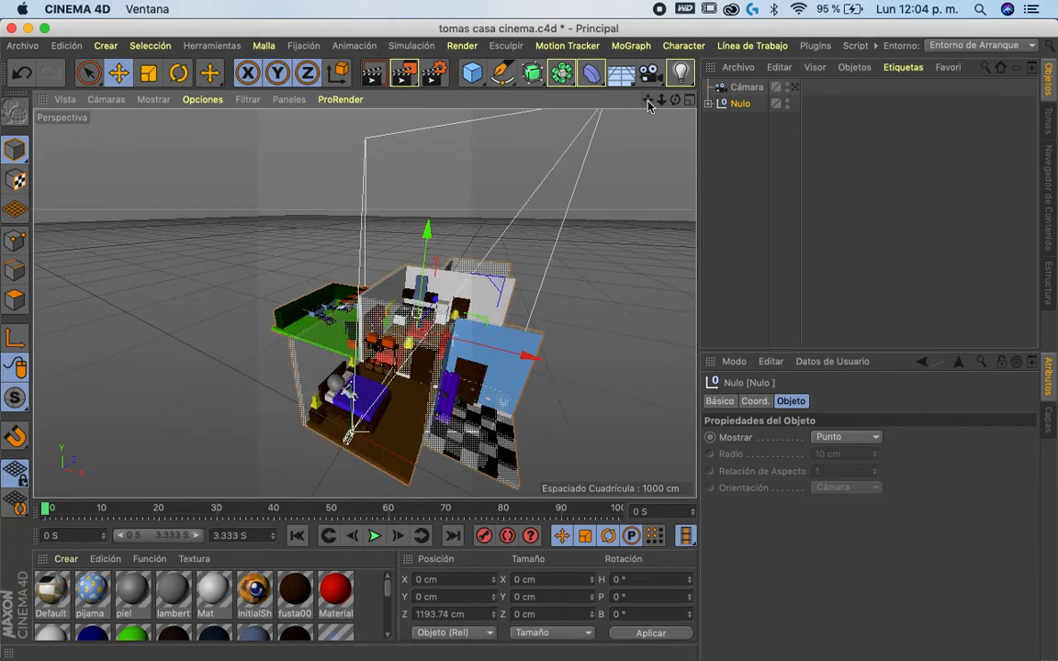
{"action": "left_click_drag", "start_coordinate": [648, 100], "coordinate": [550, 167]}
{"action": "left_click_drag", "start_coordinate": [677, 104], "coordinate": [717, 117]}
{"action": "left_click_drag", "start_coordinate": [413, 274], "coordinate": [437, 316]}
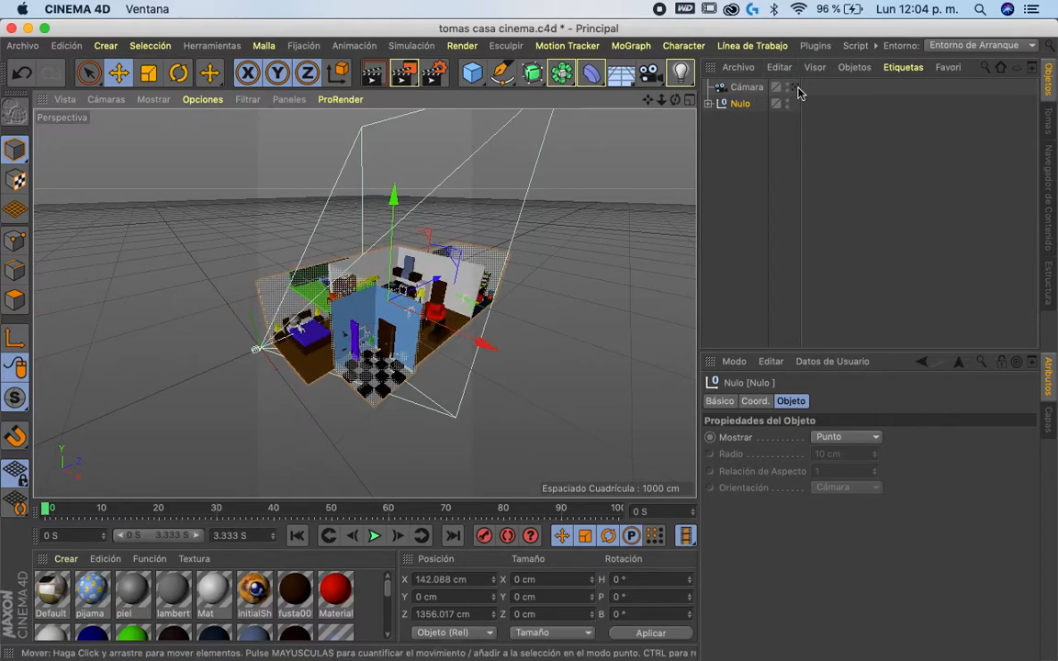
{"action": "left_click", "coordinate": [795, 86]}
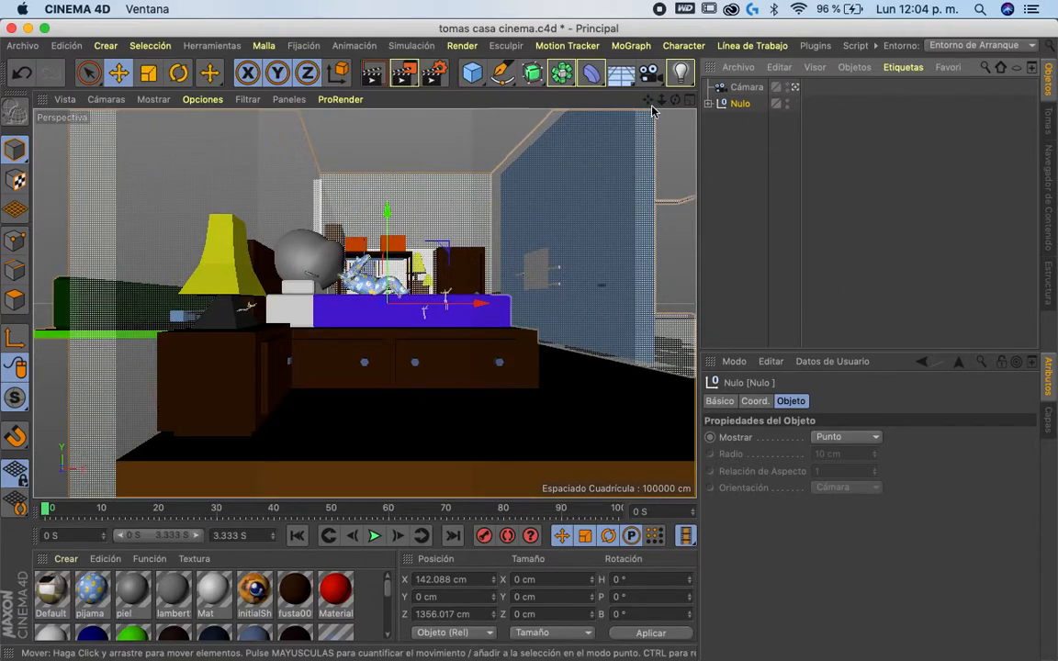
{"action": "left_click_drag", "start_coordinate": [390, 223], "coordinate": [484, 331], "text": "alt"}
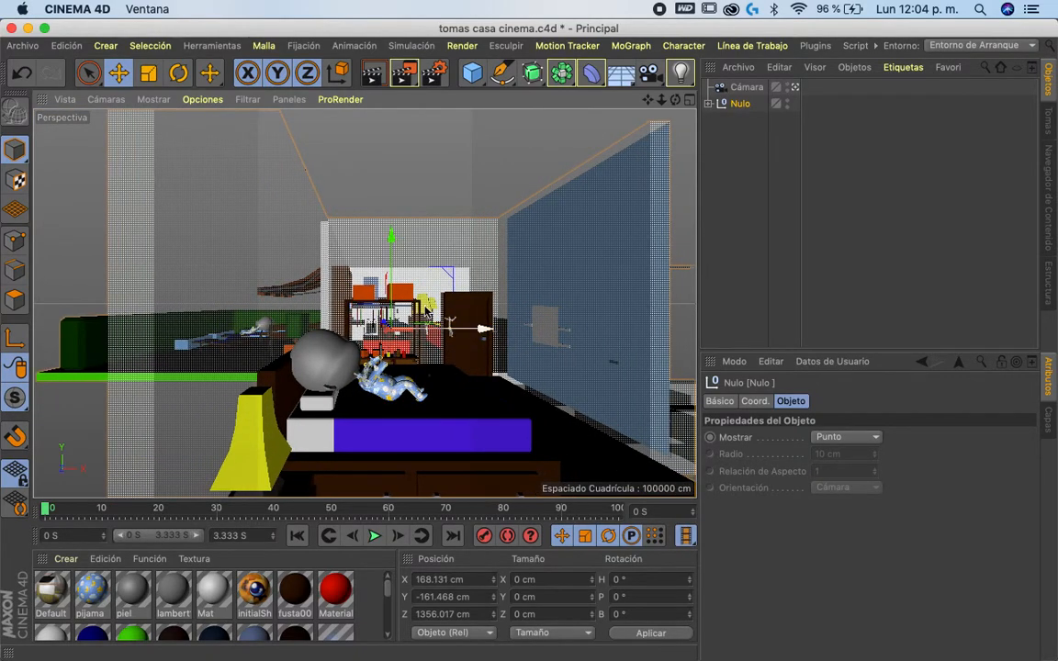
Step: Pull the camera back from the house to about Z -417 cm and set its H rotation to 0°
{"action": "left_click_drag", "start_coordinate": [662, 103], "coordinate": [604, 75]}
{"action": "left_click", "coordinate": [744, 87]}
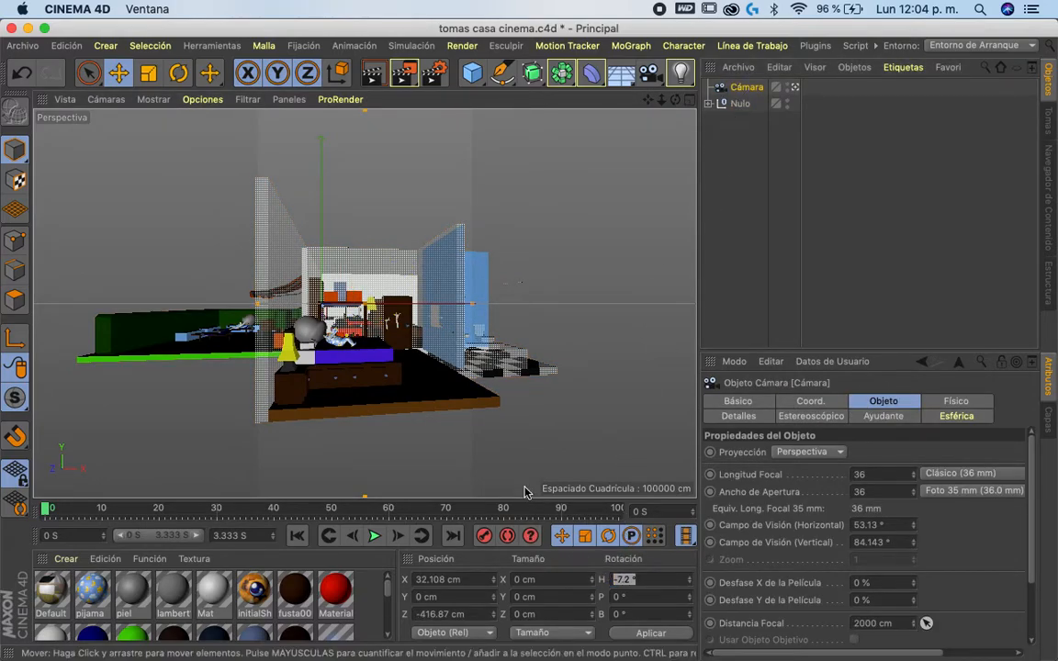
{"action": "key", "text": "Return"}
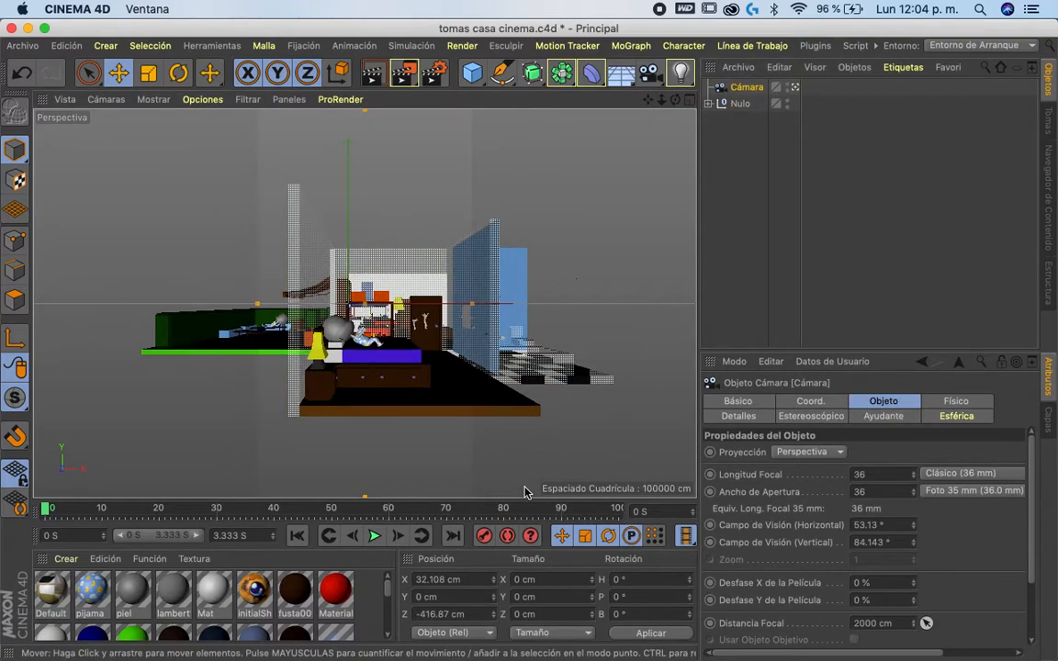
Step: Lower the house's null to about Y -318 cm and turn on automatic keyframing
{"action": "left_click", "coordinate": [737, 103]}
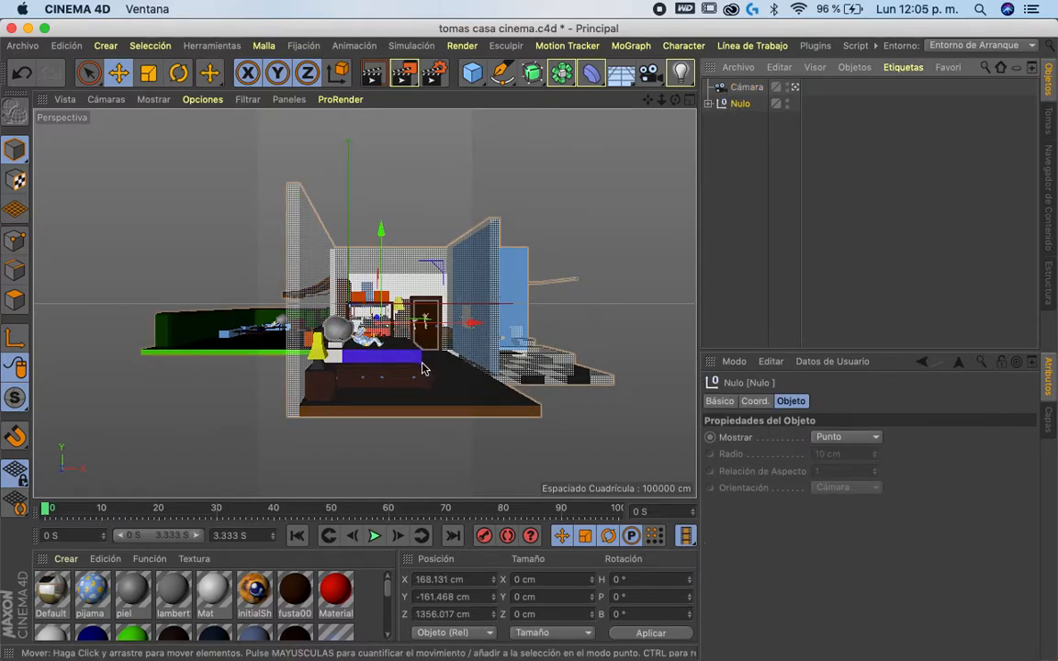
{"action": "left_click_drag", "start_coordinate": [382, 230], "coordinate": [379, 281]}
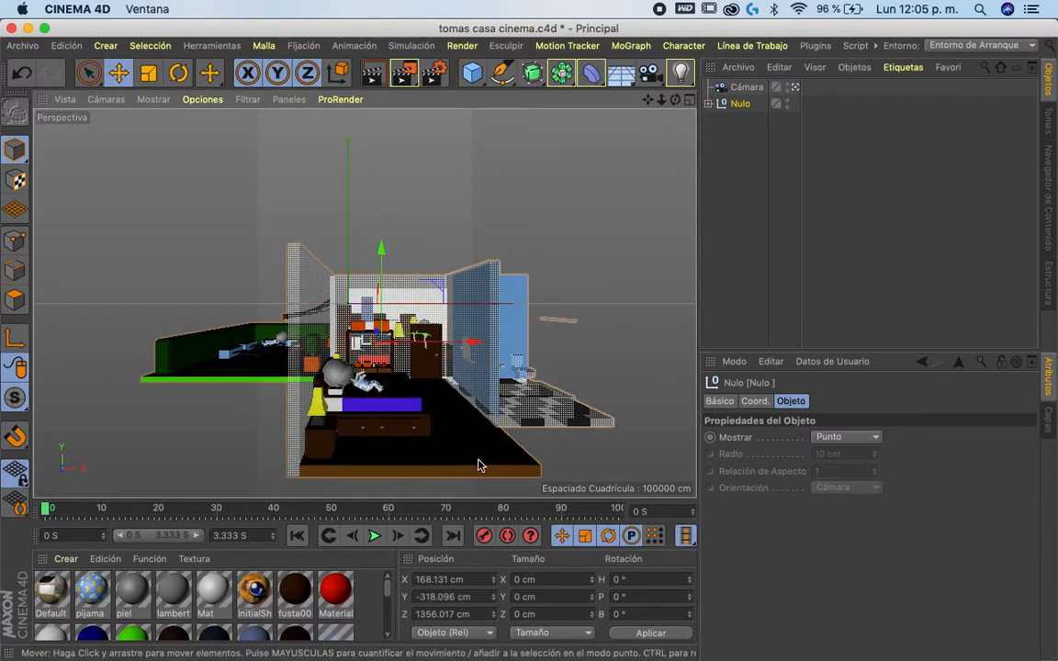
{"action": "left_click", "coordinate": [508, 536]}
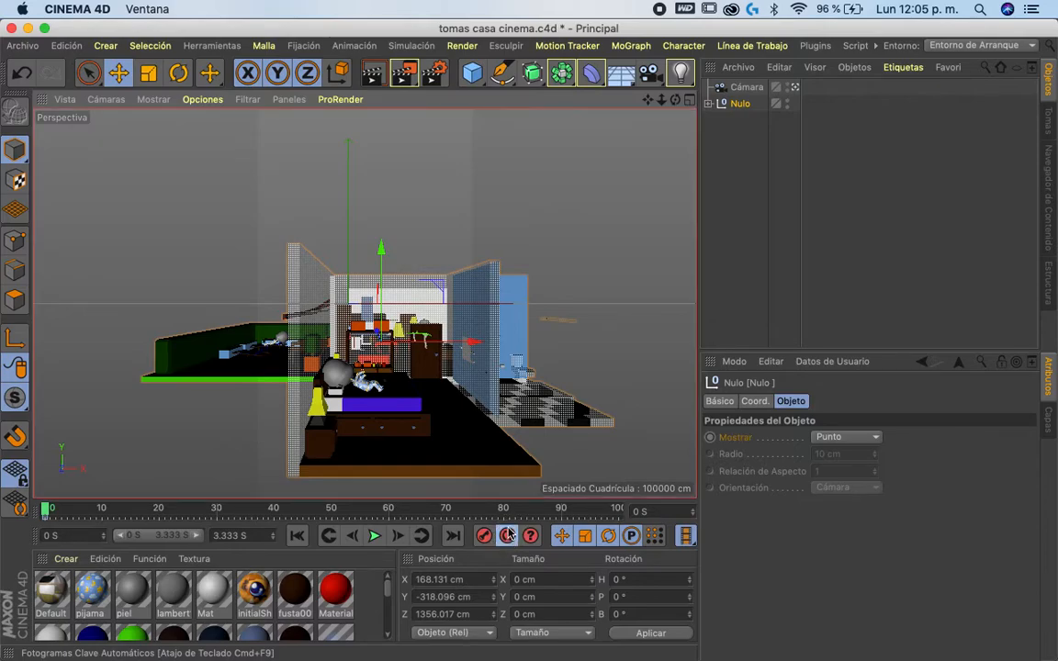
Step: Turn the house's null to show it from above, about H -143°, P 86°, B 136°, and shift it to about X 263, Y 194 cm
{"action": "key", "text": "r"}
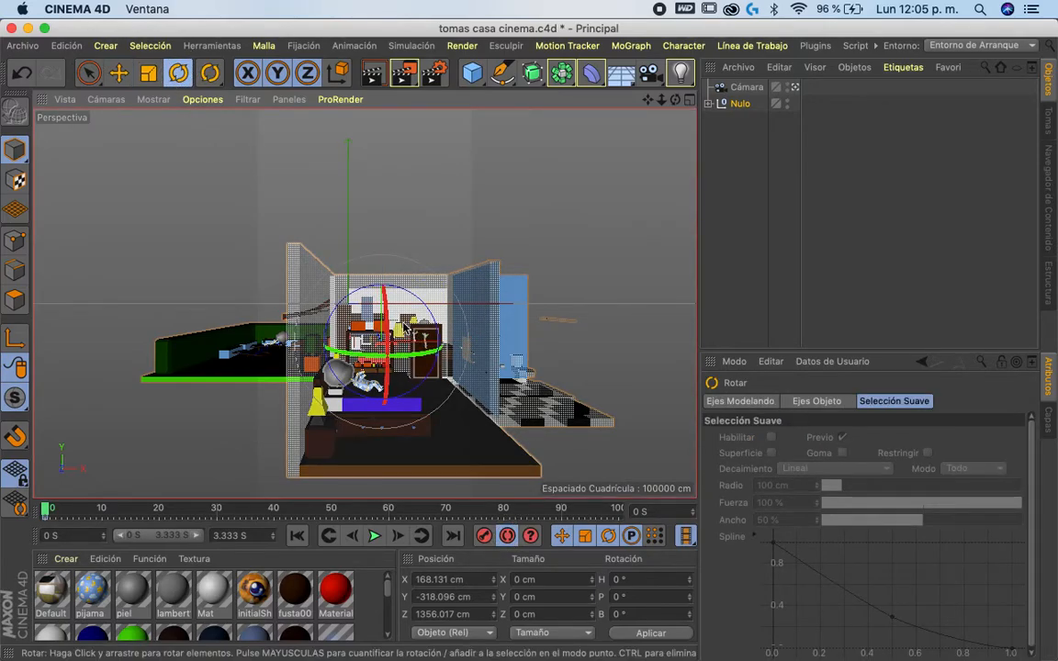
{"action": "left_click_drag", "start_coordinate": [409, 322], "coordinate": [375, 380]}
{"action": "left_click", "coordinate": [118, 71]}
{"action": "left_click_drag", "start_coordinate": [390, 296], "coordinate": [373, 375]}
{"action": "left_click", "coordinate": [179, 73]}
{"action": "left_click_drag", "start_coordinate": [443, 251], "coordinate": [395, 264]}
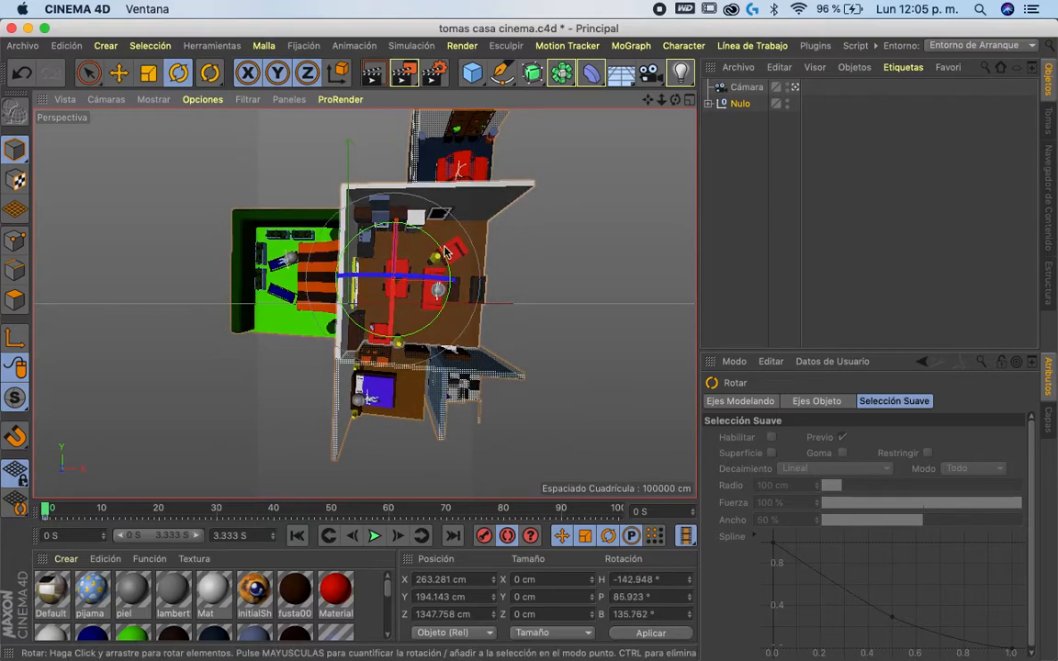
Step: Fine-tune the house's top view at frame 0 to about H -150°, P 88°, B 142° and centre it at about X 85, Y 33 cm
{"action": "left_click_drag", "start_coordinate": [439, 244], "coordinate": [432, 246]}
{"action": "left_click", "coordinate": [117, 73]}
{"action": "left_click_drag", "start_coordinate": [465, 286], "coordinate": [387, 272]}
{"action": "left_click_drag", "start_coordinate": [432, 300], "coordinate": [440, 301]}
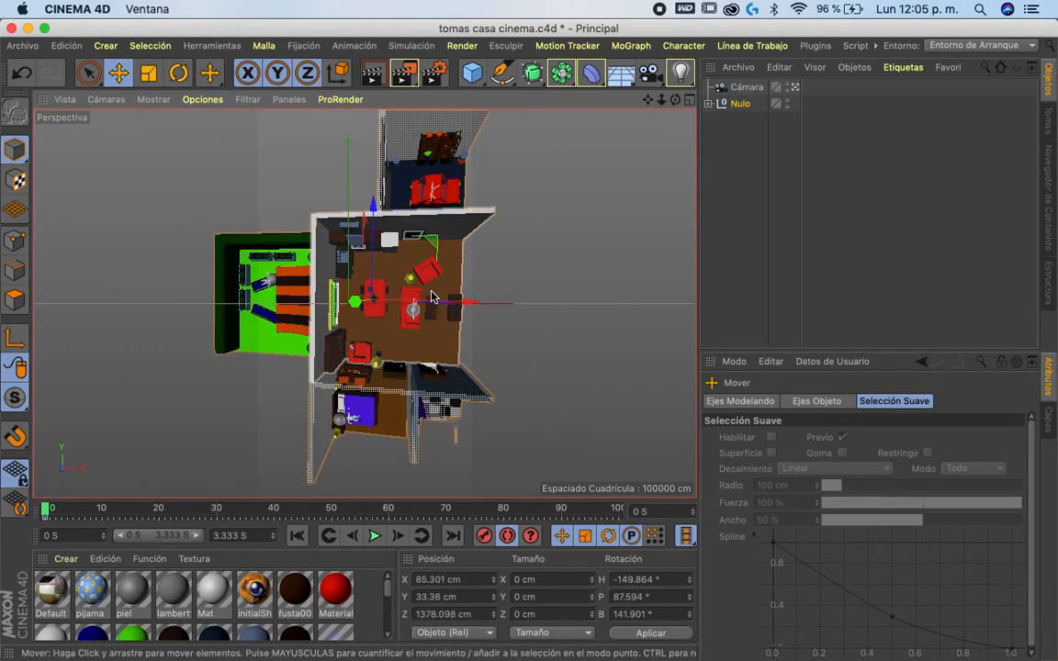
Step: At frame 20, turn the house's null to about H -9°, P 23°, B 2° and shift it to about X 346, Y 27 cm
{"action": "left_click_drag", "start_coordinate": [46, 512], "coordinate": [158, 509]}
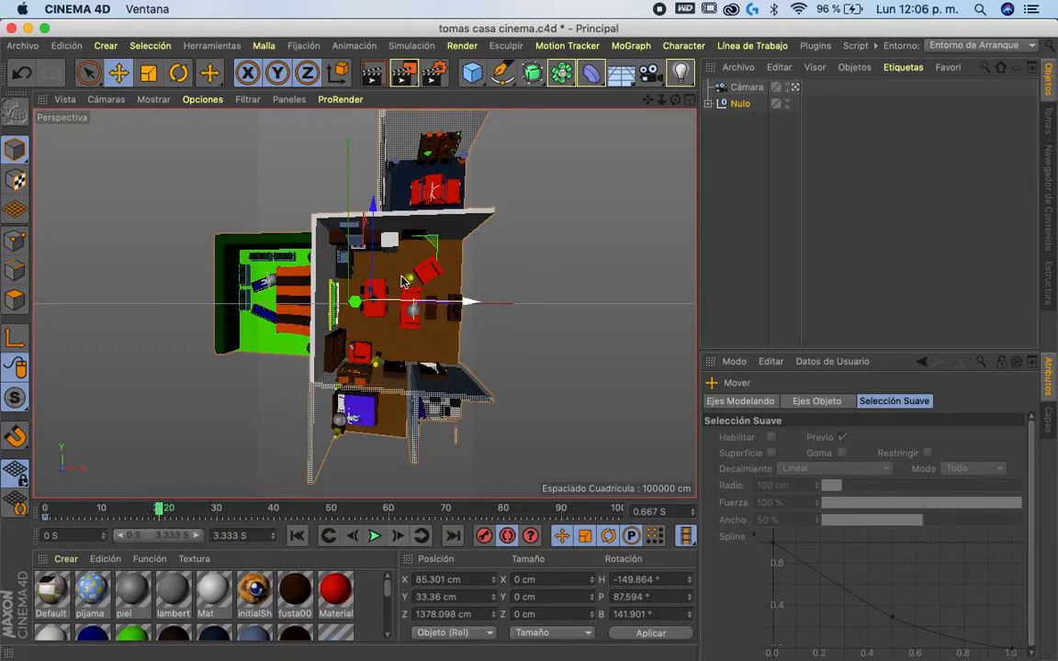
{"action": "left_click", "coordinate": [178, 72]}
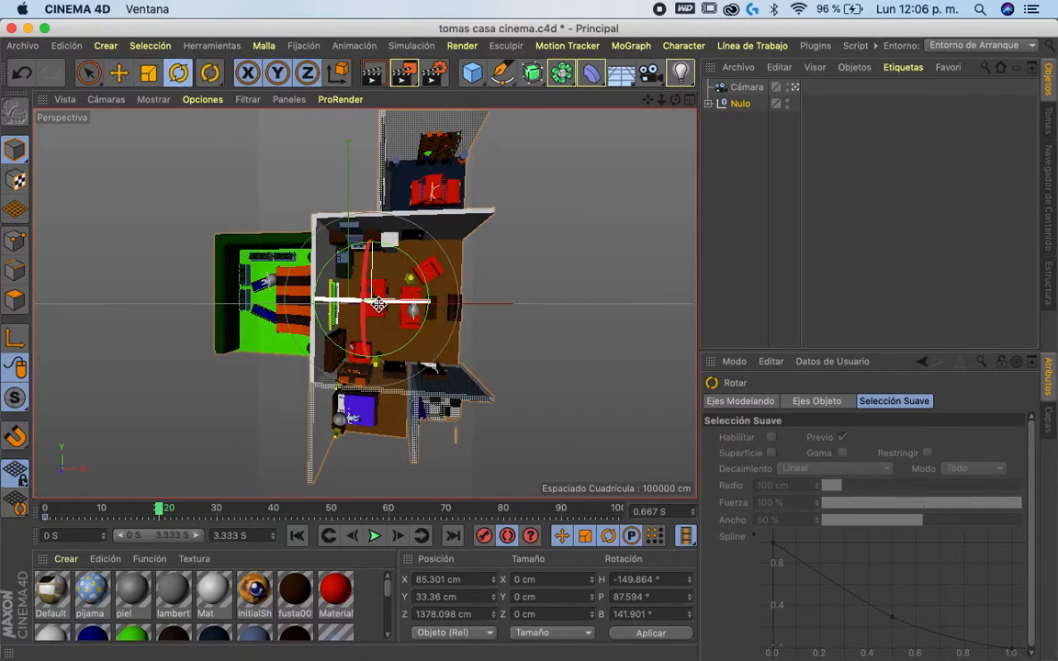
{"action": "left_click_drag", "start_coordinate": [365, 339], "coordinate": [348, 180]}
{"action": "left_click", "coordinate": [119, 72]}
{"action": "left_click_drag", "start_coordinate": [400, 307], "coordinate": [462, 307]}
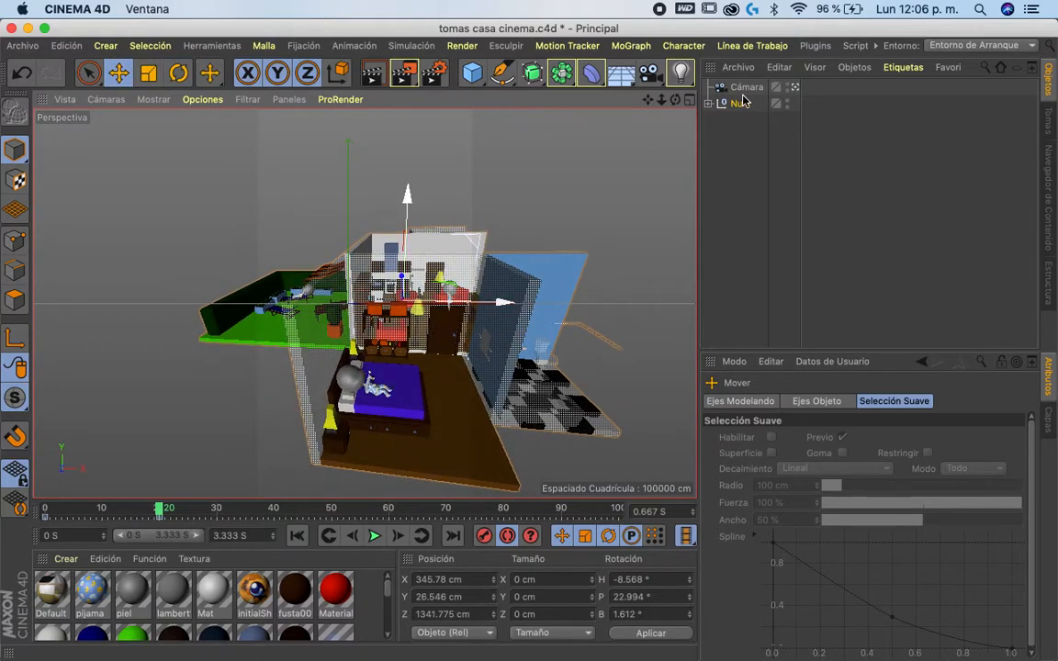
Step: Bring the house's null closer to the camera for the bedroom view, to about X 336, Y 157, Z 952 cm
{"action": "left_click", "coordinate": [796, 88]}
{"action": "left_click_drag", "start_coordinate": [441, 271], "coordinate": [377, 287]}
{"action": "left_click", "coordinate": [421, 335]}
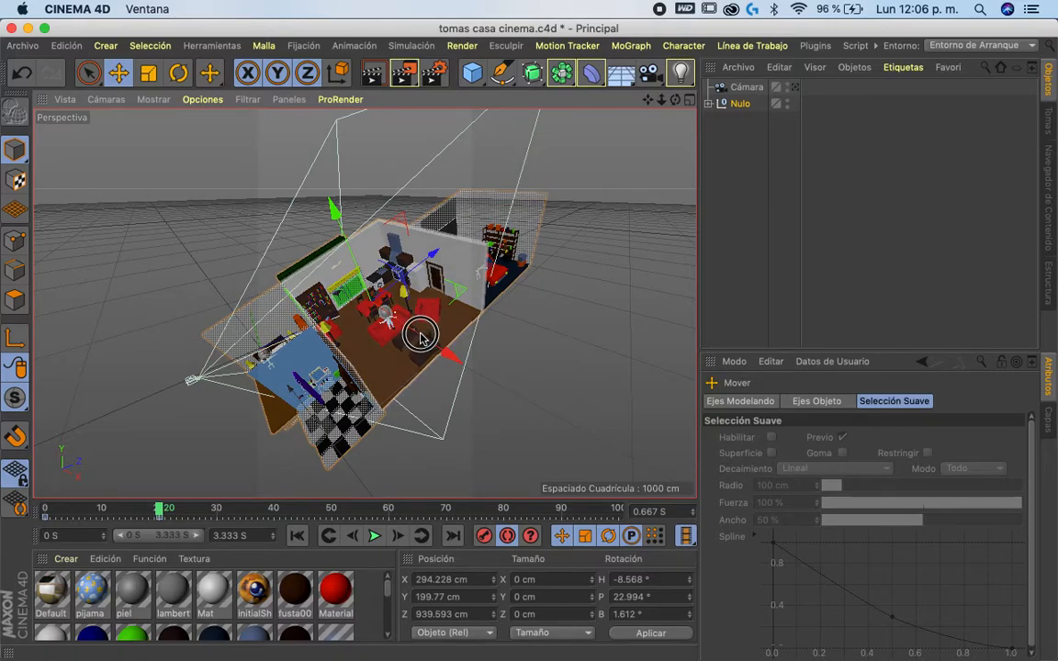
{"action": "left_click", "coordinate": [795, 86]}
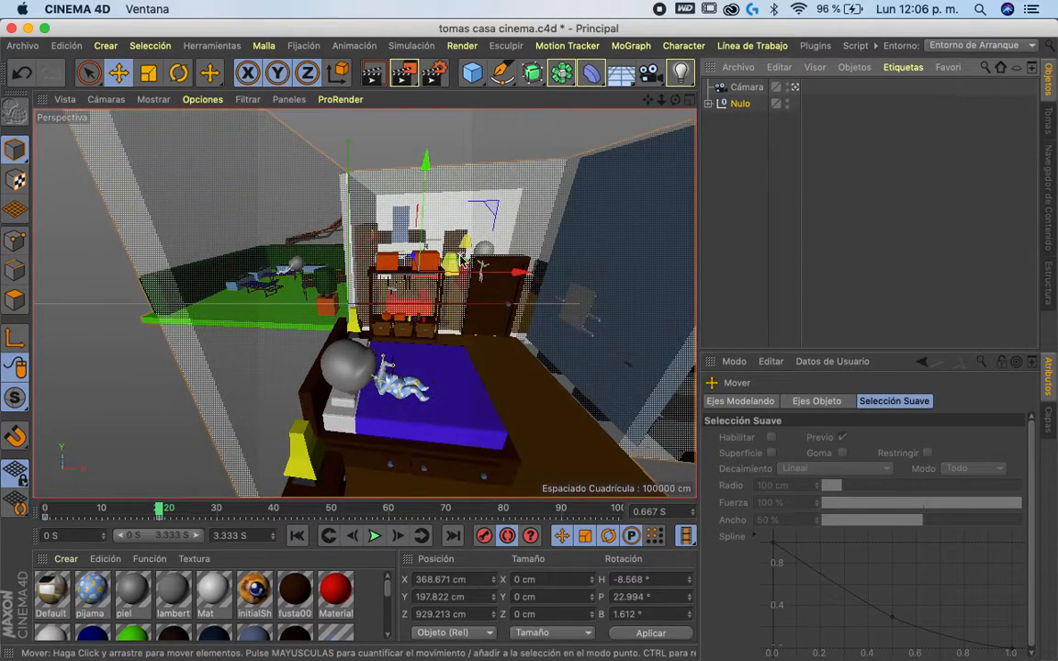
{"action": "left_click_drag", "start_coordinate": [475, 271], "coordinate": [404, 289]}
Step: Refine the bedroom view at frame 20 to about H -19°, P 28°, B 6° and X 495, Y 345, Z 637 cm
{"action": "key", "text": "r"}
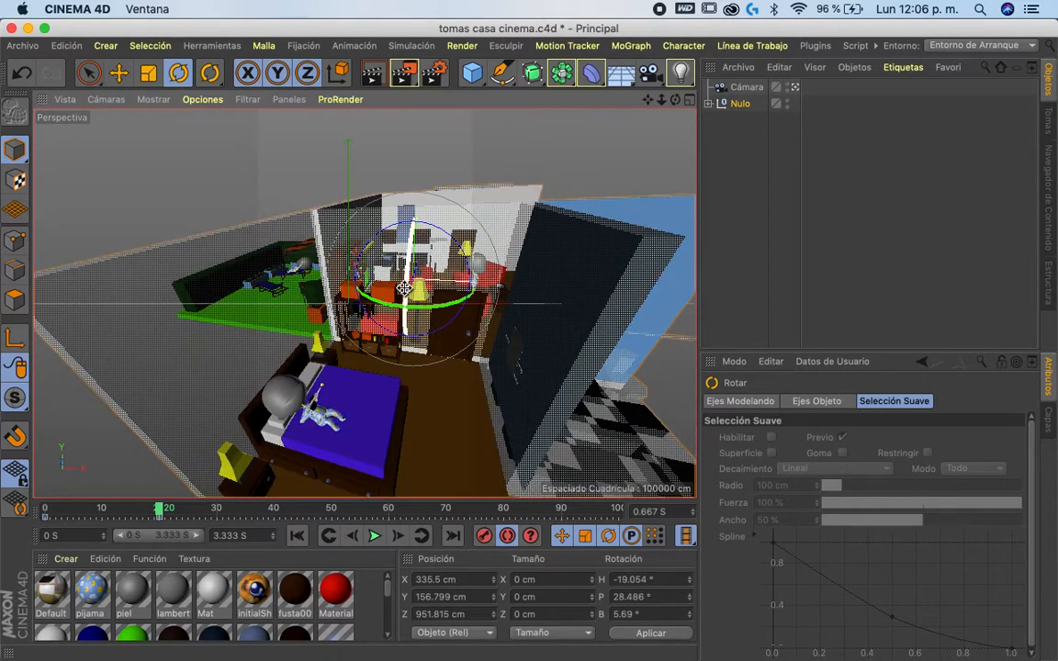
{"action": "key", "text": "e"}
{"action": "left_click_drag", "start_coordinate": [418, 237], "coordinate": [450, 222]}
{"action": "left_click_drag", "start_coordinate": [163, 512], "coordinate": [168, 514]}
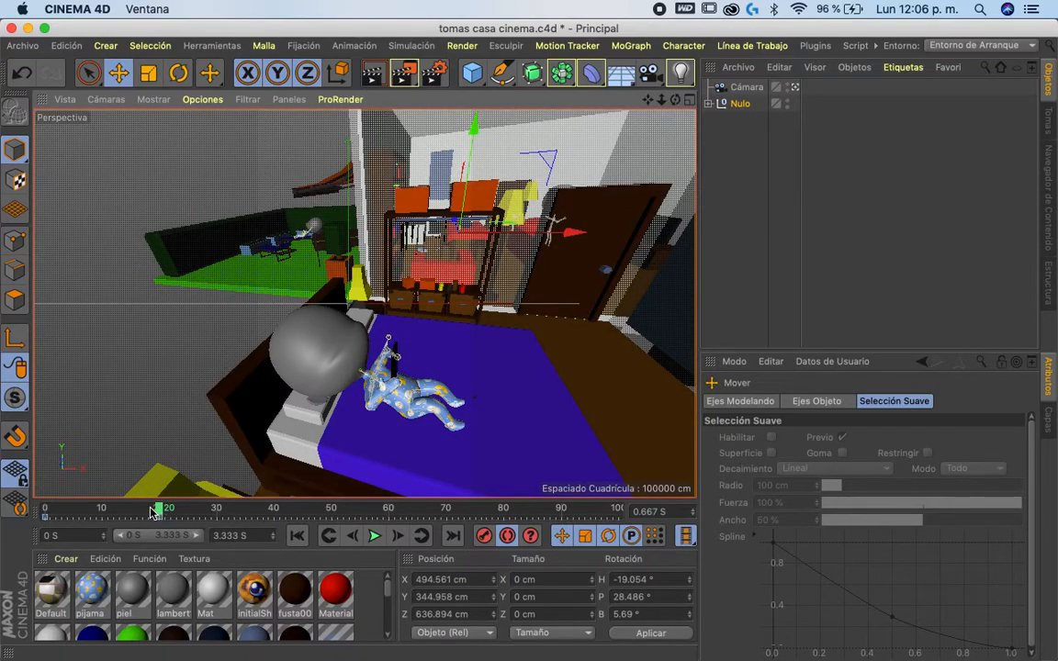
Step: At frame 40, move the house's null to about X 182, Y 192, Z 317 cm to bring the living room before the camera
{"action": "left_click_drag", "start_coordinate": [162, 508], "coordinate": [272, 517]}
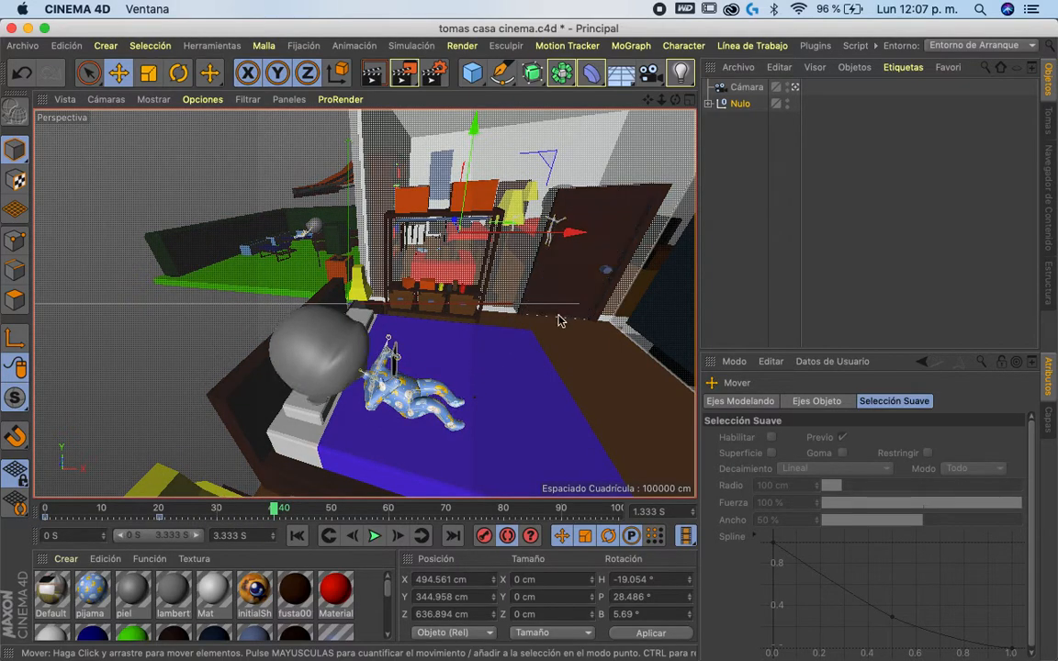
{"action": "left_click_drag", "start_coordinate": [528, 242], "coordinate": [449, 244]}
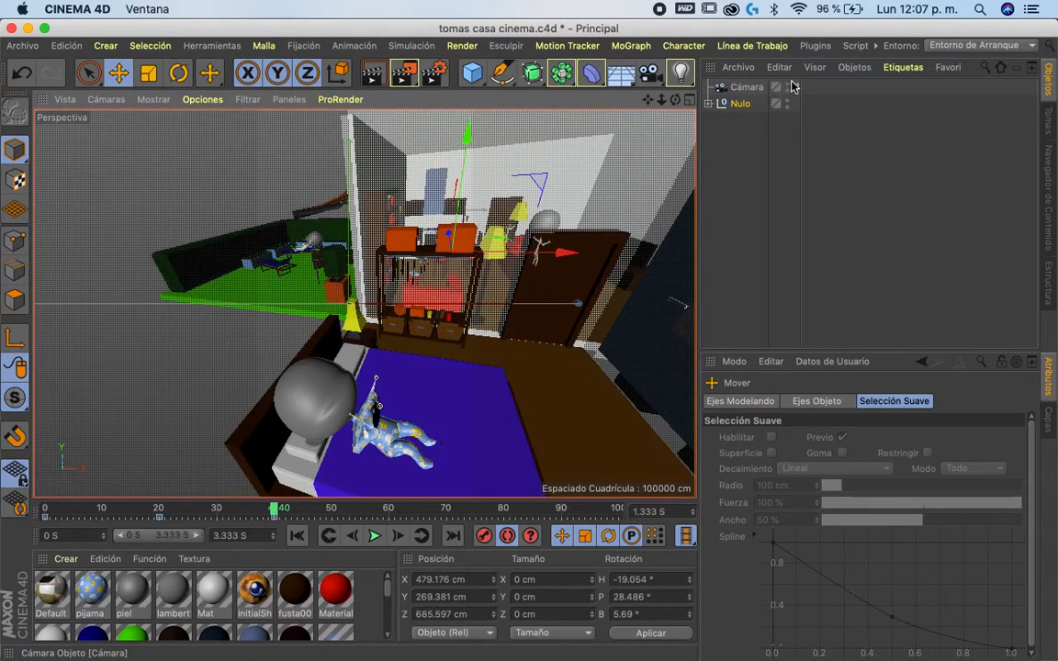
{"action": "left_click", "coordinate": [792, 86]}
{"action": "left_click_drag", "start_coordinate": [395, 276], "coordinate": [308, 328]}
Step: Rotate the house's null at frame 40 to about H -104°, P -4°, B 29° so the camera looks into the living room
{"action": "key", "text": "r"}
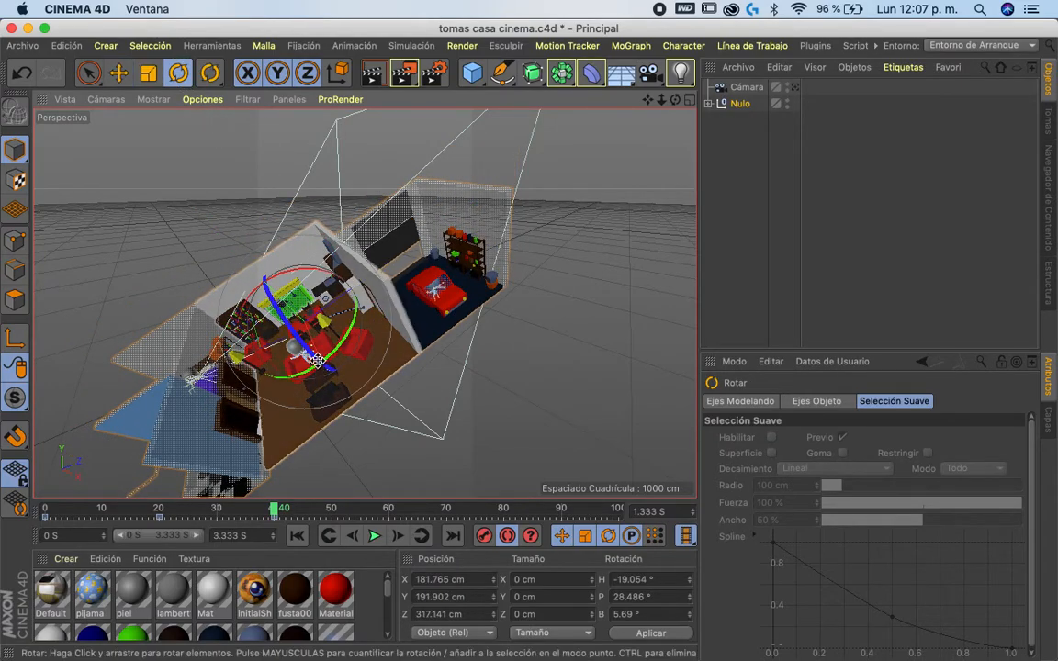
{"action": "left_click_drag", "start_coordinate": [341, 352], "coordinate": [265, 411]}
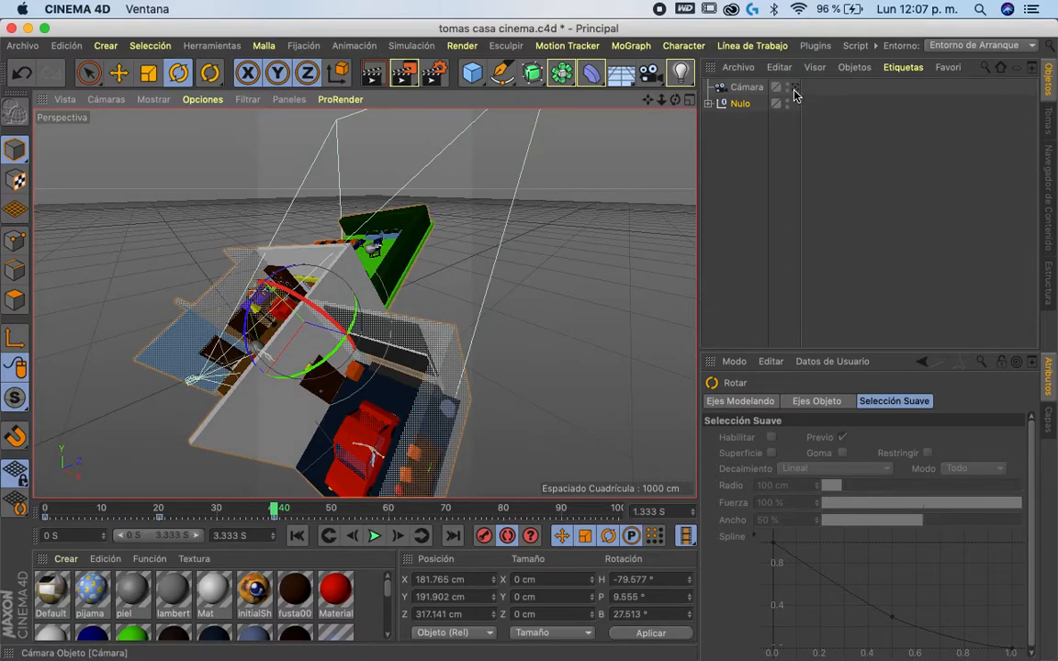
{"action": "left_click", "coordinate": [795, 87]}
{"action": "left_click_drag", "start_coordinate": [452, 266], "coordinate": [418, 263]}
{"action": "left_click_drag", "start_coordinate": [663, 100], "coordinate": [663, 101]}
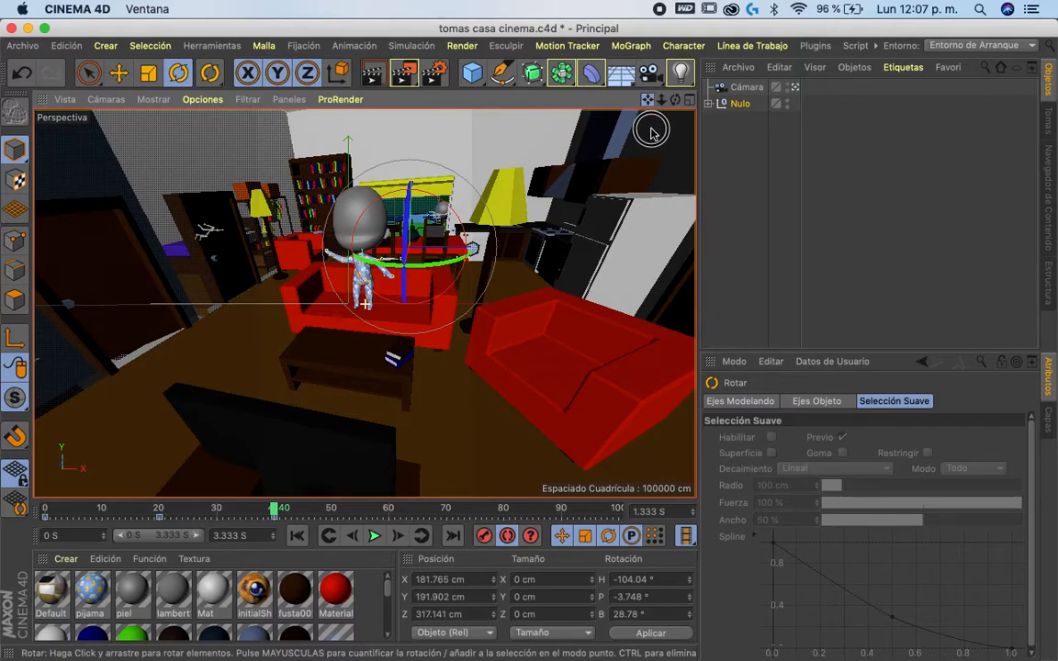
{"action": "left_click_drag", "start_coordinate": [653, 133], "coordinate": [651, 160], "text": "alt"}
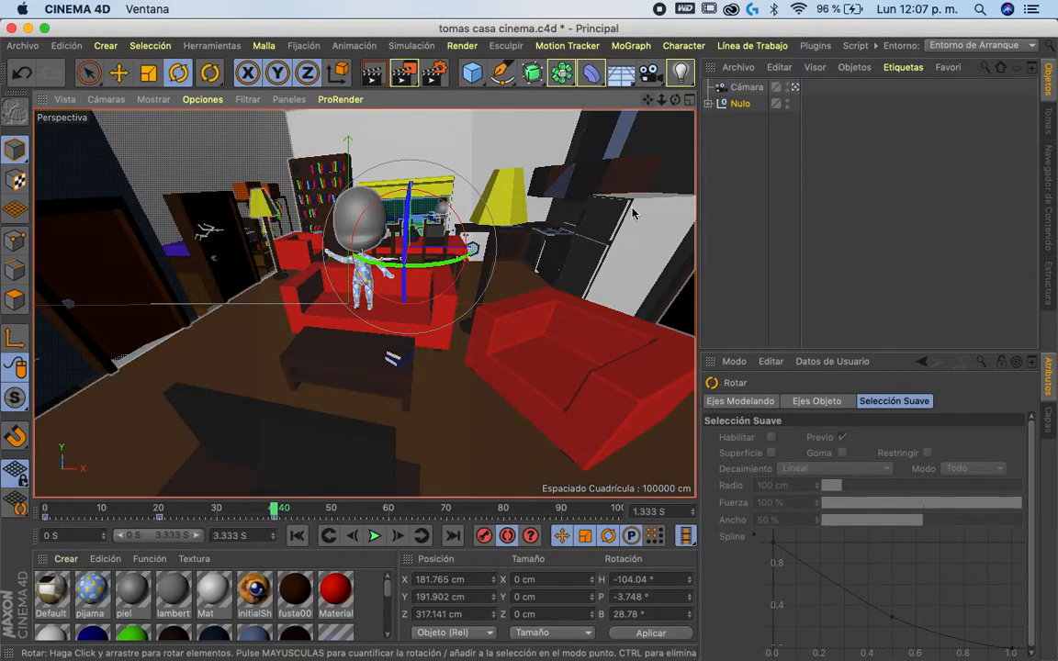
{"action": "left_click_drag", "start_coordinate": [632, 213], "coordinate": [693, 158], "text": "alt"}
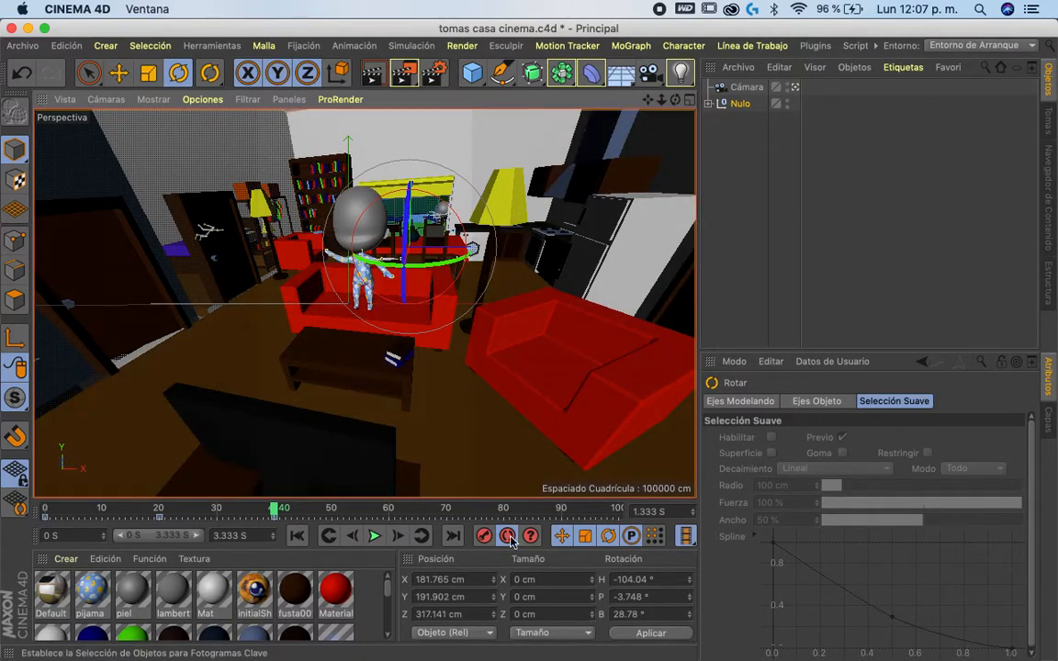
Step: Remove the camera's stray keyframe just after frame 40 and set its Z position to 0 cm
{"action": "left_click", "coordinate": [739, 88]}
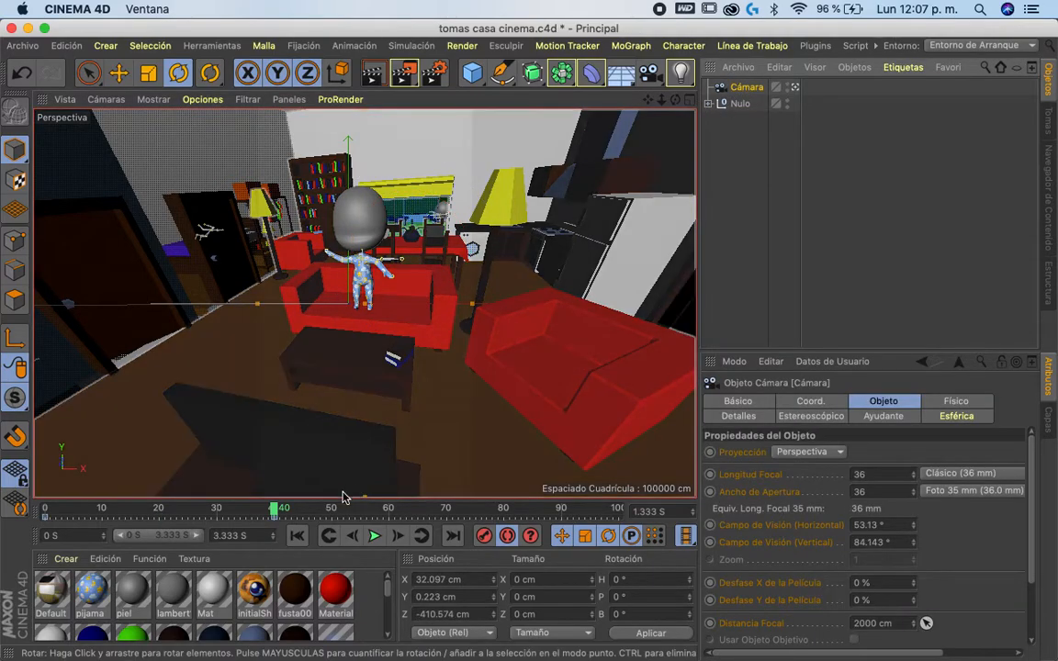
{"action": "left_click", "coordinate": [278, 519]}
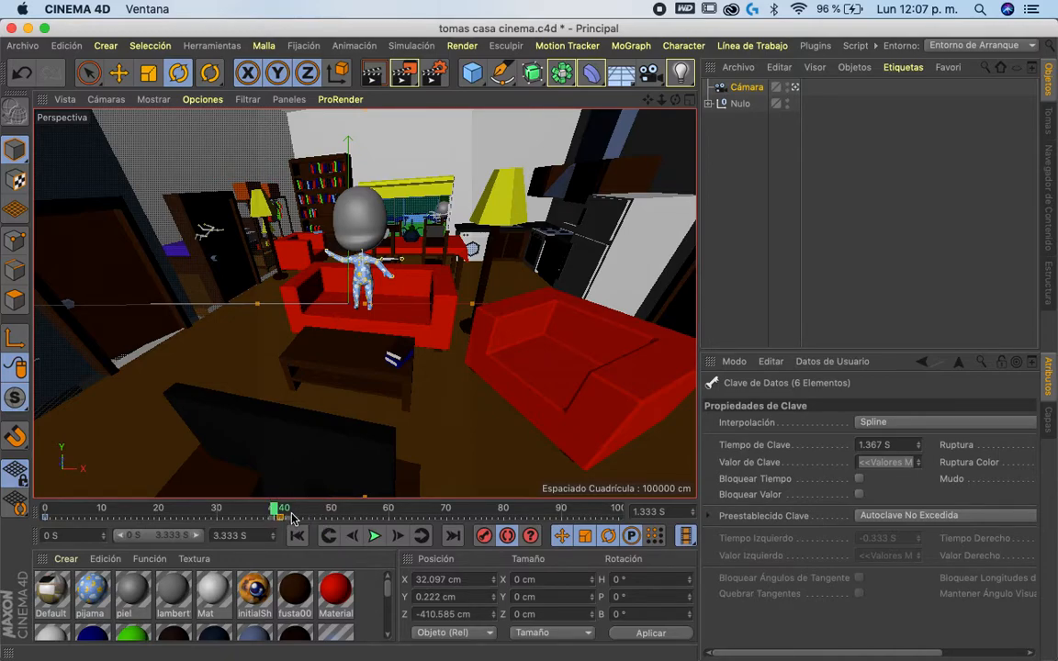
{"action": "left_click", "coordinate": [238, 520]}
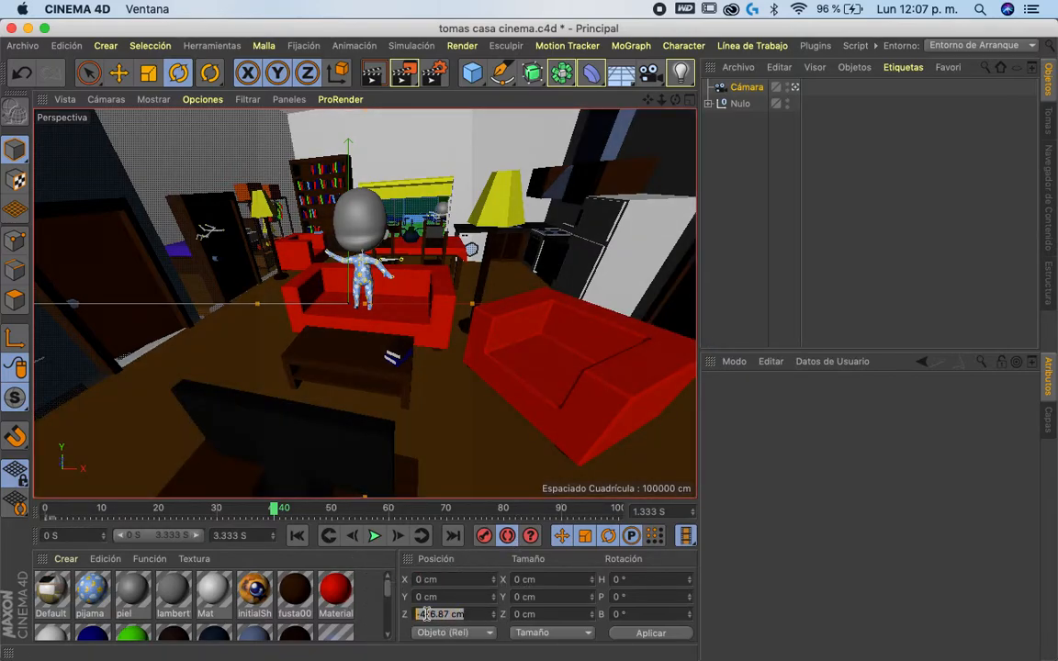
{"action": "left_click", "coordinate": [646, 635]}
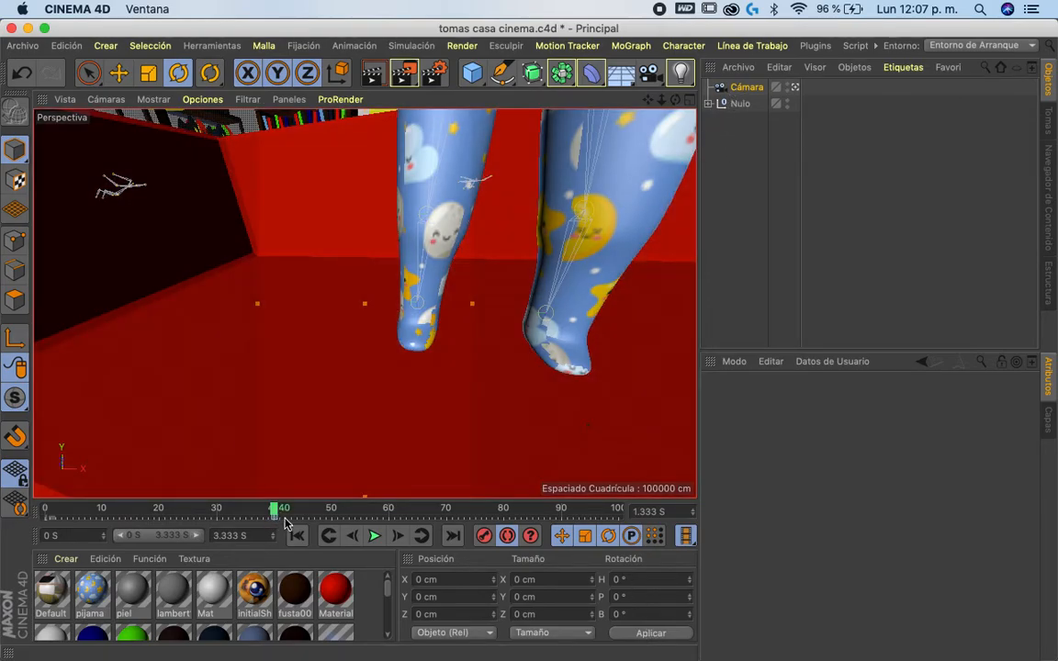
{"action": "left_click", "coordinate": [272, 522]}
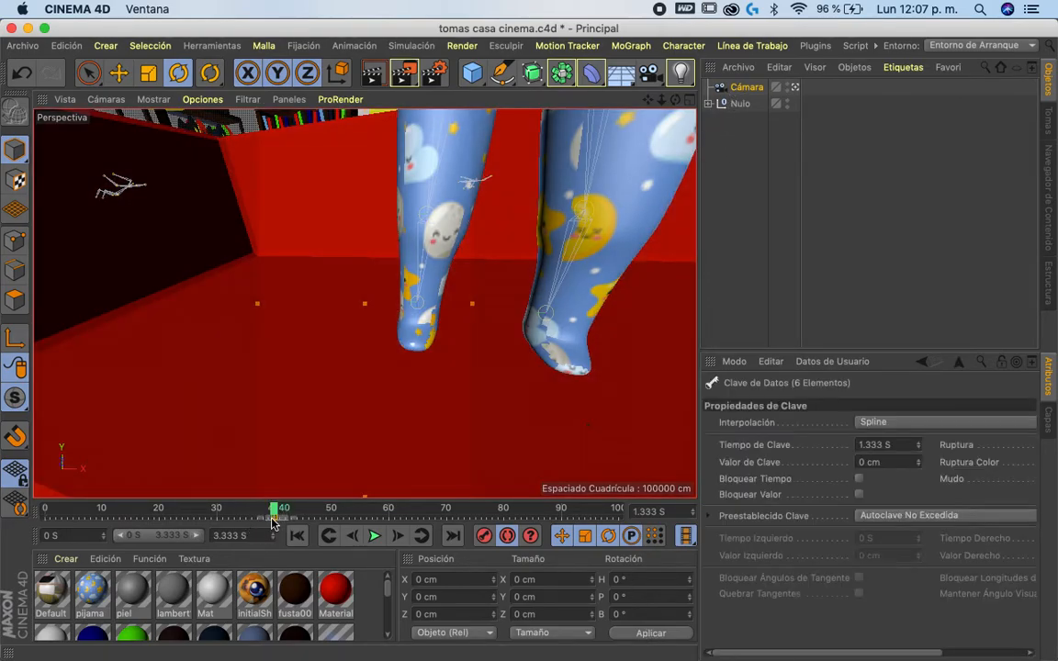
Step: At frame 20, pull the house's null back from the relocated camera to reframe the bedroom
{"action": "left_click_drag", "start_coordinate": [279, 521], "coordinate": [159, 512]}
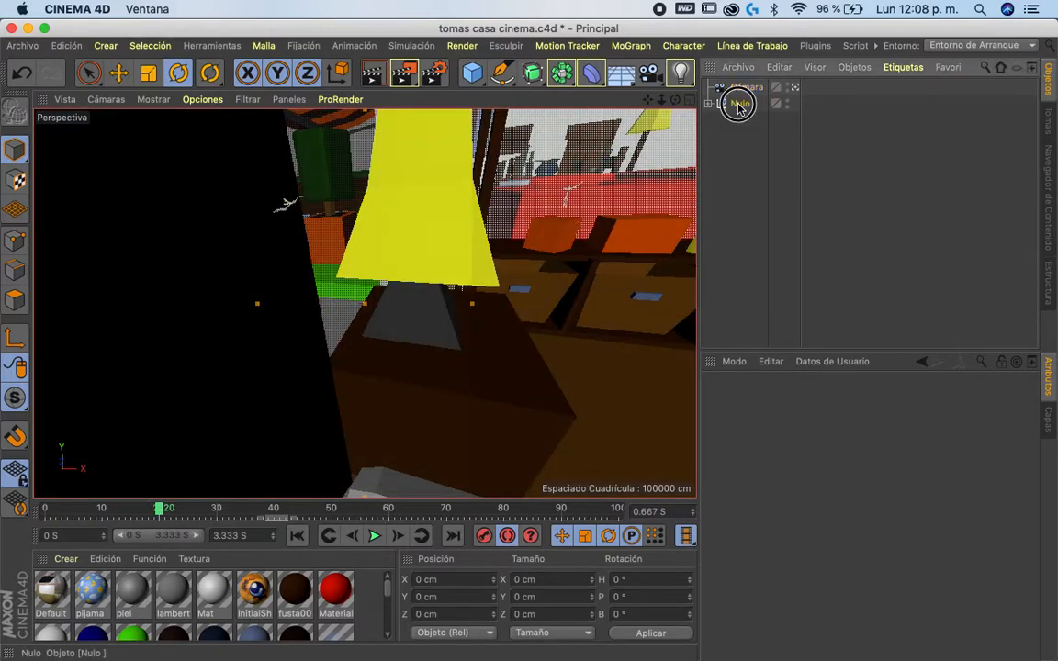
{"action": "left_click", "coordinate": [709, 103]}
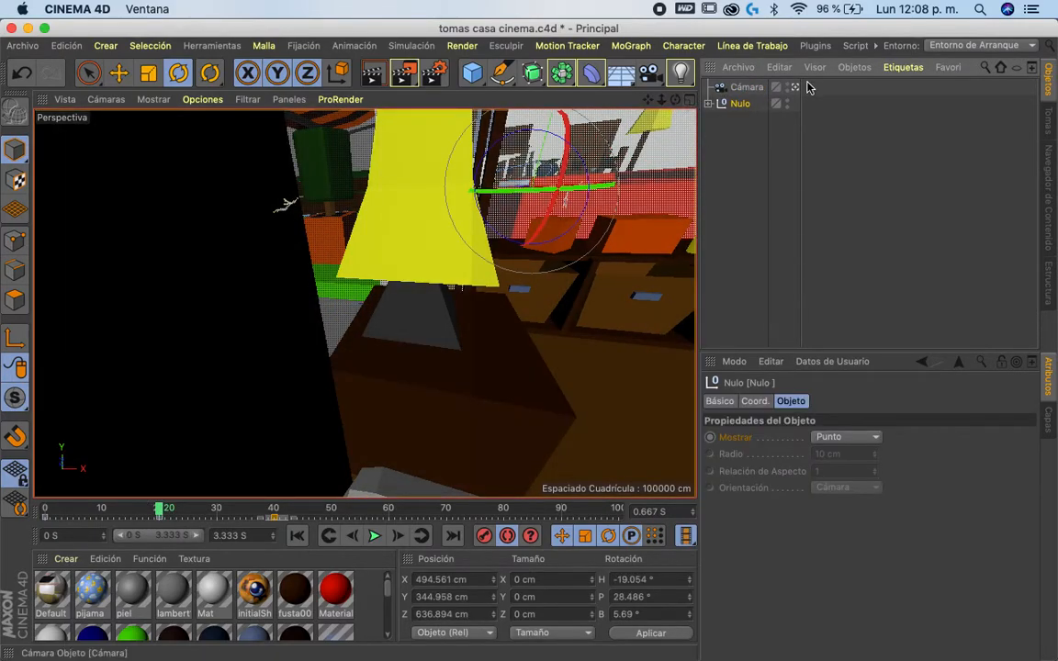
{"action": "left_click", "coordinate": [796, 86]}
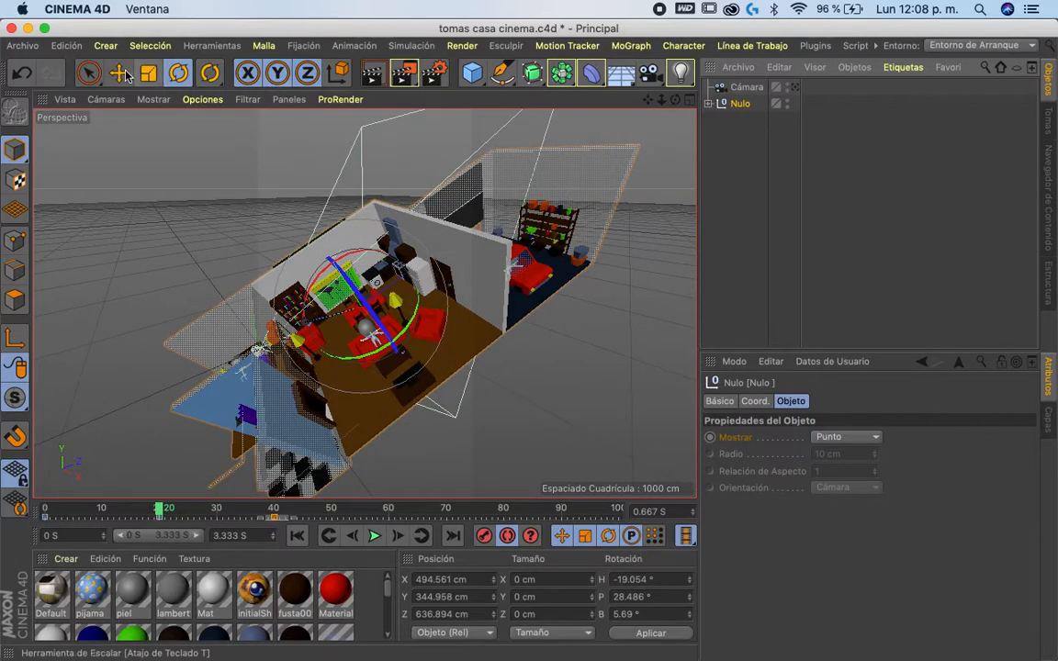
{"action": "left_click", "coordinate": [119, 74]}
{"action": "left_click_drag", "start_coordinate": [421, 265], "coordinate": [467, 239]}
{"action": "left_click", "coordinate": [795, 86]}
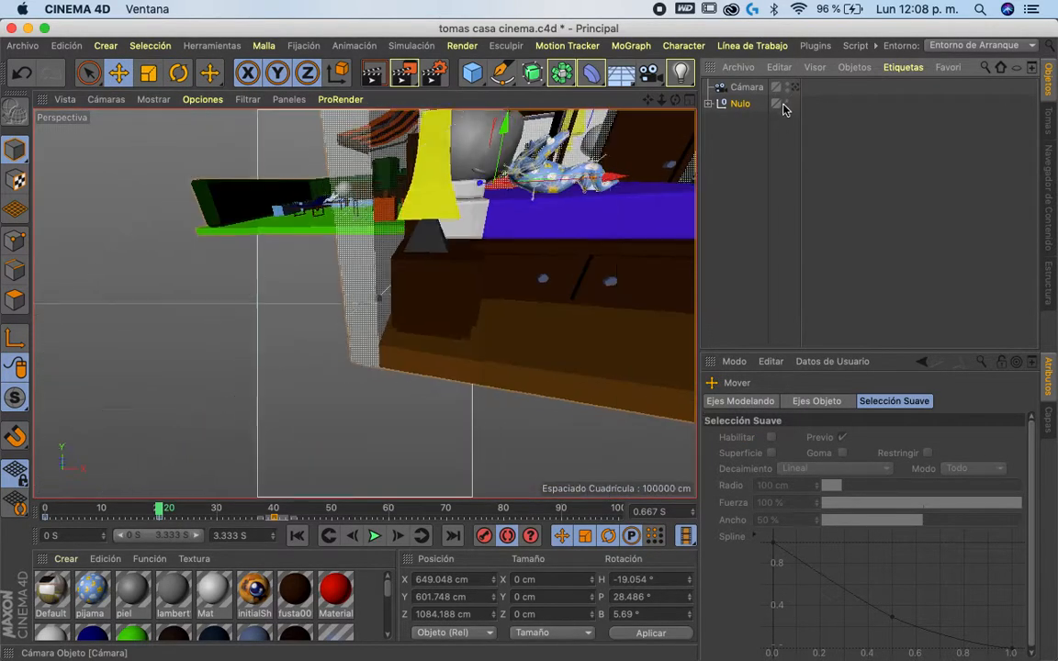
{"action": "left_click_drag", "start_coordinate": [489, 260], "coordinate": [448, 347]}
Step: At frame 40, reposition the house's null to about X 123, Y 191, Z 709 cm to reframe the living room
{"action": "mouse_move", "coordinate": [158, 508]}
{"action": "left_mouse_down"}
{"action": "mouse_move", "coordinate": [181, 510]}
{"action": "mouse_move", "coordinate": [40, 508]}
{"action": "mouse_move", "coordinate": [277, 508]}
{"action": "mouse_move", "coordinate": [273, 519]}
{"action": "left_mouse_up"}
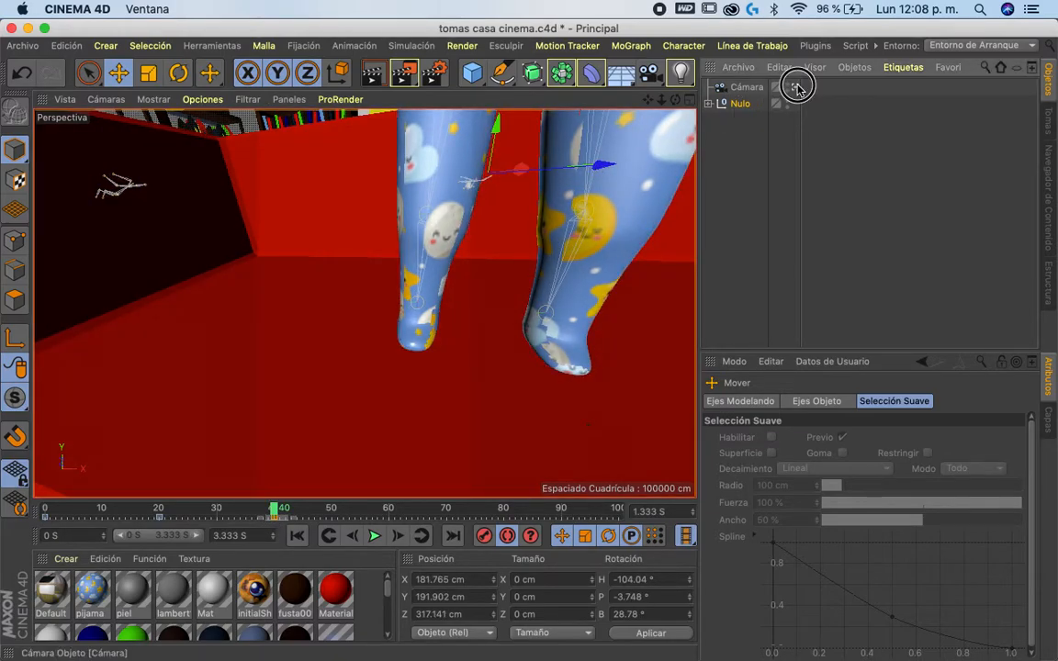
{"action": "left_click", "coordinate": [795, 86]}
{"action": "left_click_drag", "start_coordinate": [249, 364], "coordinate": [304, 333]}
{"action": "left_click", "coordinate": [792, 89]}
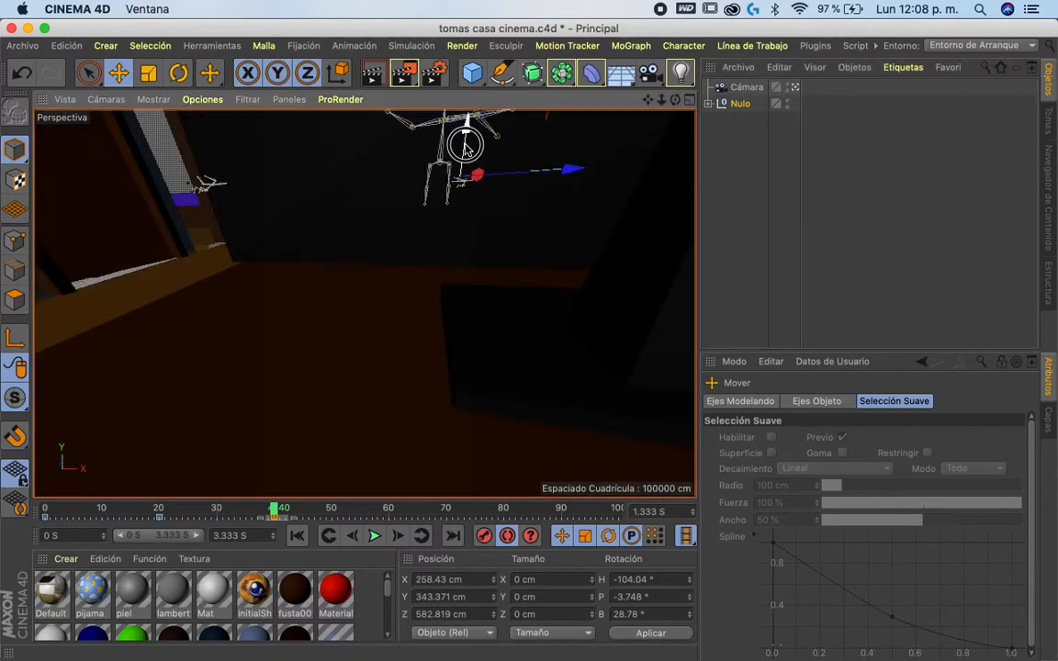
{"action": "left_click_drag", "start_coordinate": [465, 119], "coordinate": [469, 244]}
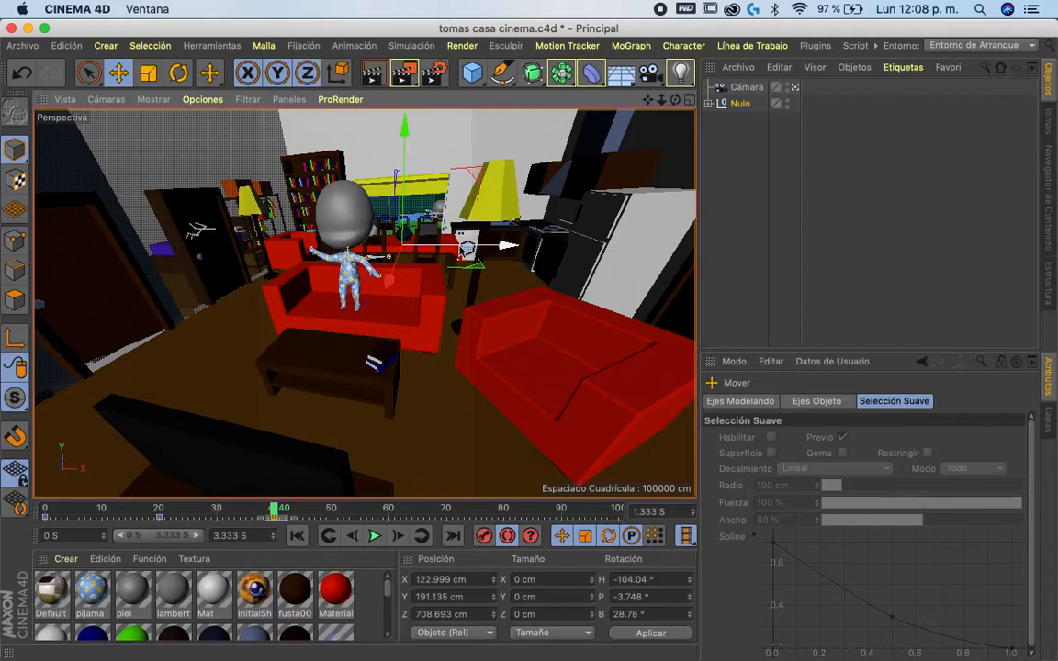
Step: At frame 60, move the house's null to about X -681, Y 293, Z 965 cm to frame the garage with the red car
{"action": "left_click", "coordinate": [277, 511]}
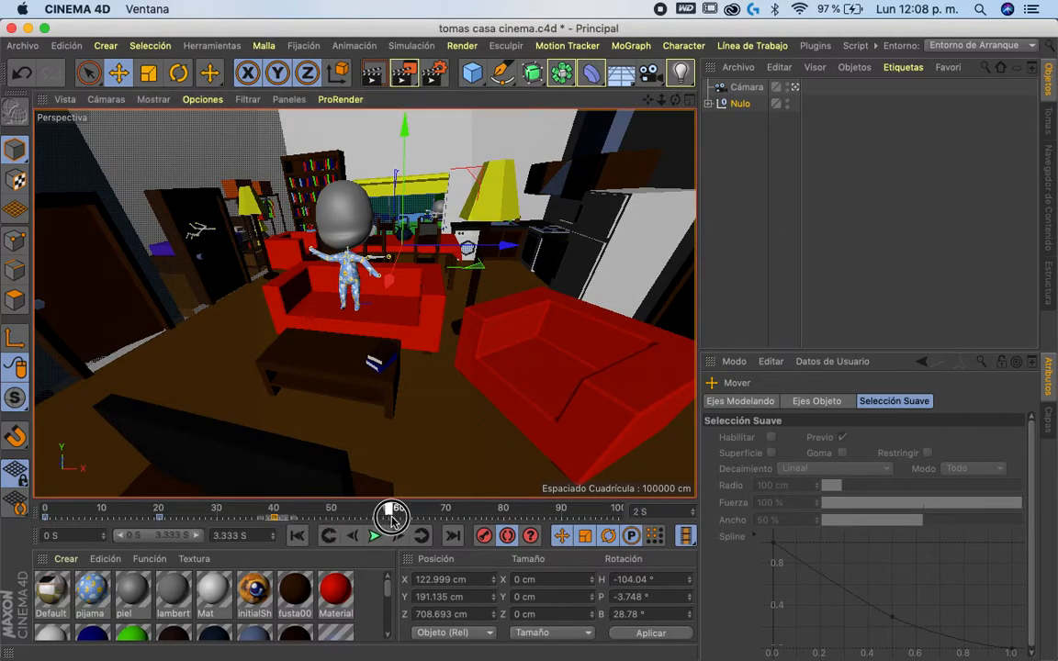
{"action": "left_click_drag", "start_coordinate": [310, 511], "coordinate": [391, 515]}
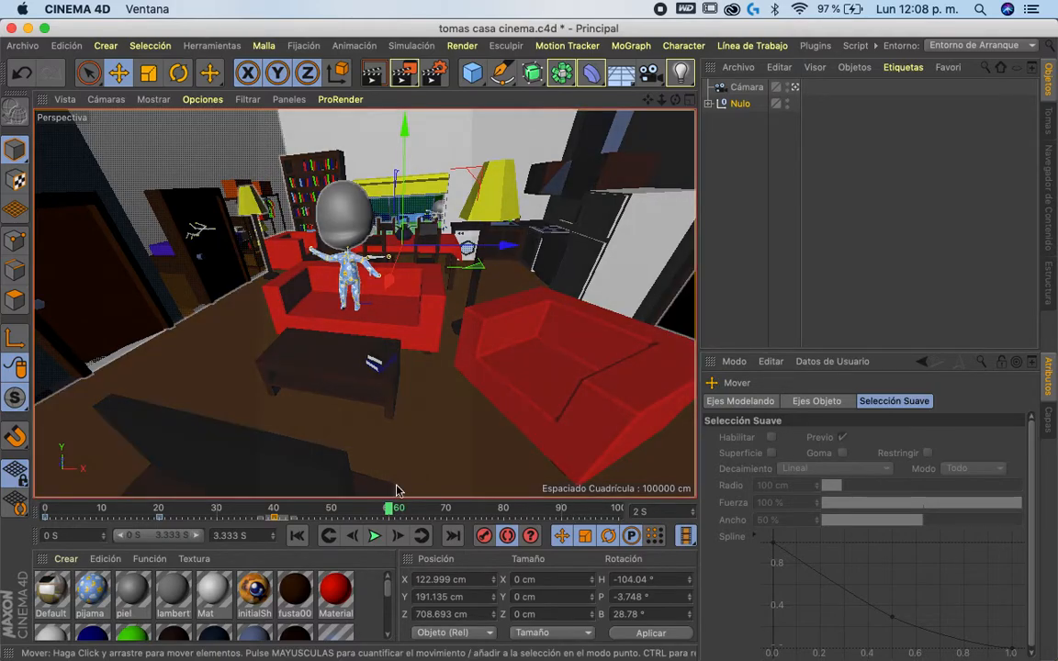
{"action": "left_click", "coordinate": [384, 513]}
{"action": "left_click_drag", "start_coordinate": [501, 249], "coordinate": [260, 247]}
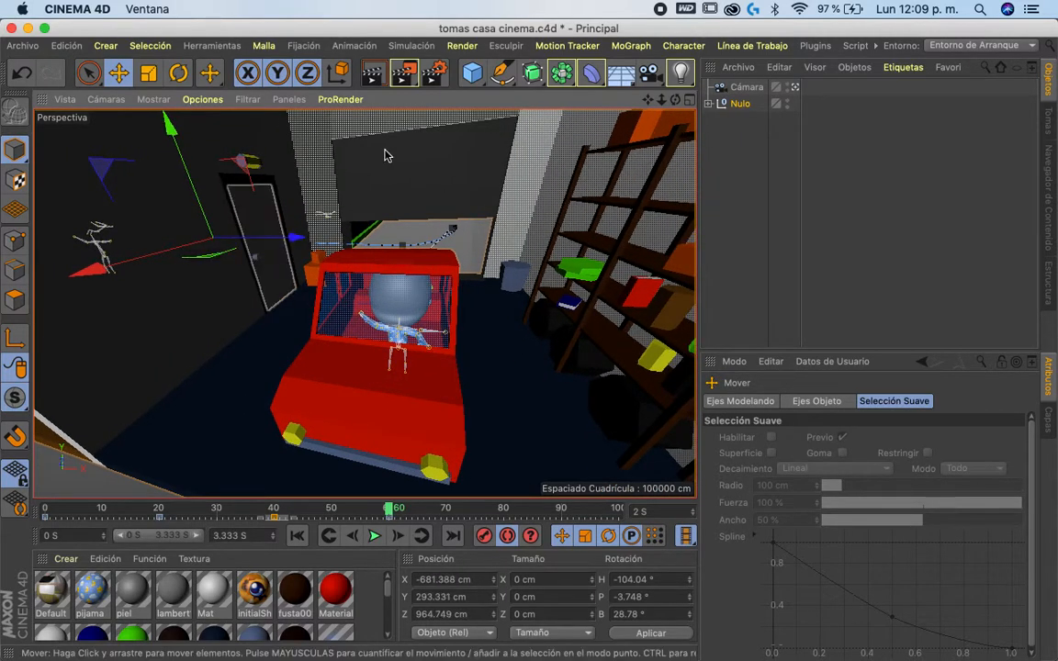
Step: Turn off automatic keyframing and enable the Cuadrícula composition helper on the camera
{"action": "left_click", "coordinate": [742, 90]}
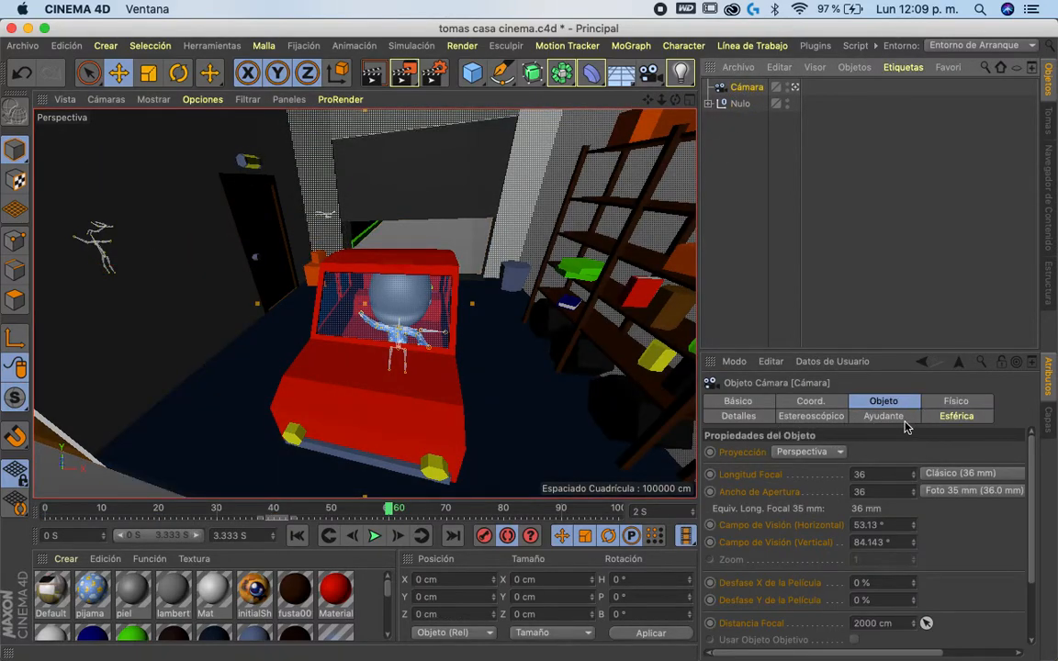
{"action": "left_click", "coordinate": [753, 417]}
{"action": "left_click", "coordinate": [822, 418]}
{"action": "left_click", "coordinate": [873, 417]}
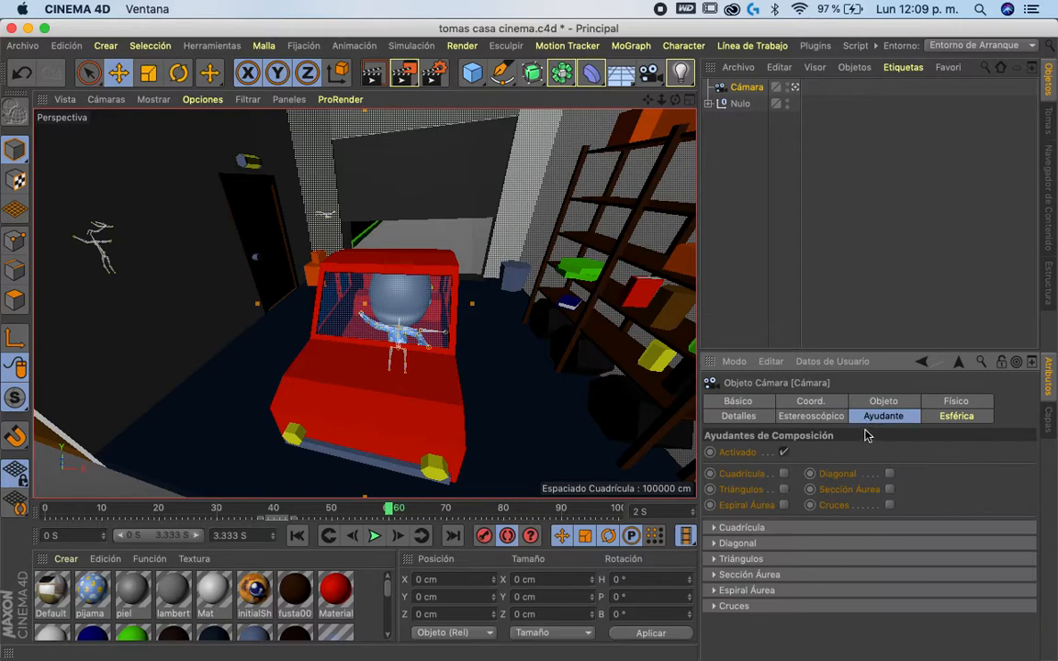
{"action": "left_click", "coordinate": [785, 474]}
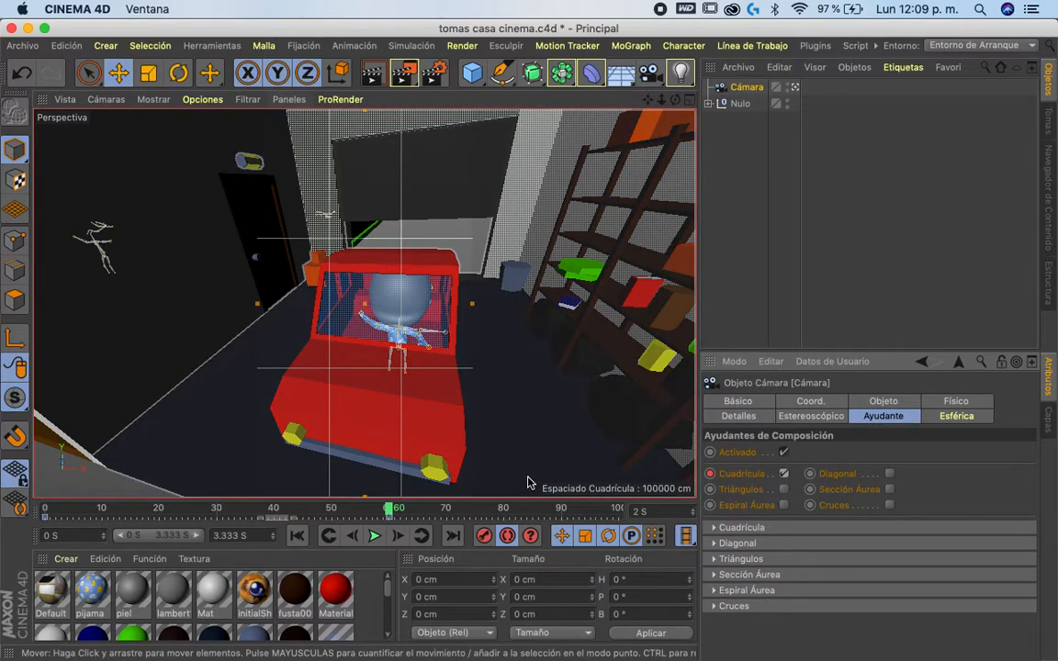
{"action": "key", "text": "super+z"}
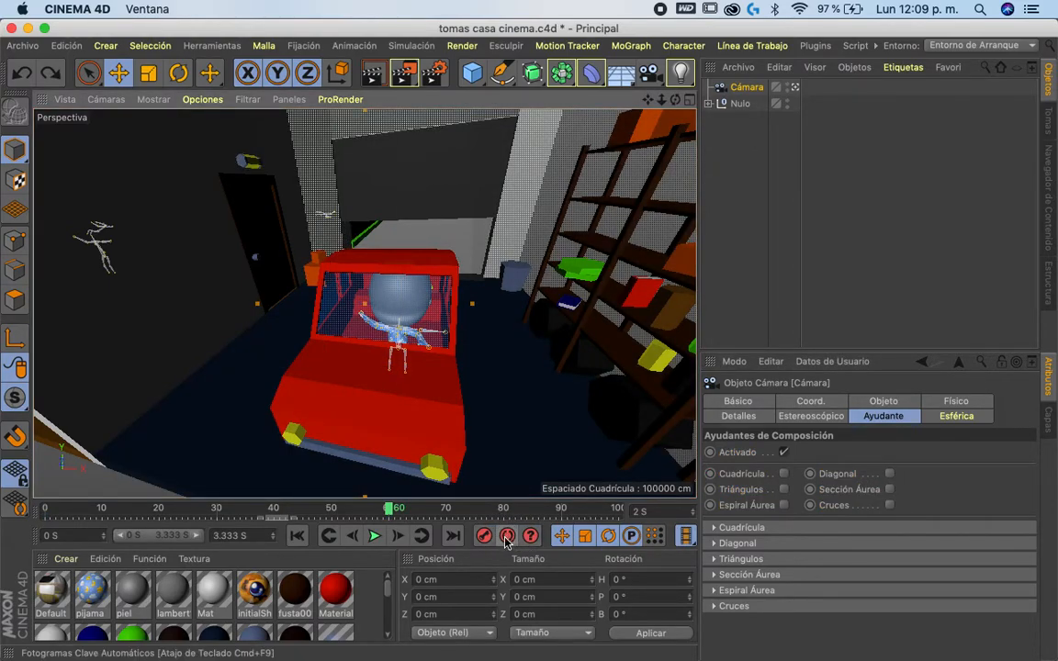
{"action": "left_click", "coordinate": [783, 474]}
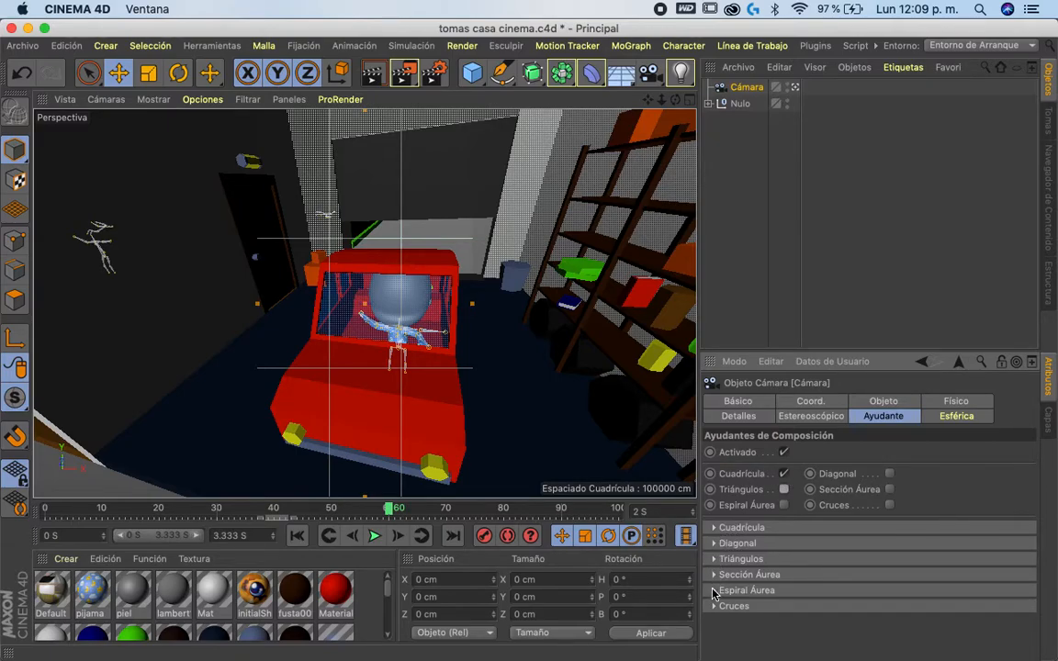
Step: Set the colour of the camera's Cuadrícula helper to red
{"action": "left_click", "coordinate": [715, 528]}
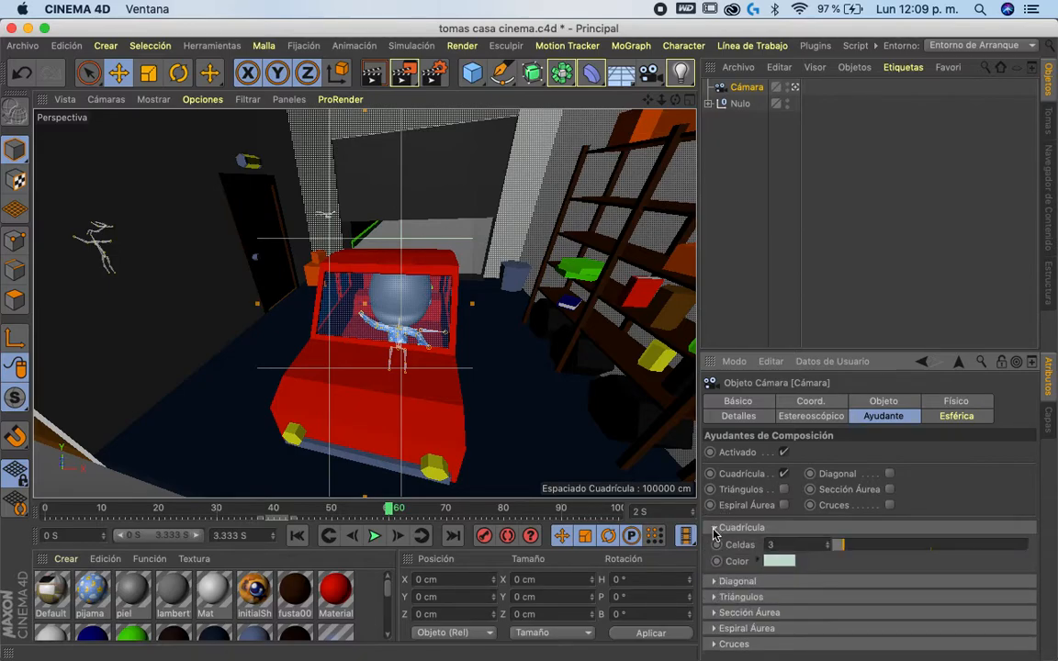
{"action": "left_click", "coordinate": [774, 562]}
{"action": "left_click_drag", "start_coordinate": [776, 560], "coordinate": [694, 558]}
{"action": "left_click_drag", "start_coordinate": [729, 564], "coordinate": [715, 563]}
{"action": "left_click_drag", "start_coordinate": [822, 582], "coordinate": [920, 599]}
{"action": "left_click", "coordinate": [820, 622]}
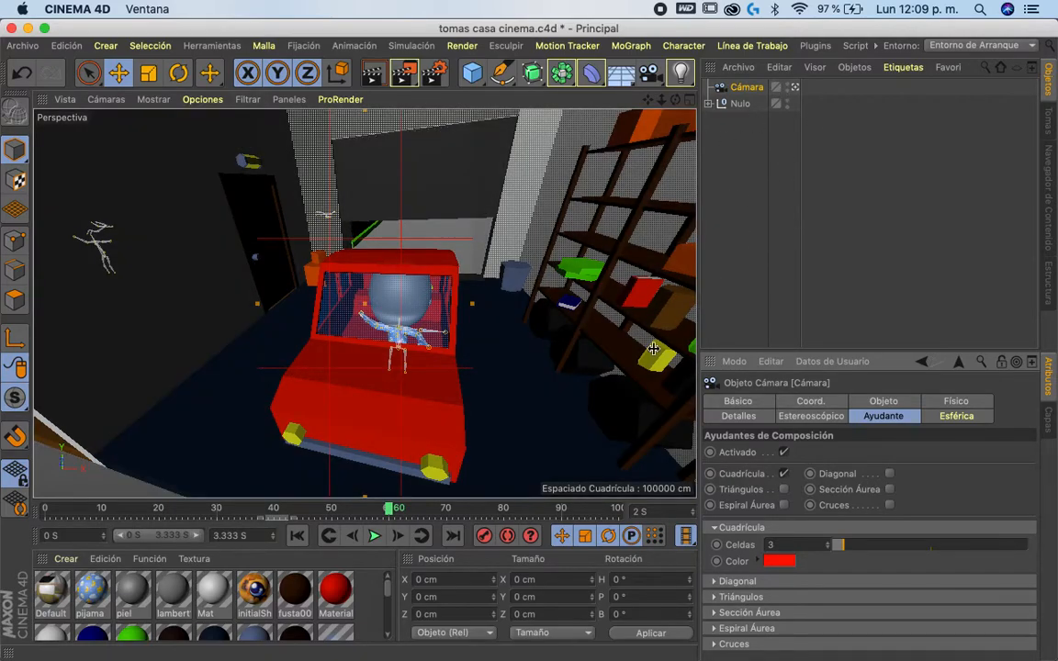
Step: At frame 80, try rotating and moving the house's null to about X 689, Y 397, Z 990 cm to frame the garden
{"action": "left_click", "coordinate": [741, 103]}
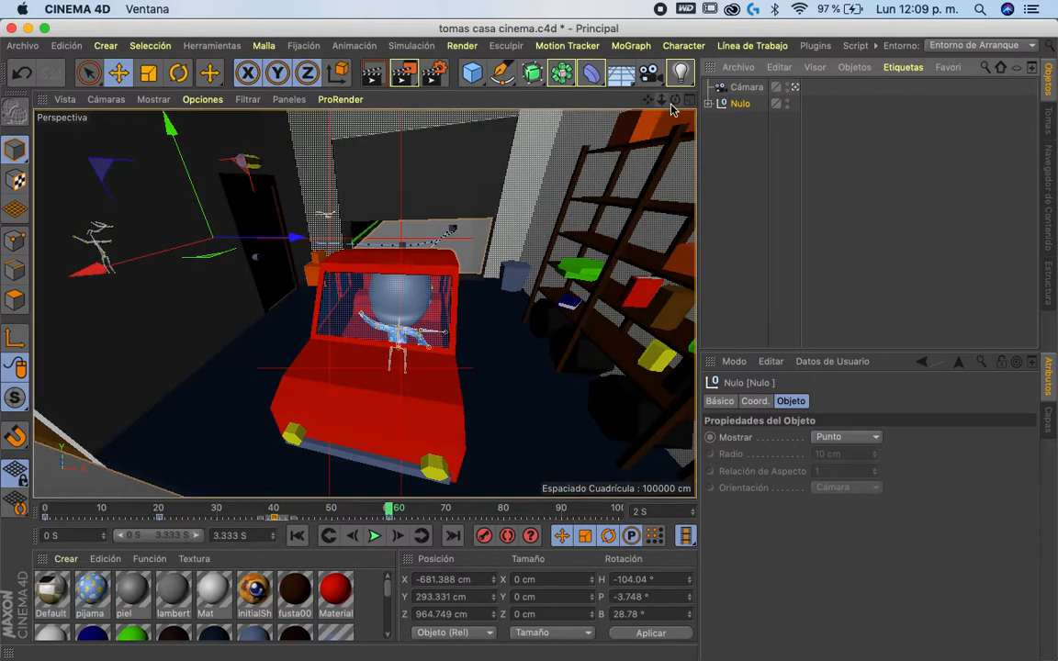
{"action": "left_click", "coordinate": [390, 510]}
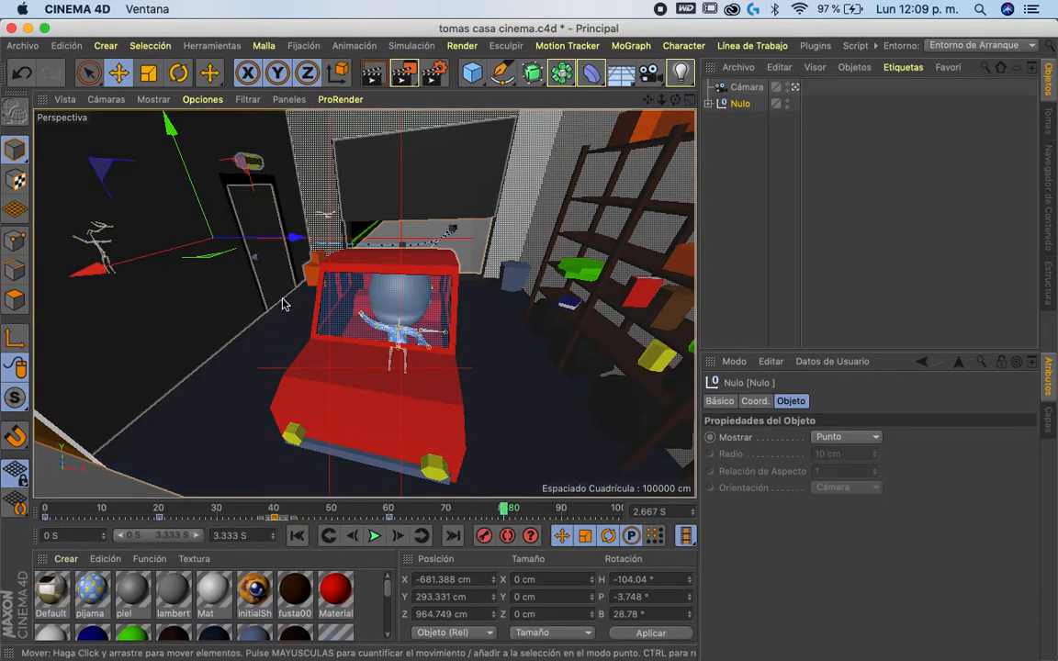
{"action": "left_click_drag", "start_coordinate": [162, 241], "coordinate": [92, 352]}
{"action": "left_click_drag", "start_coordinate": [117, 228], "coordinate": [436, 274]}
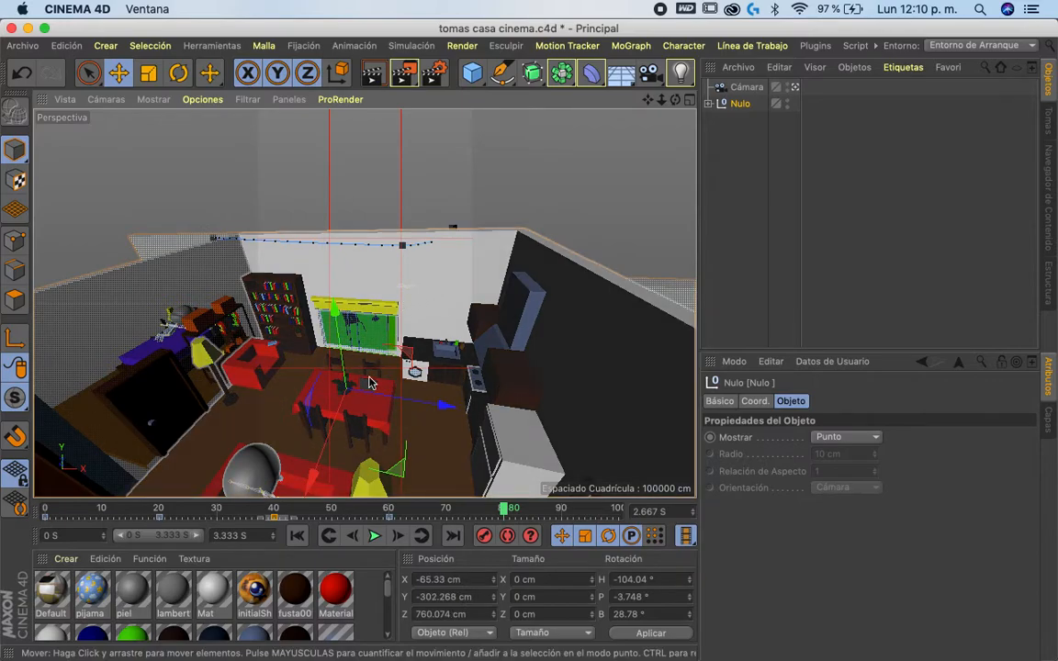
{"action": "key", "text": "r"}
{"action": "left_click_drag", "start_coordinate": [366, 447], "coordinate": [371, 195]}
{"action": "key", "text": "e"}
{"action": "left_click_drag", "start_coordinate": [345, 397], "coordinate": [382, 411]}
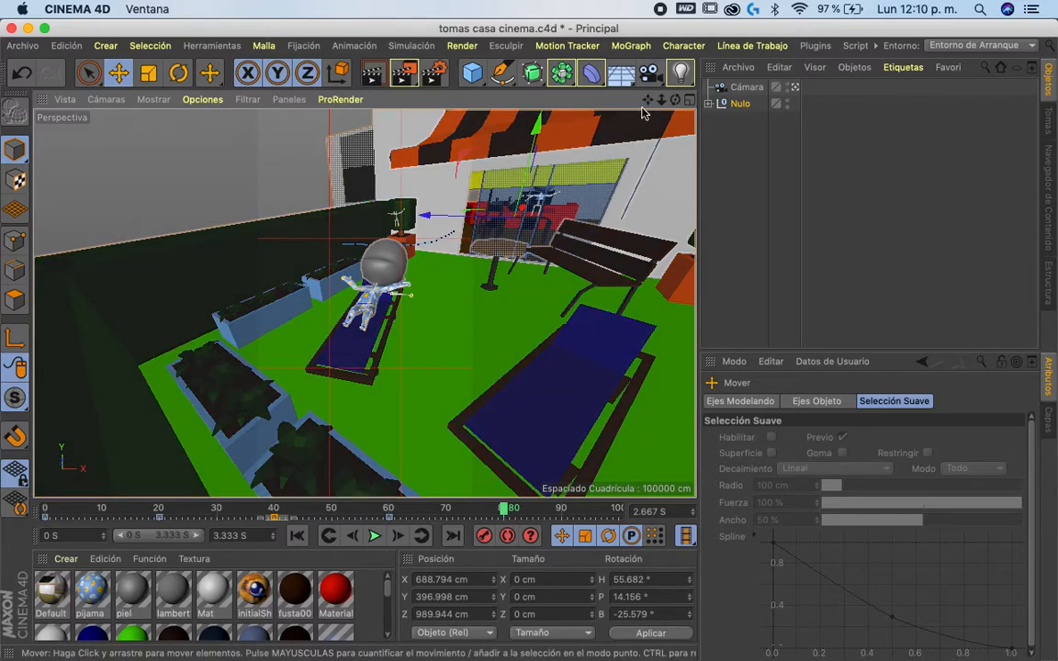
Step: Try refining the garden framing by tilting the null to about B -37° and moving it to about X 643, Y 504, Z 928 cm
{"action": "mouse_move", "coordinate": [660, 101]}
{"action": "left_mouse_down"}
{"action": "mouse_move", "coordinate": [675, 99]}
{"action": "mouse_move", "coordinate": [668, 108]}
{"action": "left_mouse_up"}
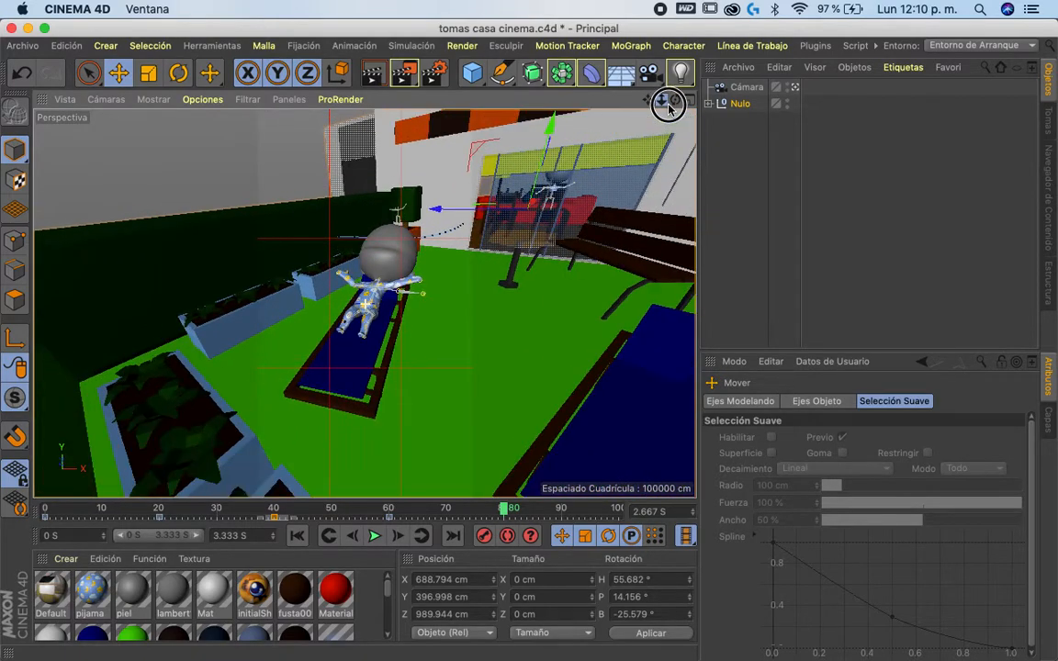
{"action": "key", "text": "r"}
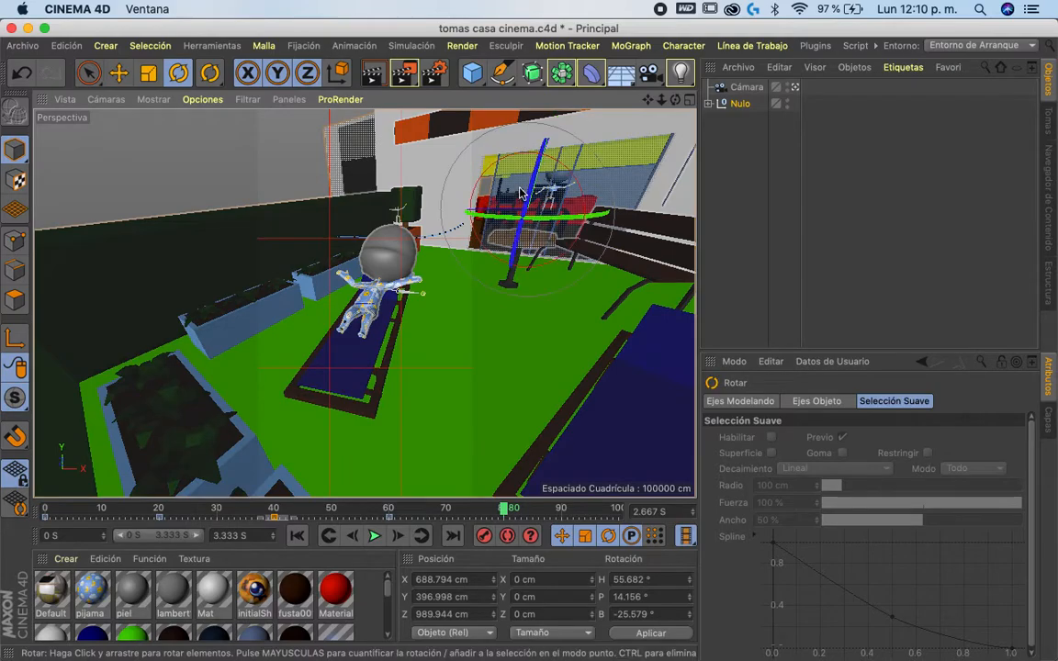
{"action": "left_click_drag", "start_coordinate": [528, 196], "coordinate": [385, 97]}
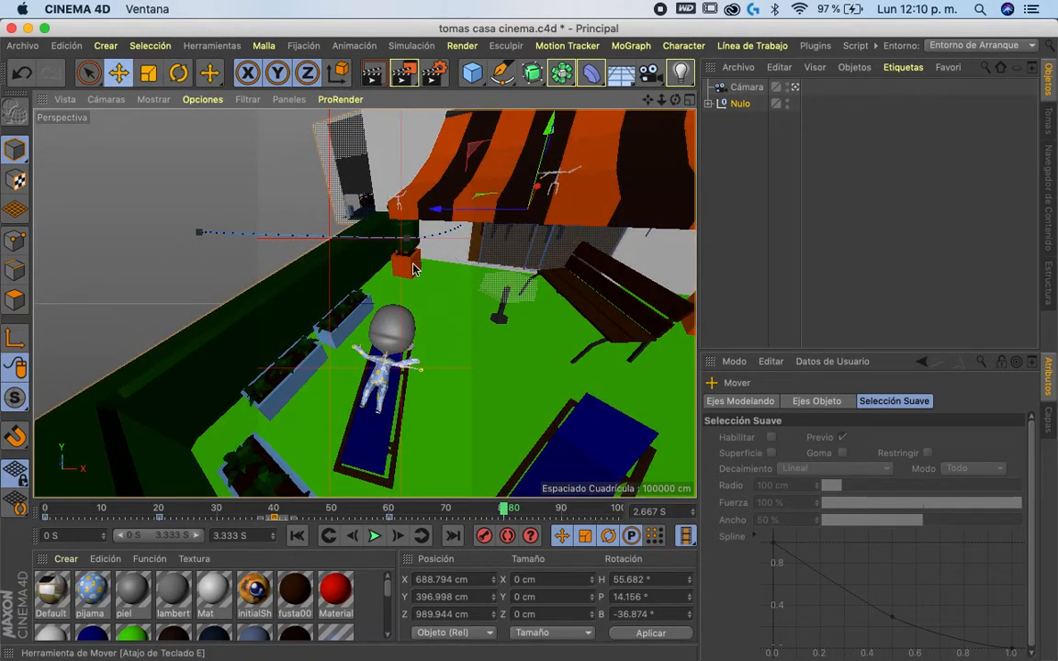
{"action": "left_click_drag", "start_coordinate": [527, 161], "coordinate": [449, 179]}
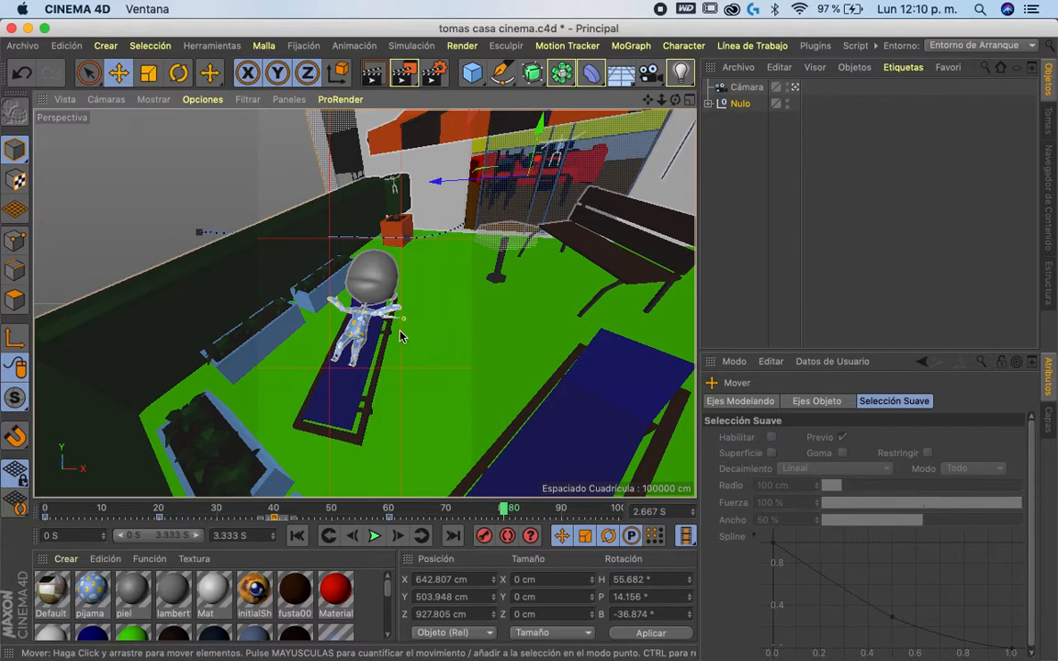
Step: Switch to the tomas casa demo.c4d project, scrub its animation to the garden shot as reference, and return to tomas casa cinema.c4d
{"action": "key", "text": "v"}
{"action": "mouse_move", "coordinate": [459, 376]}
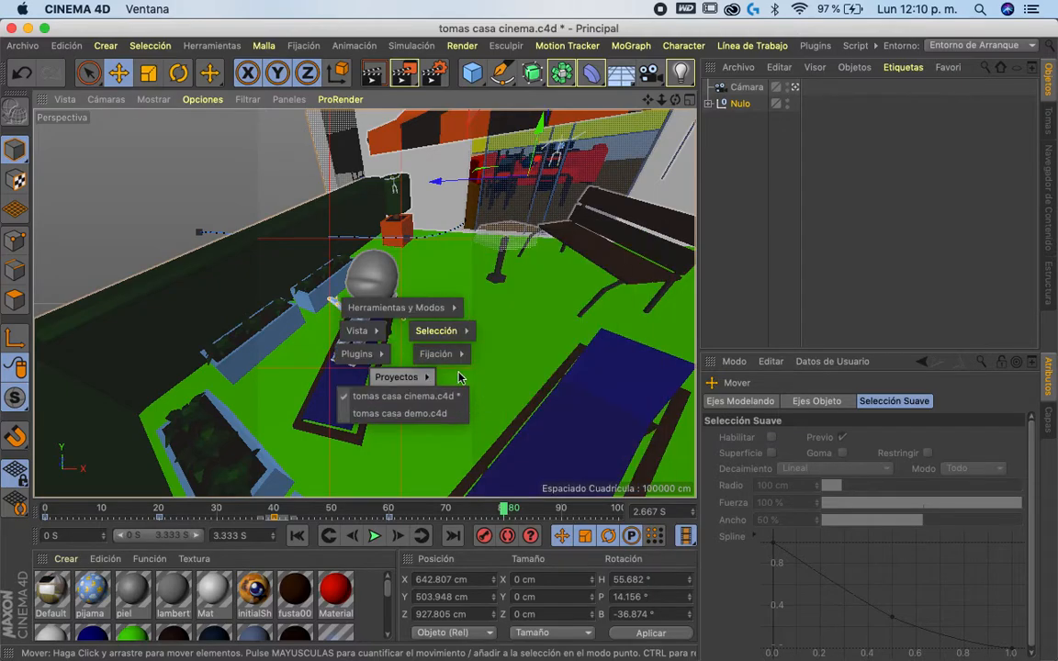
{"action": "left_click", "coordinate": [428, 416]}
{"action": "left_click_drag", "start_coordinate": [51, 508], "coordinate": [612, 519]}
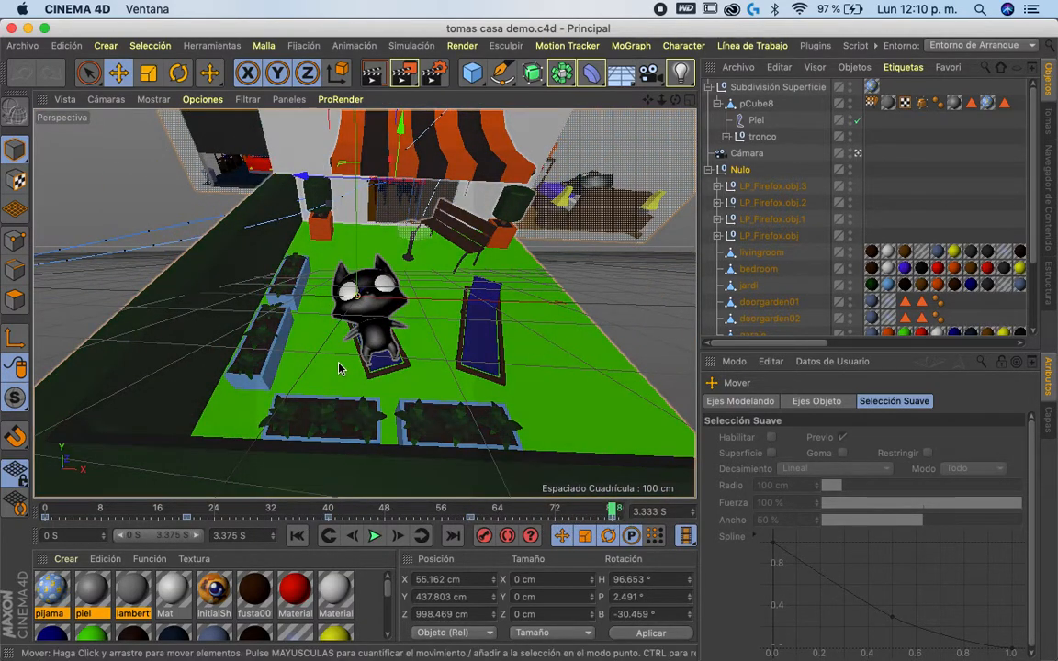
{"action": "right_click", "coordinate": [341, 371]}
{"action": "left_click", "coordinate": [344, 418]}
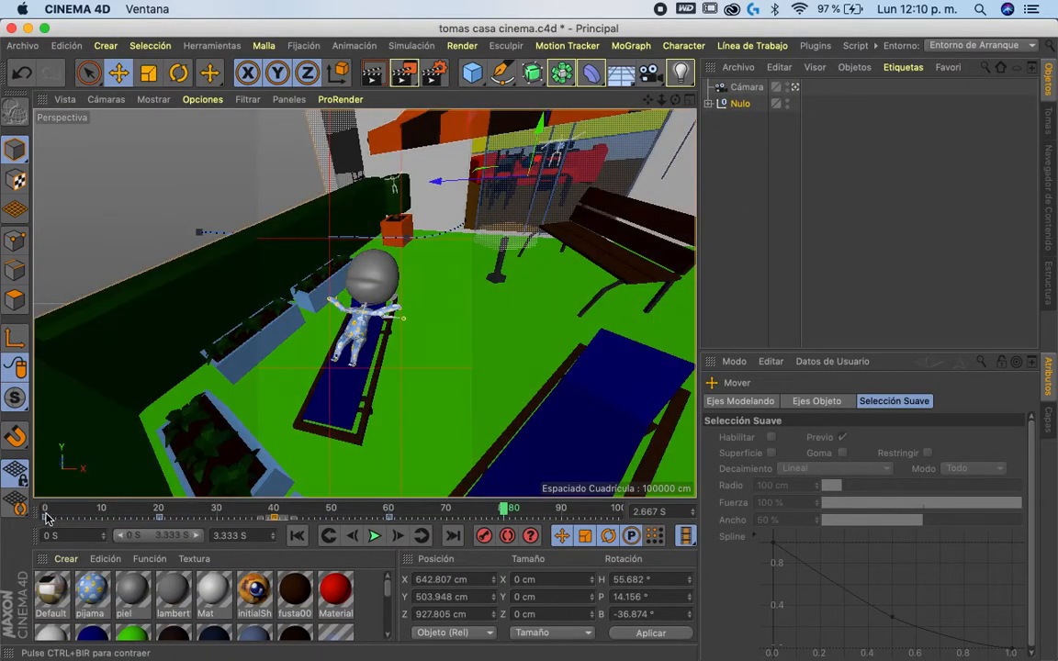
Step: Scrub the timeline from frame 0 through frames 40 and 60 to check the keyframed rooms
{"action": "left_click", "coordinate": [48, 508]}
{"action": "left_click_drag", "start_coordinate": [48, 508], "coordinate": [277, 517]}
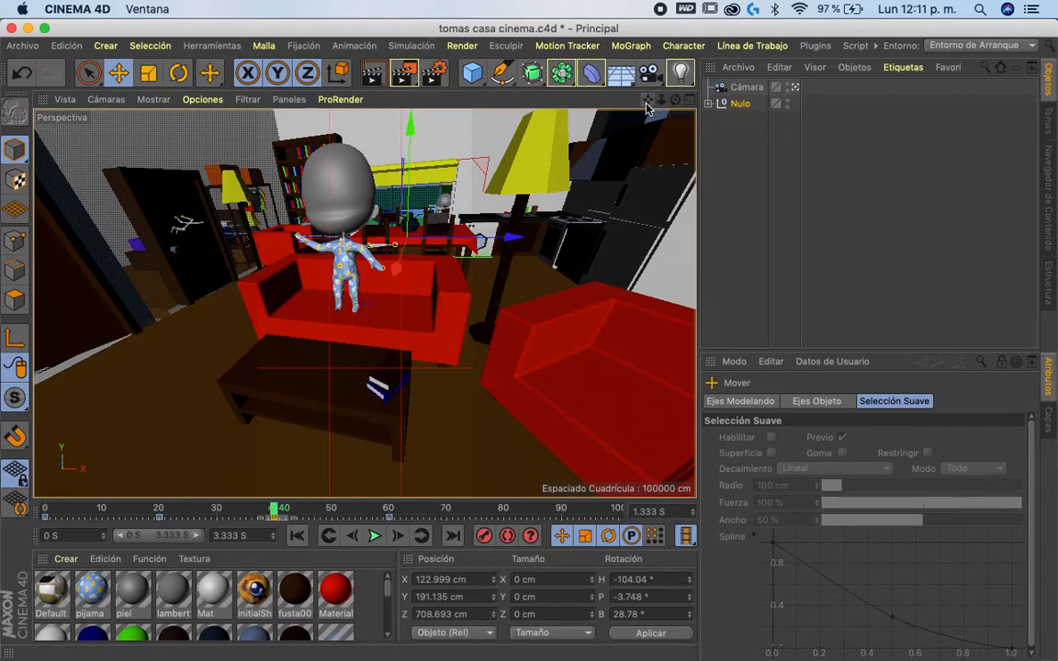
{"action": "left_click_drag", "start_coordinate": [272, 511], "coordinate": [392, 511]}
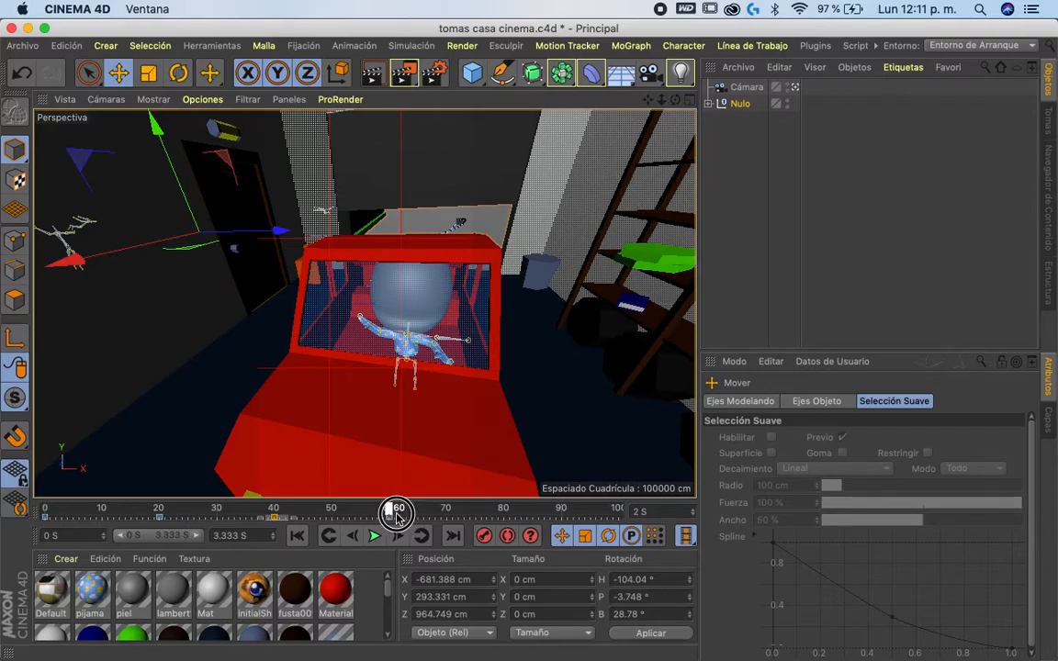
Step: Turn on automatic keyframing and, at frame 80, turn the house's null toward the garden at about X 34, Y 87, Z 1068 cm
{"action": "left_click", "coordinate": [507, 537]}
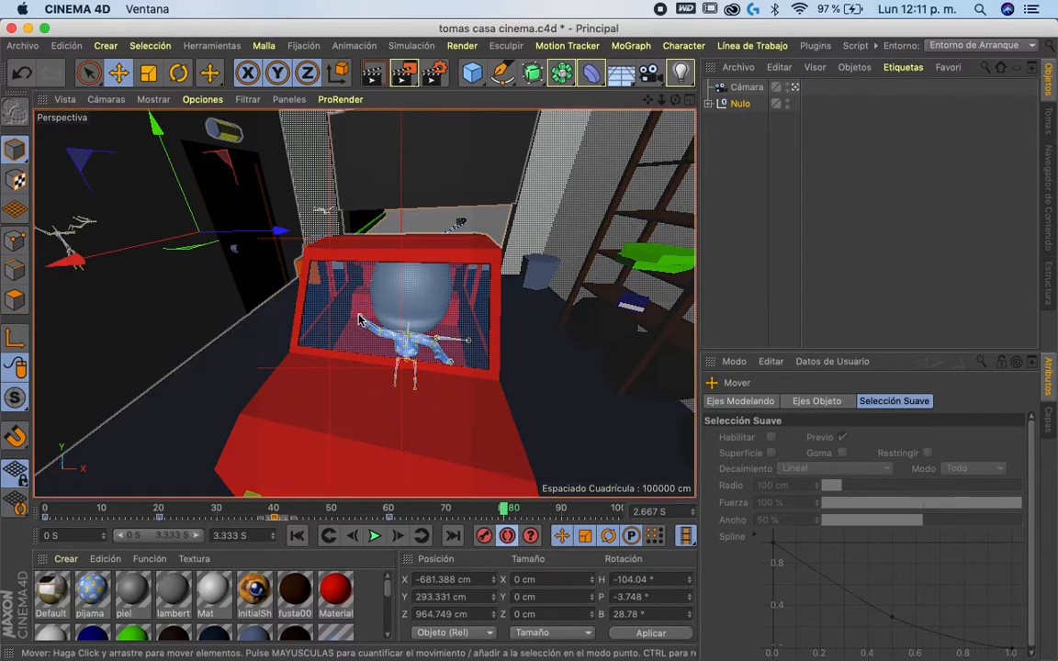
{"action": "key", "text": "r"}
{"action": "left_click_drag", "start_coordinate": [274, 273], "coordinate": [484, 228]}
{"action": "left_click_drag", "start_coordinate": [187, 249], "coordinate": [296, 167]}
{"action": "left_click", "coordinate": [118, 73]}
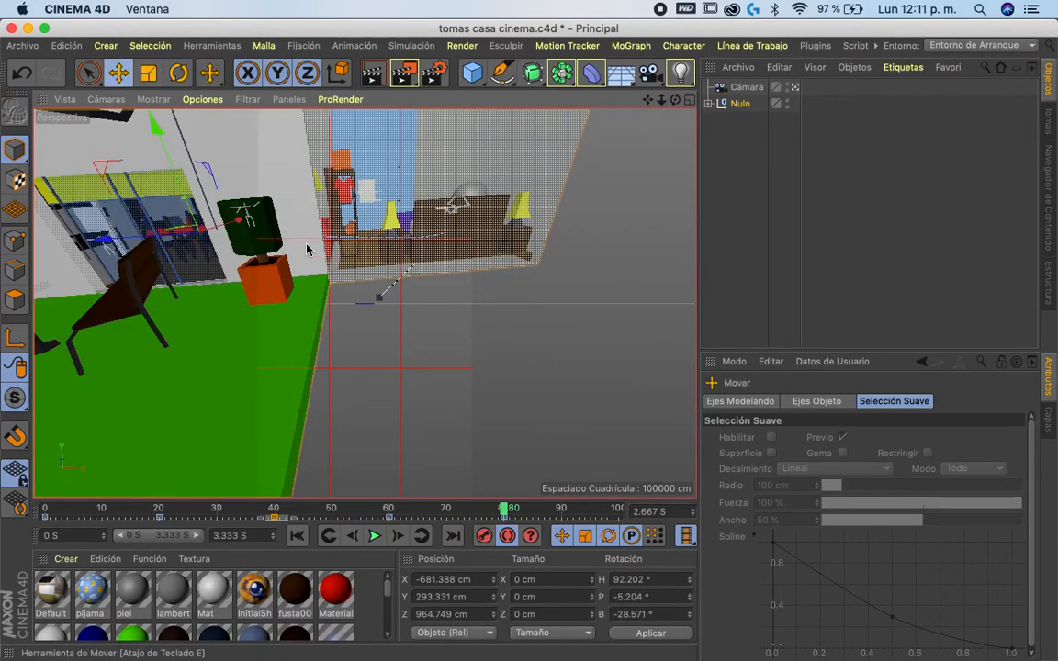
{"action": "left_click_drag", "start_coordinate": [456, 370], "coordinate": [620, 317]}
{"action": "left_click_drag", "start_coordinate": [379, 237], "coordinate": [360, 264]}
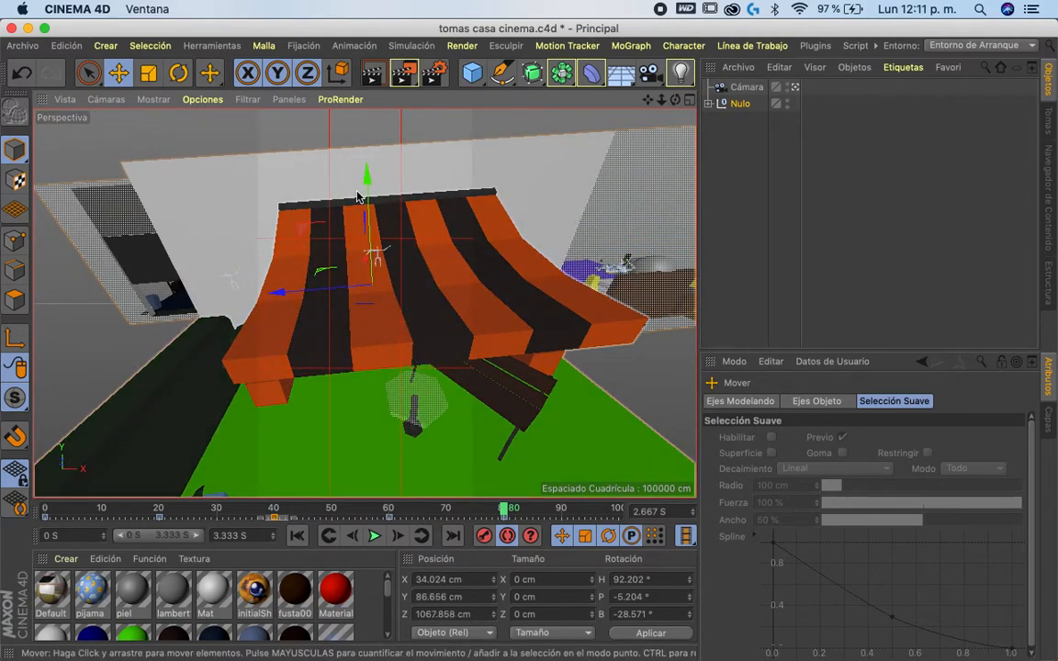
Step: Rotate the null to about H 99°, P -10°, B -32° and move it to about X -84, Y 431, Z 1211 cm to frame the lounger
{"action": "key", "text": "r"}
{"action": "left_click_drag", "start_coordinate": [377, 290], "coordinate": [432, 303]}
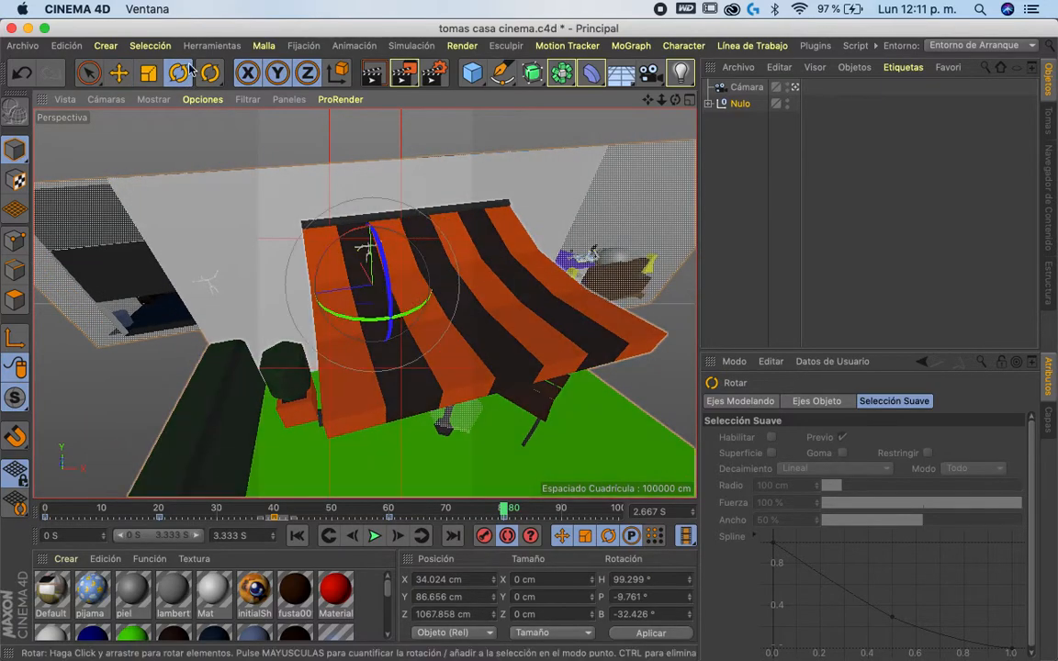
{"action": "left_click_drag", "start_coordinate": [360, 268], "coordinate": [351, 232]}
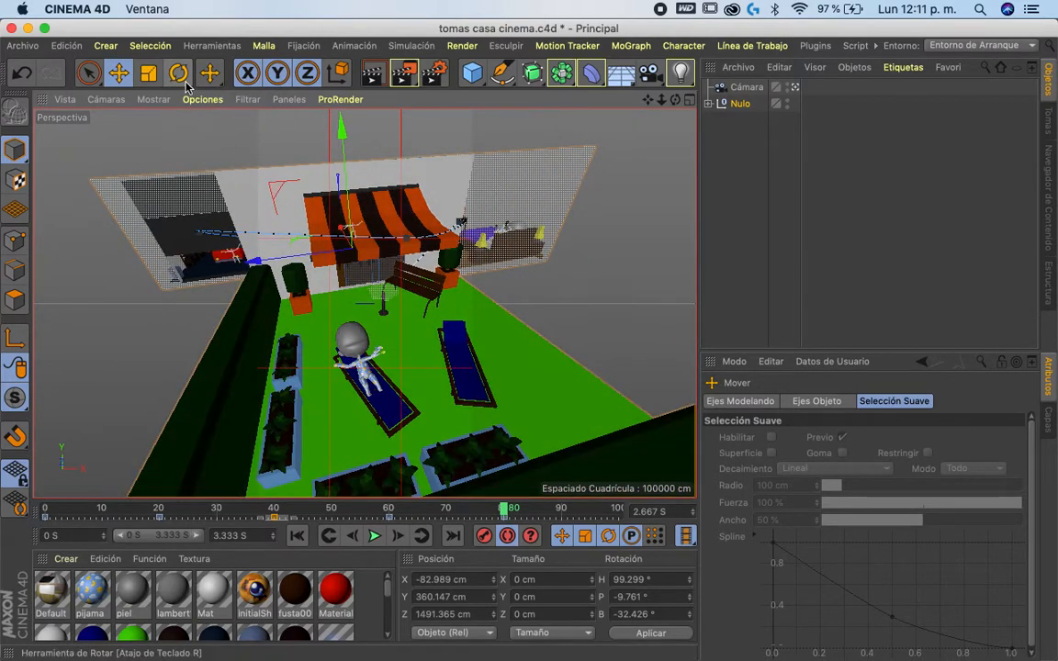
{"action": "left_click_drag", "start_coordinate": [347, 181], "coordinate": [339, 168]}
{"action": "mouse_move", "coordinate": [340, 221]}
{"action": "left_mouse_down"}
{"action": "mouse_move", "coordinate": [343, 229]}
{"action": "mouse_move", "coordinate": [355, 207]}
{"action": "mouse_move", "coordinate": [345, 168]}
{"action": "mouse_move", "coordinate": [325, 222]}
{"action": "left_mouse_up"}
Step: Shorten the timeline's preview range to 2.7 s and scrub to frame 60 to check the garage view
{"action": "mouse_move", "coordinate": [506, 510]}
{"action": "left_mouse_down"}
{"action": "mouse_move", "coordinate": [389, 506]}
{"action": "mouse_move", "coordinate": [505, 517]}
{"action": "left_mouse_up"}
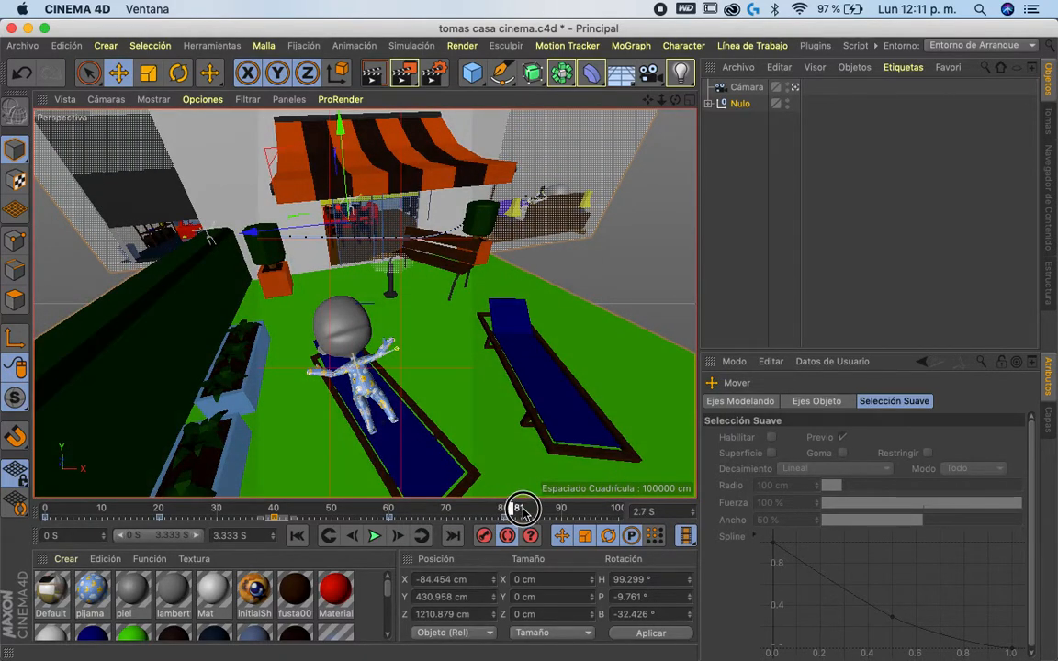
{"action": "mouse_move", "coordinate": [201, 539]}
{"action": "left_mouse_down"}
{"action": "mouse_move", "coordinate": [174, 539]}
{"action": "mouse_move", "coordinate": [189, 539]}
{"action": "left_mouse_up"}
{"action": "left_click_drag", "start_coordinate": [316, 508], "coordinate": [473, 512]}
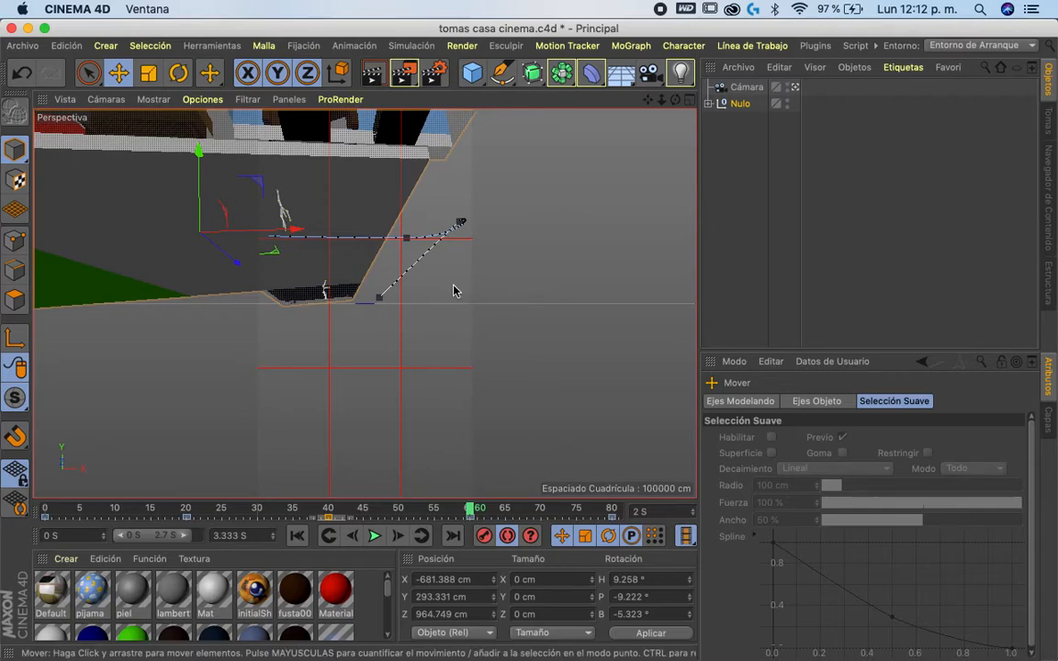
Step: At frame 60, rotate the null to about H -95°, P 11°, B 32° and move it to about X -929, Y 168, Z 965 cm
{"action": "key", "text": "r"}
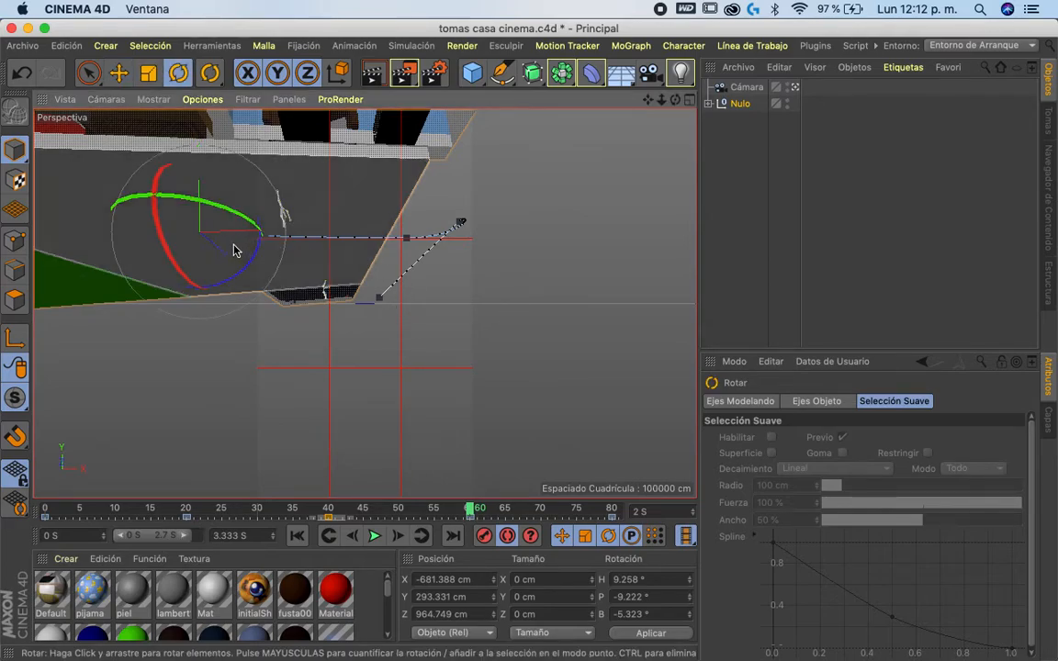
{"action": "left_click_drag", "start_coordinate": [179, 264], "coordinate": [171, 239]}
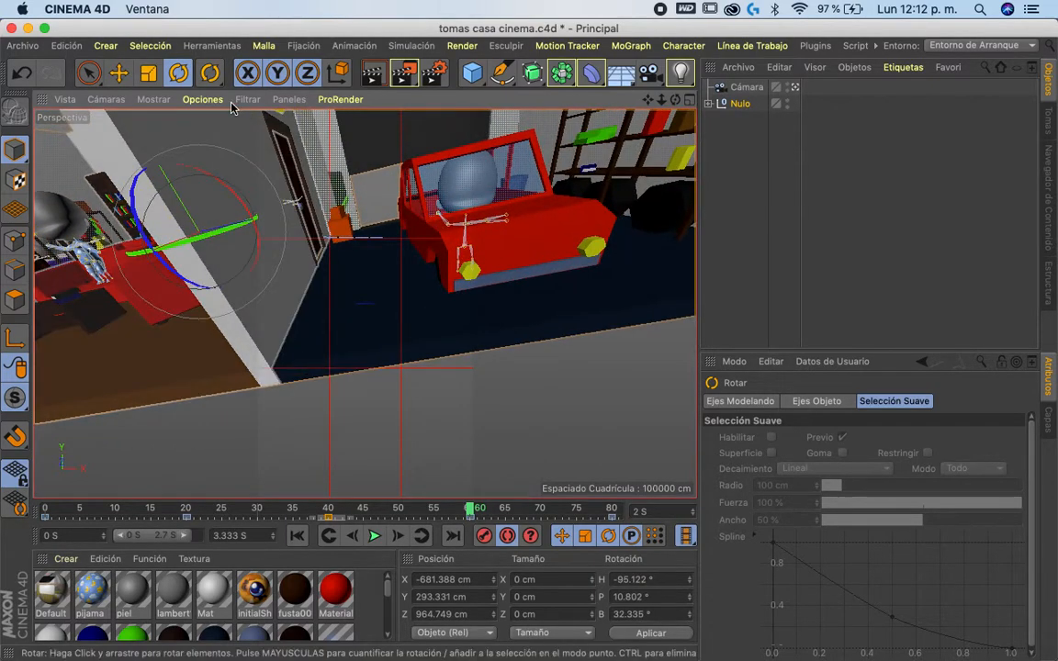
{"action": "left_click", "coordinate": [119, 76]}
{"action": "left_click_drag", "start_coordinate": [508, 362], "coordinate": [447, 393]}
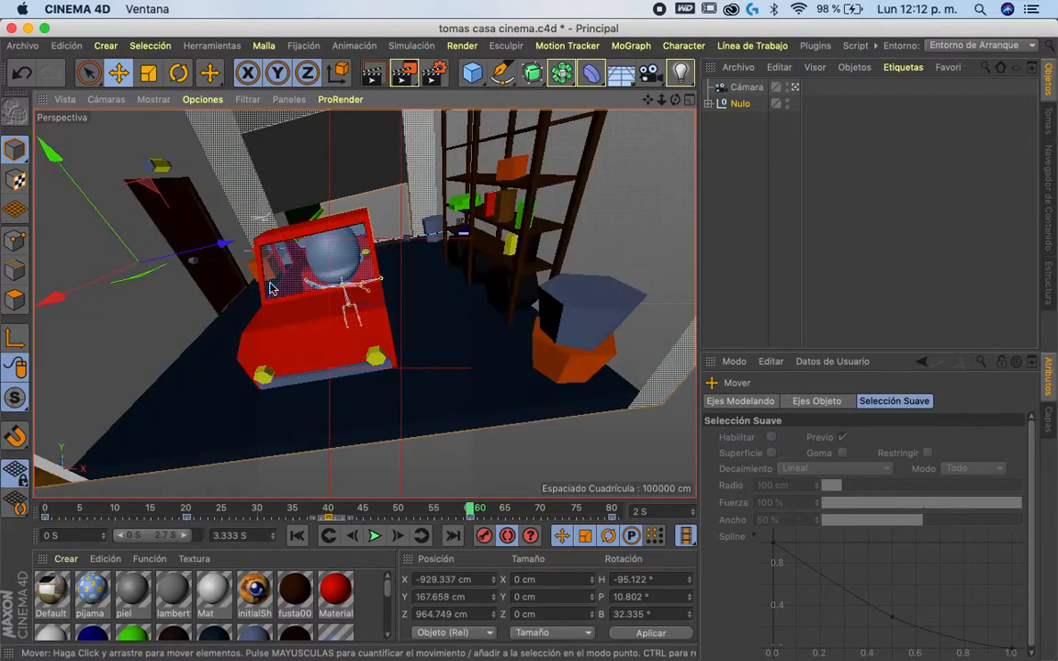
Step: At frame 0, centre the house's overhead view with its null at about X -129, Y 47, Z 1677 cm, rotated to about H -161°
{"action": "left_click_drag", "start_coordinate": [463, 459], "coordinate": [44, 513]}
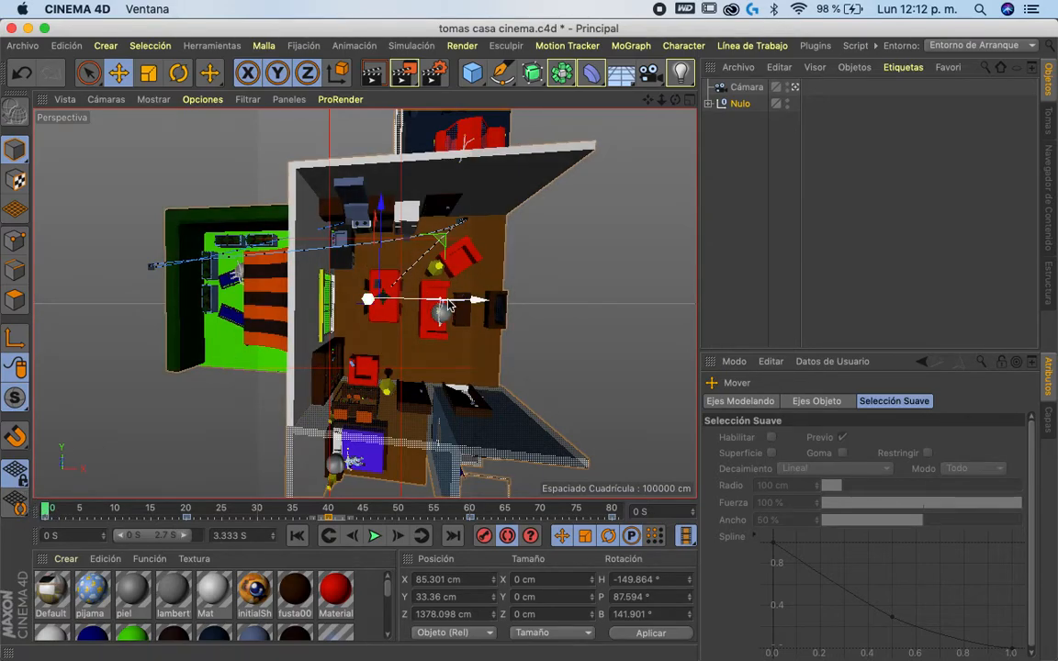
{"action": "left_click_drag", "start_coordinate": [471, 299], "coordinate": [451, 299]}
{"action": "left_click", "coordinate": [178, 72]}
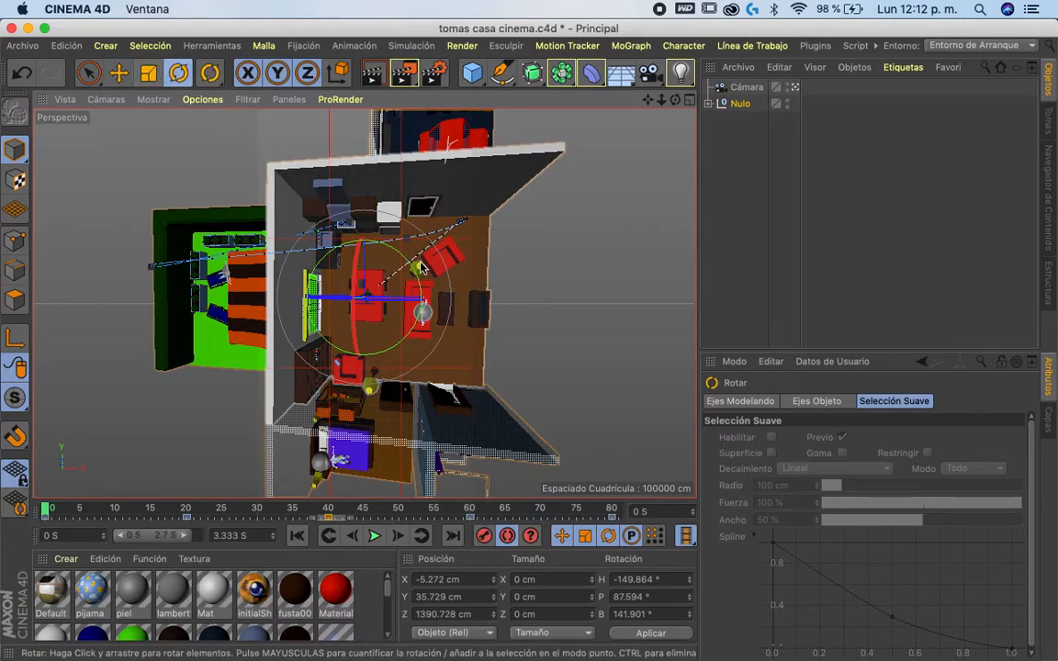
{"action": "mouse_move", "coordinate": [411, 266]}
{"action": "left_mouse_down"}
{"action": "mouse_move", "coordinate": [413, 246]}
{"action": "mouse_move", "coordinate": [411, 266]}
{"action": "left_mouse_up"}
{"action": "left_click_drag", "start_coordinate": [408, 266], "coordinate": [410, 268]}
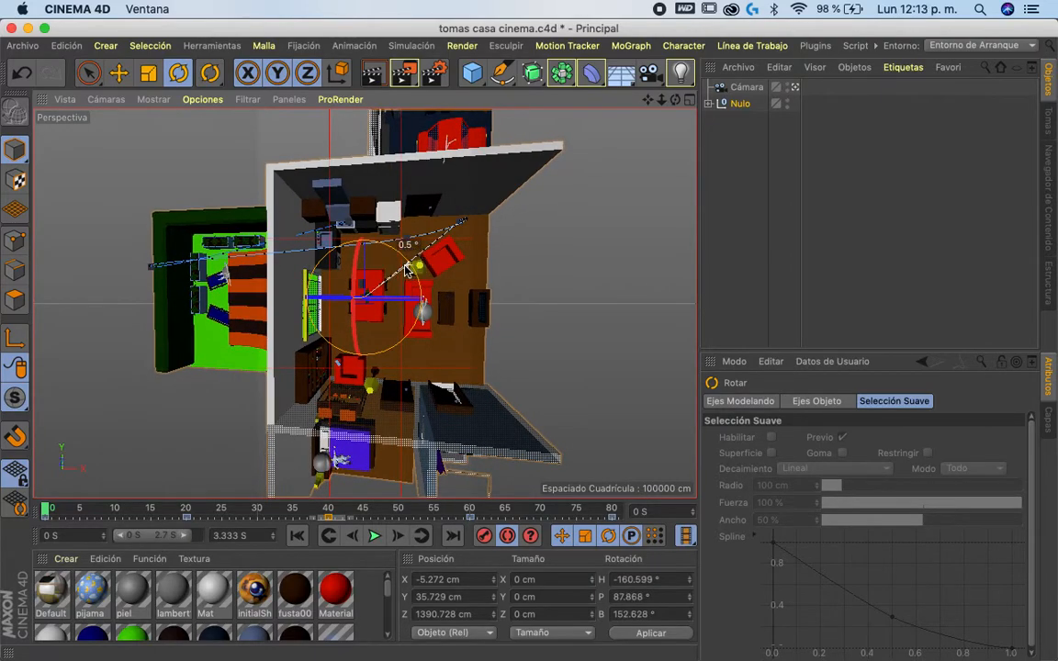
{"action": "left_click", "coordinate": [118, 72]}
{"action": "left_click_drag", "start_coordinate": [413, 280], "coordinate": [431, 303]}
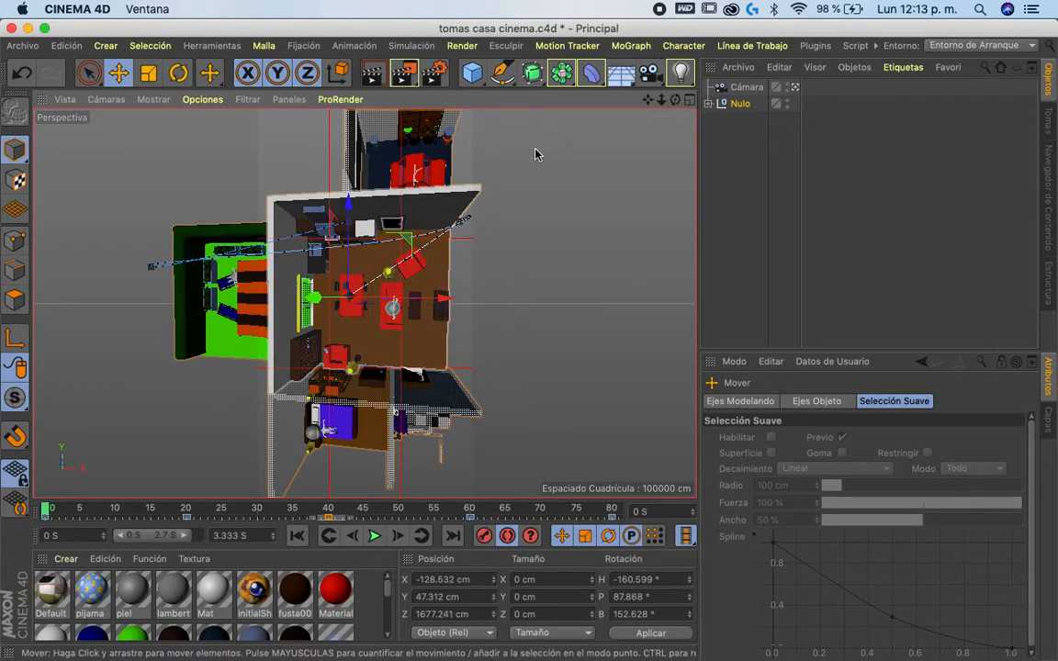
Step: Export the scene as an FBX file named tomas casa spark.fbx with tracks, baked frames, normals, and textures and materials included
{"action": "left_click", "coordinate": [22, 45]}
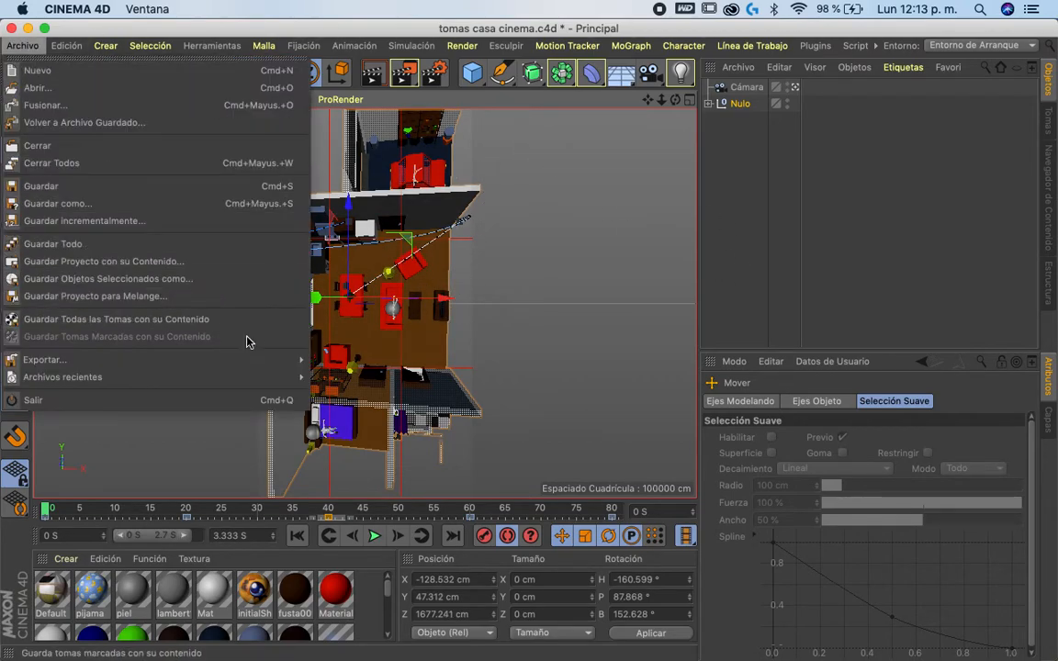
{"action": "mouse_move", "coordinate": [267, 359]}
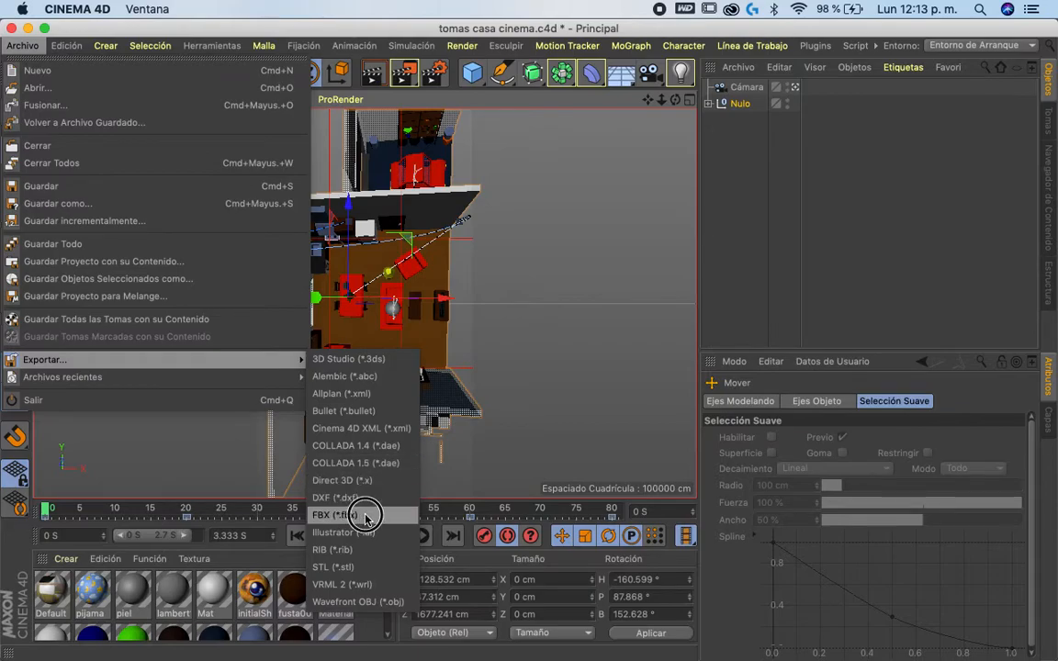
{"action": "left_click", "coordinate": [365, 516]}
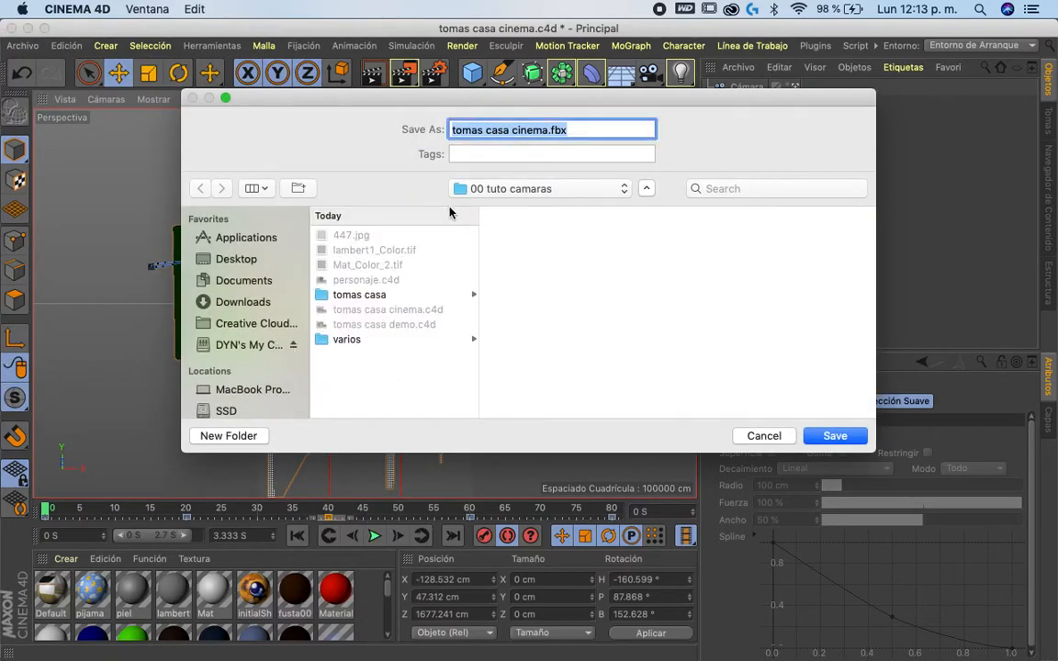
{"action": "left_click", "coordinate": [559, 129]}
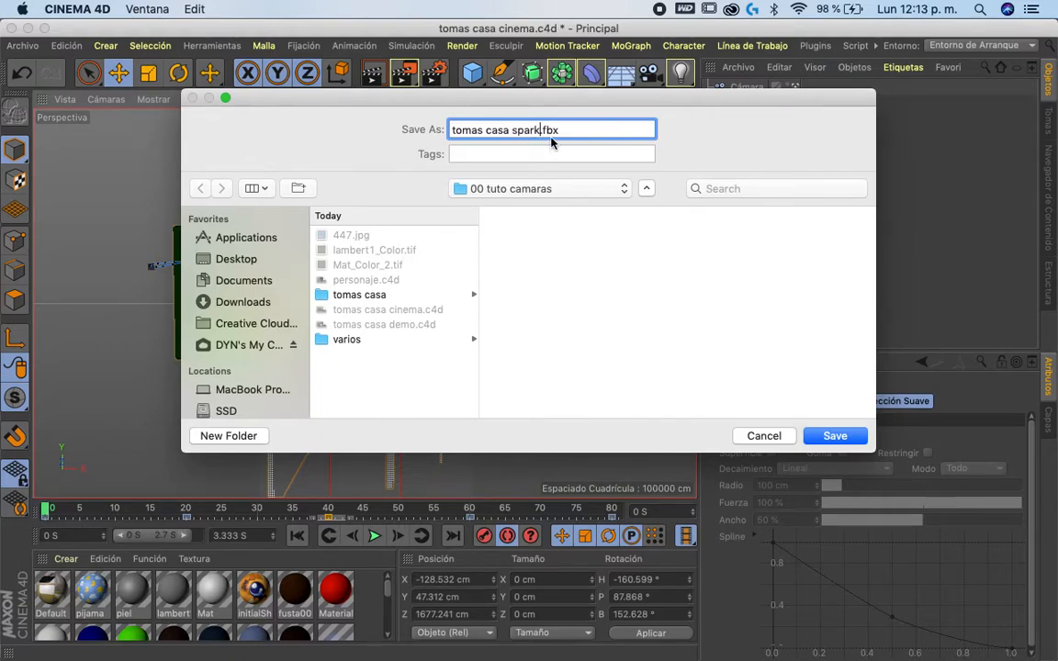
{"action": "left_click", "coordinate": [833, 436]}
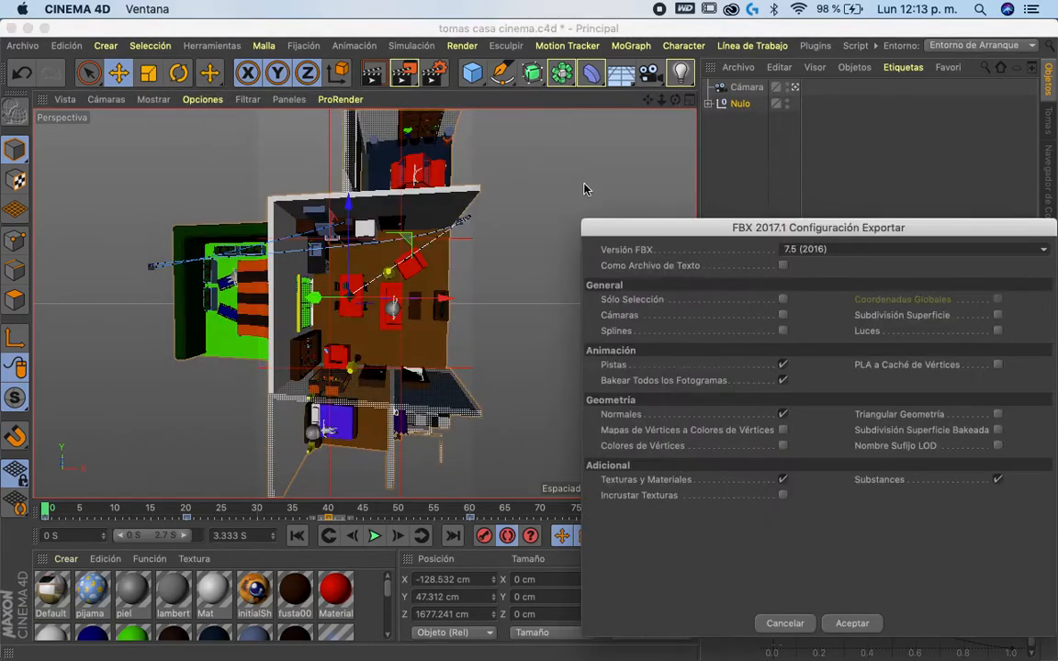
{"action": "left_click_drag", "start_coordinate": [727, 228], "coordinate": [400, 90]}
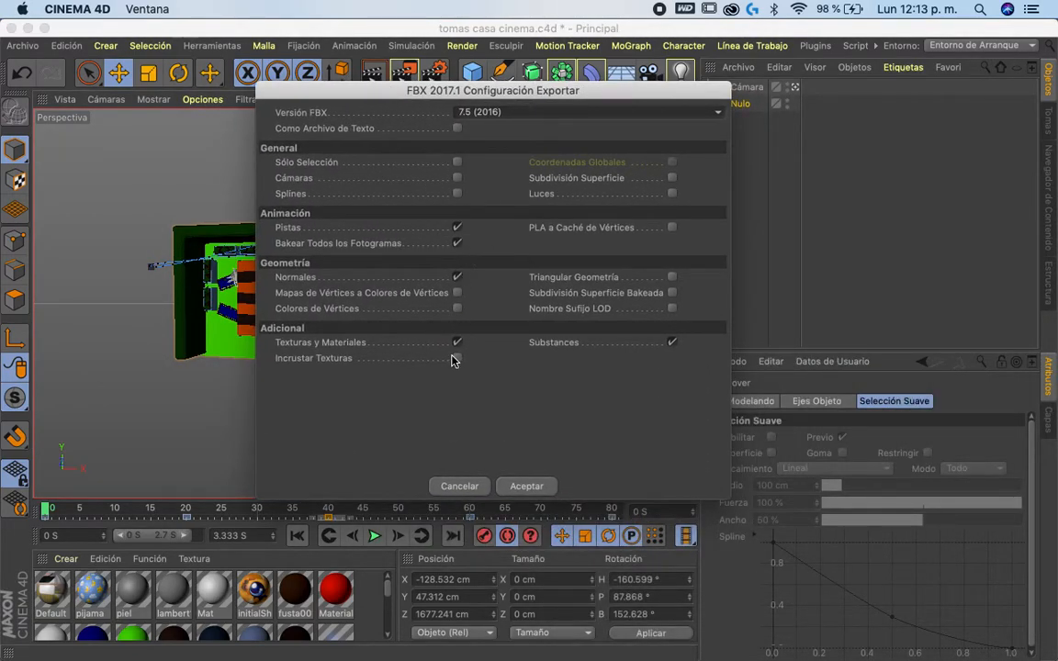
{"action": "left_click", "coordinate": [530, 487]}
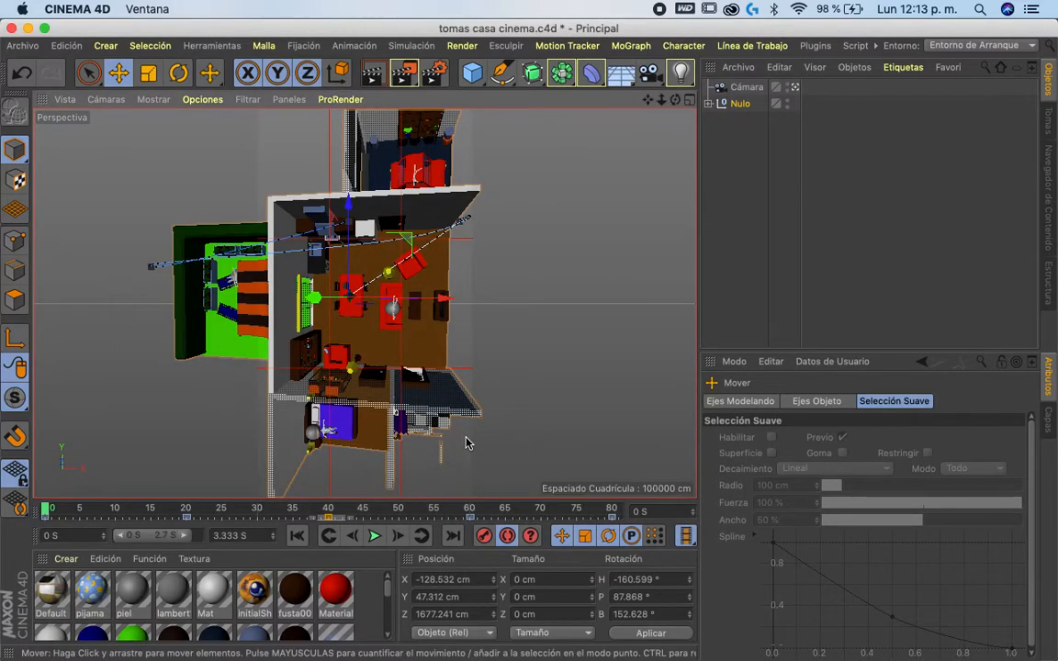
Step: Switch to Spark AR Studio and import tomas casa spark.fbx as a child of Focal Distance
{"action": "key", "text": "super+Tab"}
{"action": "key", "text": "super+Tab"}
{"action": "key", "text": "super+Tab"}
{"action": "key", "text": "super+Tab"}
{"action": "key", "text": "super+Tab"}
{"action": "key", "text": "super+Tab"}
{"action": "key", "text": "super+Tab"}
{"action": "key", "text": "super+Tab"}
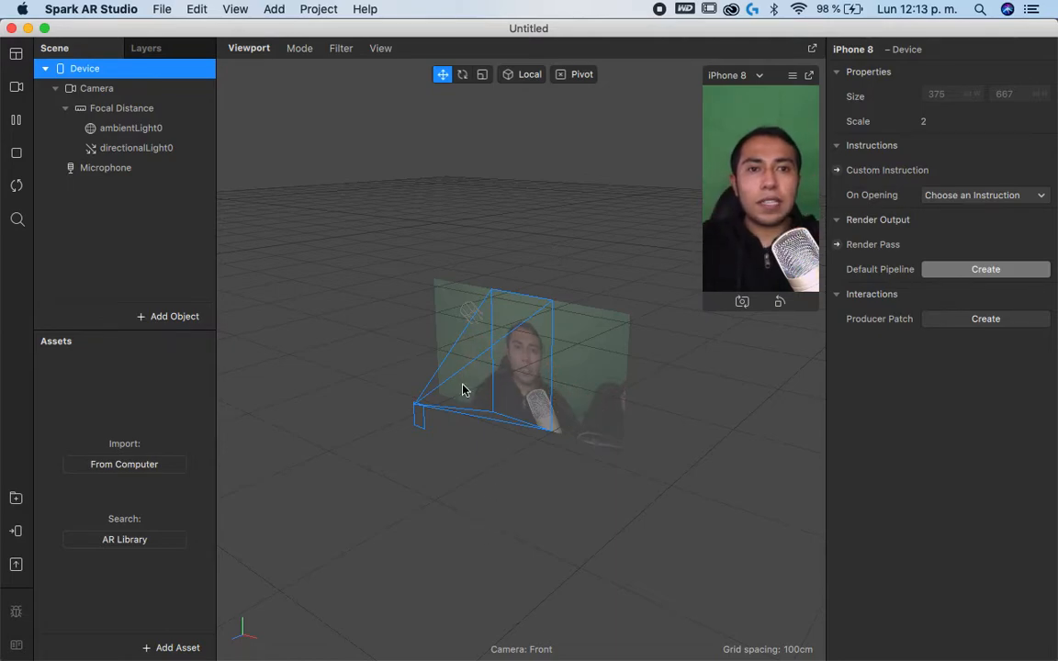
{"action": "left_click", "coordinate": [136, 110]}
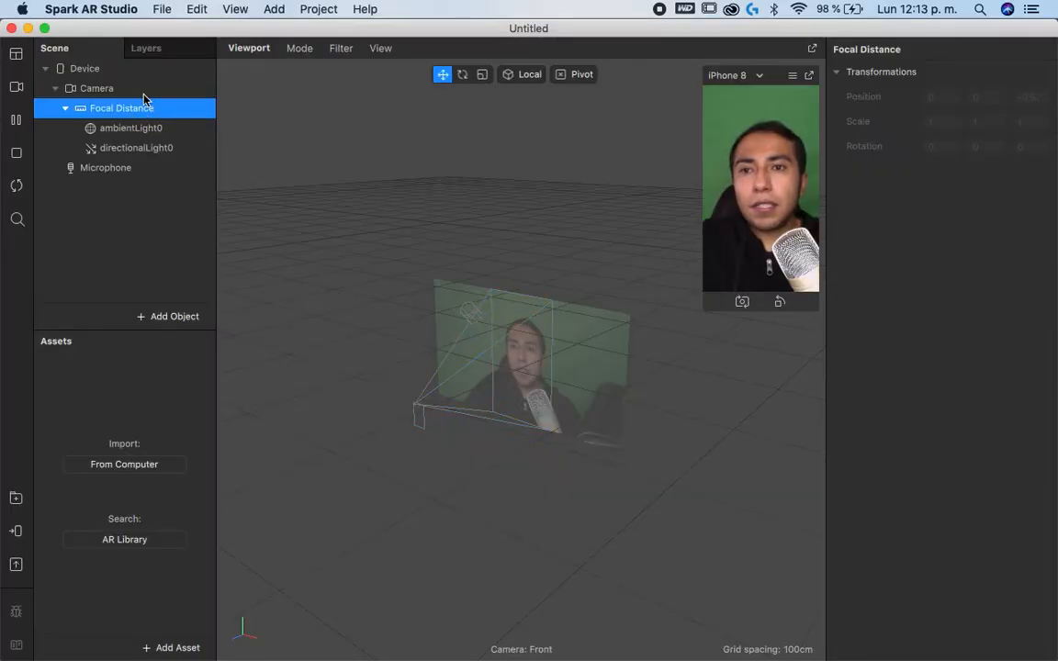
{"action": "right_click", "coordinate": [159, 110]}
{"action": "mouse_move", "coordinate": [175, 122]}
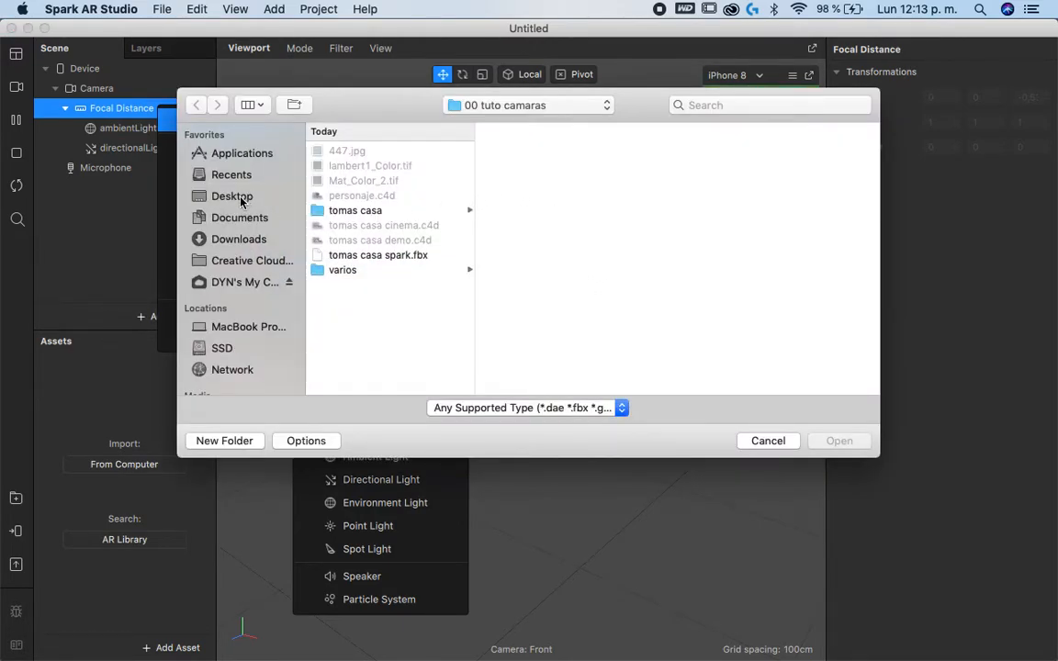
{"action": "left_click", "coordinate": [373, 255]}
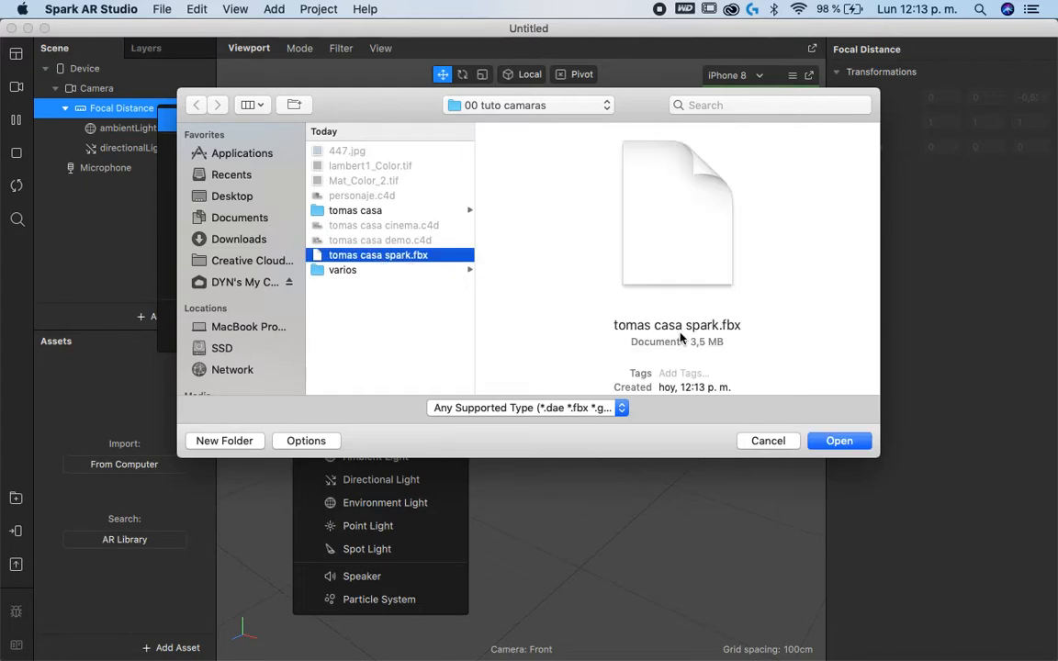
{"action": "left_click_drag", "start_coordinate": [694, 343], "coordinate": [726, 348]}
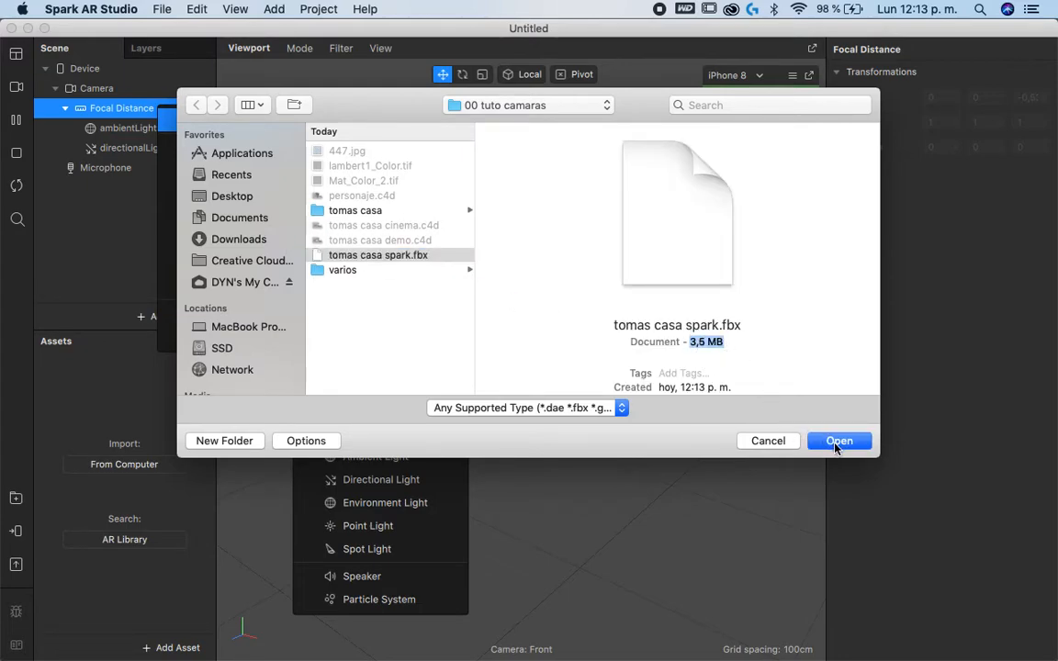
{"action": "left_click", "coordinate": [836, 443]}
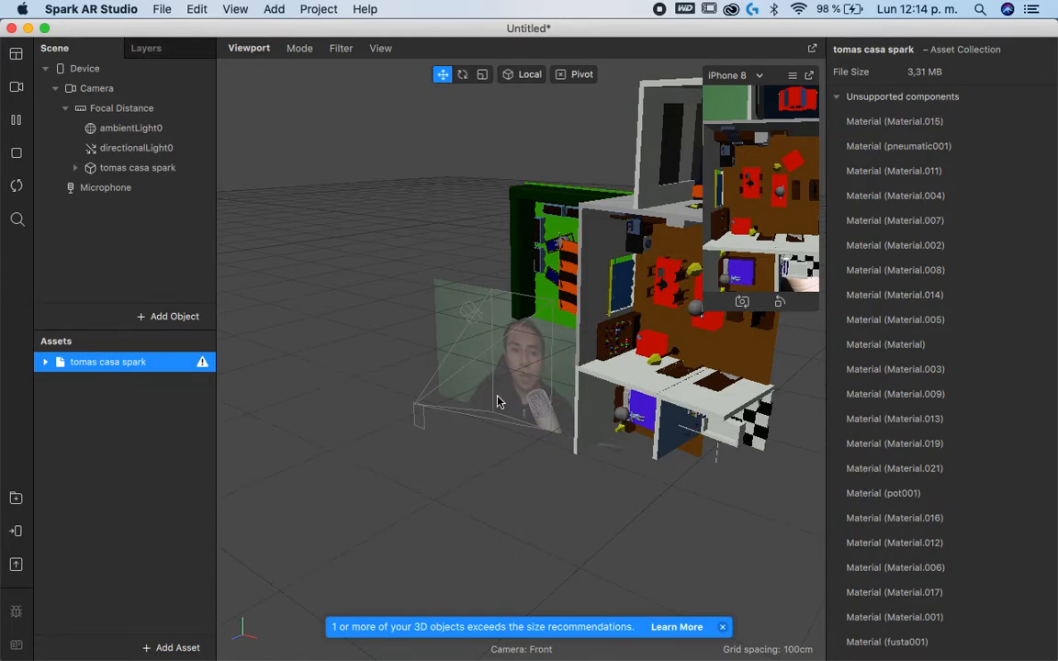
Step: Inspect the imported house in the viewport and enlarge the iPhone 8 preview
{"action": "scroll", "coordinate": [635, 425], "scroll_direction": "up", "scroll_amount": 5}
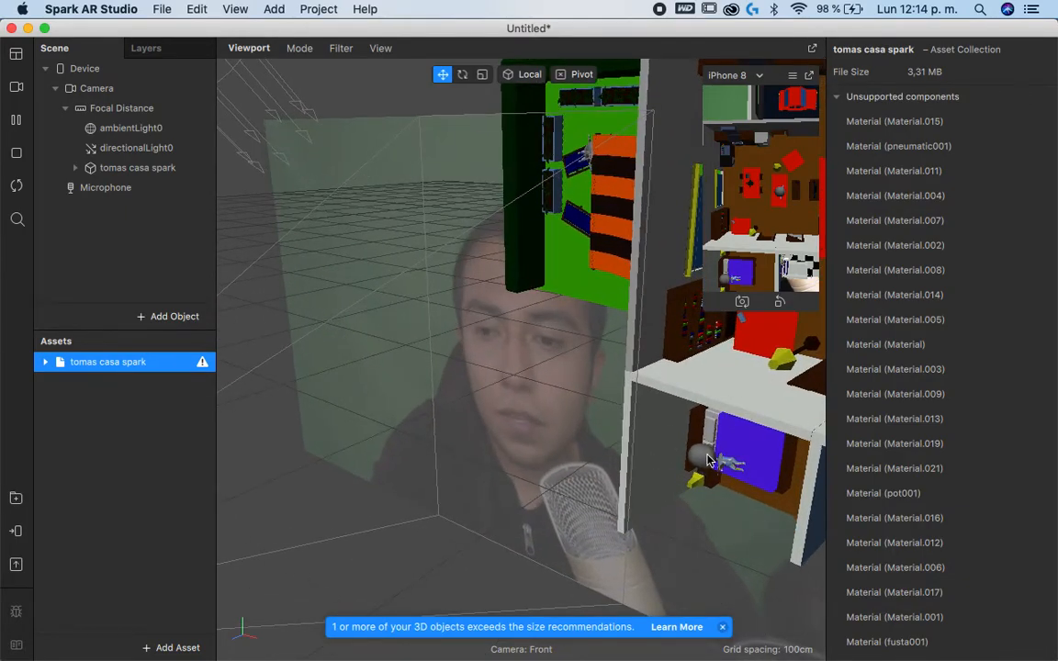
{"action": "right_click_drag", "start_coordinate": [708, 504], "coordinate": [517, 365]}
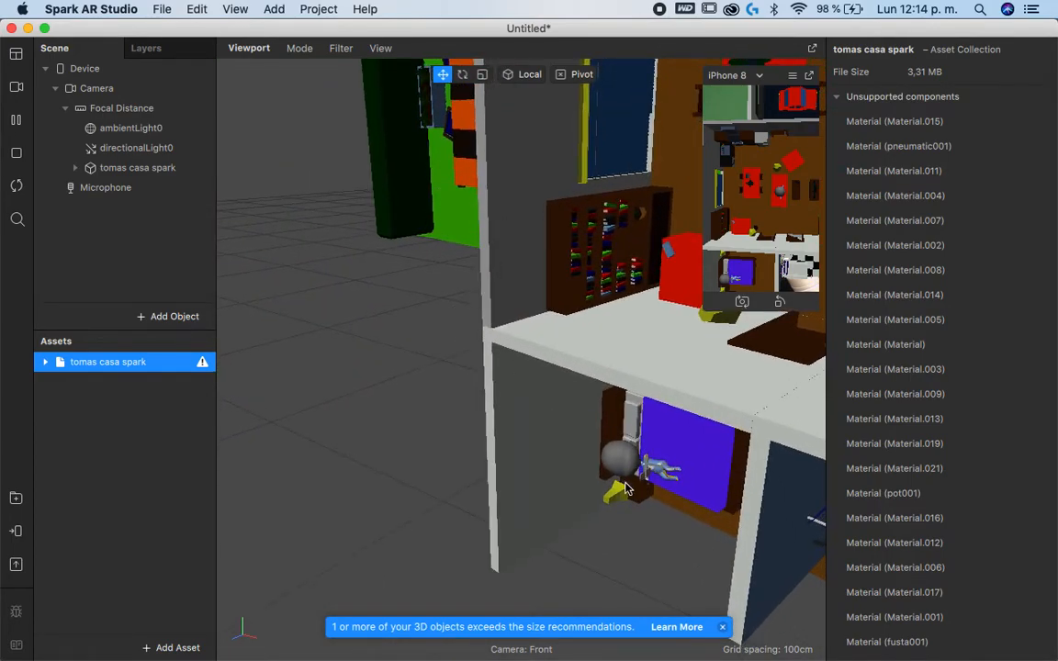
{"action": "scroll", "coordinate": [657, 473], "scroll_direction": "down", "scroll_amount": 10}
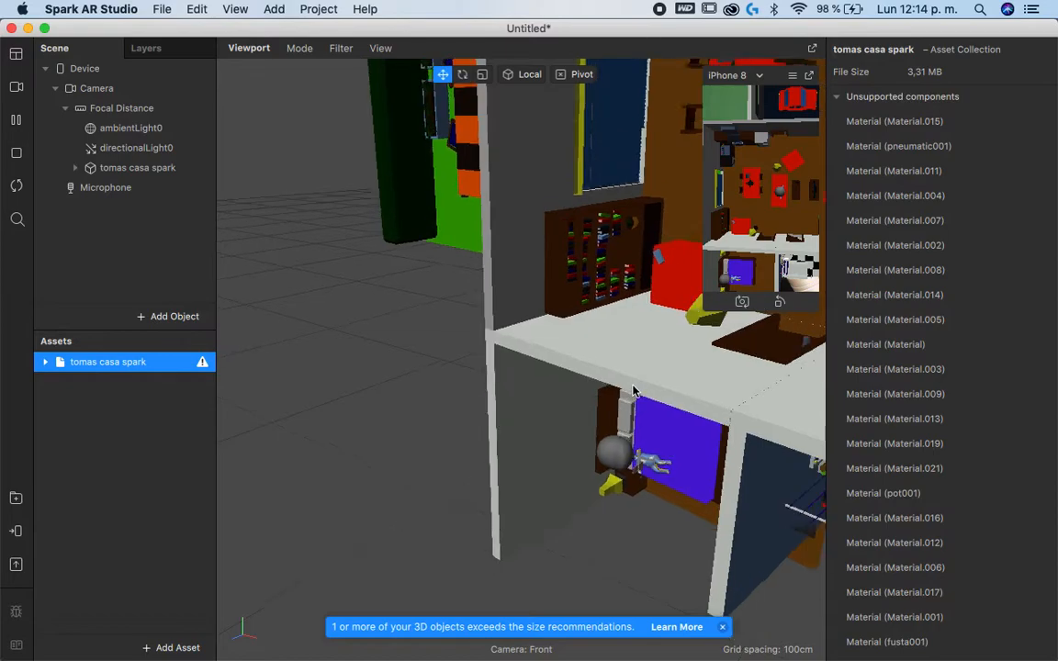
{"action": "right_click_drag", "start_coordinate": [632, 397], "coordinate": [709, 305]}
{"action": "left_click_drag", "start_coordinate": [709, 305], "coordinate": [559, 562]}
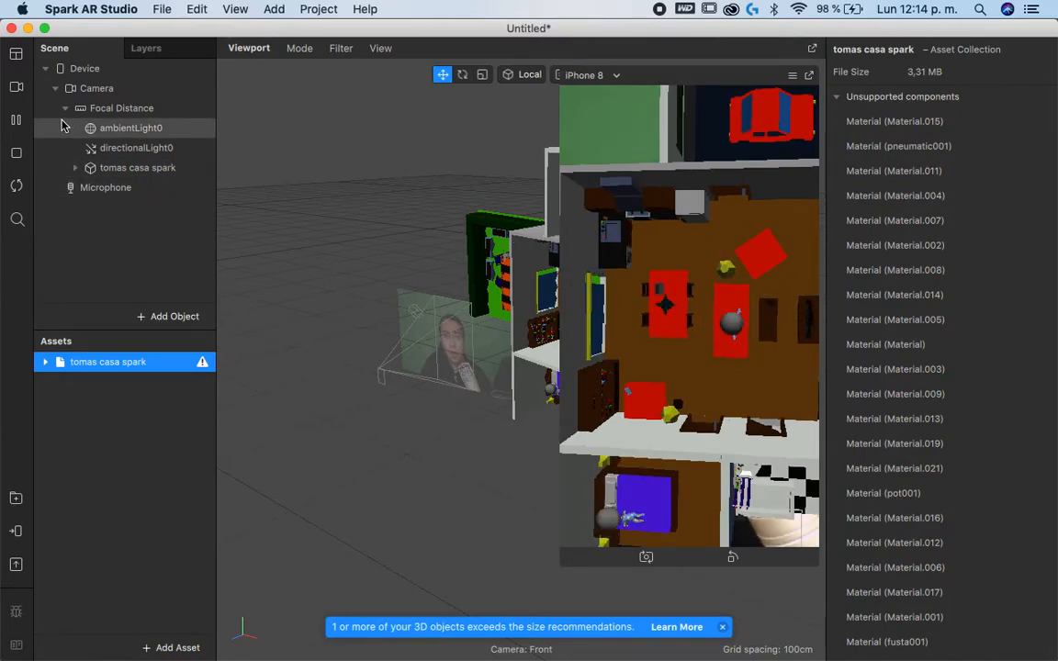
Step: Create a new animation controller for the tomas casa spark object
{"action": "left_click", "coordinate": [137, 168]}
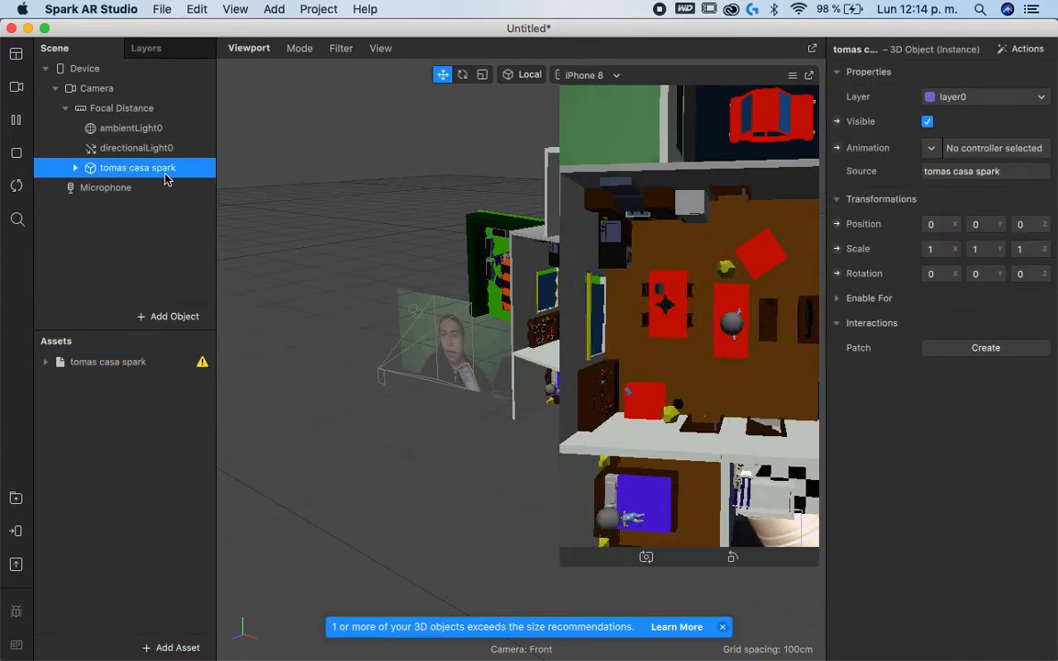
{"action": "left_click", "coordinate": [930, 148]}
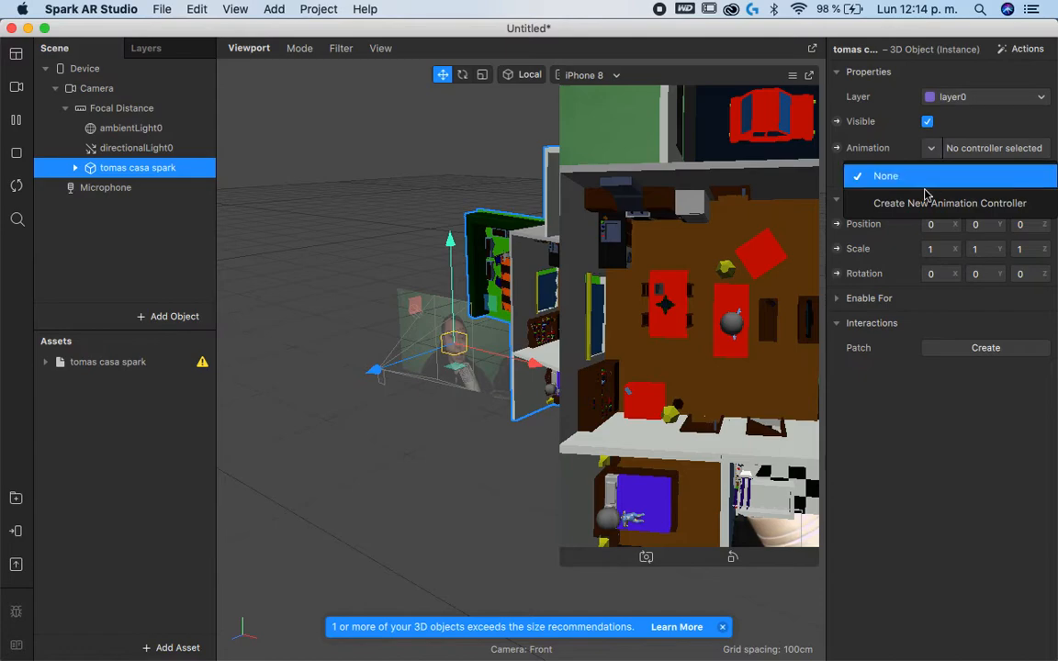
{"action": "left_click", "coordinate": [931, 204]}
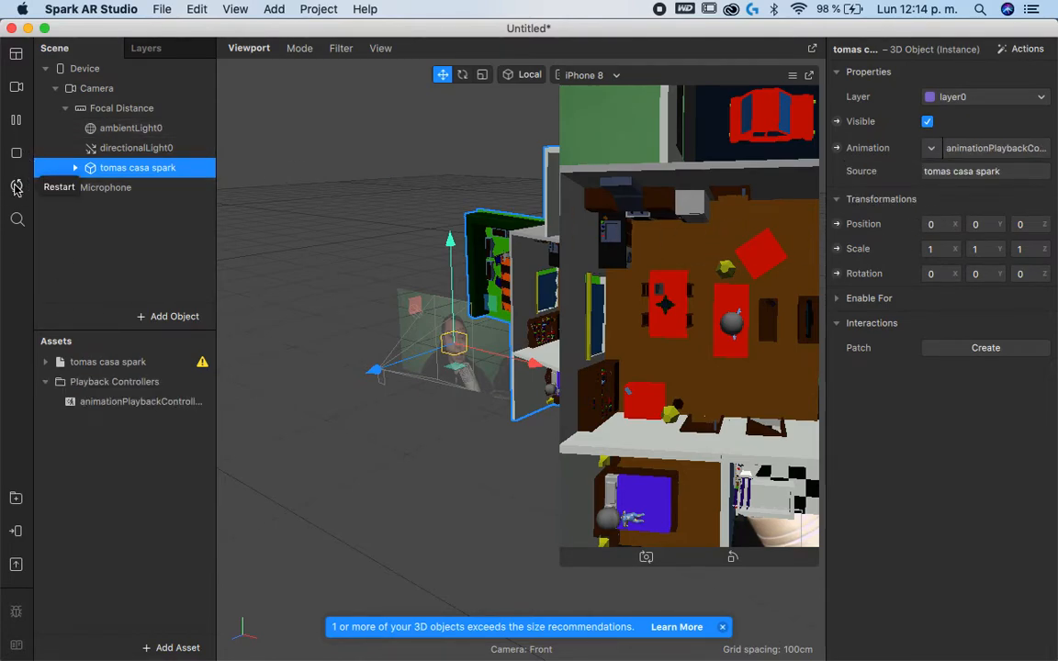
Step: Check the new playback controller with Loop enabled, and pause the running animation on the garage view
{"action": "left_click", "coordinate": [128, 403]}
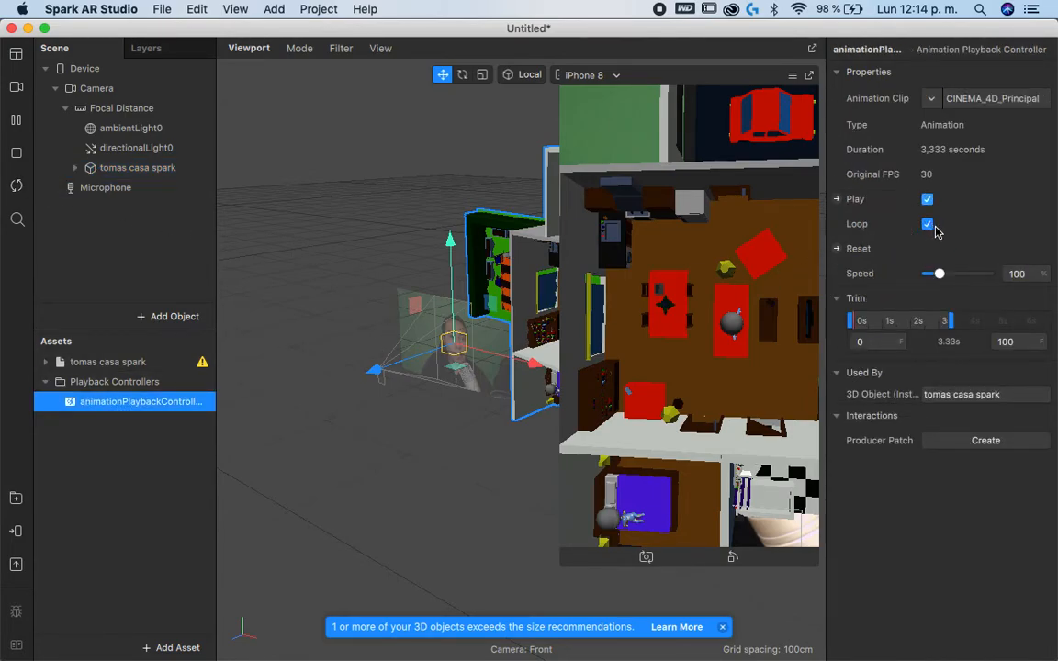
{"action": "left_click", "coordinate": [928, 225]}
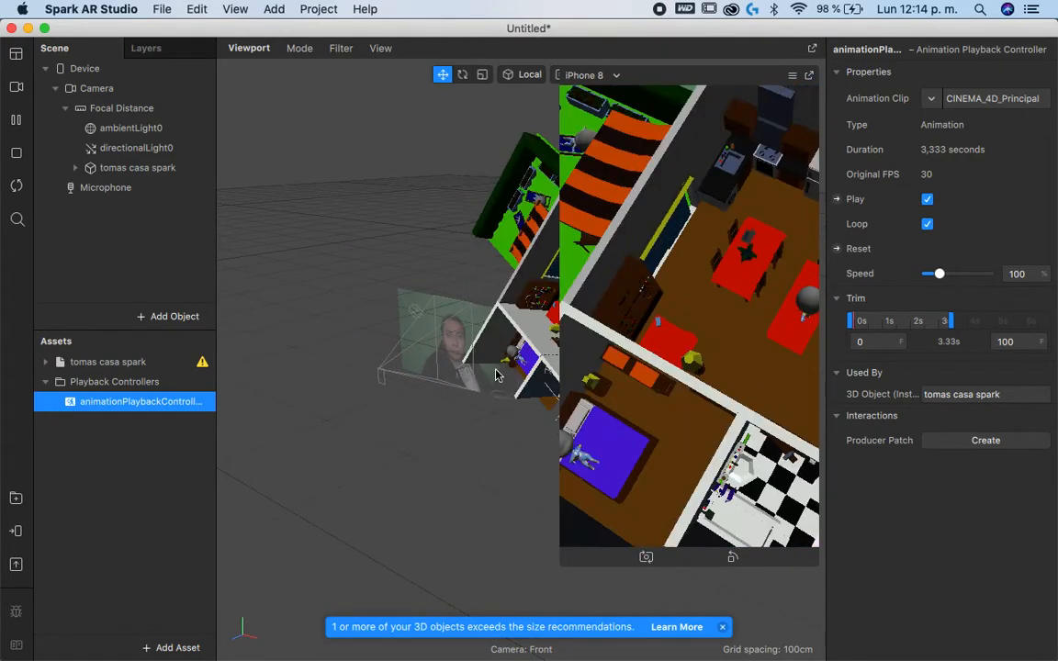
{"action": "left_click", "coordinate": [14, 122]}
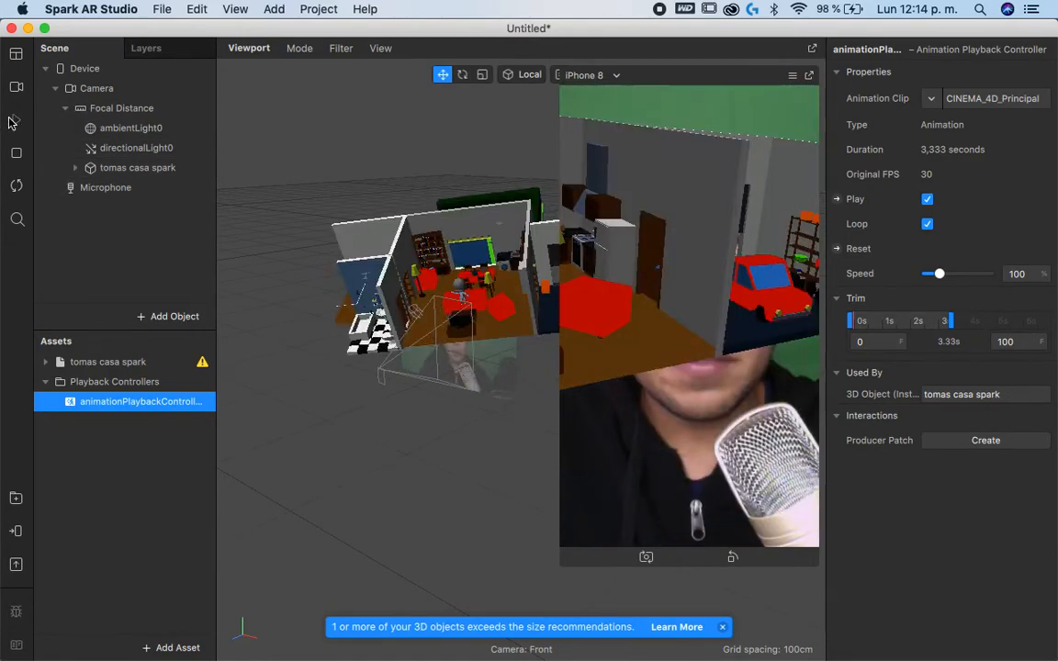
{"action": "left_click", "coordinate": [17, 122]}
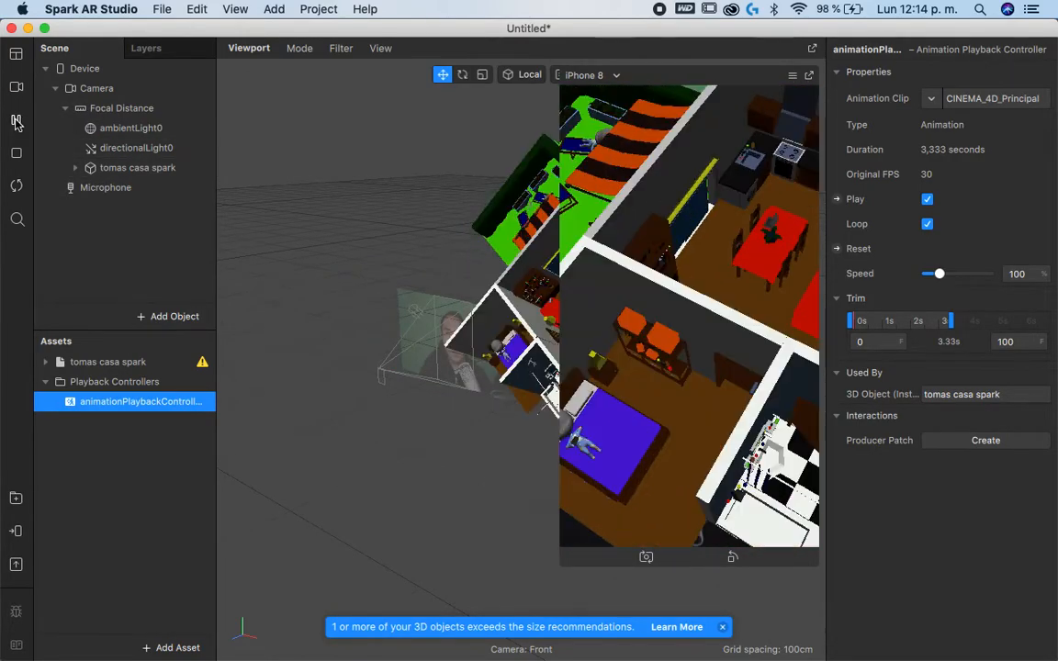
{"action": "left_click", "coordinate": [18, 122]}
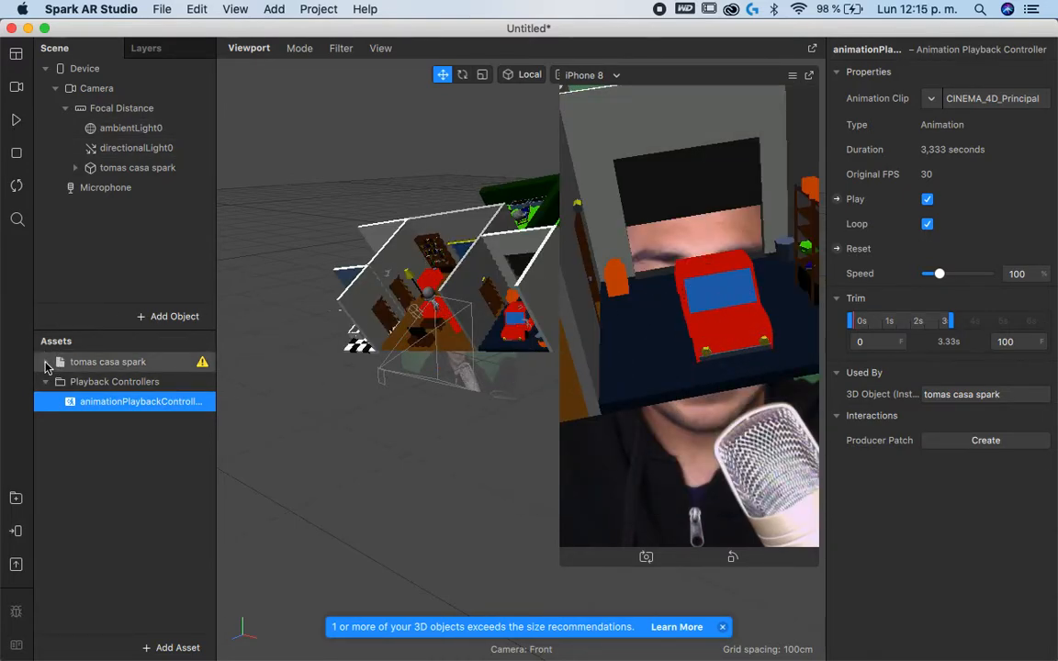
Step: Make the car's blue window material semi-transparent with Alpha blend mode and about 49% opacity
{"action": "left_click", "coordinate": [46, 362]}
{"action": "scroll", "coordinate": [136, 439], "scroll_direction": "down", "scroll_amount": 3}
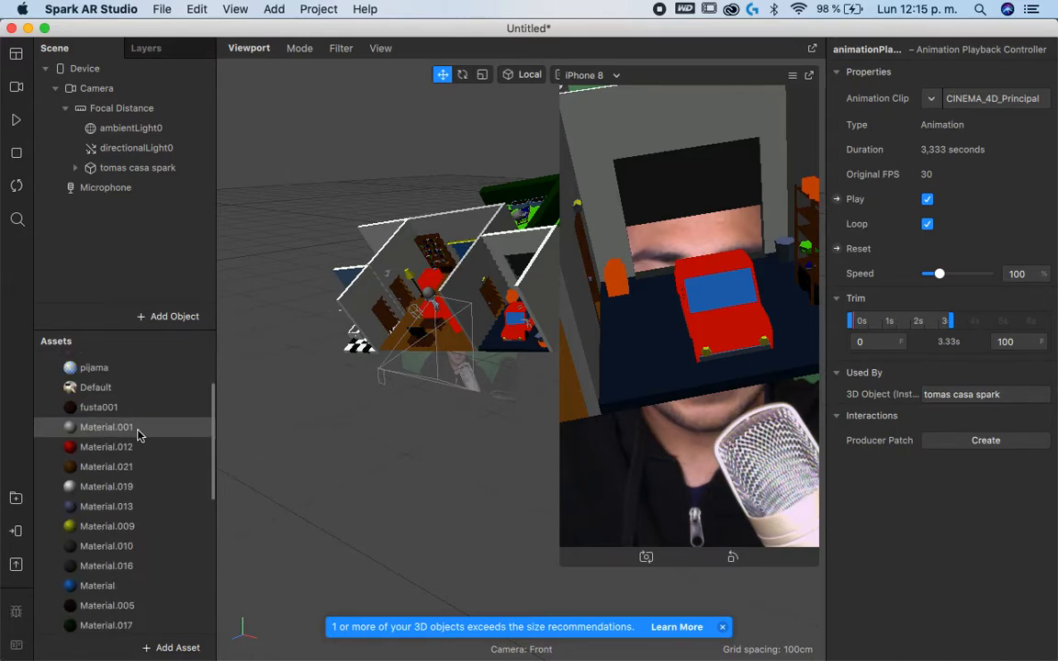
{"action": "left_click", "coordinate": [129, 560]}
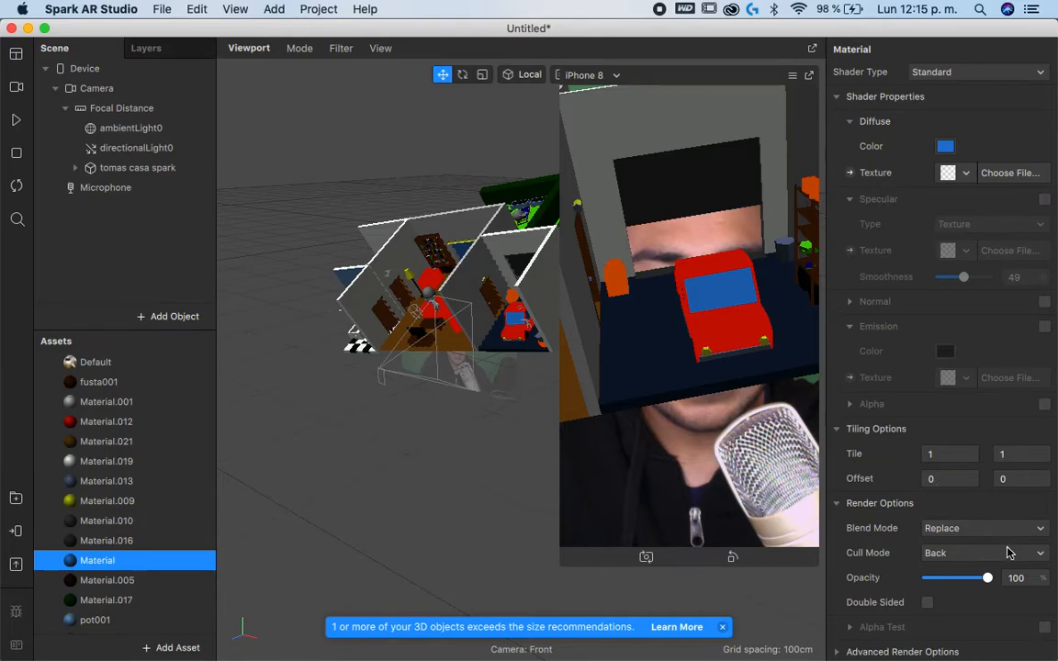
{"action": "scroll", "coordinate": [988, 514], "scroll_direction": "down", "scroll_amount": 1}
{"action": "left_click_drag", "start_coordinate": [987, 557], "coordinate": [1028, 546]}
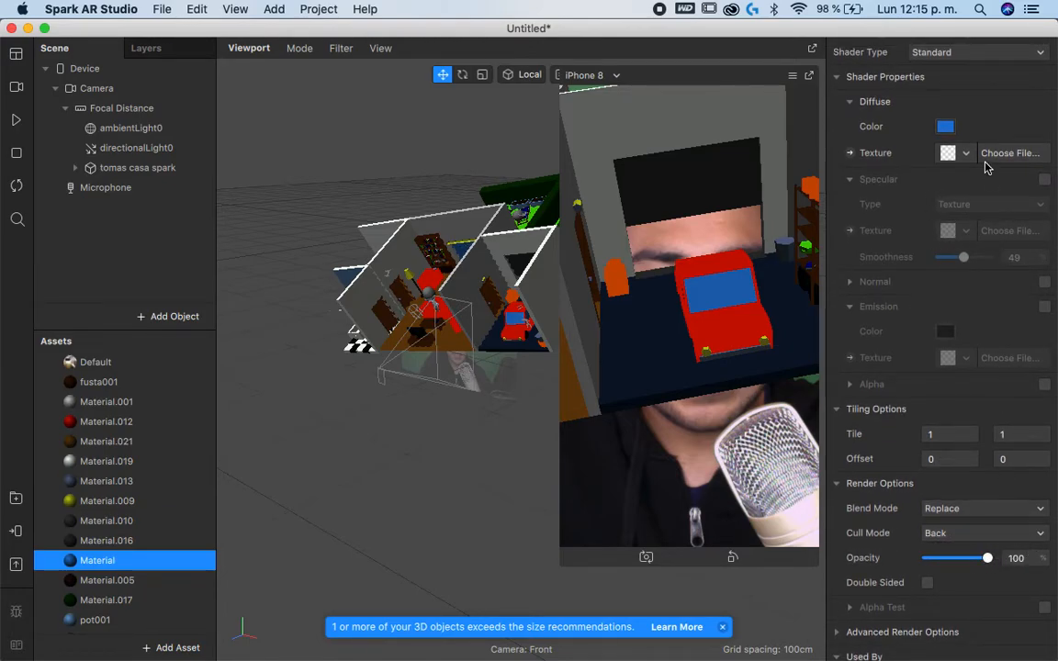
{"action": "left_click", "coordinate": [945, 506]}
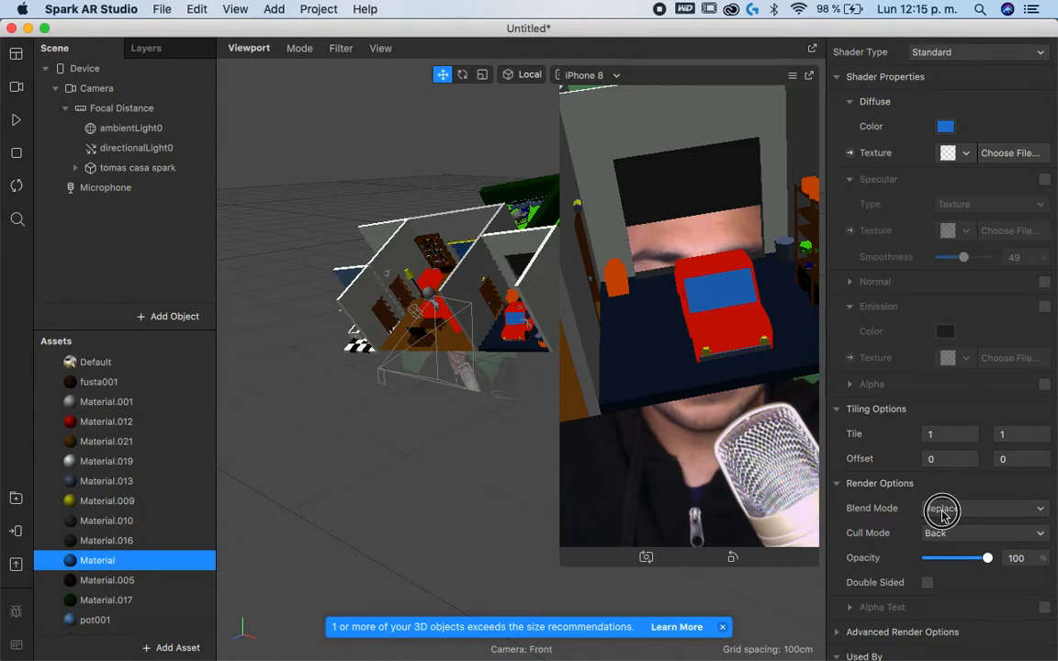
{"action": "left_click", "coordinate": [951, 542]}
{"action": "left_click", "coordinate": [953, 559]}
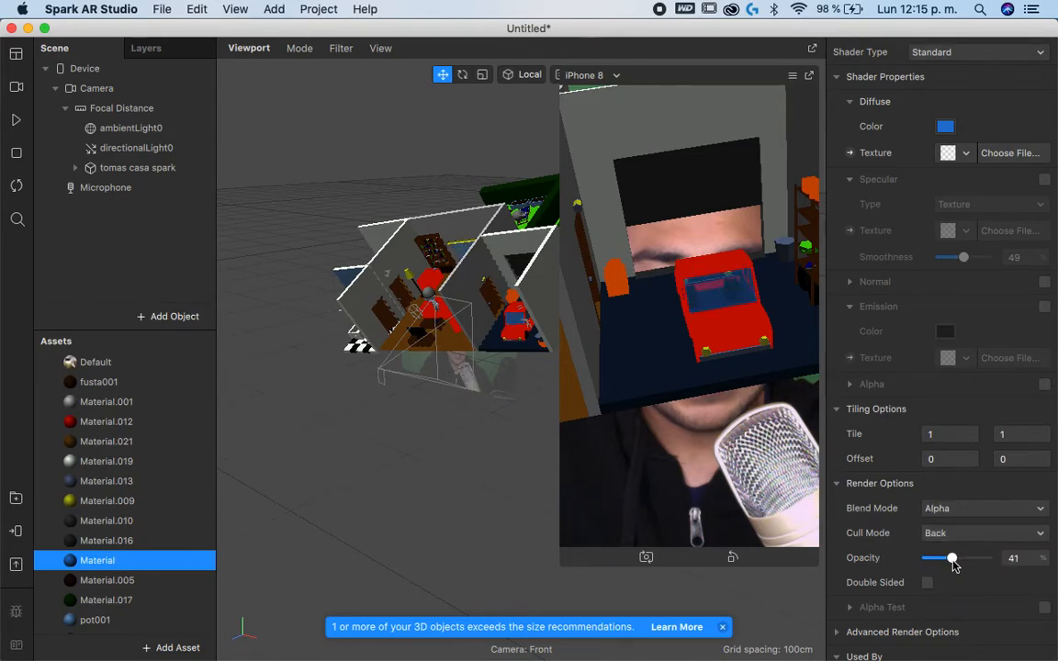
{"action": "left_click_drag", "start_coordinate": [952, 560], "coordinate": [959, 558]}
Step: Set the blend mode of the Default material, which carries the SmartPhone texture, to Alpha
{"action": "left_click", "coordinate": [75, 169]}
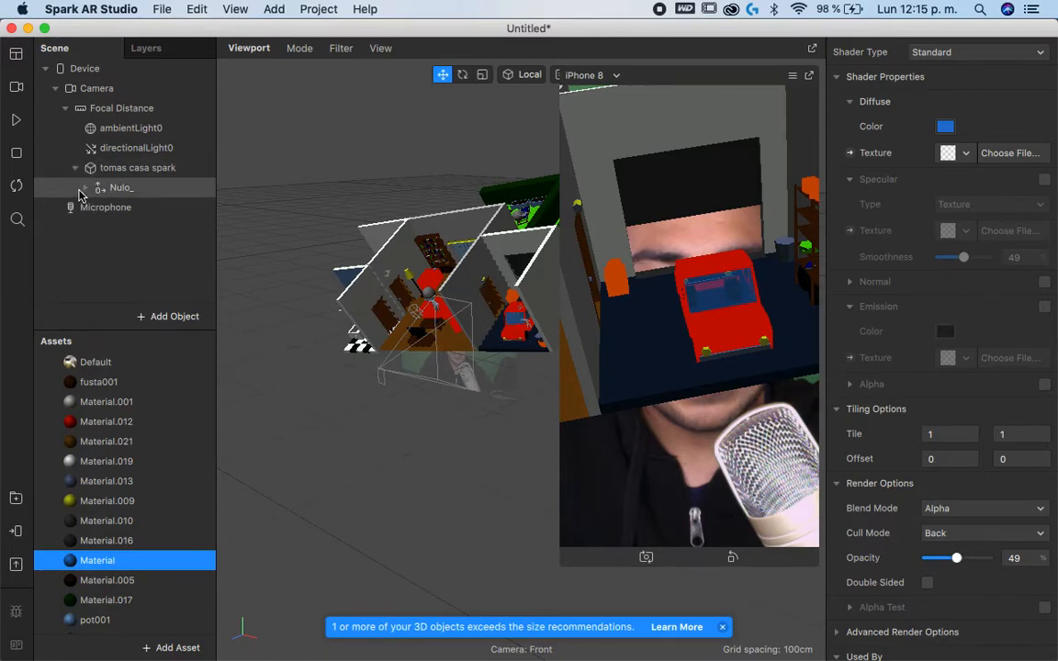
{"action": "scroll", "coordinate": [82, 408], "scroll_direction": "up", "scroll_amount": 3}
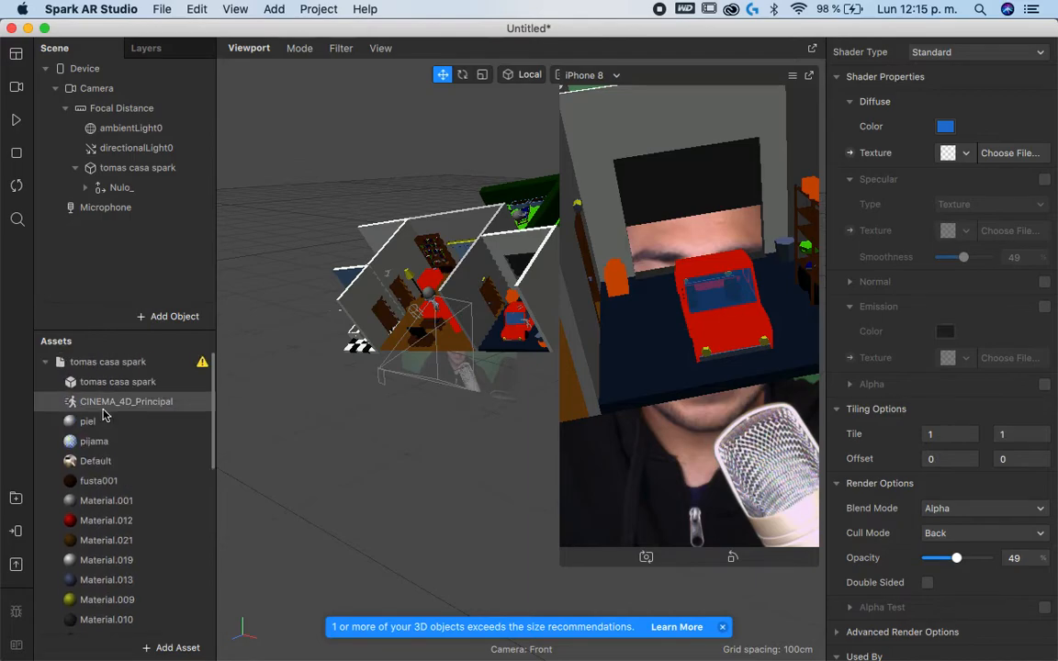
{"action": "left_click", "coordinate": [122, 461]}
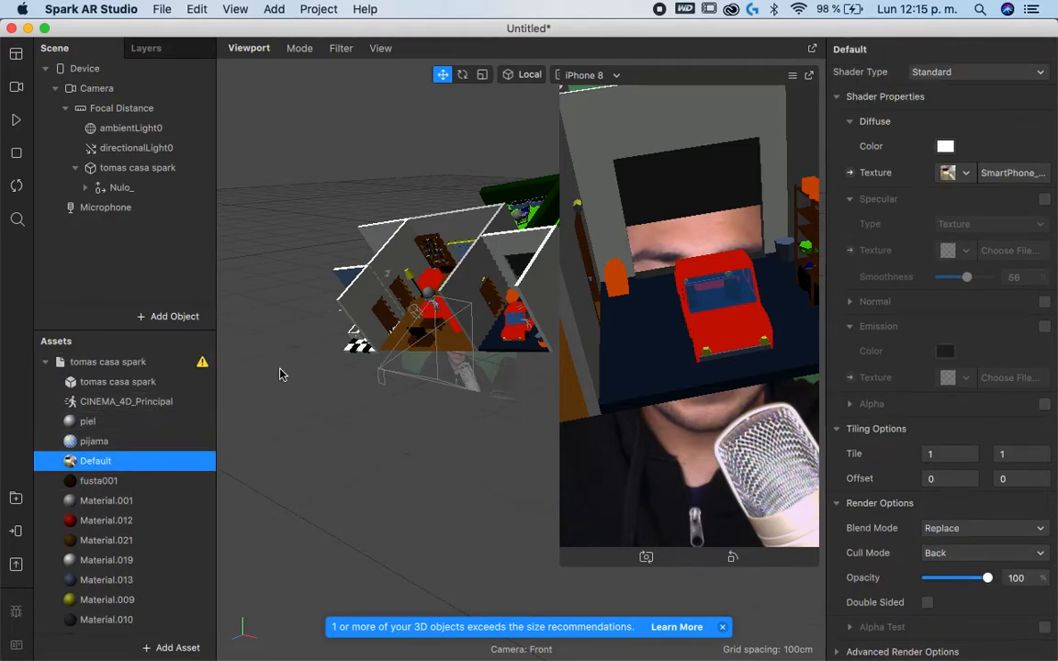
{"action": "left_click", "coordinate": [966, 529]}
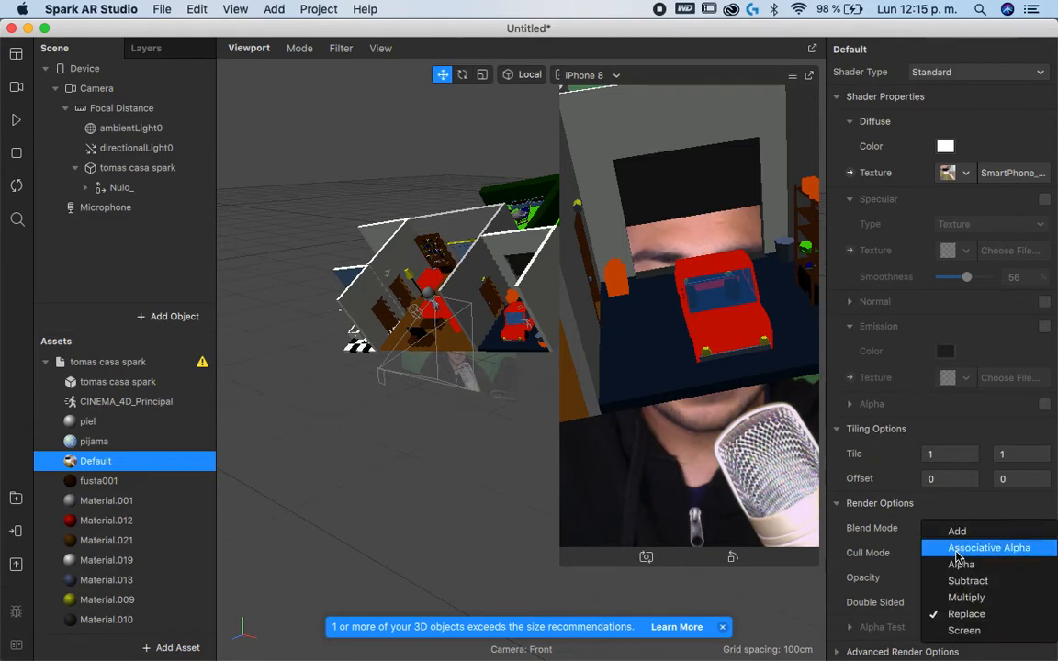
{"action": "left_click", "coordinate": [961, 564]}
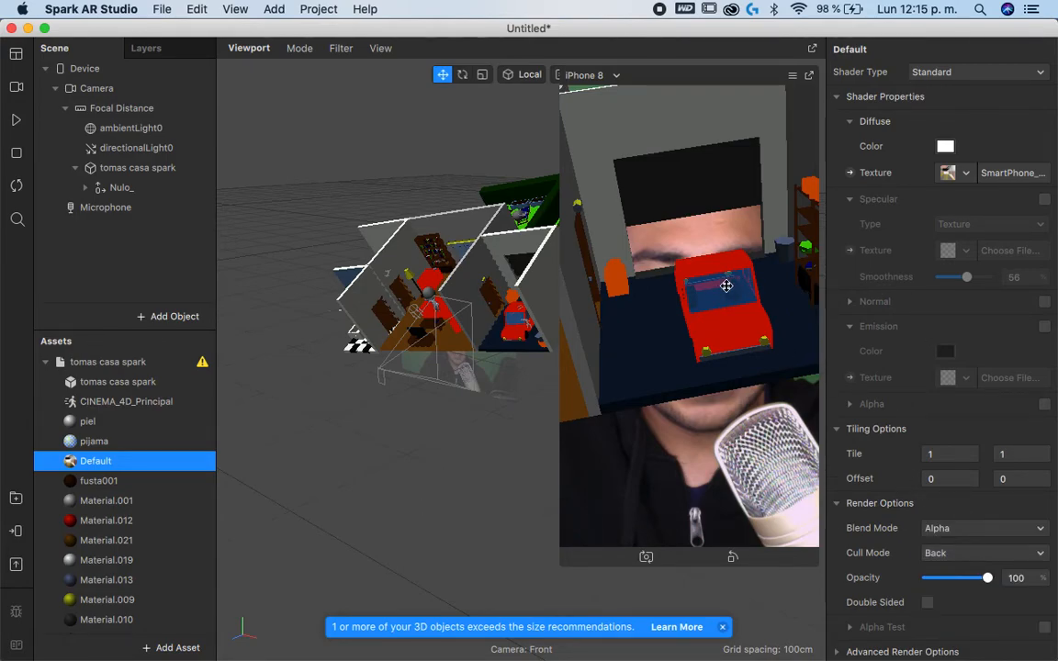
Step: Expand the Nulo_ object down to the skeleton's child meshes and play the house animation
{"action": "left_click", "coordinate": [86, 187]}
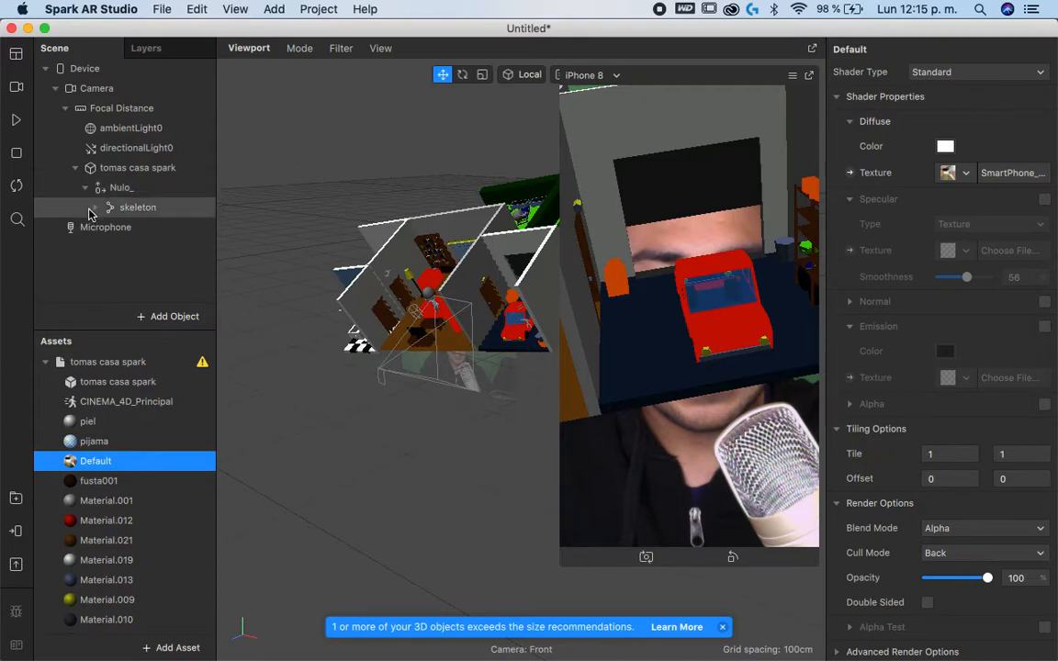
{"action": "left_click", "coordinate": [91, 209]}
{"action": "left_click", "coordinate": [95, 209]}
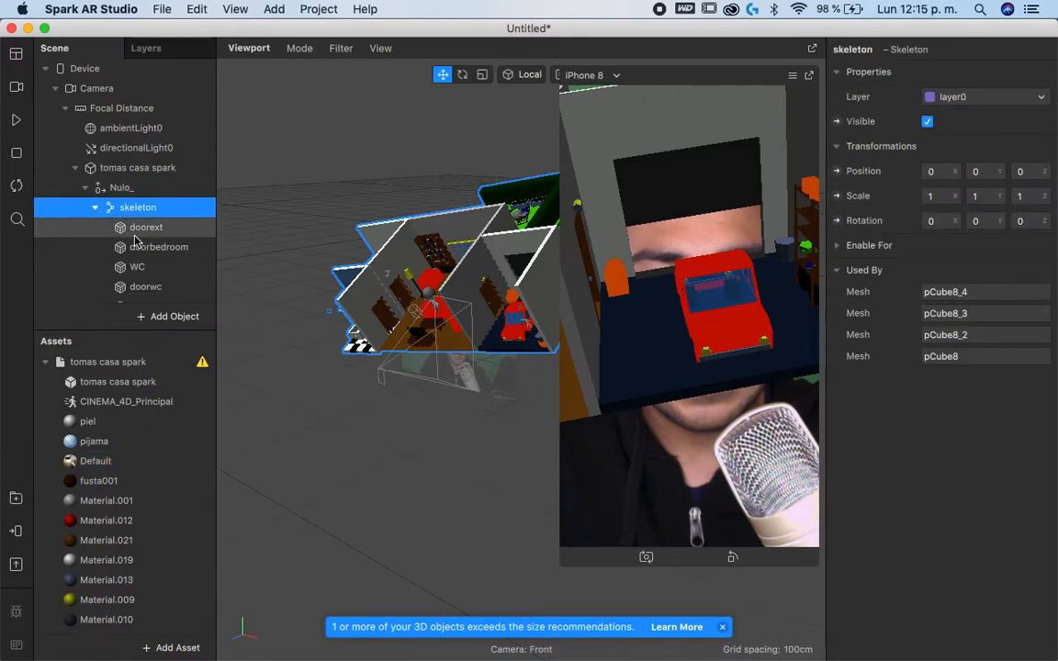
{"action": "scroll", "coordinate": [175, 241], "scroll_direction": "down", "scroll_amount": 2}
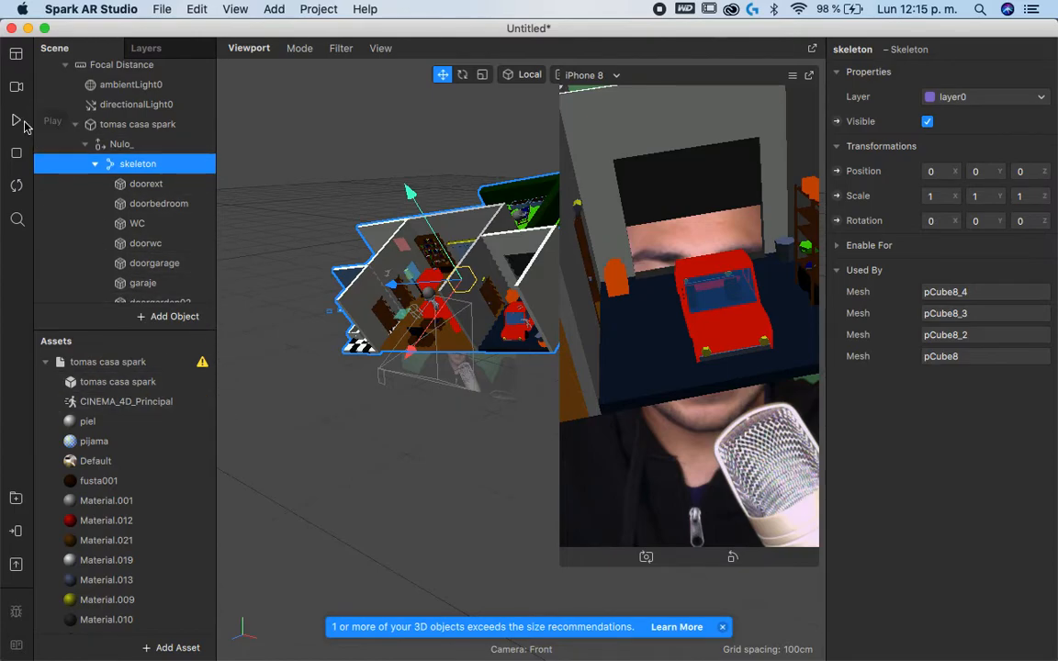
{"action": "left_click", "coordinate": [17, 121]}
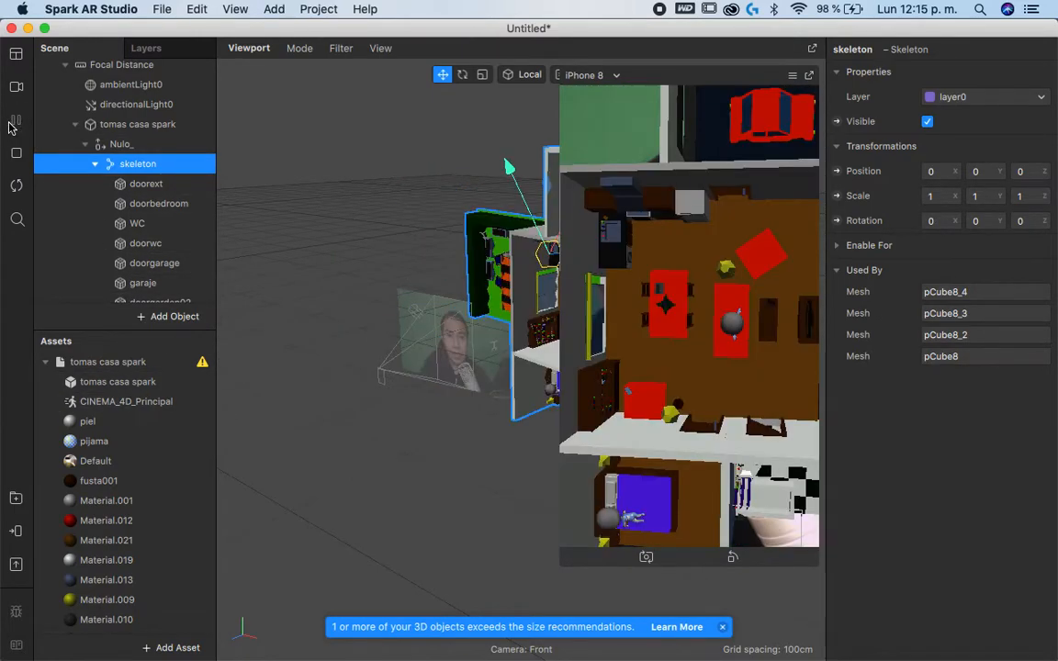
Step: Open the Patch Editor and add a Screen Tap patch to the empty graph
{"action": "key", "text": "alt+super+p"}
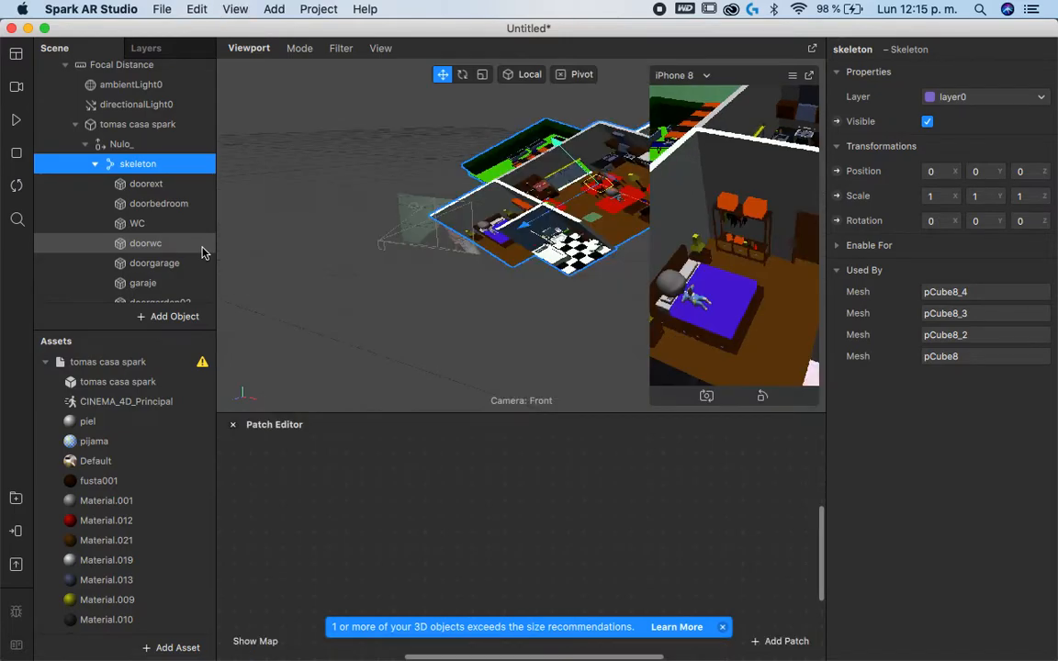
{"action": "right_click", "coordinate": [306, 529]}
{"action": "type", "text": "scre"}
{"action": "key", "text": "Down"}
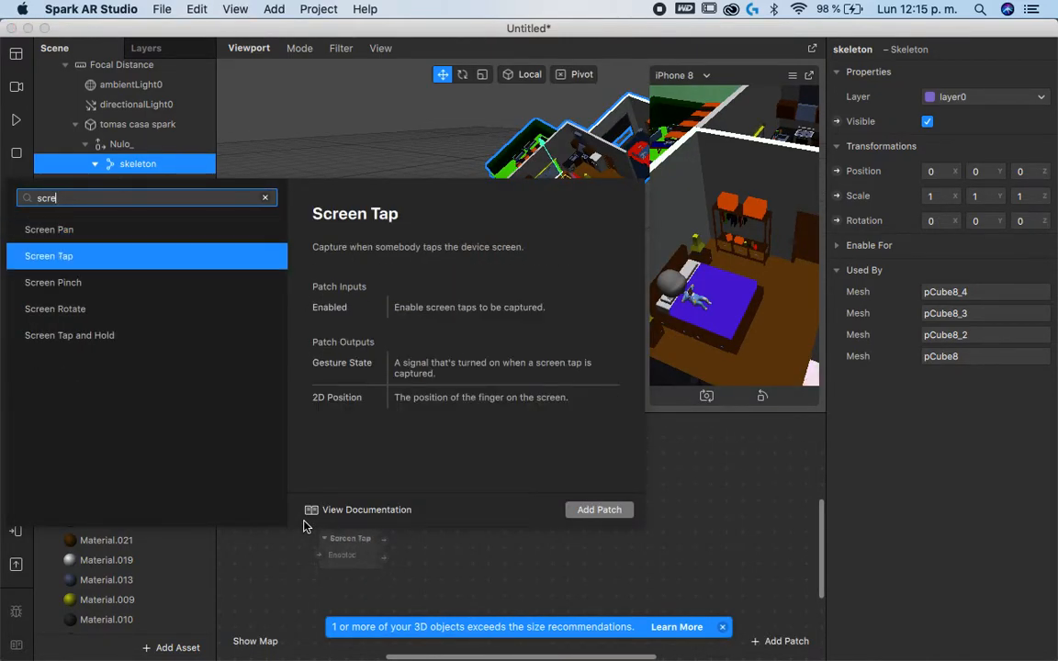
{"action": "key", "text": "Return"}
{"action": "left_click", "coordinate": [358, 543]}
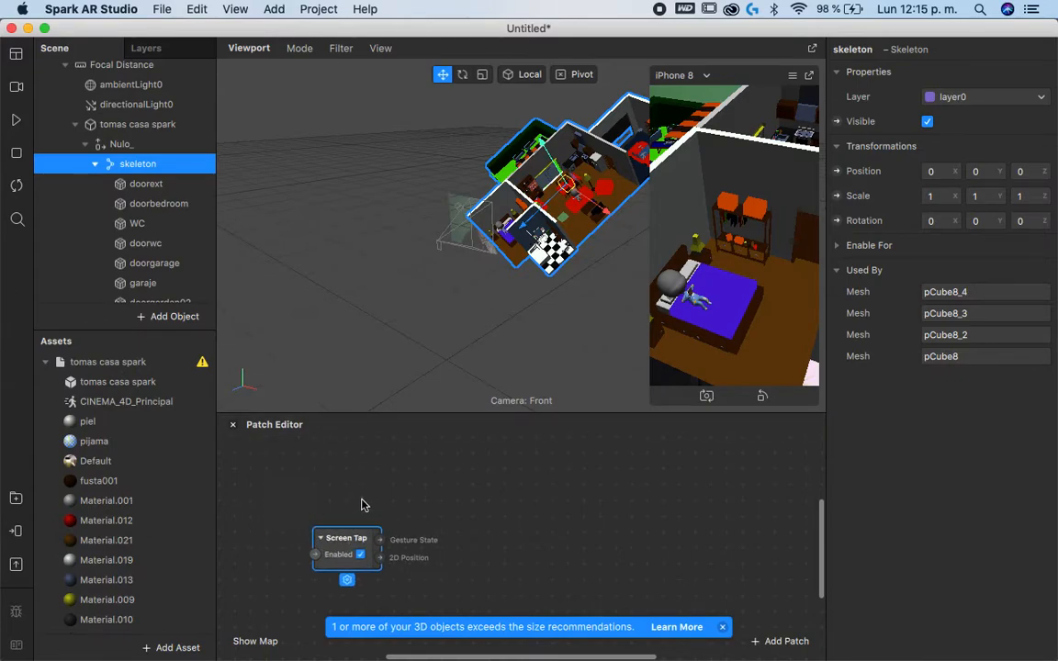
{"action": "scroll", "coordinate": [365, 505], "scroll_direction": "right", "scroll_amount": 2}
{"action": "right_click", "coordinate": [506, 518]}
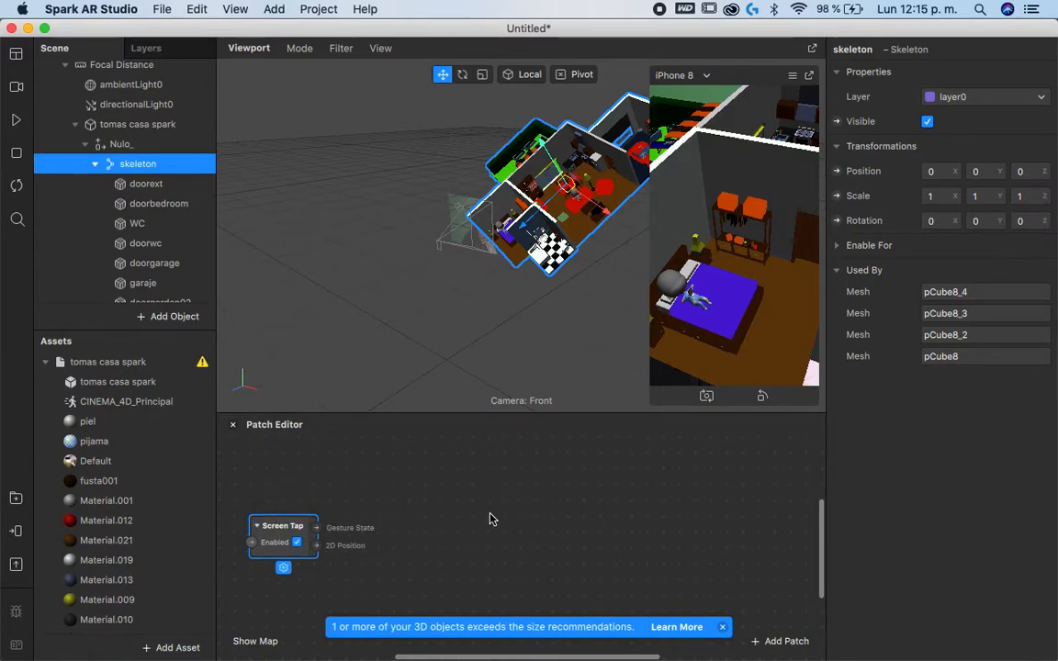
{"action": "right_click", "coordinate": [490, 520]}
{"action": "type", "text": "op"}
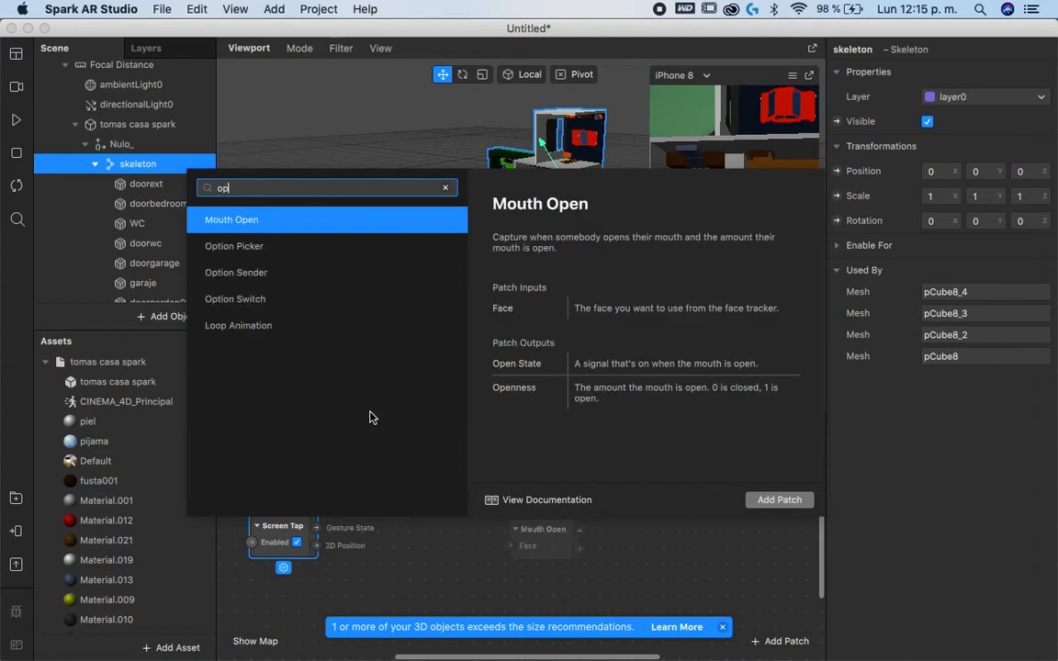
{"action": "type", "text": "ti"}
{"action": "key", "text": "Down"}
{"action": "key", "text": "Down"}
{"action": "key", "text": "Return"}
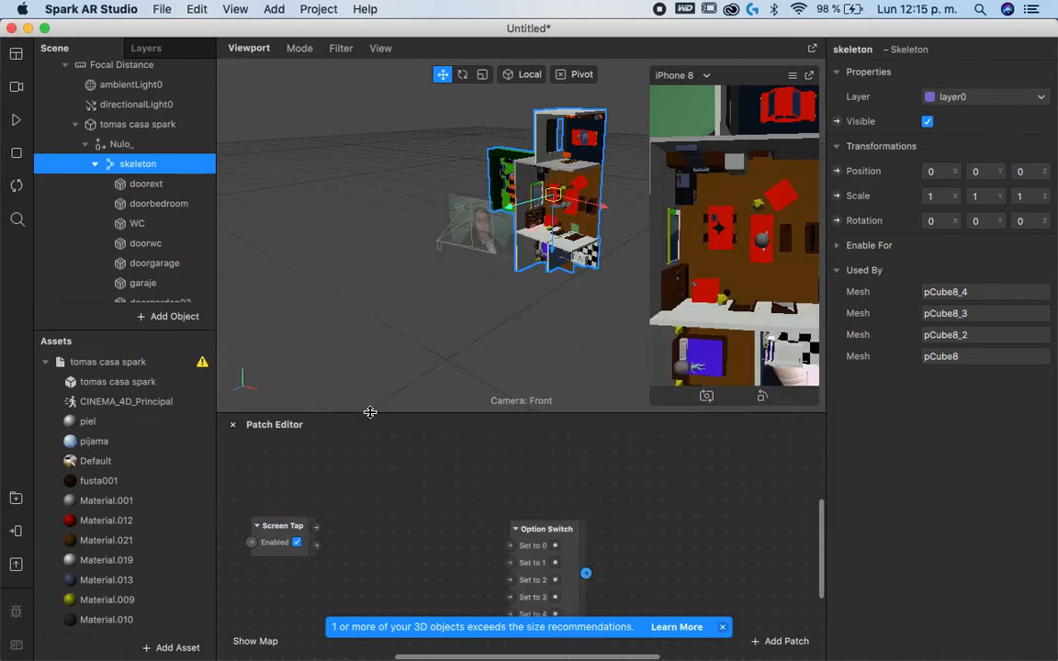
{"action": "left_click_drag", "start_coordinate": [527, 531], "coordinate": [491, 512]}
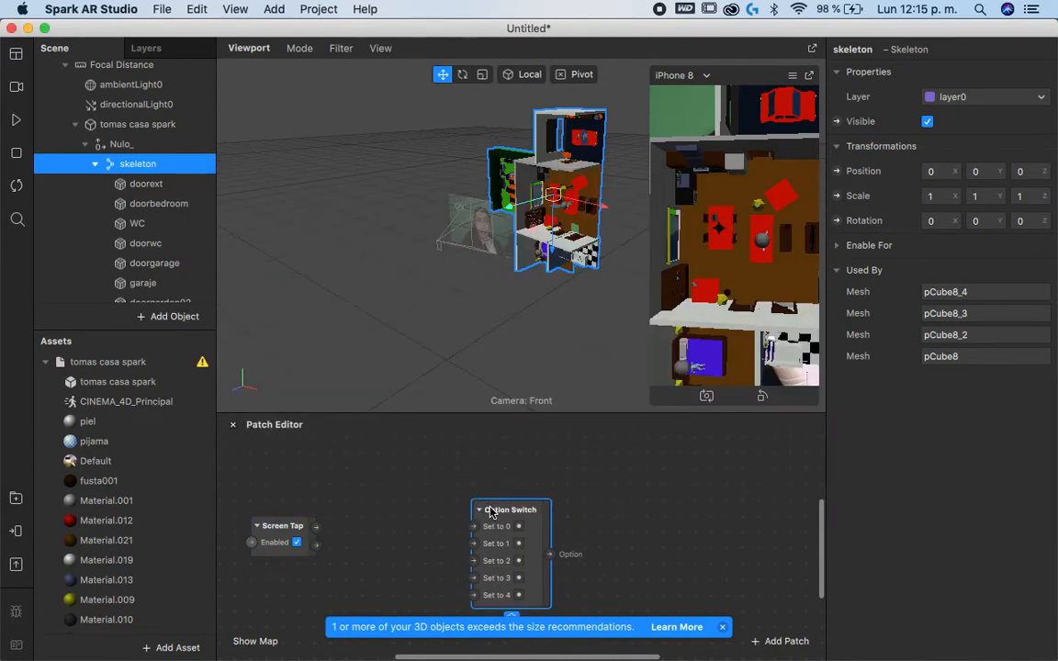
{"action": "key", "text": "BackSpace"}
Step: Add an Option Picker patch and place it beside the Screen Tap patch
{"action": "right_click", "coordinate": [491, 513]}
{"action": "type", "text": "op"}
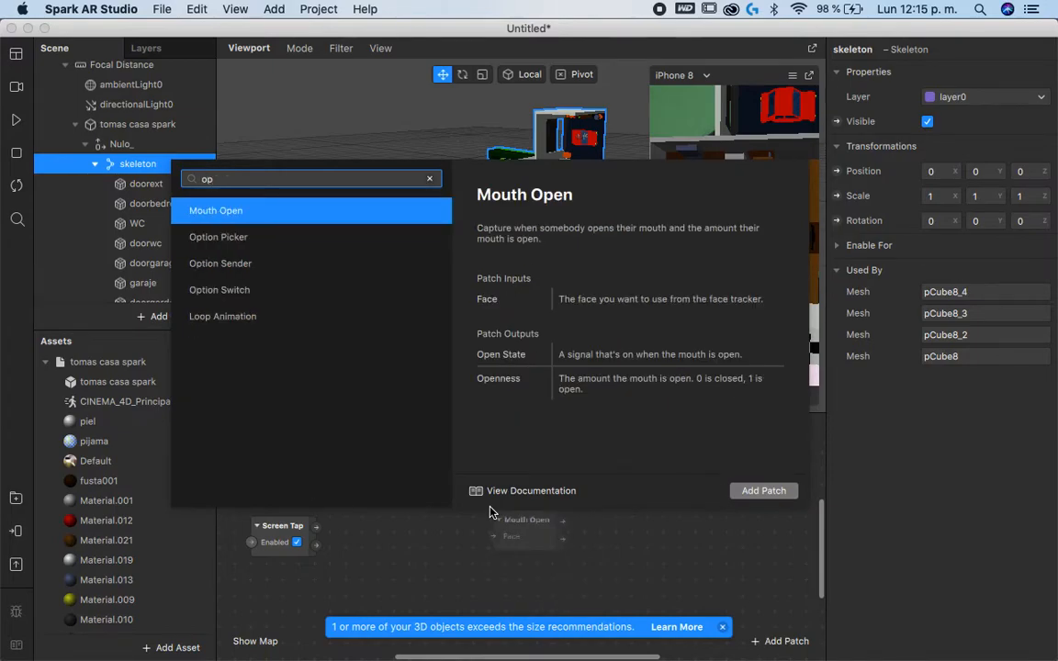
{"action": "key", "text": "Down"}
{"action": "key", "text": "Return"}
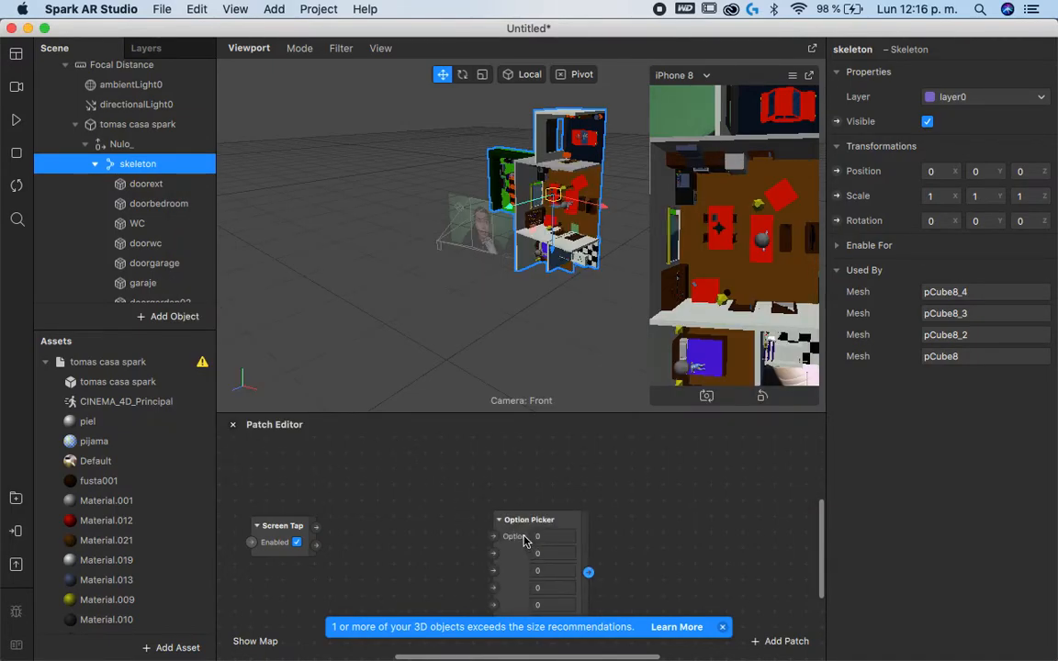
{"action": "left_click_drag", "start_coordinate": [525, 543], "coordinate": [491, 533]}
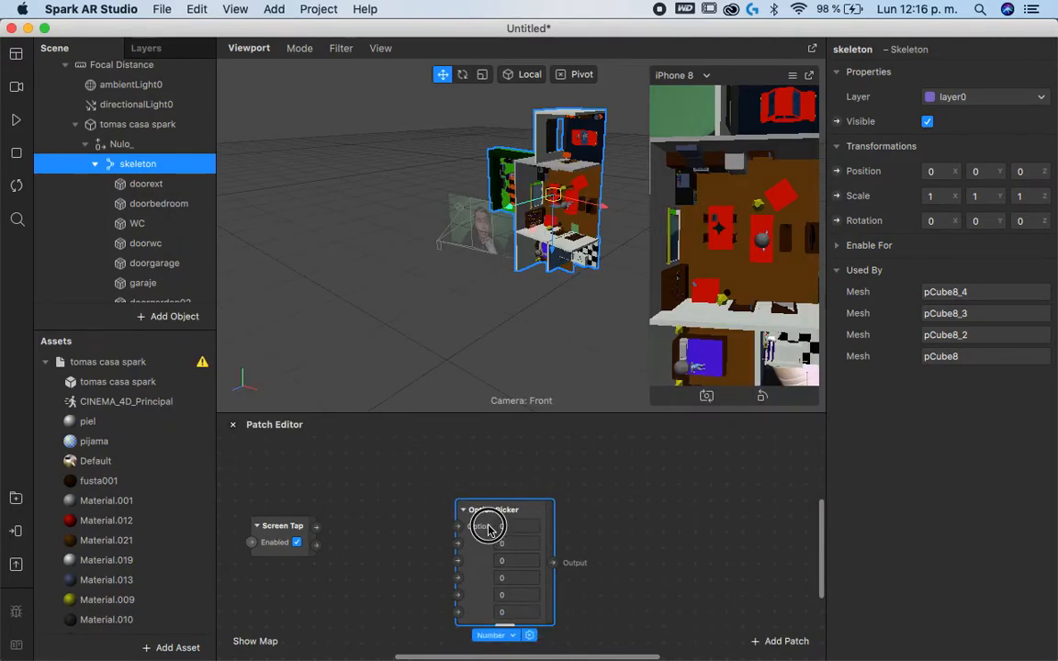
Step: Add an Animation Player patch after the Option Picker and space the two patches apart
{"action": "right_click", "coordinate": [605, 522]}
{"action": "key", "text": "Right"}
{"action": "key", "text": "Down"}
{"action": "key", "text": "Down"}
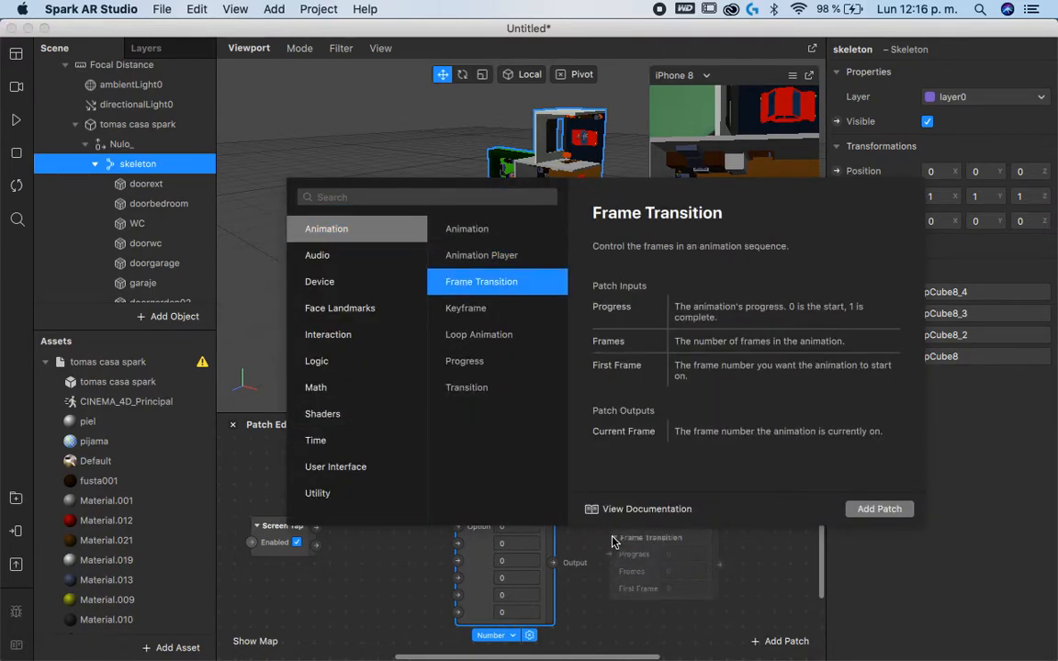
{"action": "key", "text": "Down"}
{"action": "key", "text": "Down"}
{"action": "key", "text": "Down"}
{"action": "key", "text": "Up"}
{"action": "key", "text": "Up"}
{"action": "key", "text": "Up"}
{"action": "key", "text": "Up"}
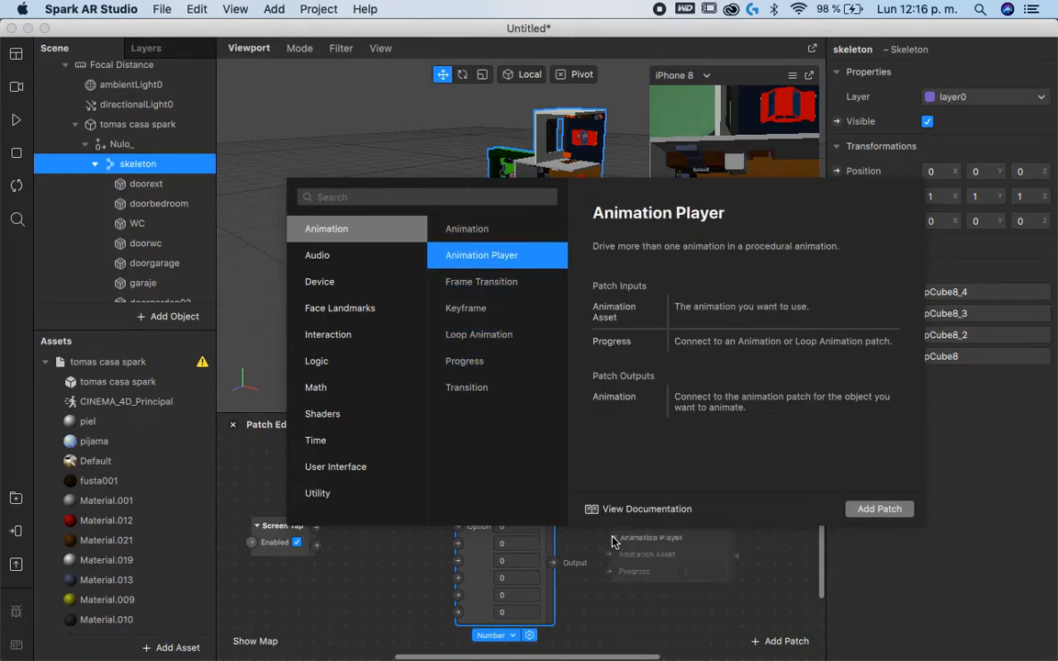
{"action": "key", "text": "Return"}
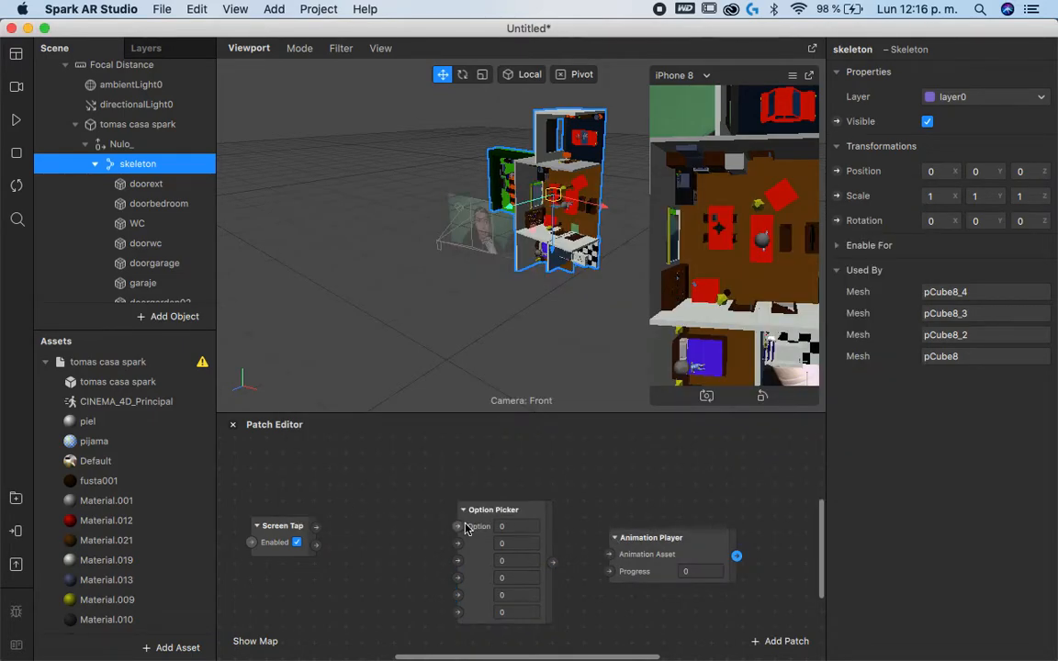
{"action": "left_click_drag", "start_coordinate": [465, 529], "coordinate": [417, 528]}
{"action": "left_click_drag", "start_coordinate": [635, 546], "coordinate": [656, 533]}
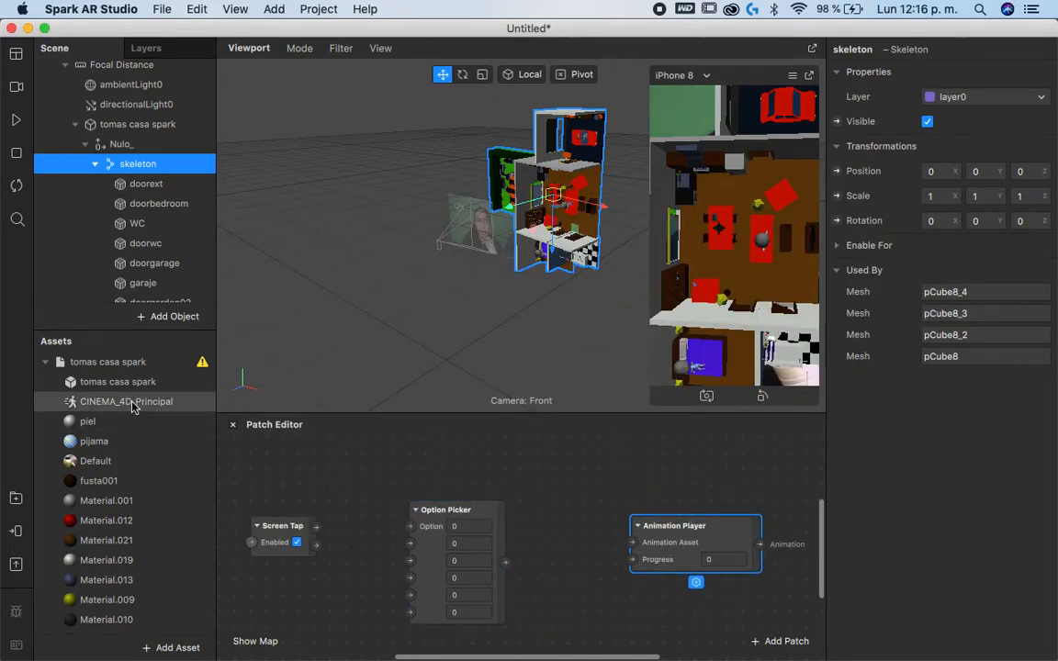
Step: Connect the CINEMA_4D_Principal animation to the Animation Player's Animation Asset and the Option Picker's output to its Progress
{"action": "left_click", "coordinate": [138, 404]}
{"action": "left_click", "coordinate": [57, 364]}
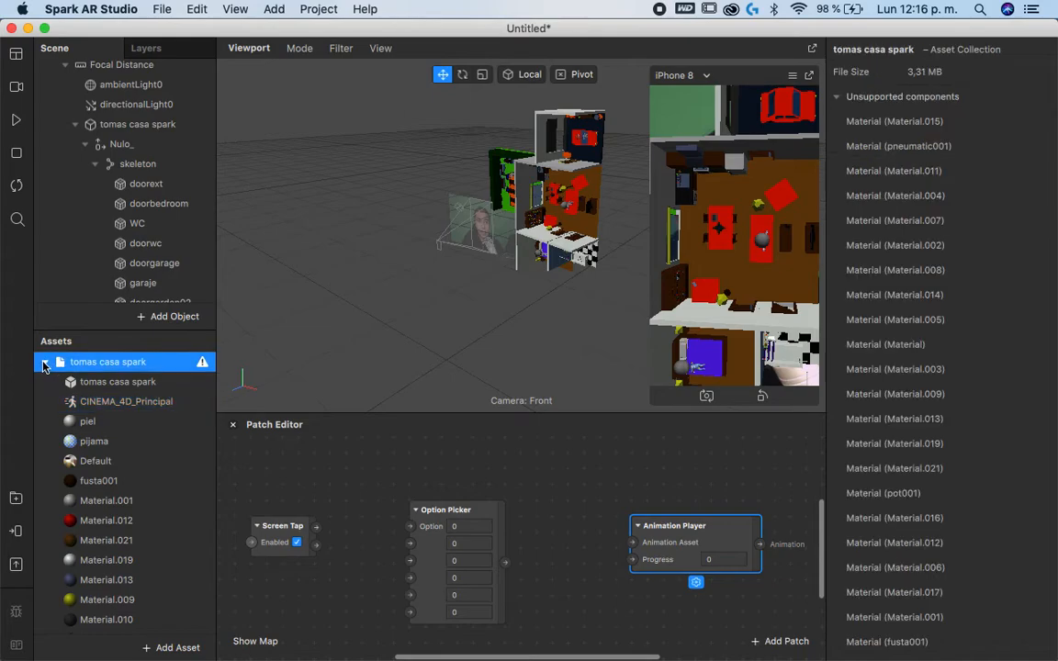
{"action": "left_click", "coordinate": [43, 363]}
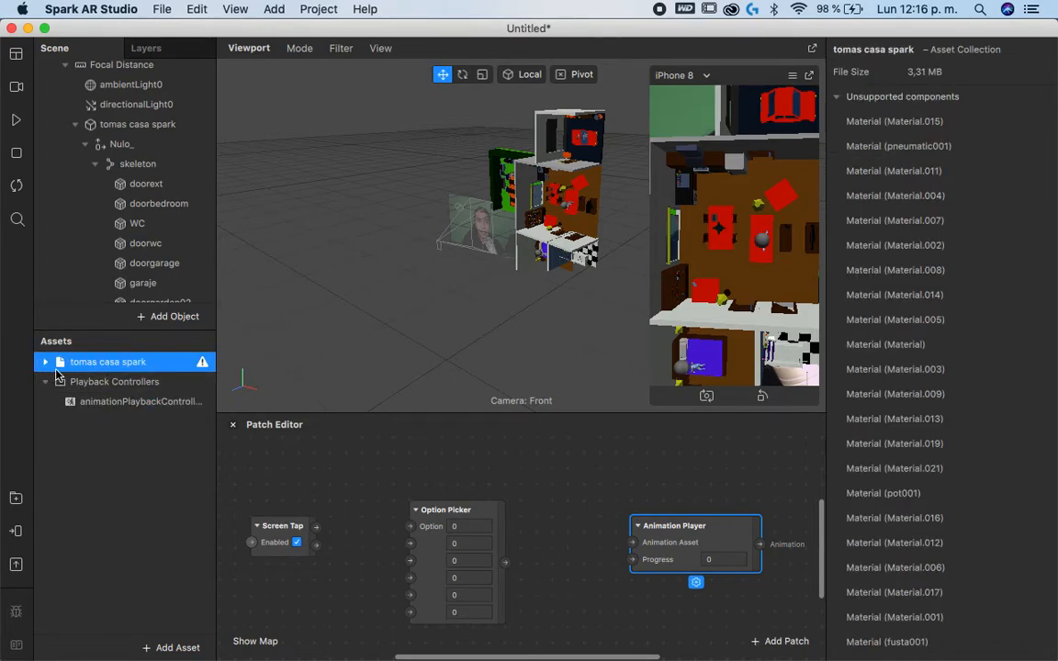
{"action": "left_click", "coordinate": [45, 362]}
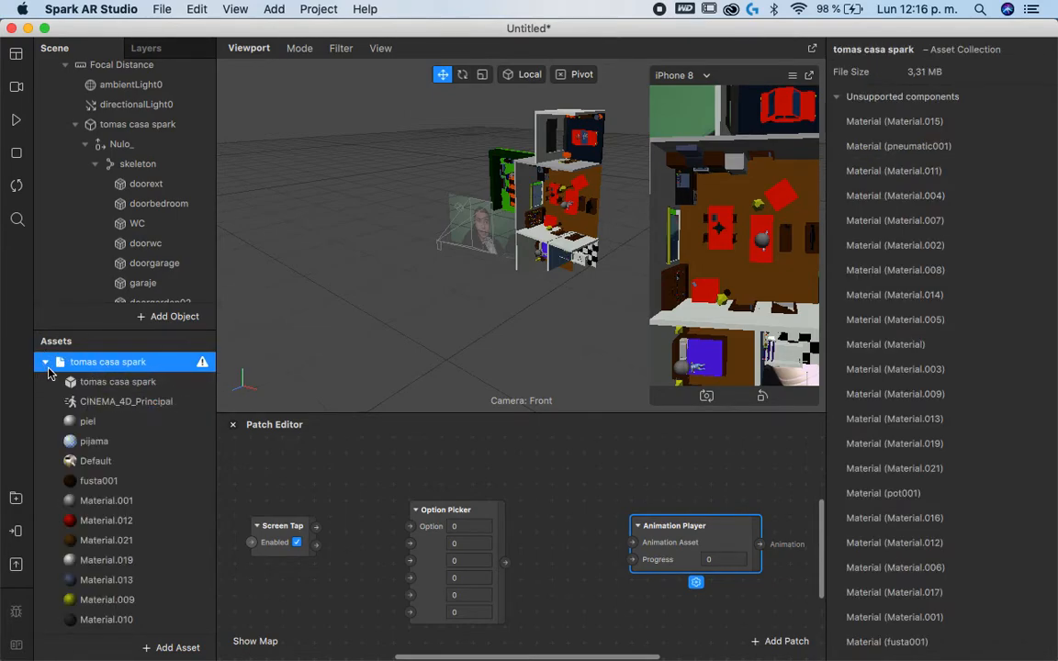
{"action": "left_click", "coordinate": [115, 404]}
{"action": "left_click_drag", "start_coordinate": [116, 408], "coordinate": [577, 475]}
{"action": "left_click_drag", "start_coordinate": [693, 525], "coordinate": [690, 506]}
{"action": "left_click_drag", "start_coordinate": [581, 466], "coordinate": [632, 526]}
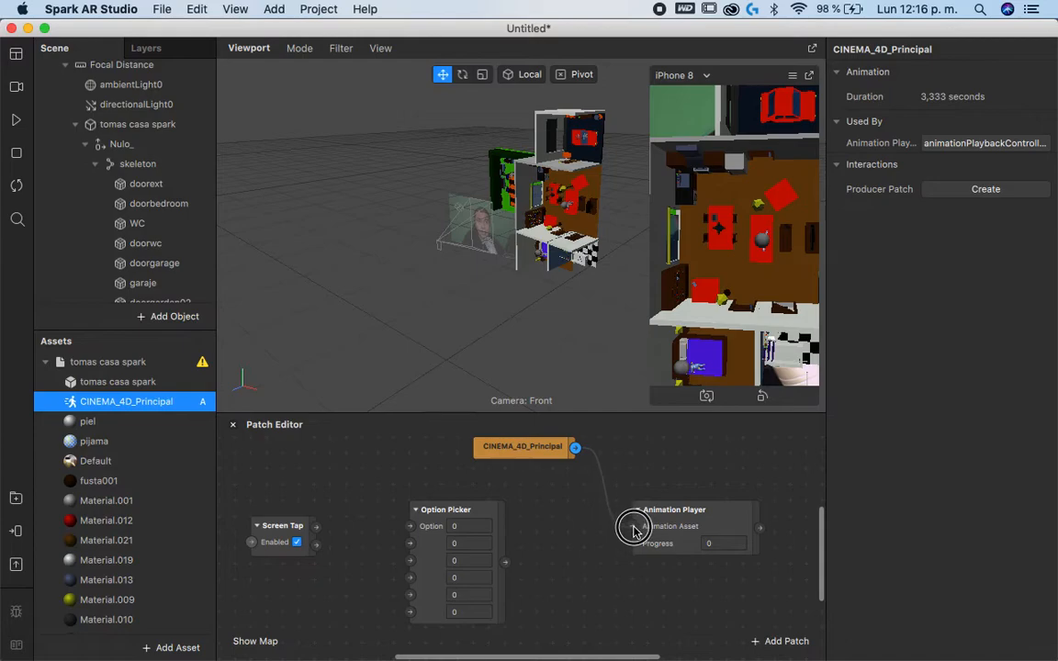
{"action": "left_click_drag", "start_coordinate": [505, 562], "coordinate": [633, 547]}
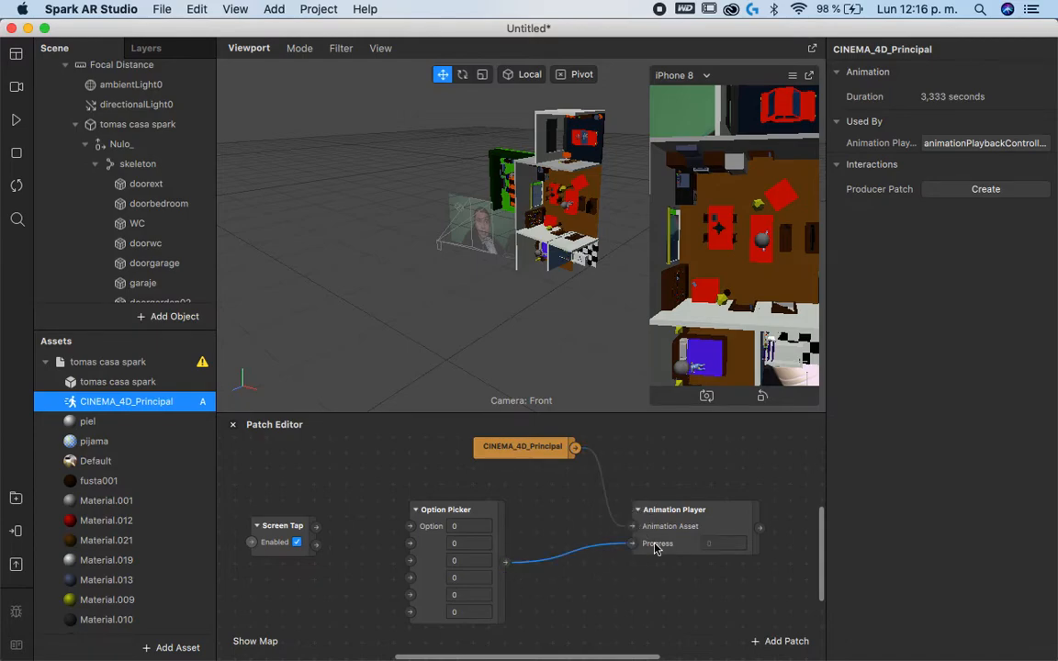
Step: Create an Animation patch for the tomas casa spark object and connect the Animation Player's output to it
{"action": "left_click", "coordinate": [144, 126]}
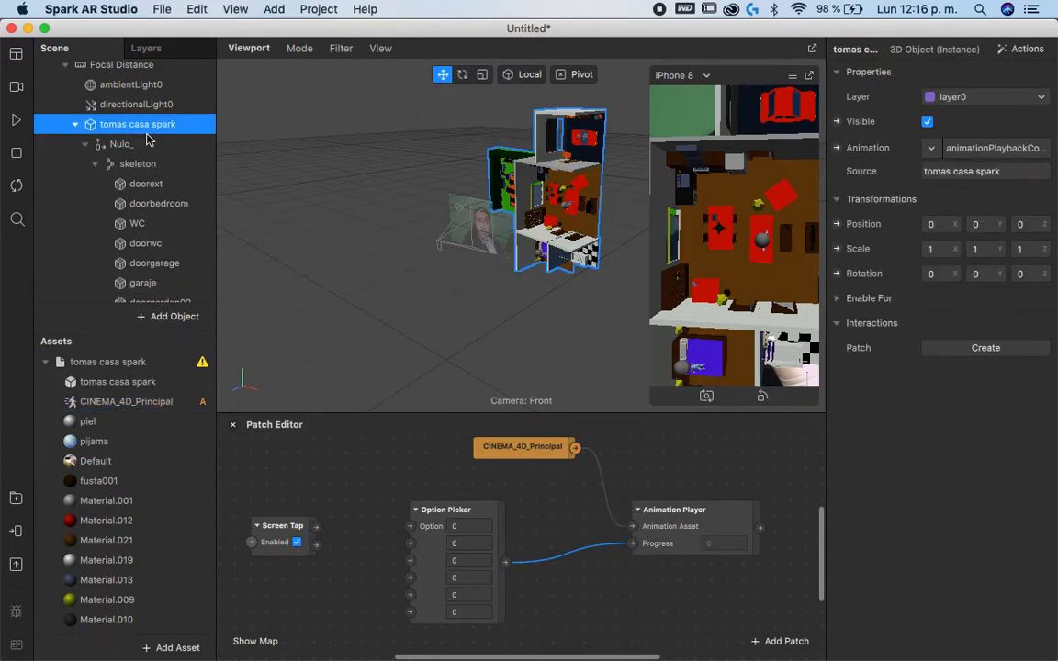
{"action": "left_click", "coordinate": [838, 149]}
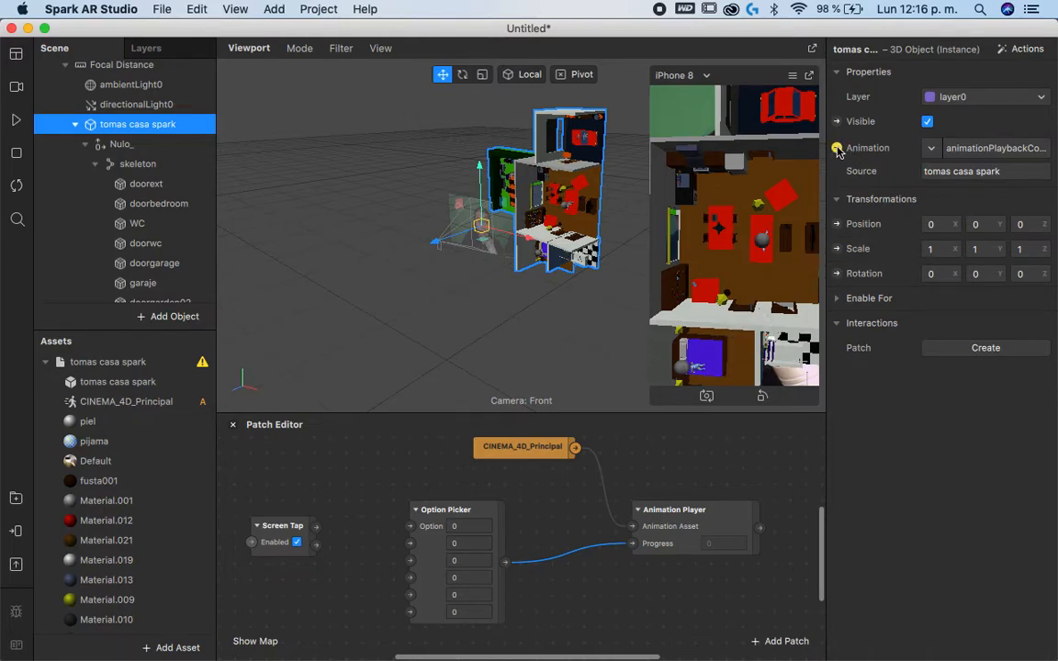
{"action": "left_click_drag", "start_coordinate": [555, 558], "coordinate": [802, 496]}
{"action": "scroll", "coordinate": [757, 570], "scroll_direction": "right", "scroll_amount": 3}
{"action": "left_click_drag", "start_coordinate": [728, 540], "coordinate": [743, 522]}
{"action": "left_click_drag", "start_coordinate": [772, 513], "coordinate": [773, 531]}
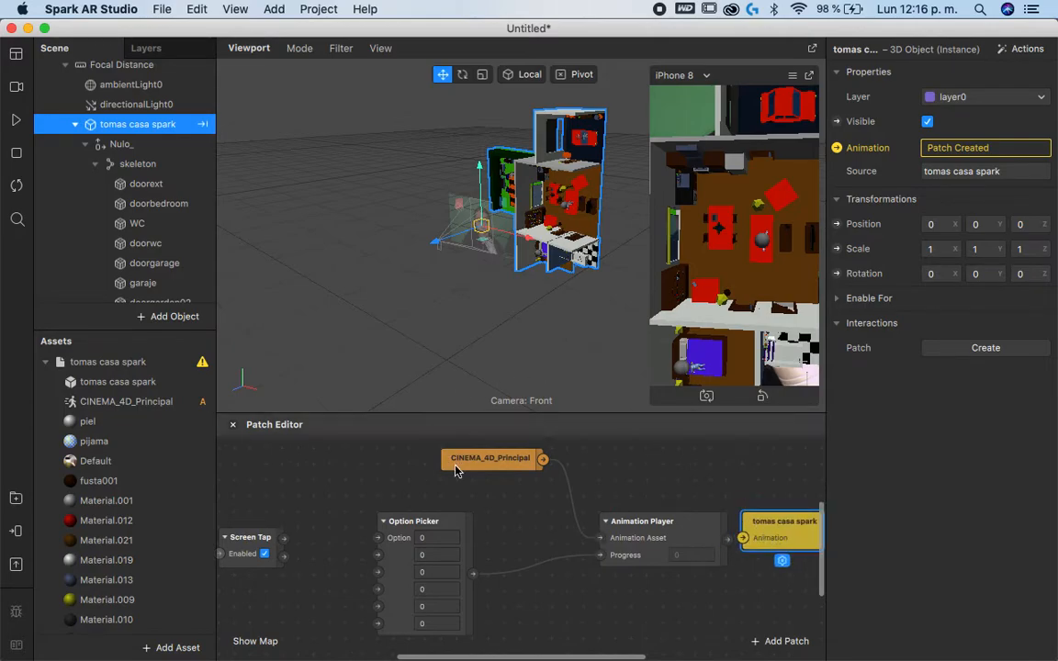
{"action": "scroll", "coordinate": [494, 547], "scroll_direction": "left", "scroll_amount": 3}
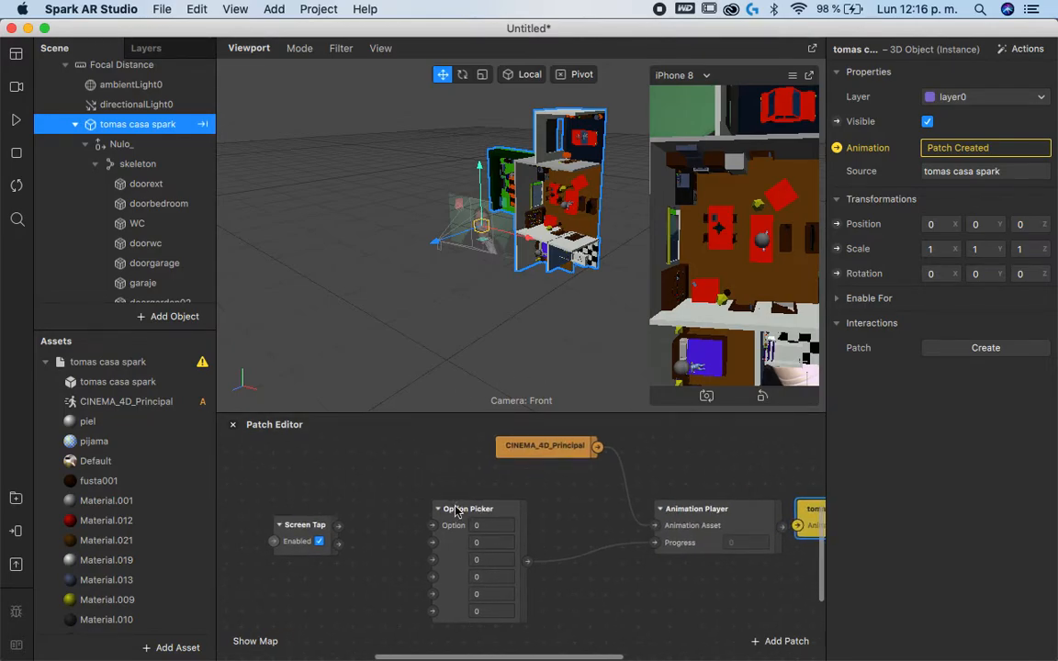
Step: Run the preview and try progress values, including 1 and 0.1, in the Option Picker's first value slot
{"action": "left_click", "coordinate": [477, 542]}
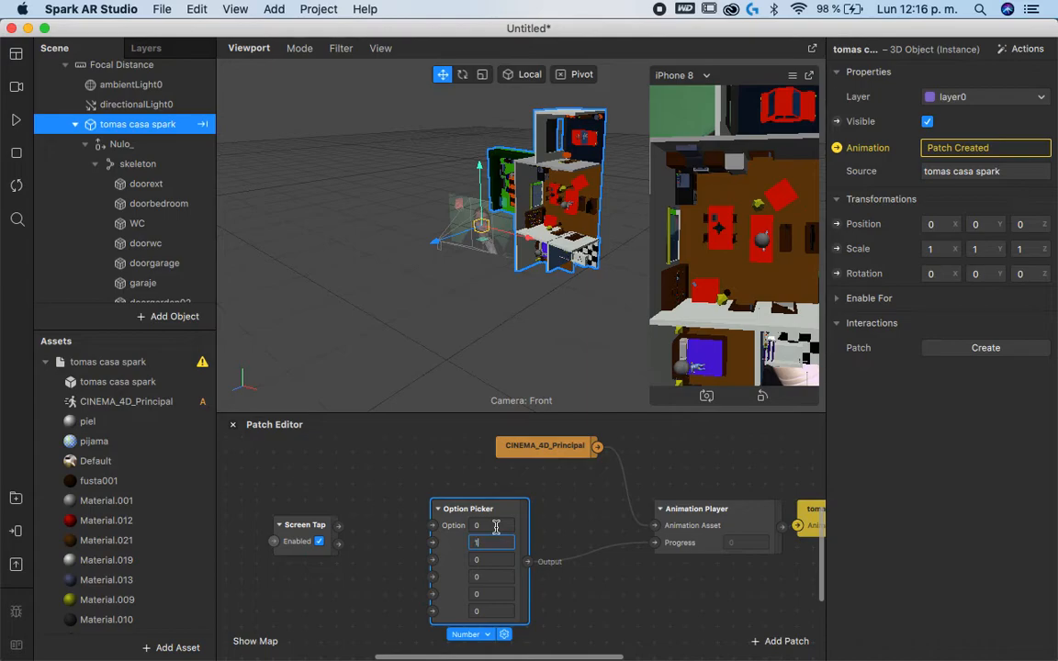
{"action": "left_click", "coordinate": [495, 543]}
{"action": "left_click", "coordinate": [19, 122]}
{"action": "left_click", "coordinate": [490, 541]}
{"action": "type", "text": "0-2"}
{"action": "key", "text": "Return"}
{"action": "left_click", "coordinate": [498, 540]}
{"action": "key", "text": "Return"}
{"action": "left_click", "coordinate": [498, 540]}
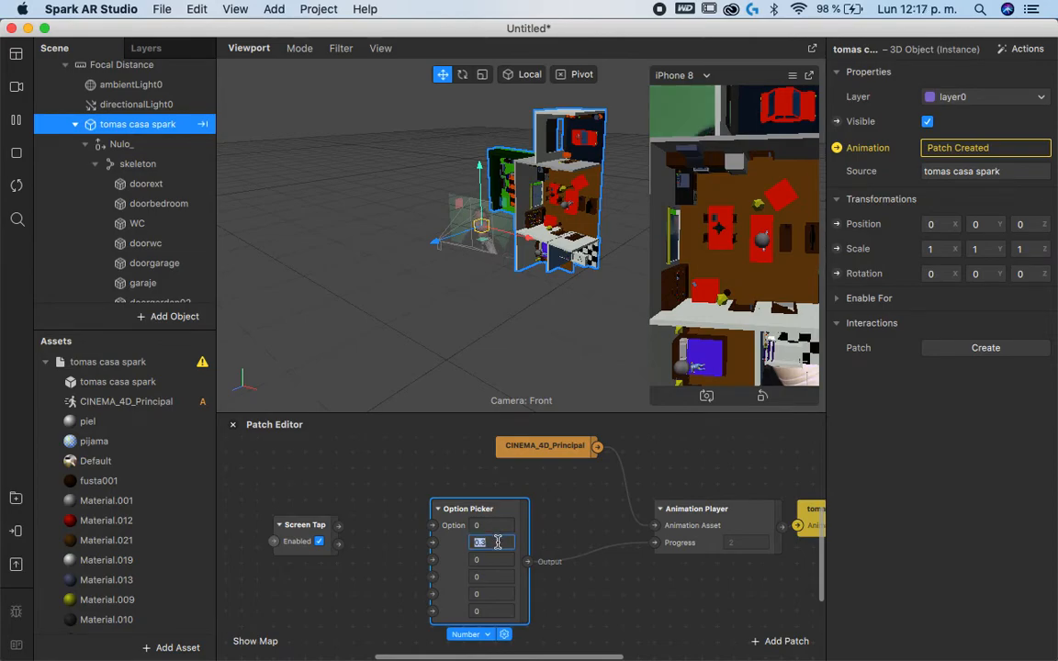
{"action": "type", "text": "0.1"}
{"action": "key", "text": "Return"}
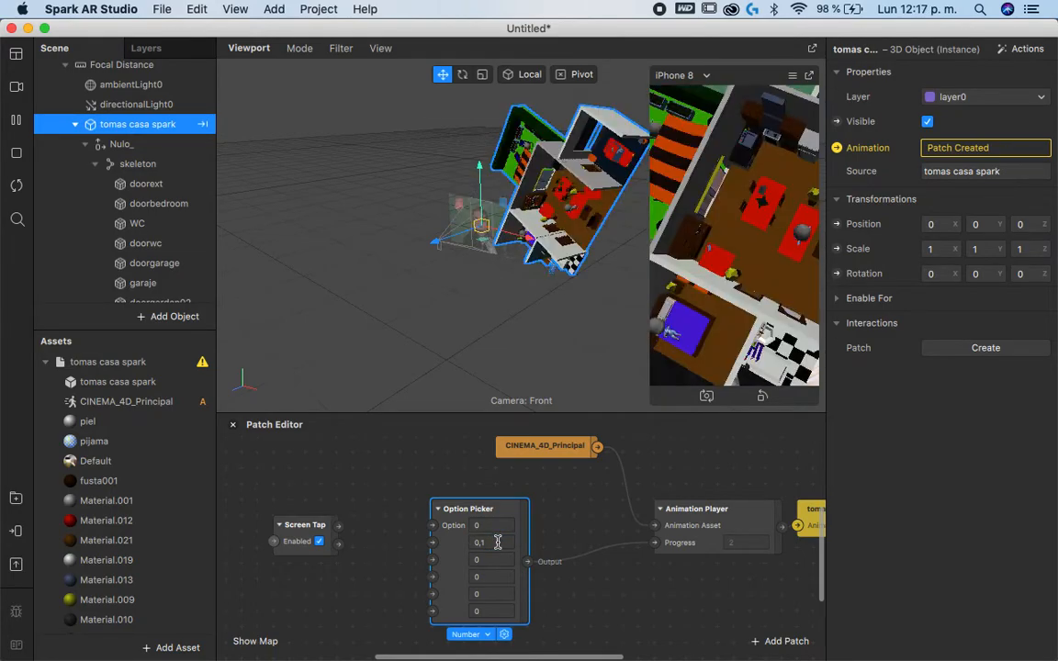
Step: Step the Option Picker's first value through 0.1, 0.2 and 0.3 to move the house between rooms
{"action": "left_click", "coordinate": [498, 542]}
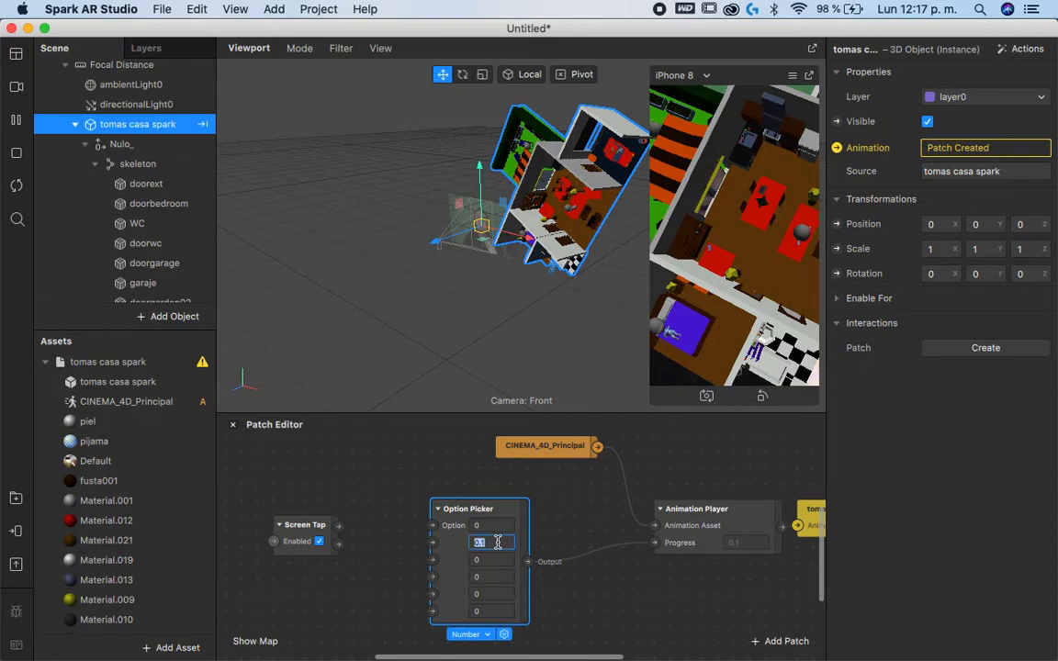
{"action": "type", "text": "0.1"}
{"action": "key", "text": "Return"}
{"action": "left_click", "coordinate": [498, 542]}
{"action": "type", "text": "0.2"}
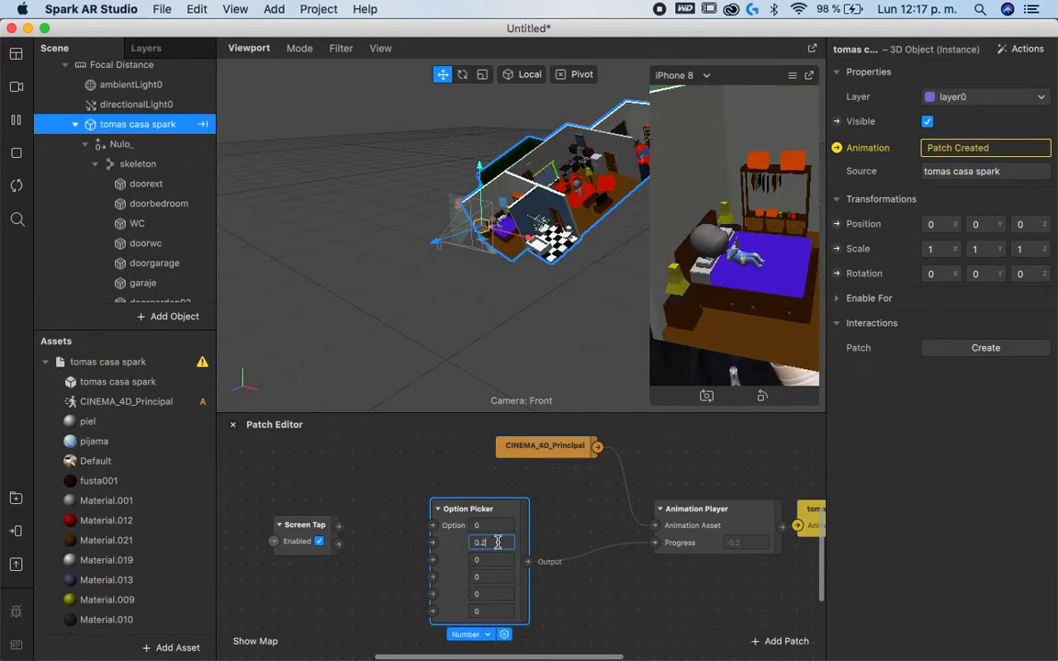
{"action": "key", "text": "Return"}
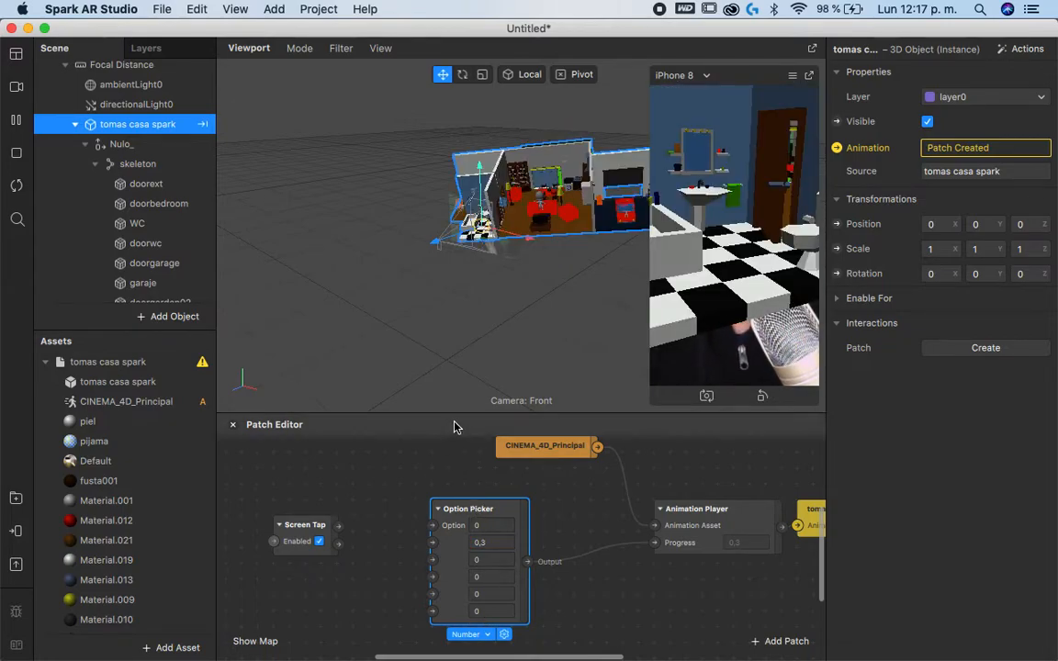
Step: Look up the Option Picker values in the tomas casa reference project, then return to the untitled project
{"action": "key", "text": "super+Tab"}
{"action": "key", "text": "super+Tab"}
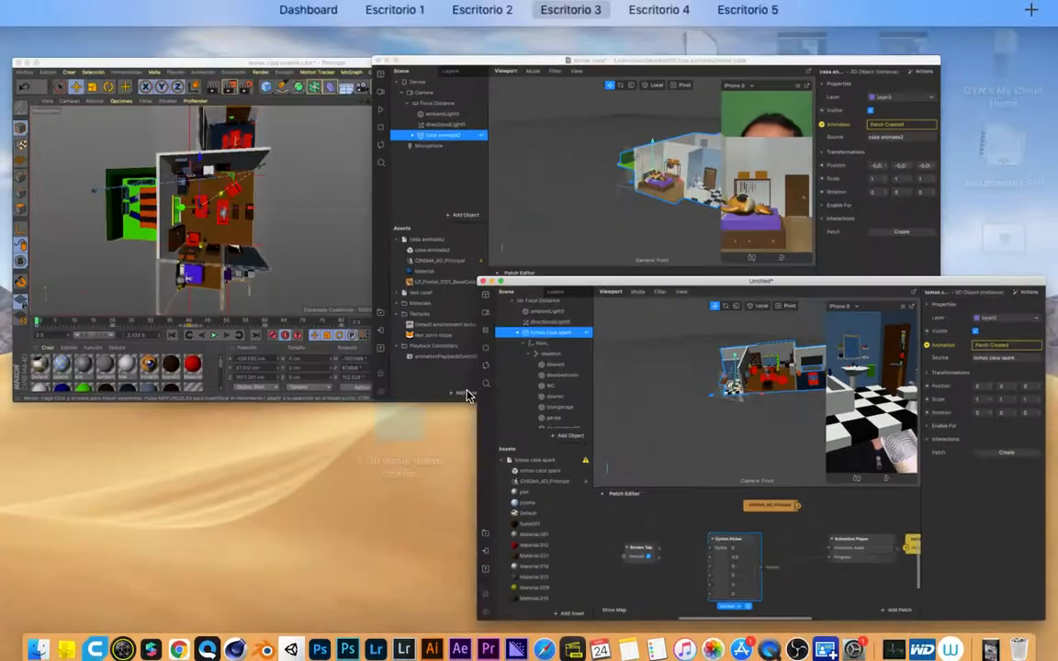
{"action": "key", "text": "ctrl+Up"}
{"action": "left_click", "coordinate": [618, 336]}
{"action": "left_click", "coordinate": [561, 510]}
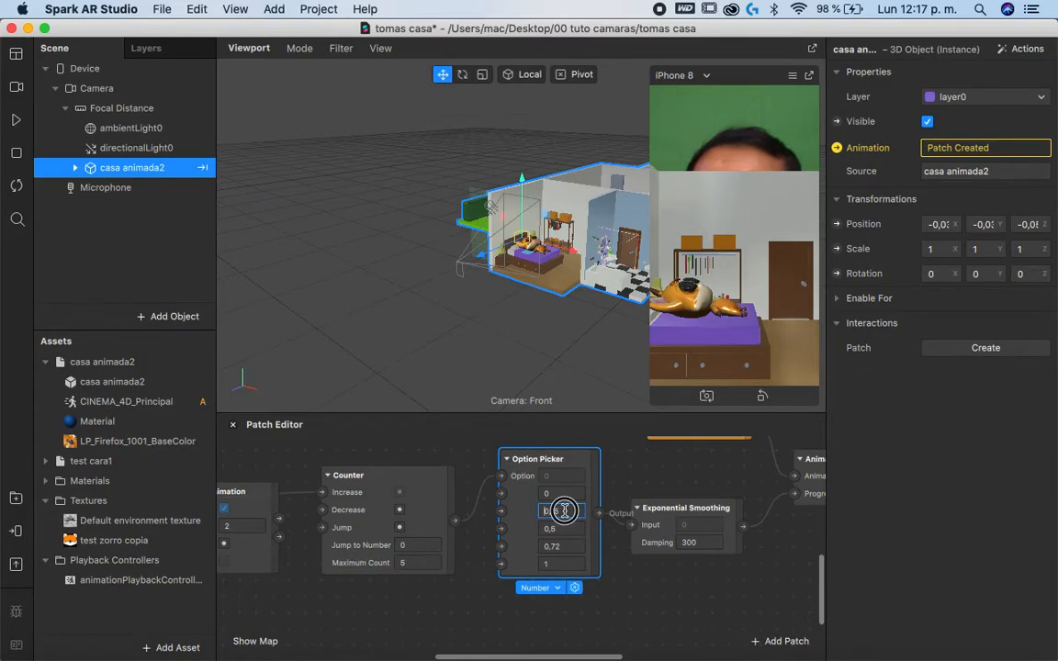
{"action": "key", "text": "ctrl+Up"}
{"action": "left_click", "coordinate": [620, 370]}
Step: Set the Option Picker's first value to 0 and its second value to 0,15
{"action": "double_click", "coordinate": [481, 543]}
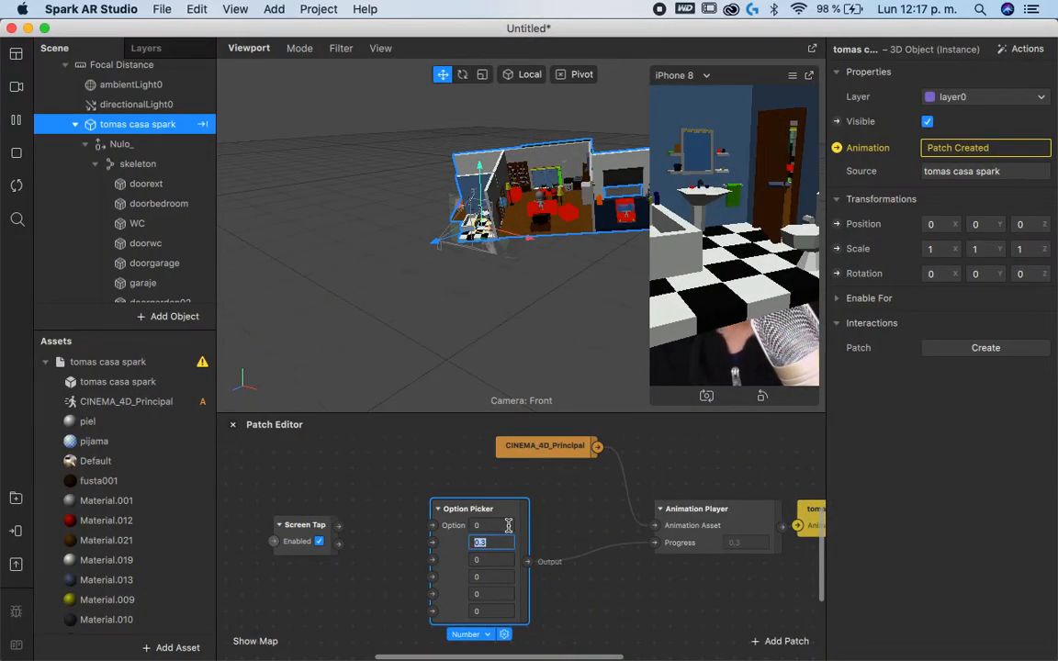
{"action": "type", "text": "0"}
{"action": "key", "text": "Return"}
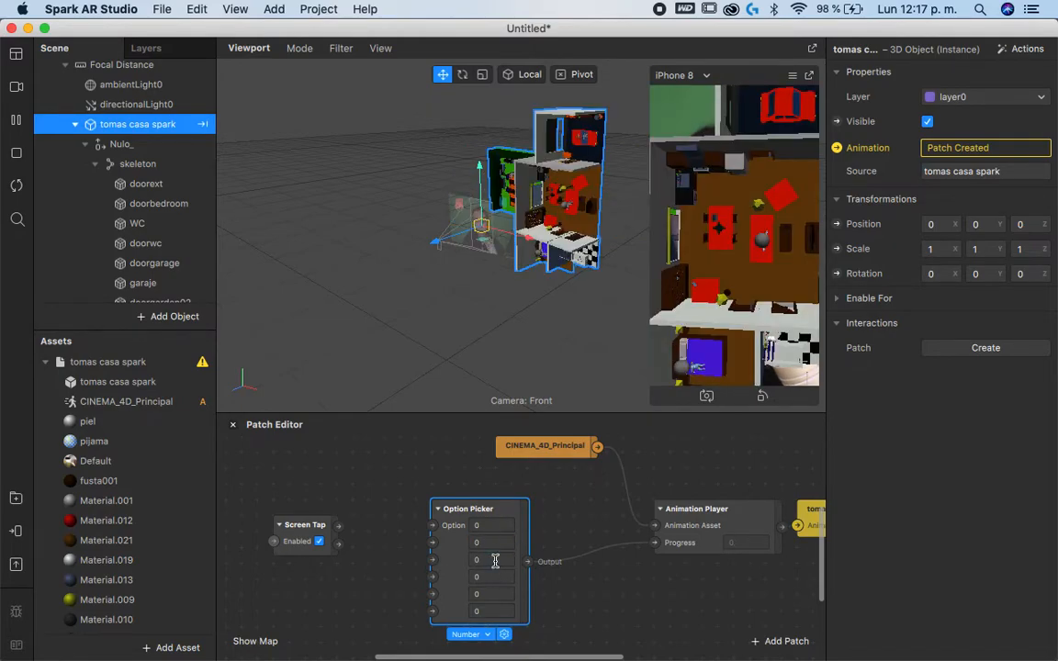
{"action": "type", "text": "0.15"}
Step: Check the reference project's Option Picker and set the third value here to 0,5
{"action": "left_click", "coordinate": [492, 576]}
{"action": "key", "text": "ctrl+Up"}
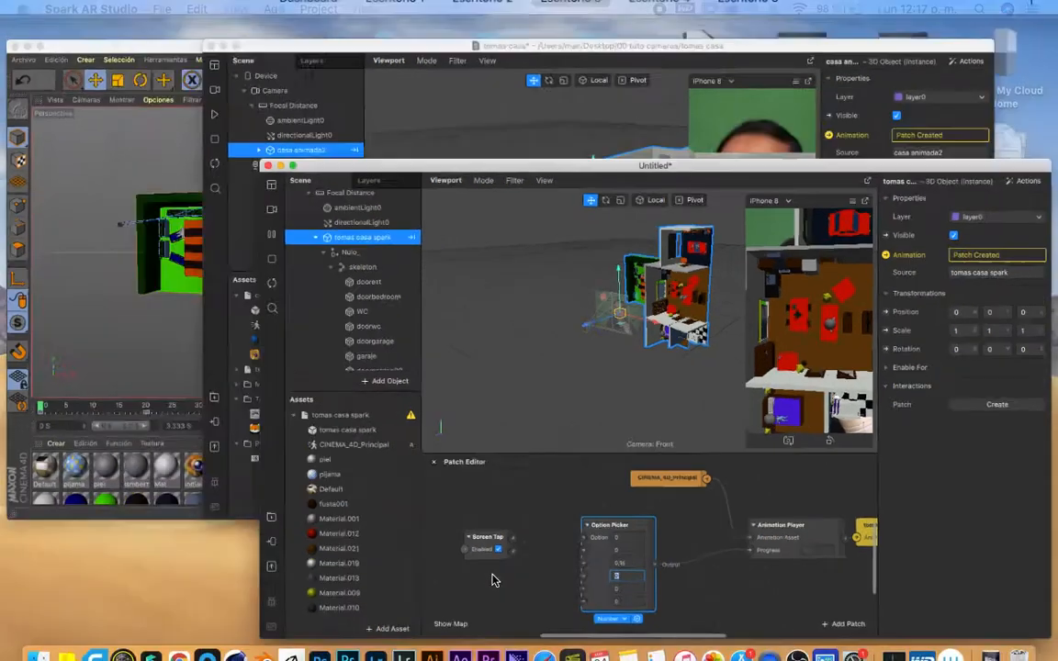
{"action": "left_click", "coordinate": [510, 162]}
{"action": "key", "text": "ctrl+Up"}
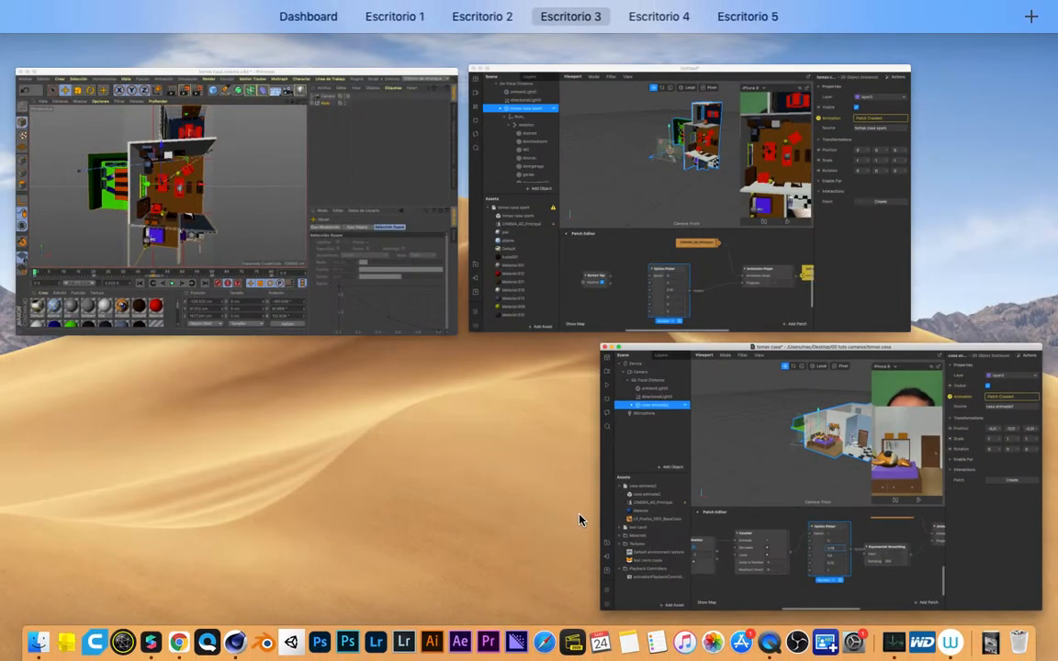
{"action": "left_click", "coordinate": [649, 206]}
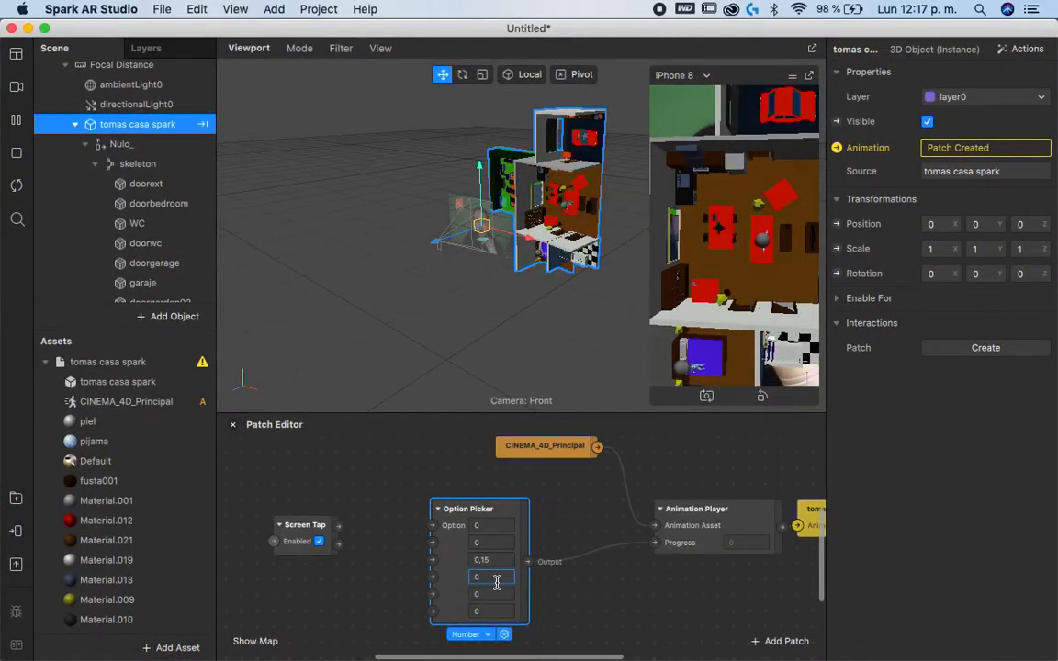
{"action": "type", "text": ",8"}
Step: Copy the last two Option Picker values from the reference project: 0,72 for the fourth and 1 for the fifth
{"action": "key", "text": "ctrl+Up"}
{"action": "left_click", "coordinate": [510, 162]}
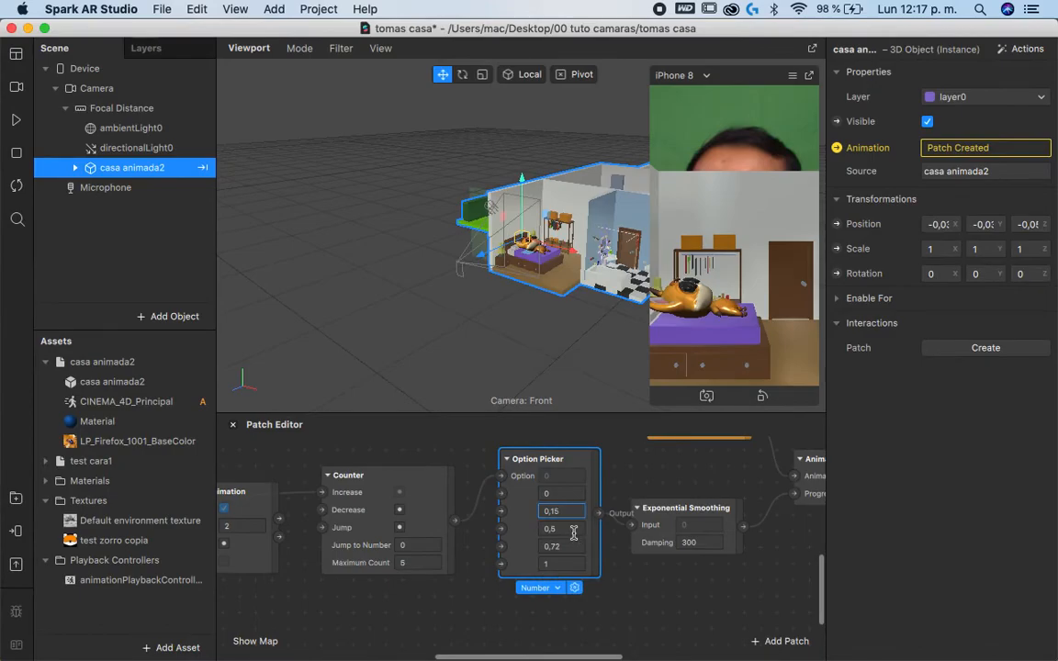
{"action": "key", "text": "ctrl+Up"}
{"action": "left_click", "coordinate": [570, 234]}
{"action": "left_click", "coordinate": [481, 592]}
{"action": "type", "text": "0,72"}
{"action": "left_click", "coordinate": [487, 611]}
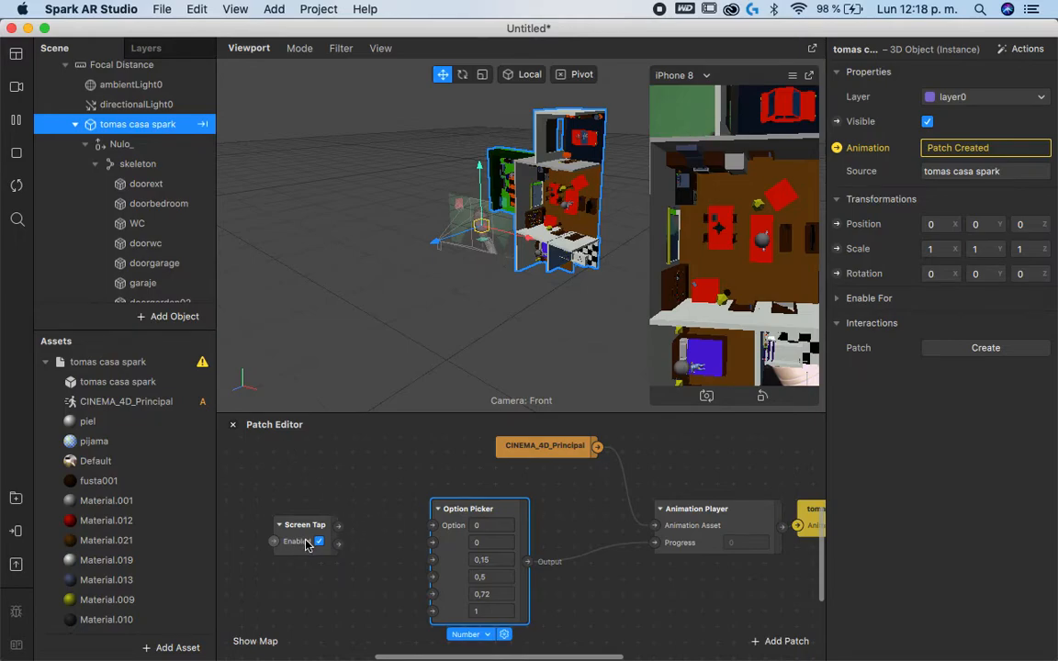
Step: Move the Screen Tap patch farther from the Option Picker to leave room for another patch between them
{"action": "left_click_drag", "start_coordinate": [306, 534], "coordinate": [195, 533]}
{"action": "scroll", "coordinate": [318, 540], "scroll_direction": "left", "scroll_amount": 3}
{"action": "left_click_drag", "start_coordinate": [272, 537], "coordinate": [432, 570]}
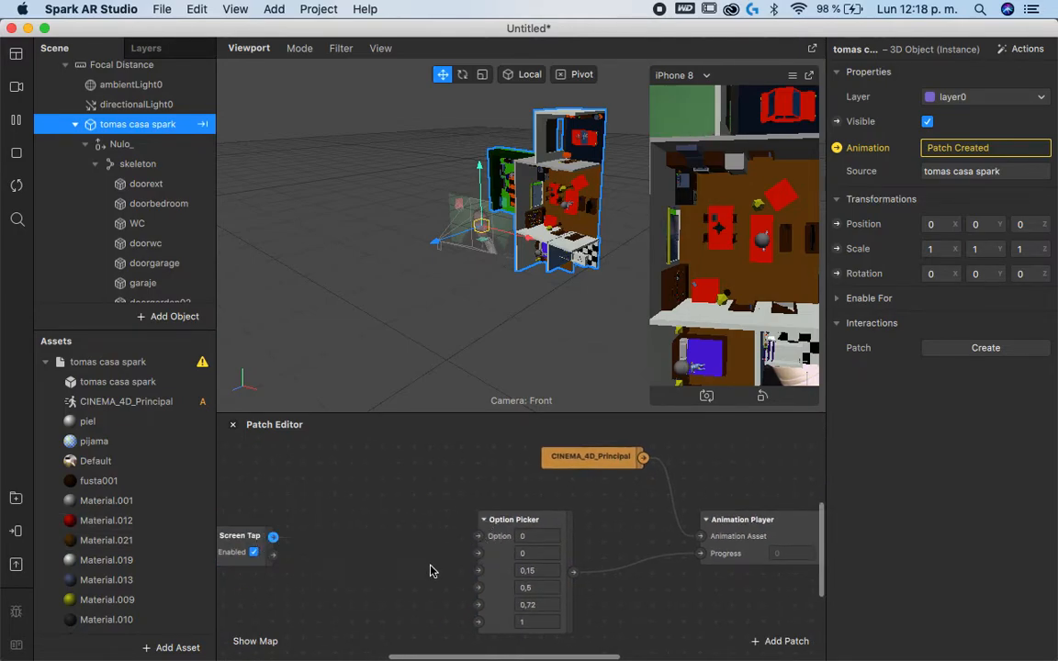
{"action": "scroll", "coordinate": [427, 547], "scroll_direction": "left", "scroll_amount": 3}
{"action": "left_click_drag", "start_coordinate": [339, 534], "coordinate": [308, 533]}
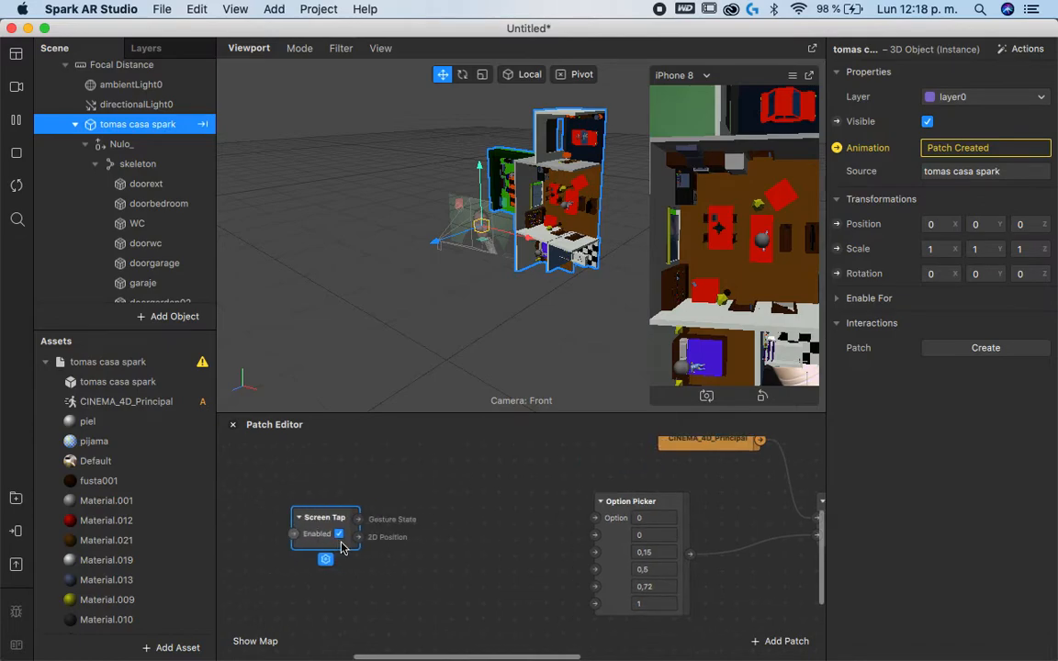
Step: Add a Counter patch and place it between the Screen Tap and Option Picker patches
{"action": "double_click", "coordinate": [420, 586]}
{"action": "type", "text": "cou"}
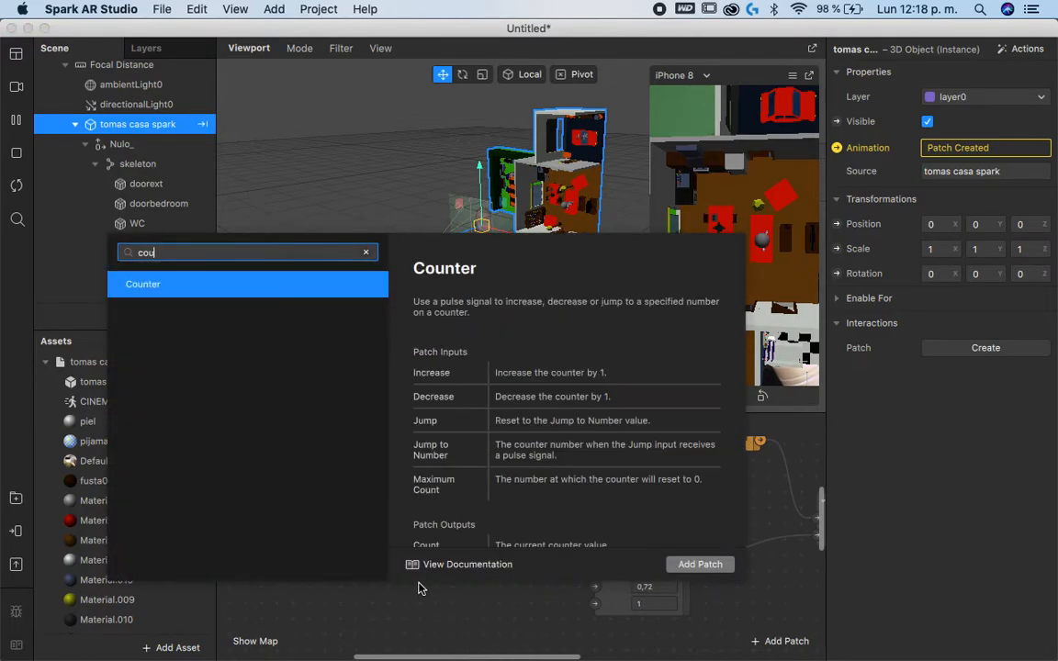
{"action": "key", "text": "Escape"}
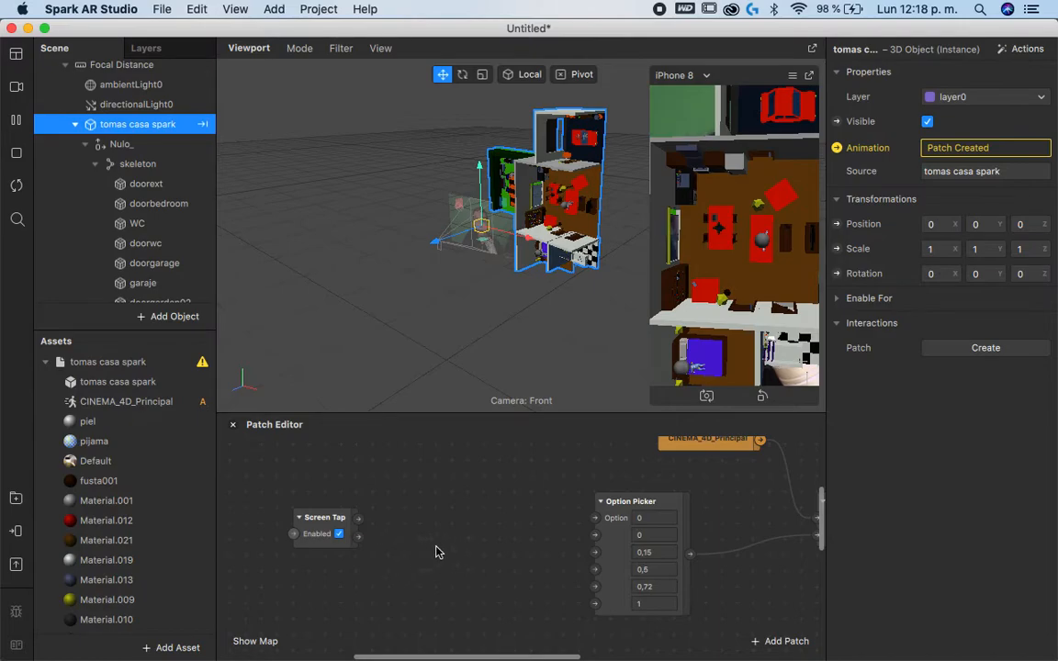
{"action": "scroll", "coordinate": [473, 529], "scroll_direction": "right", "scroll_amount": 5}
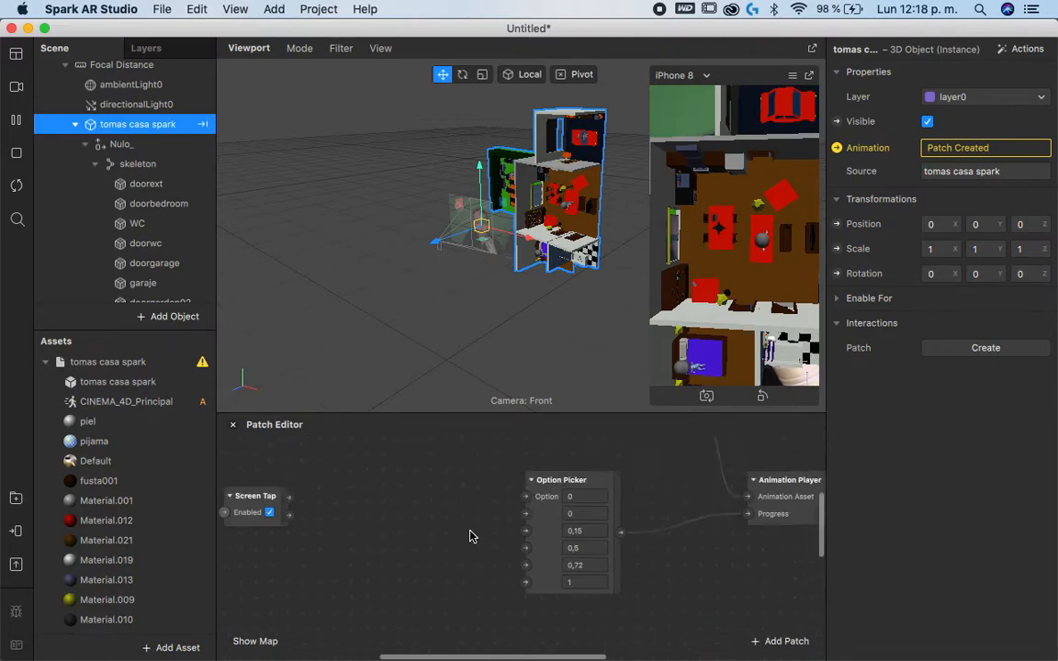
{"action": "scroll", "coordinate": [472, 536], "scroll_direction": "down", "scroll_amount": 10}
{"action": "double_click", "coordinate": [472, 642]}
{"action": "left_click_drag", "start_coordinate": [472, 642], "coordinate": [418, 543]}
{"action": "scroll", "coordinate": [420, 544], "scroll_direction": "up", "scroll_amount": 8}
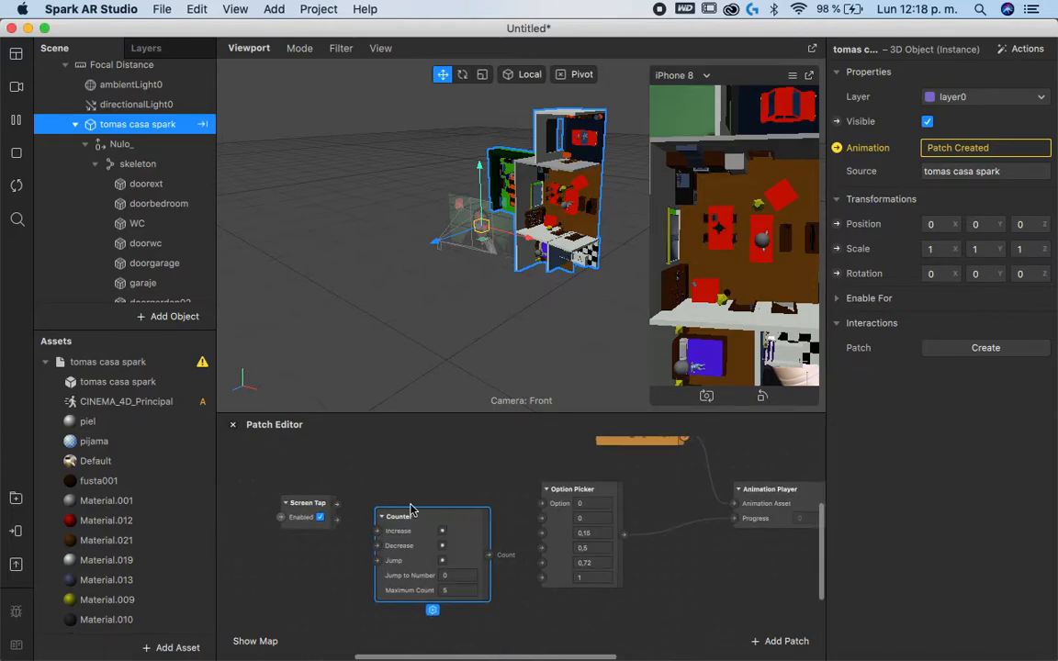
Step: Connect Screen Tap's gesture output to the Counter's Increase and the Counter's Count to the Option Picker's Option, keeping Maximum Count at 5
{"action": "scroll", "coordinate": [350, 489], "scroll_direction": "up", "scroll_amount": 3}
{"action": "left_click_drag", "start_coordinate": [333, 508], "coordinate": [384, 544]}
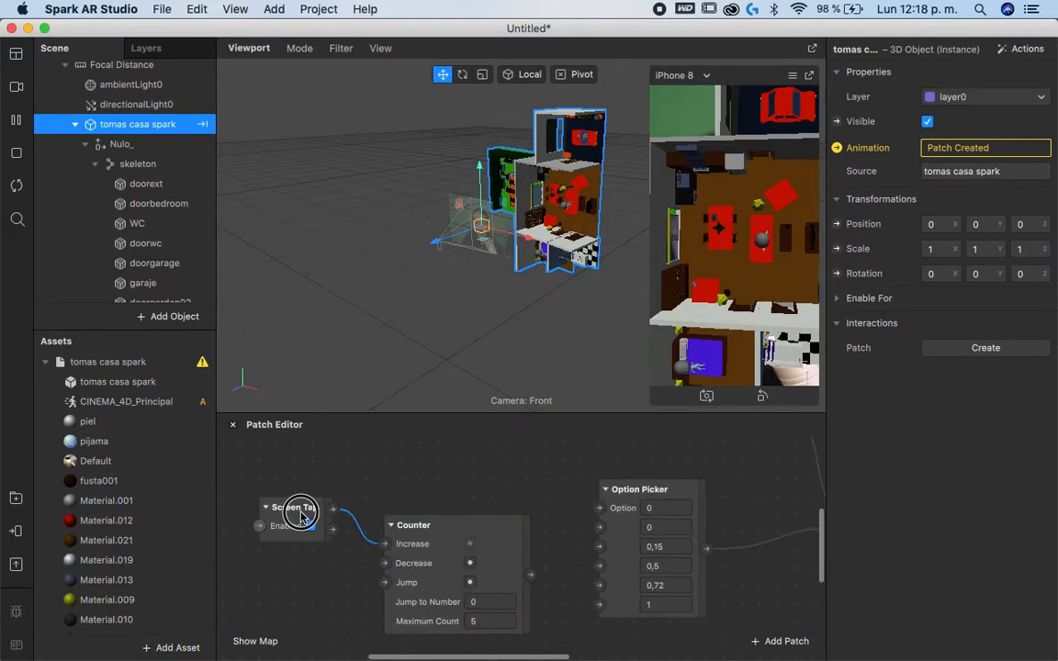
{"action": "left_click_drag", "start_coordinate": [307, 508], "coordinate": [217, 545]}
{"action": "left_click", "coordinate": [476, 621]}
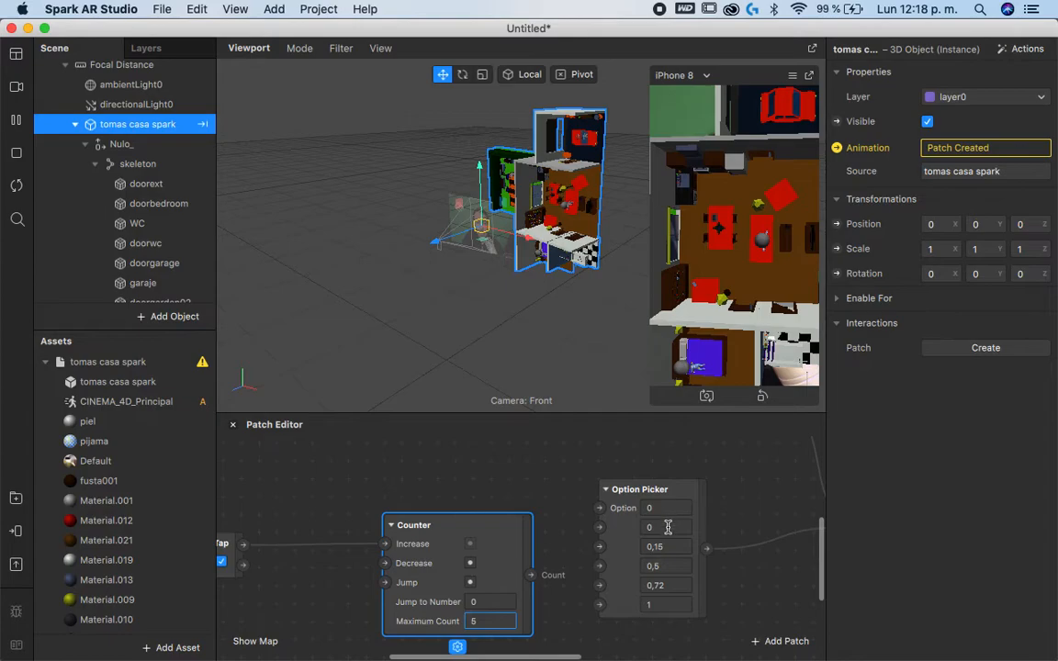
{"action": "left_click_drag", "start_coordinate": [532, 574], "coordinate": [593, 522]}
{"action": "left_click_drag", "start_coordinate": [502, 524], "coordinate": [462, 469]}
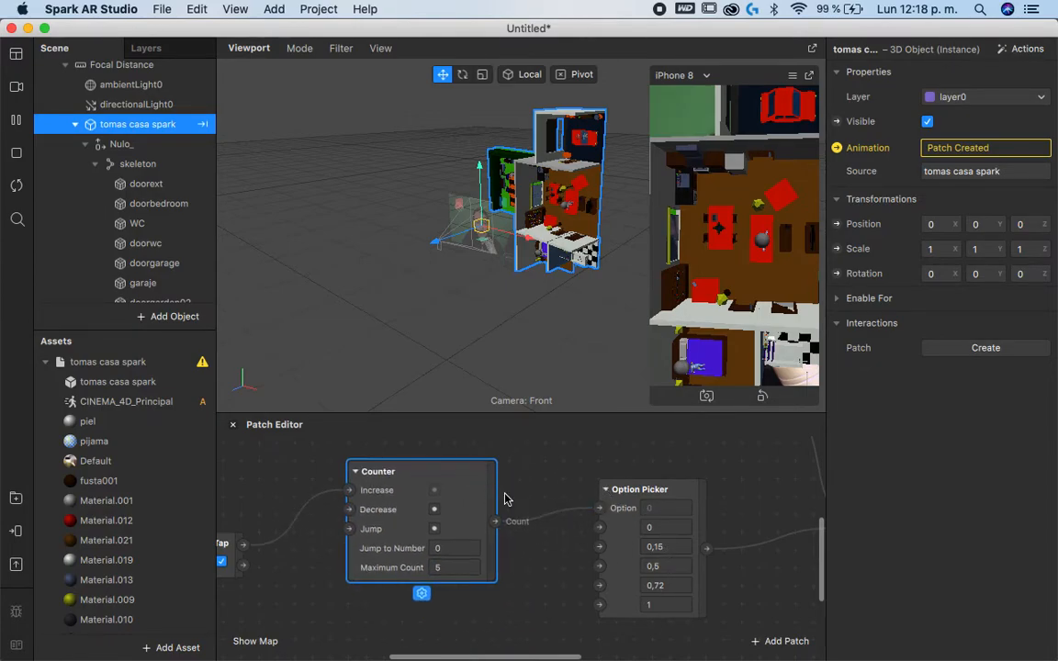
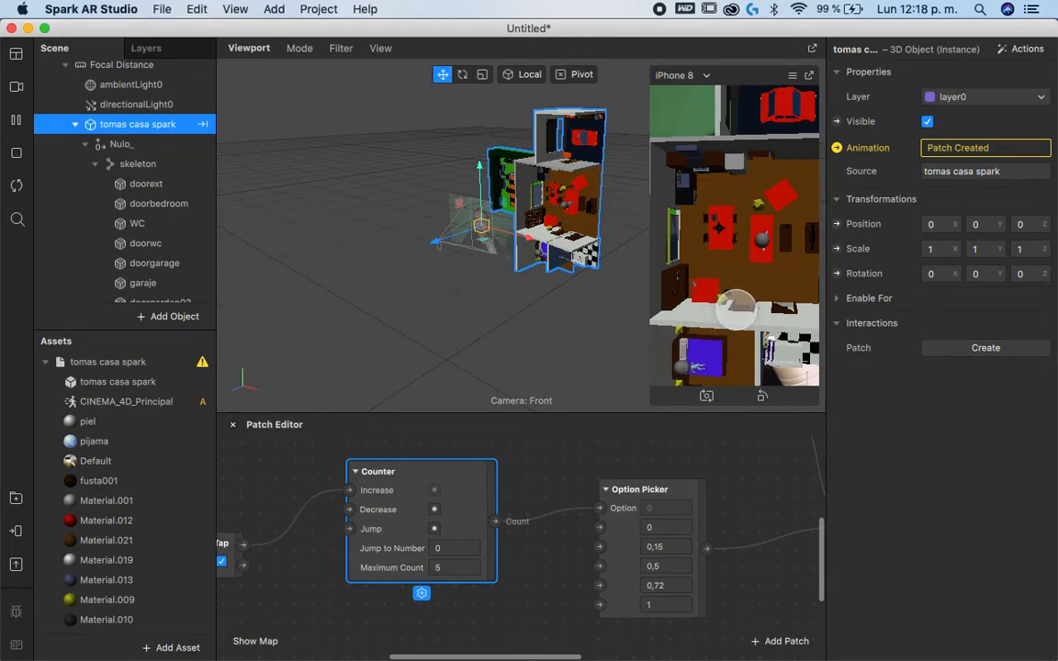
Step: Test the tap interaction by tapping repeatedly in the phone preview to cycle through the rooms
{"action": "left_click", "coordinate": [730, 312]}
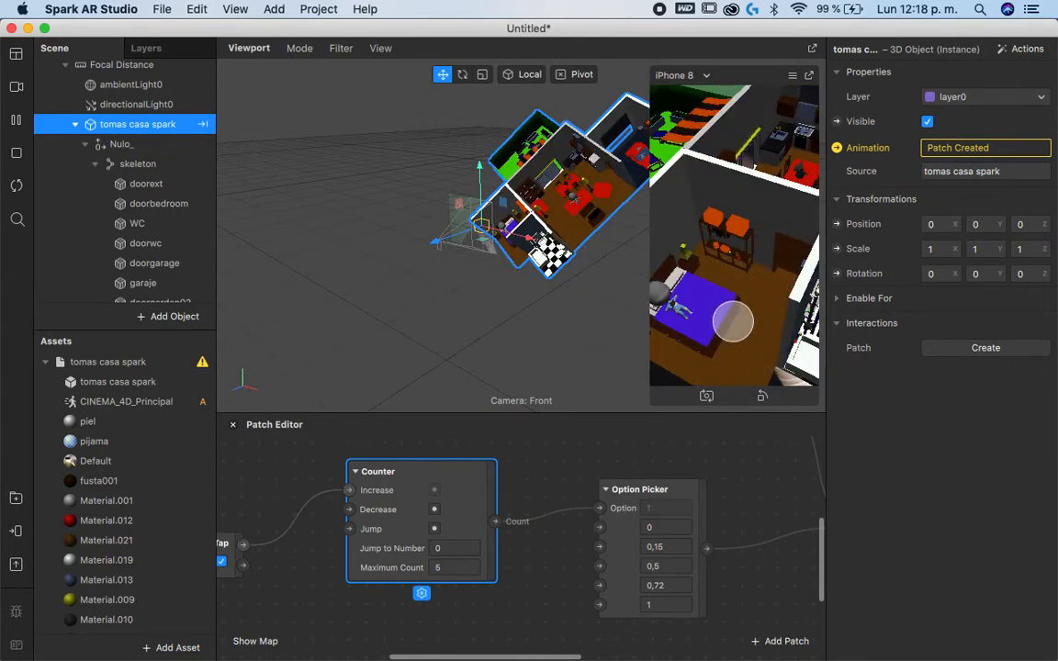
{"action": "left_click", "coordinate": [747, 290]}
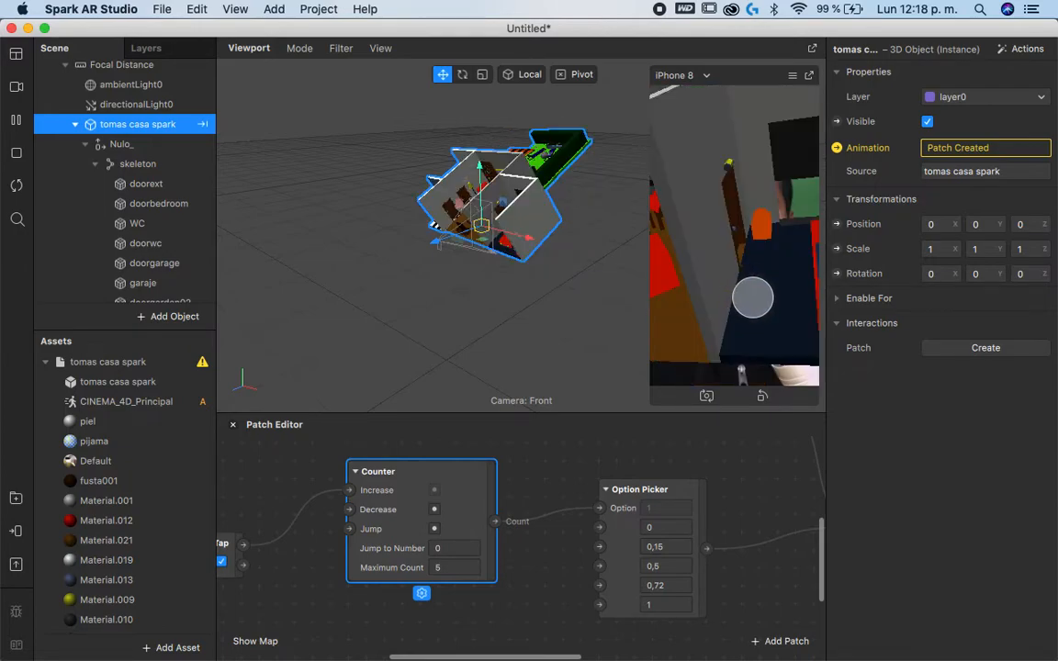
{"action": "left_click", "coordinate": [766, 292]}
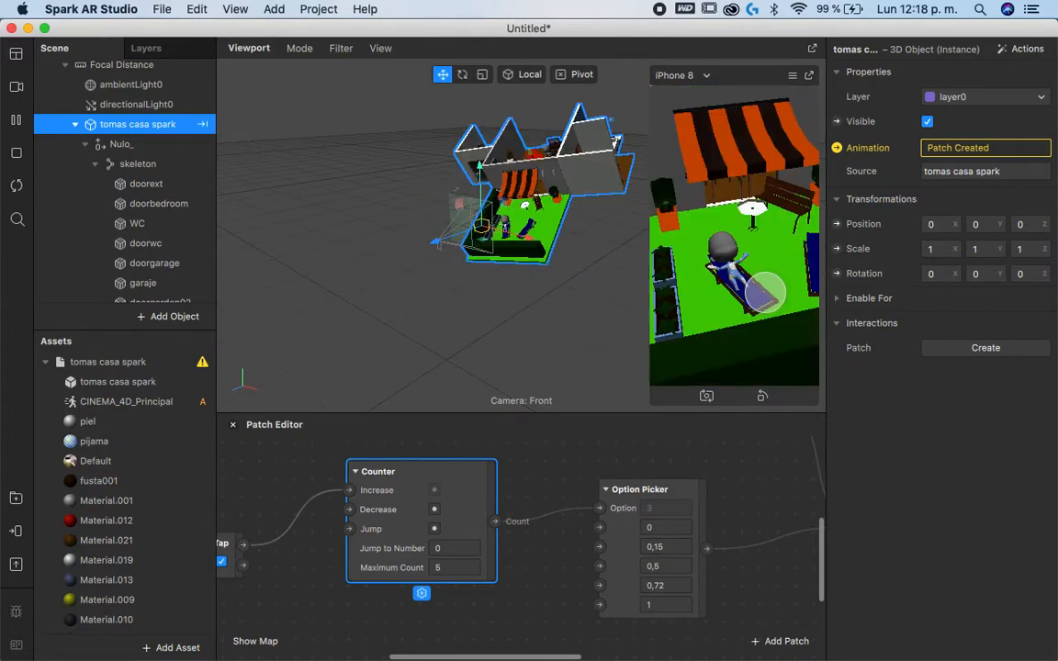
{"action": "left_click", "coordinate": [765, 293]}
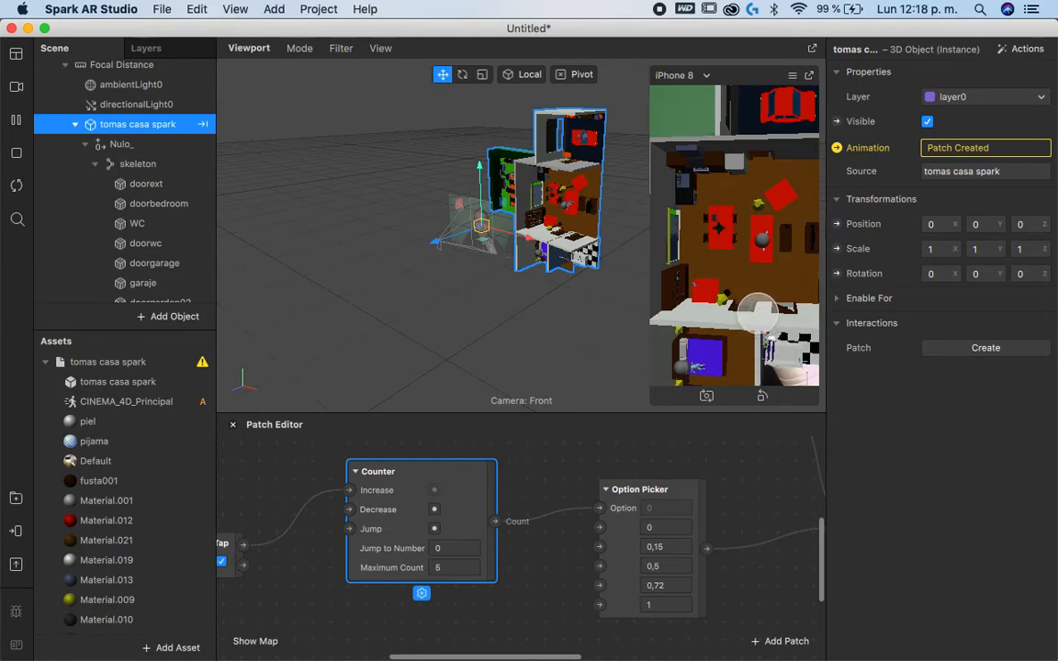
{"action": "left_click", "coordinate": [777, 355]}
Step: Try 0,12, 0,6 and 0,2 as the Option Picker's second value to frame the bedroom
{"action": "left_click", "coordinate": [674, 544]}
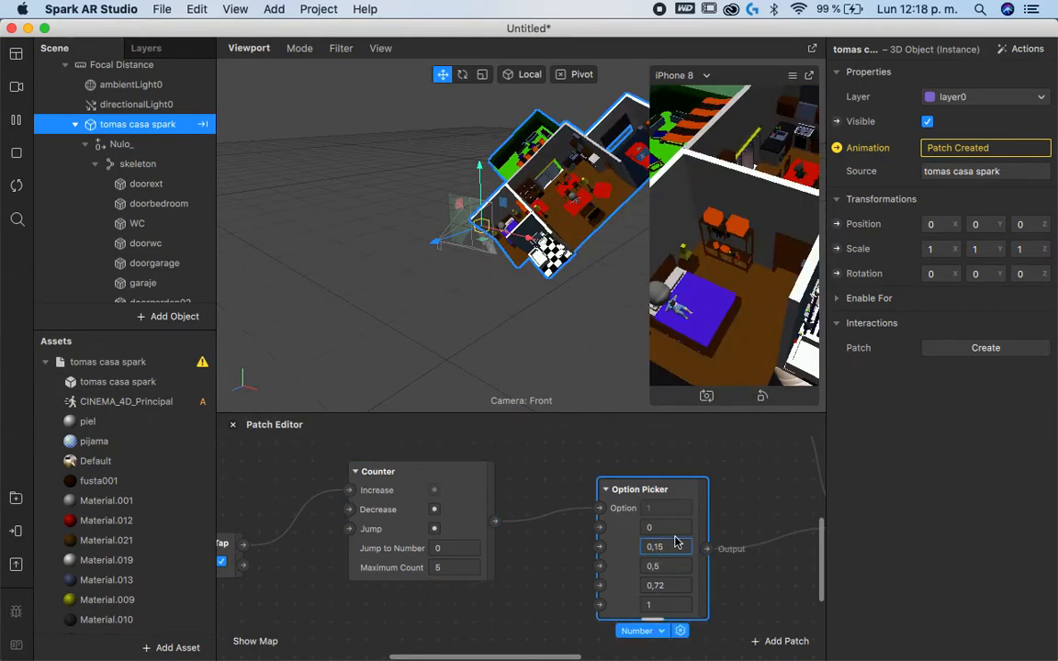
{"action": "key", "text": "Return"}
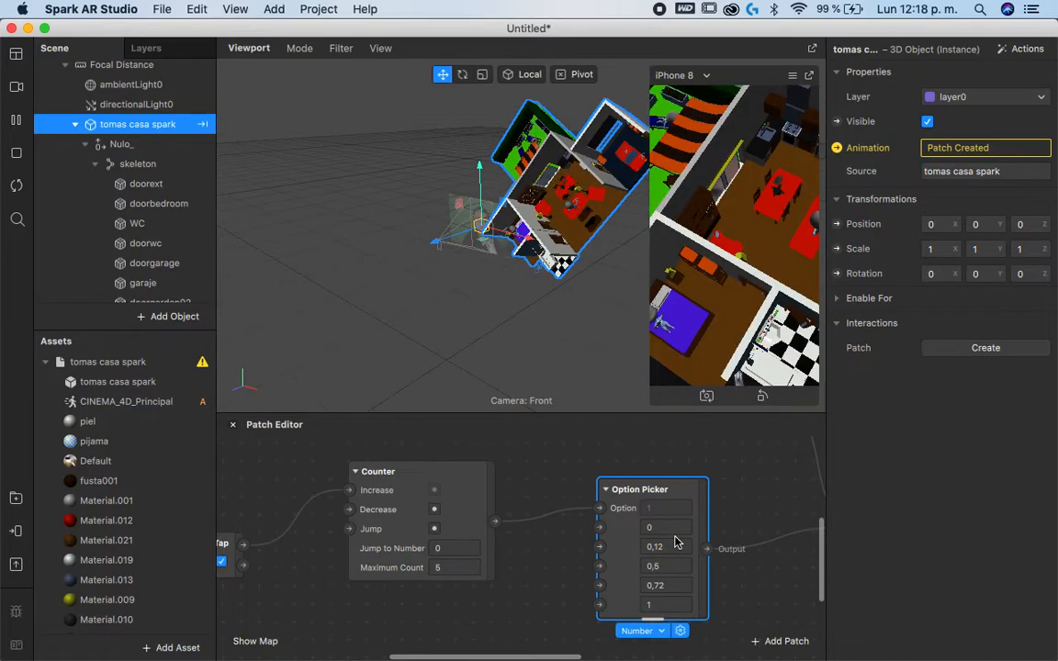
{"action": "left_click", "coordinate": [673, 547]}
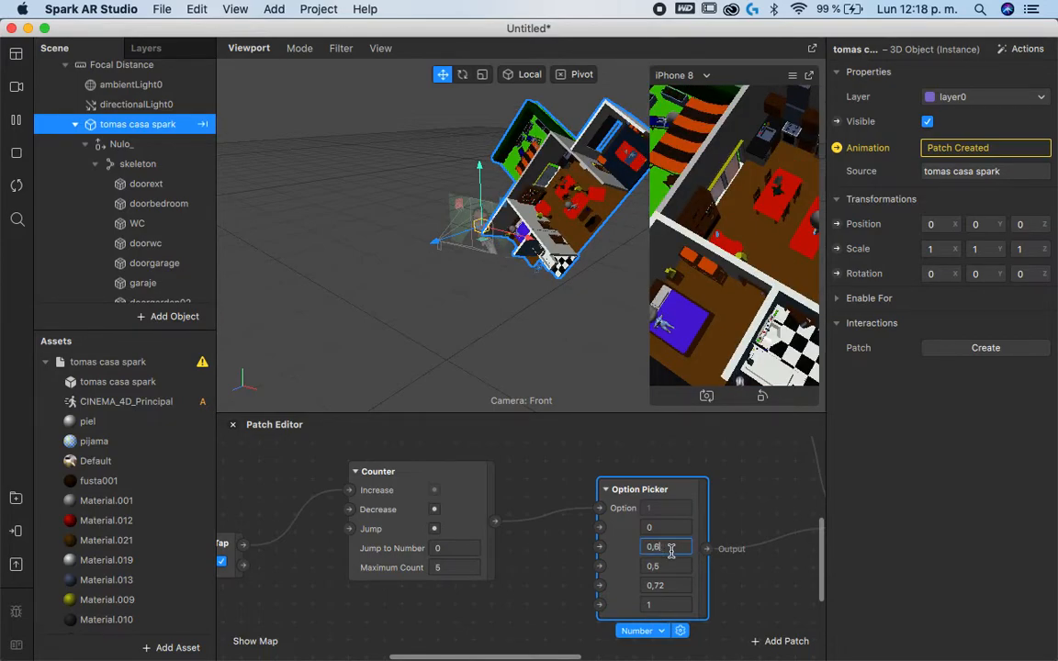
{"action": "key", "text": "Return"}
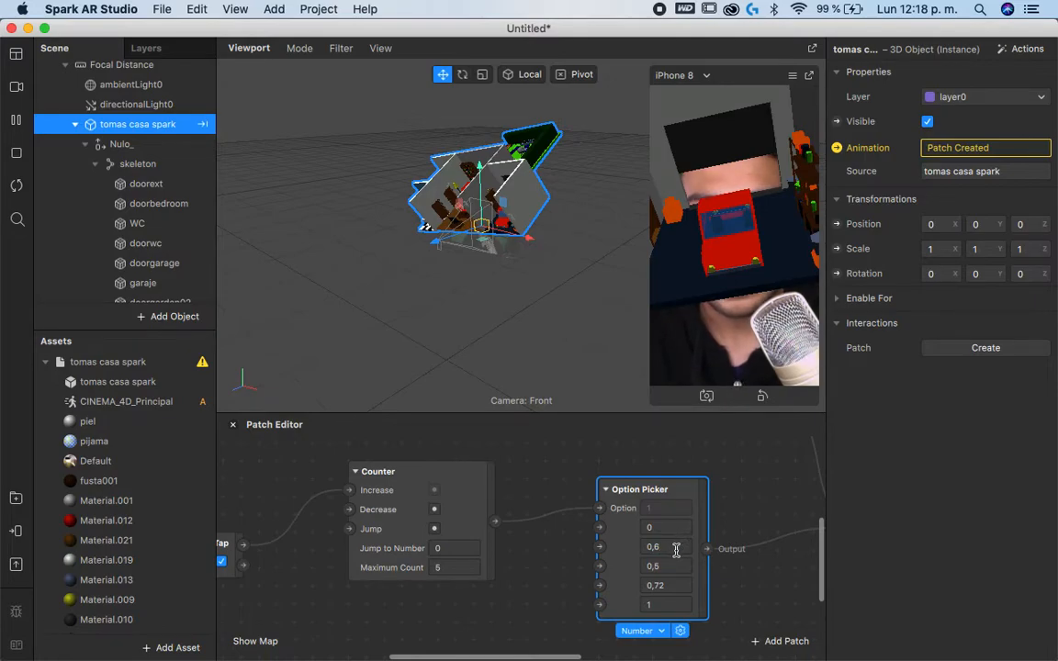
{"action": "left_click", "coordinate": [676, 548]}
{"action": "type", "text": "0,"}
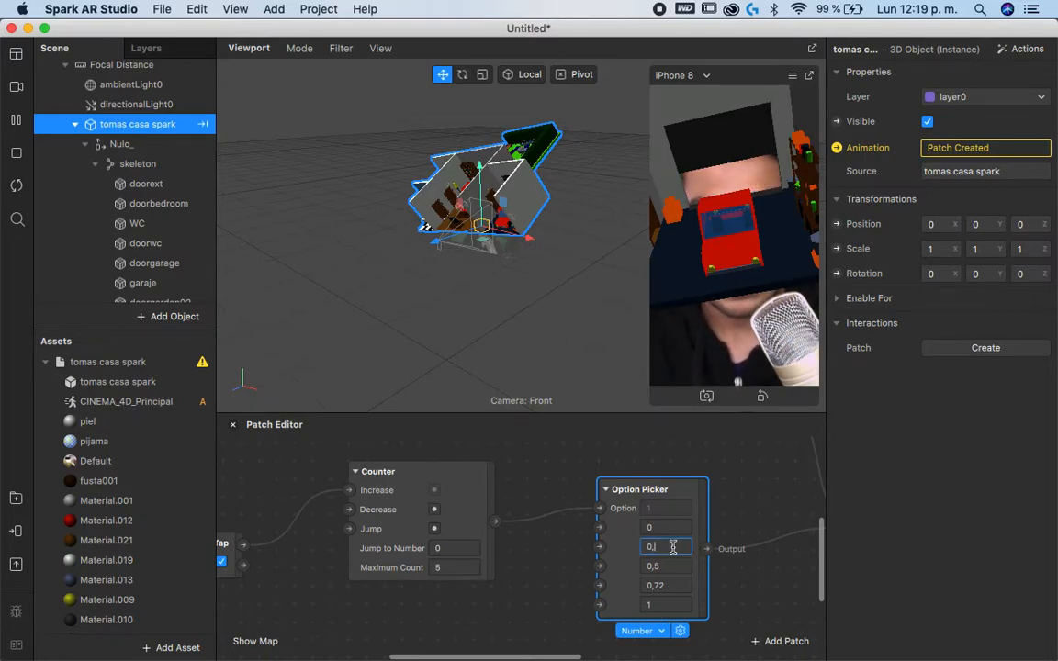
{"action": "type", "text": "2"}
{"action": "key", "text": "Return"}
Step: Try 0,1 and 0,15 as the Option Picker's second value
{"action": "left_click", "coordinate": [673, 548]}
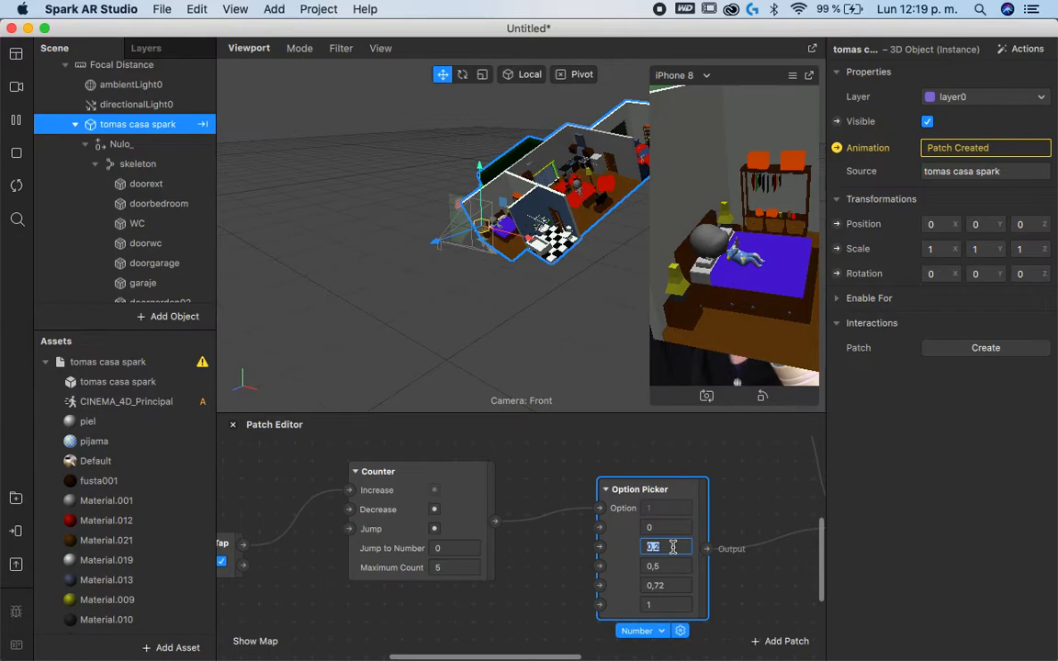
{"action": "type", "text": "0,1"}
{"action": "key", "text": "Return"}
{"action": "left_click", "coordinate": [674, 547]}
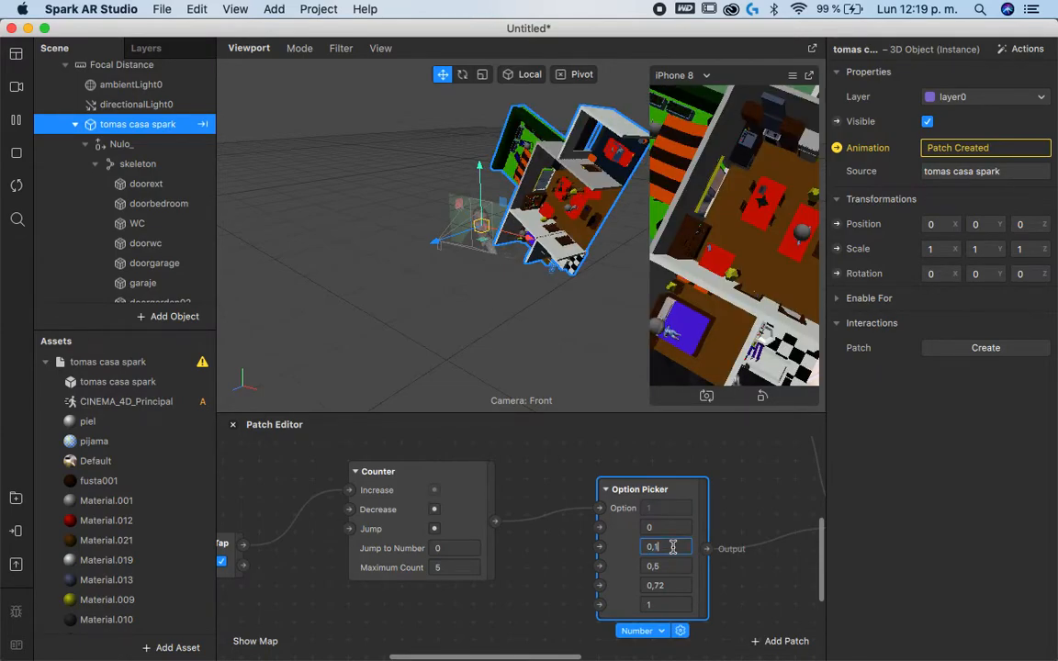
{"action": "type", "text": "5"}
{"action": "key", "text": "Return"}
Step: Set the Option Picker's second value to 0,2
{"action": "left_click", "coordinate": [674, 548]}
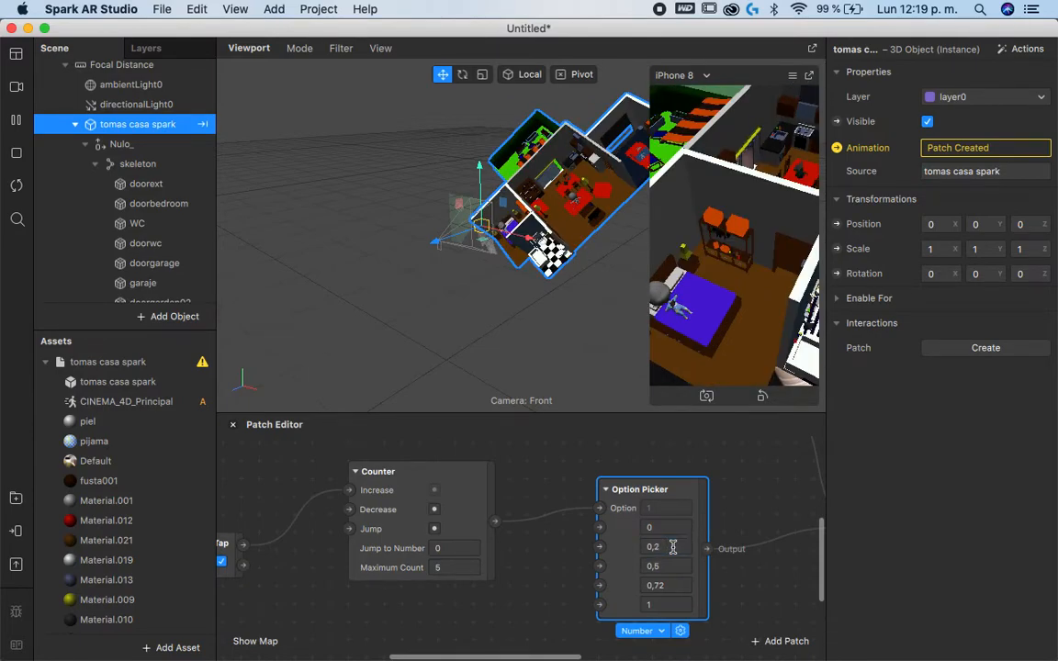
{"action": "type", "text": "0,2"}
{"action": "key", "text": "Return"}
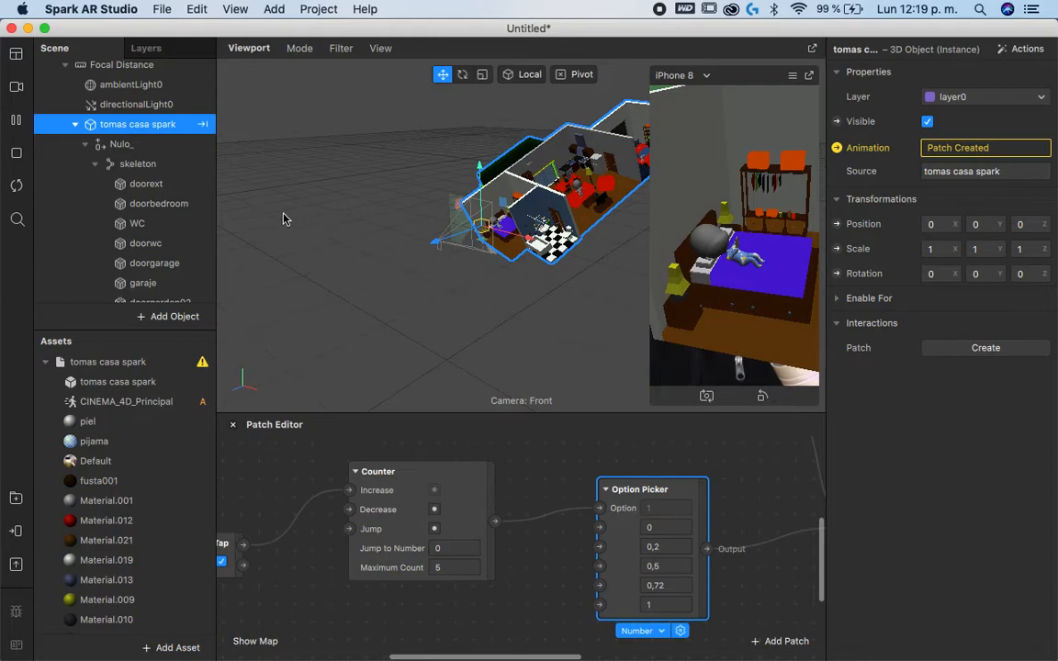
Step: Move the tomas casa spark object along Z to about 0,25 and advance the preview to the next room
{"action": "left_click", "coordinate": [449, 240]}
{"action": "left_click_drag", "start_coordinate": [449, 241], "coordinate": [438, 272]}
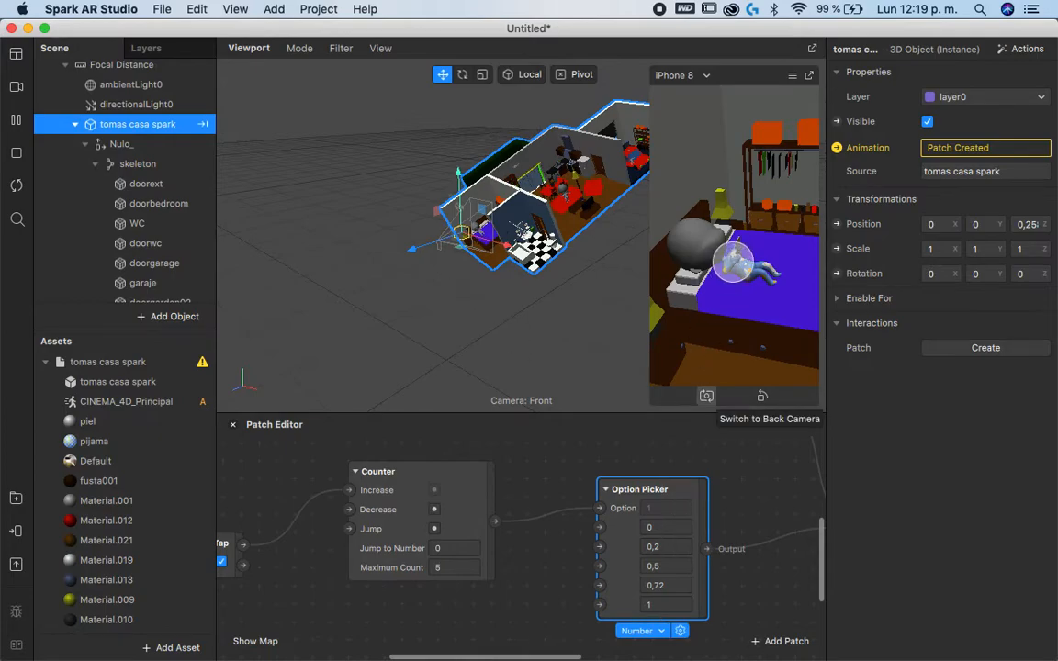
{"action": "left_click", "coordinate": [749, 284]}
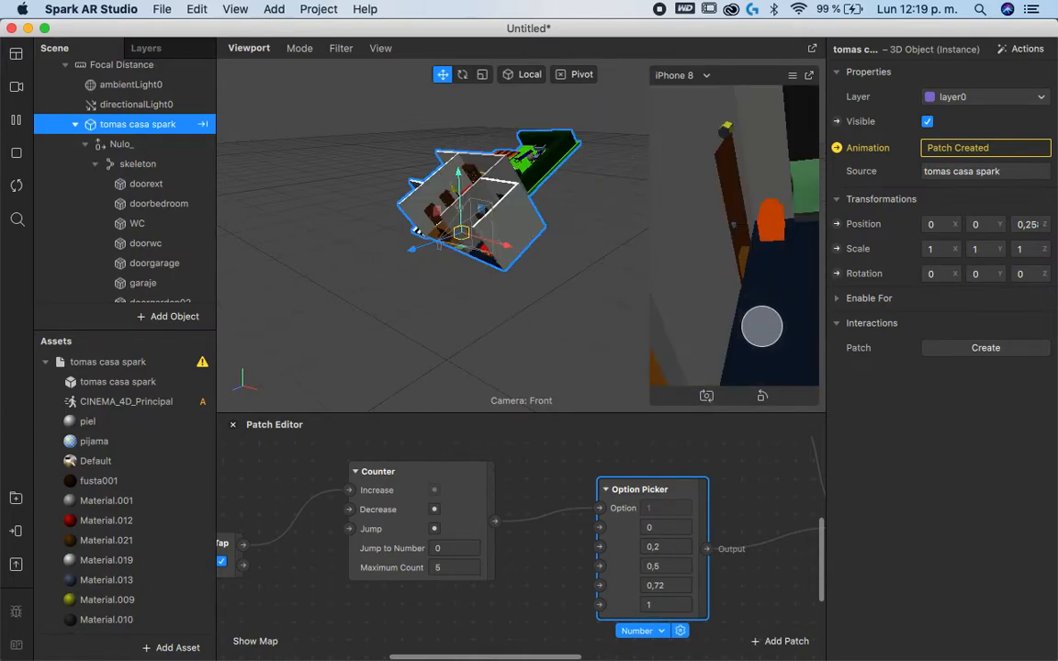
Step: Try 0,4 and 0,39 as the Option Picker's third value to frame the next room
{"action": "left_click", "coordinate": [669, 566]}
{"action": "type", "text": "24"}
{"action": "key", "text": "Return"}
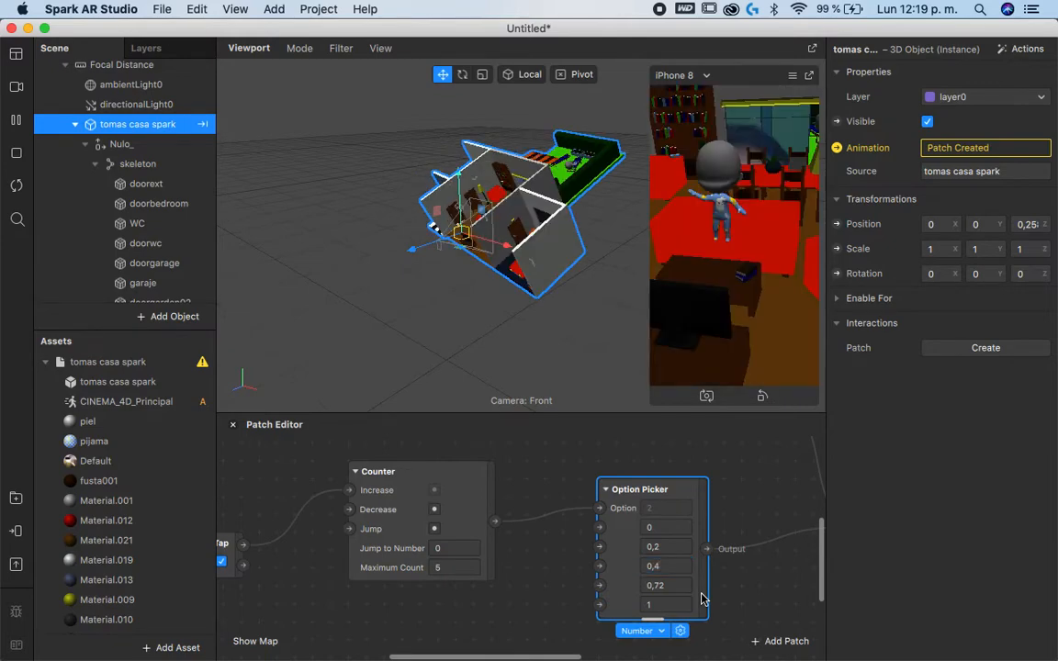
{"action": "left_click", "coordinate": [677, 567]}
{"action": "type", "text": "0,39"}
{"action": "key", "text": "Return"}
Step: Set the Option Picker's third value to 0,38
{"action": "left_click", "coordinate": [677, 567]}
{"action": "type", "text": "0,3"}
{"action": "key", "text": "Return"}
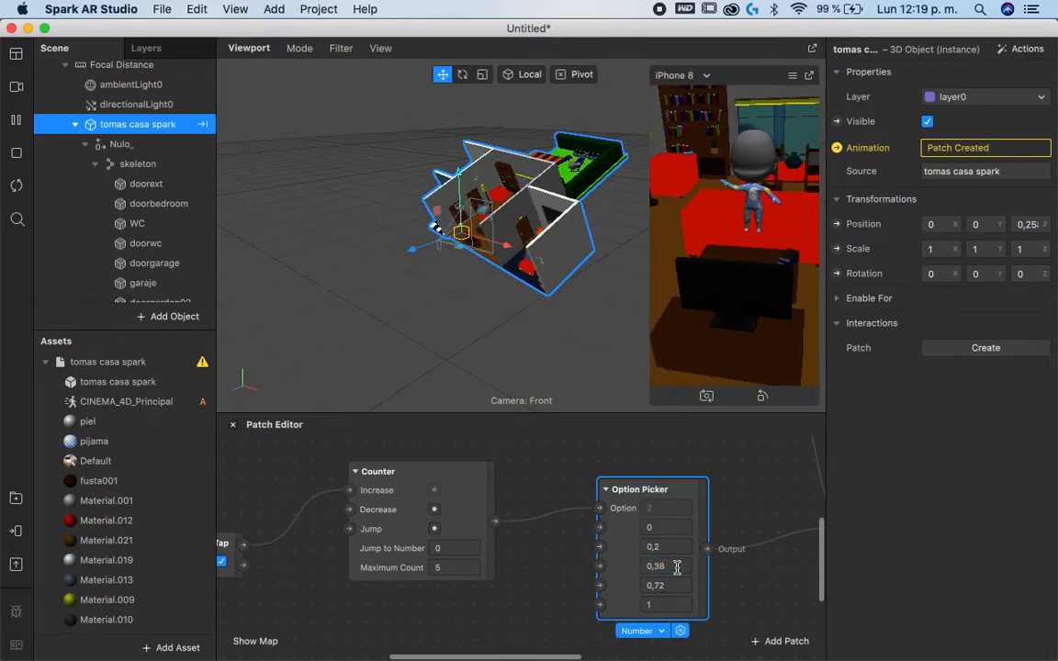
Step: Set the third value of the Option Picker to 0,39 and advance the phone preview to the next scene
{"action": "left_click", "coordinate": [677, 567]}
{"action": "type", "text": "0,39"}
{"action": "key", "text": "Return"}
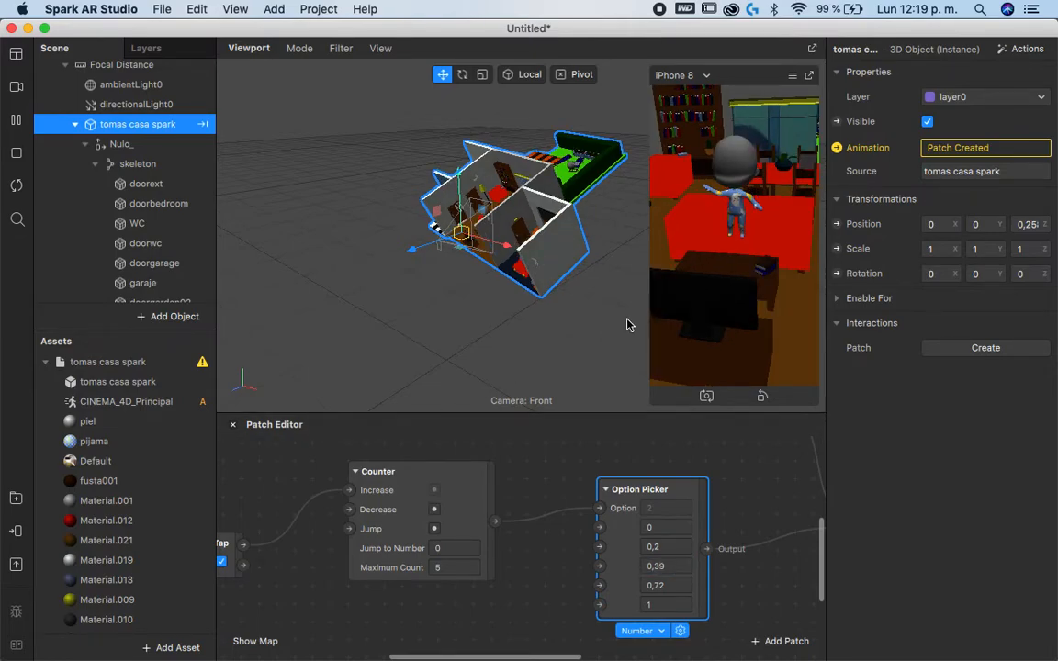
{"action": "left_click", "coordinate": [723, 350]}
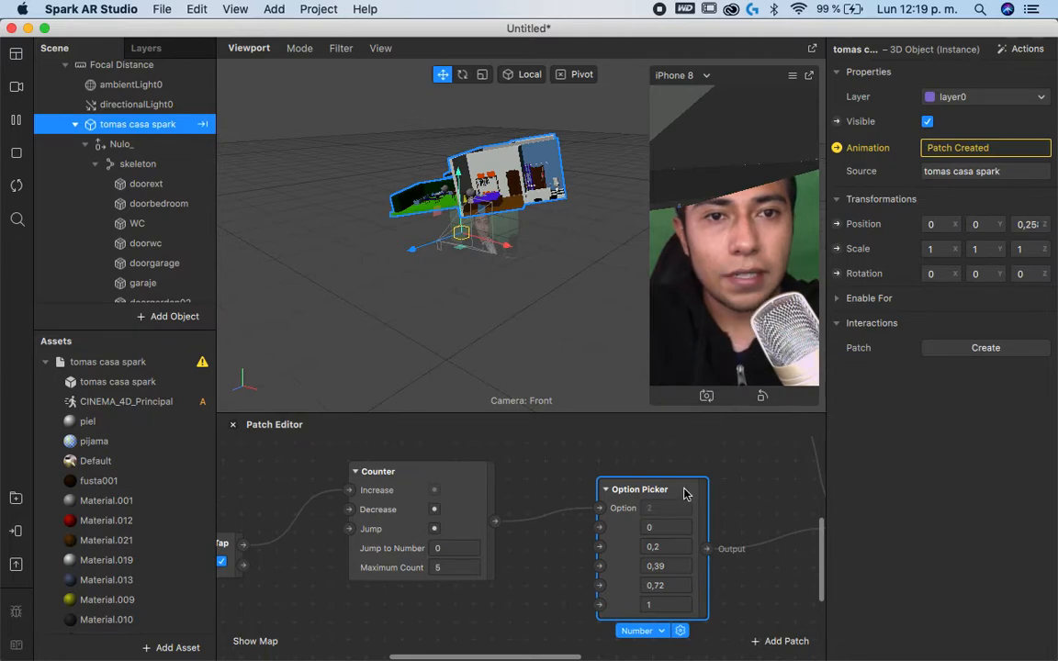
Step: Try 0,5, 0,6 and 0,7 as the fourth value of the Option Picker
{"action": "left_click", "coordinate": [674, 586]}
{"action": "type", "text": "0,5"}
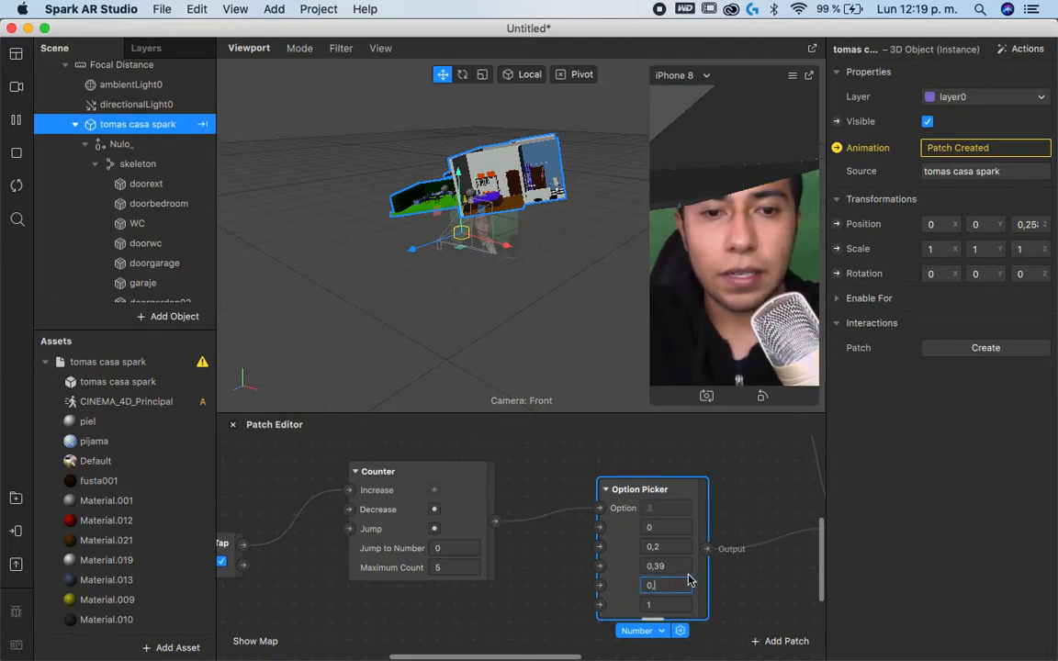
{"action": "key", "text": "Return"}
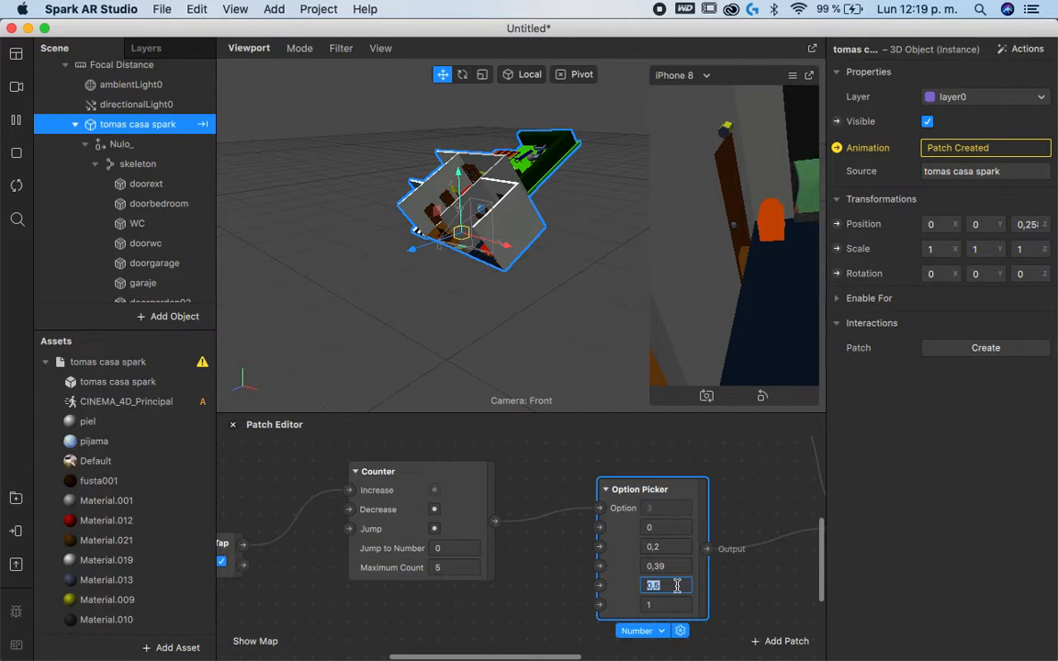
{"action": "key", "text": "Return"}
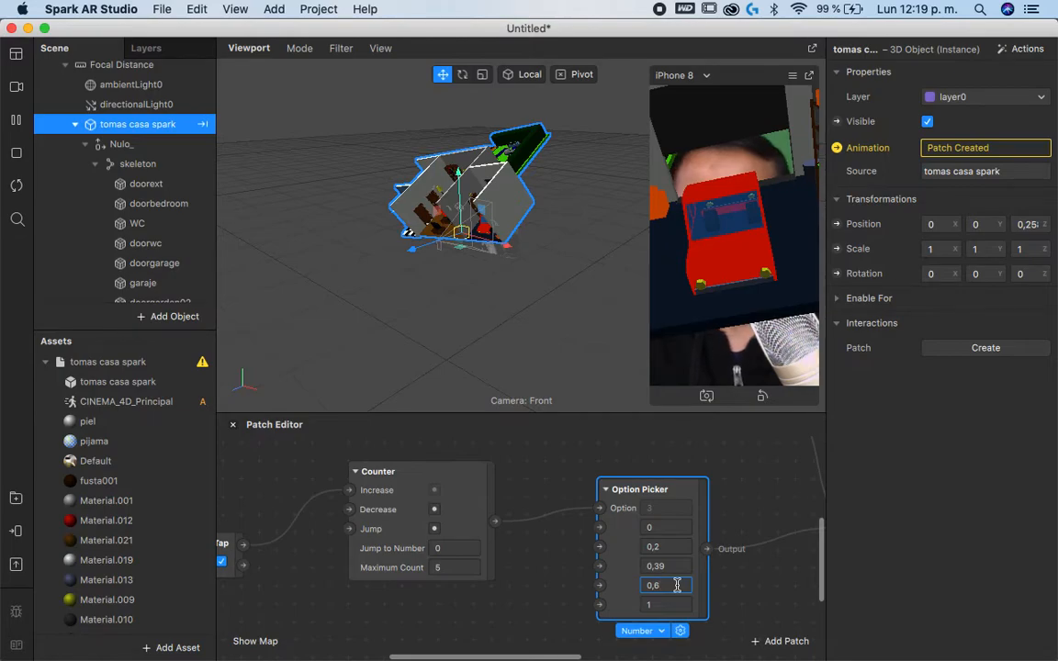
{"action": "type", "text": "7"}
{"action": "key", "text": "Return"}
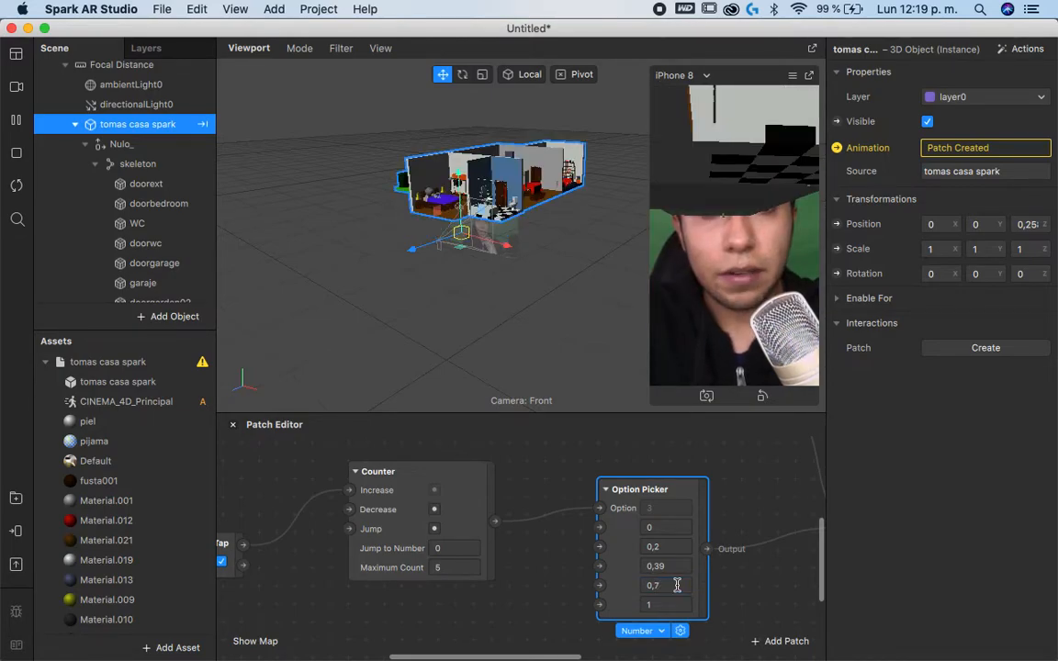
Step: Try 0,55, 0,56 and 0,54 as the Option Picker's fourth value to fine-tune the car scene
{"action": "key", "text": "BackSpace"}
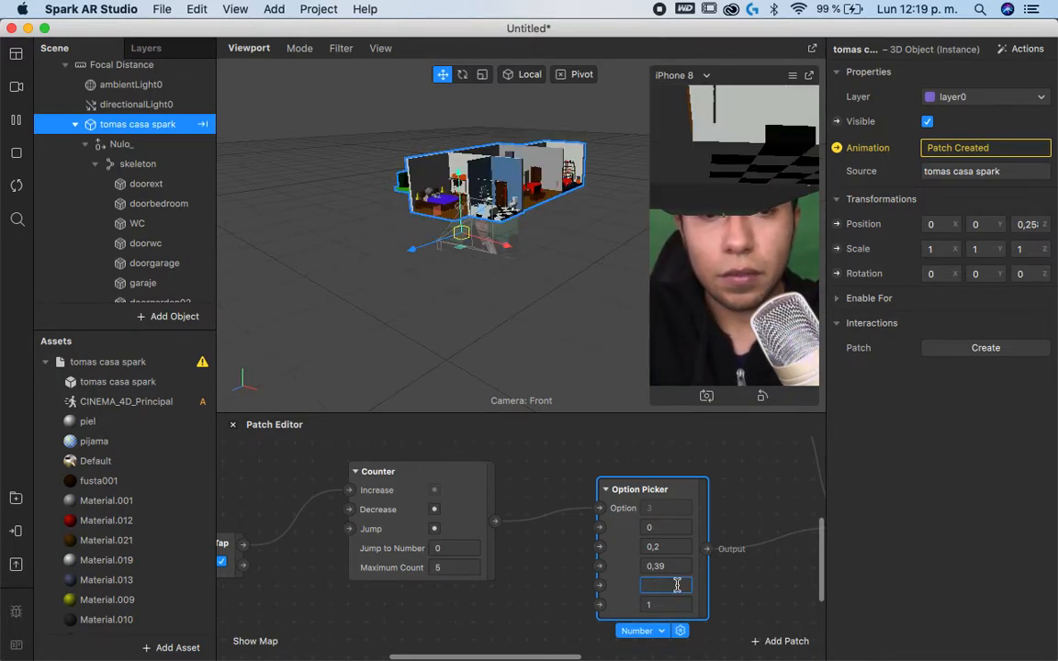
{"action": "type", "text": "0,55"}
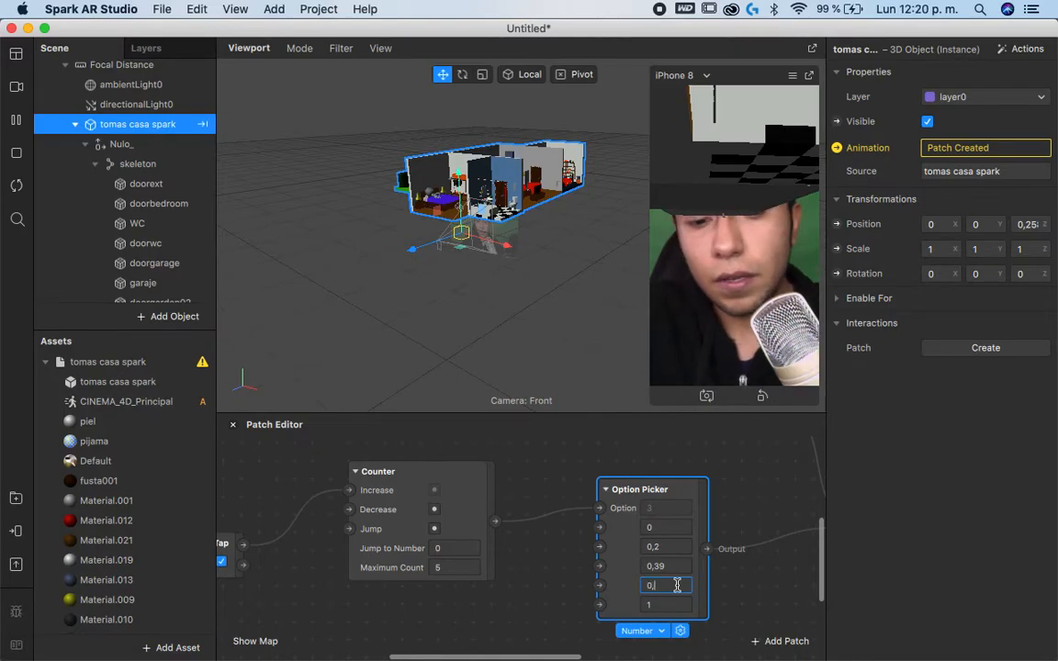
{"action": "key", "text": "Return"}
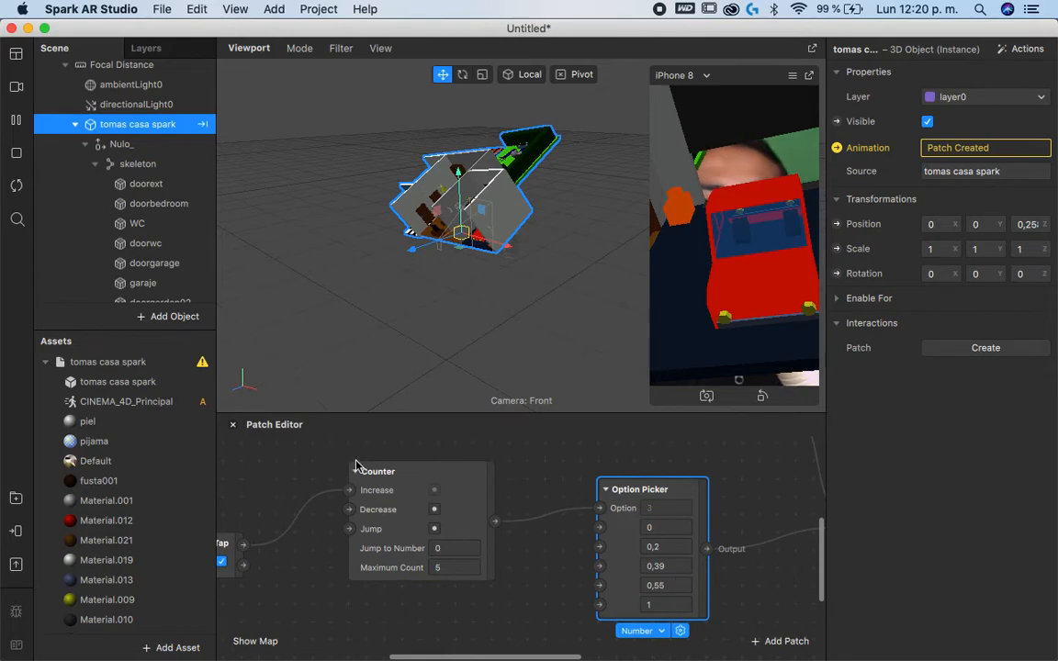
{"action": "left_click", "coordinate": [670, 586]}
{"action": "key", "text": "Return"}
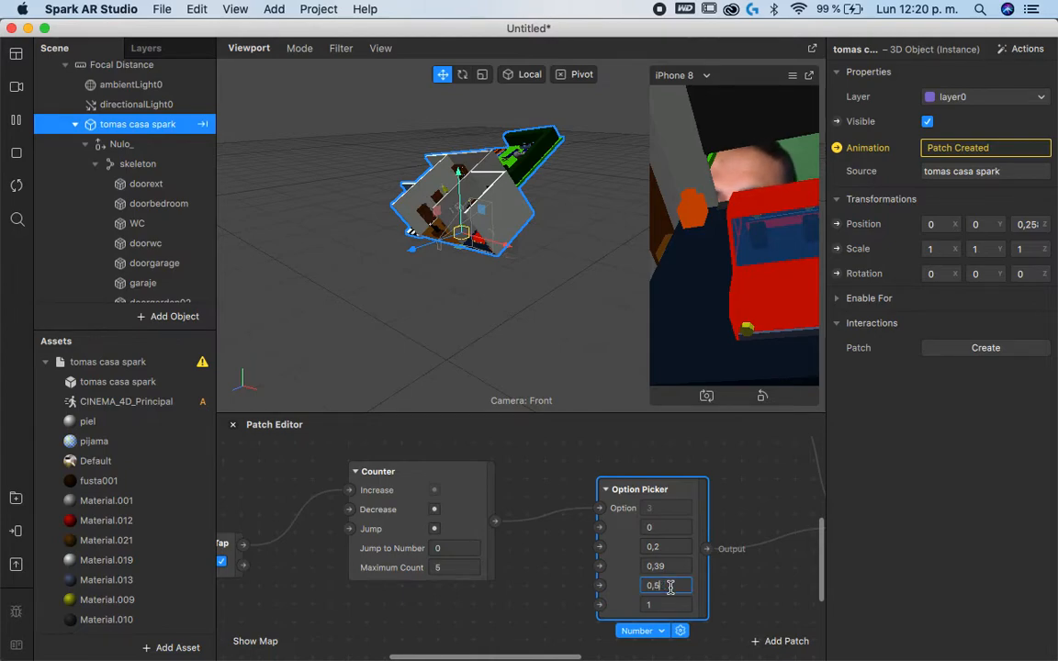
{"action": "key", "text": "Return"}
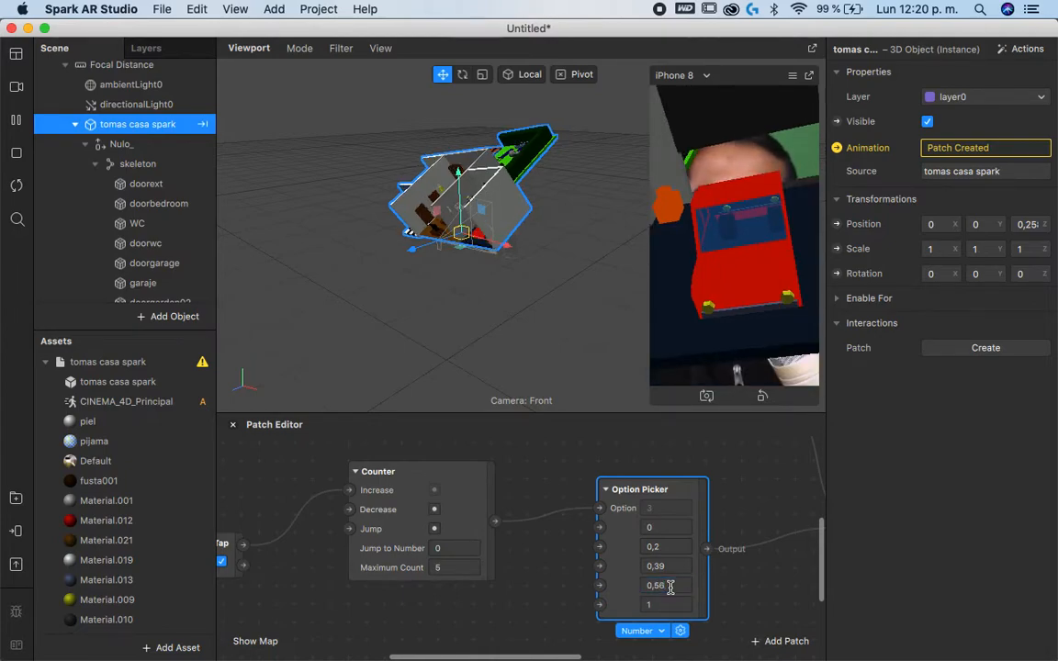
{"action": "type", "text": "4"}
{"action": "key", "text": "Return"}
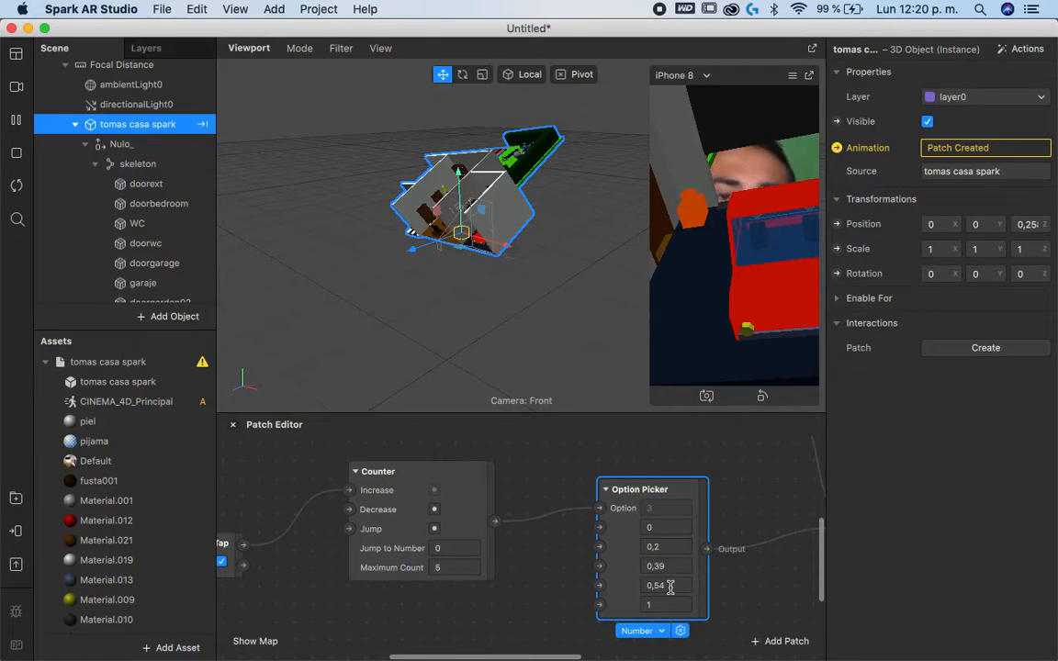
Step: Compare 0,56 and 0,55 for the Option Picker's fourth value and settle on 0,56
{"action": "left_click", "coordinate": [670, 586]}
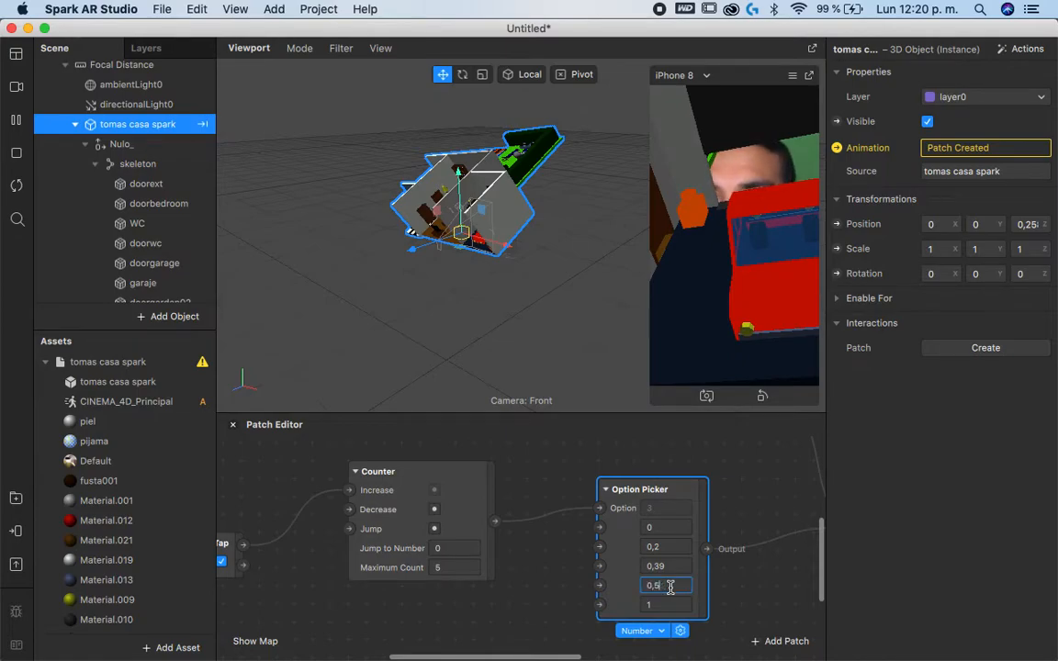
{"action": "key", "text": "Return"}
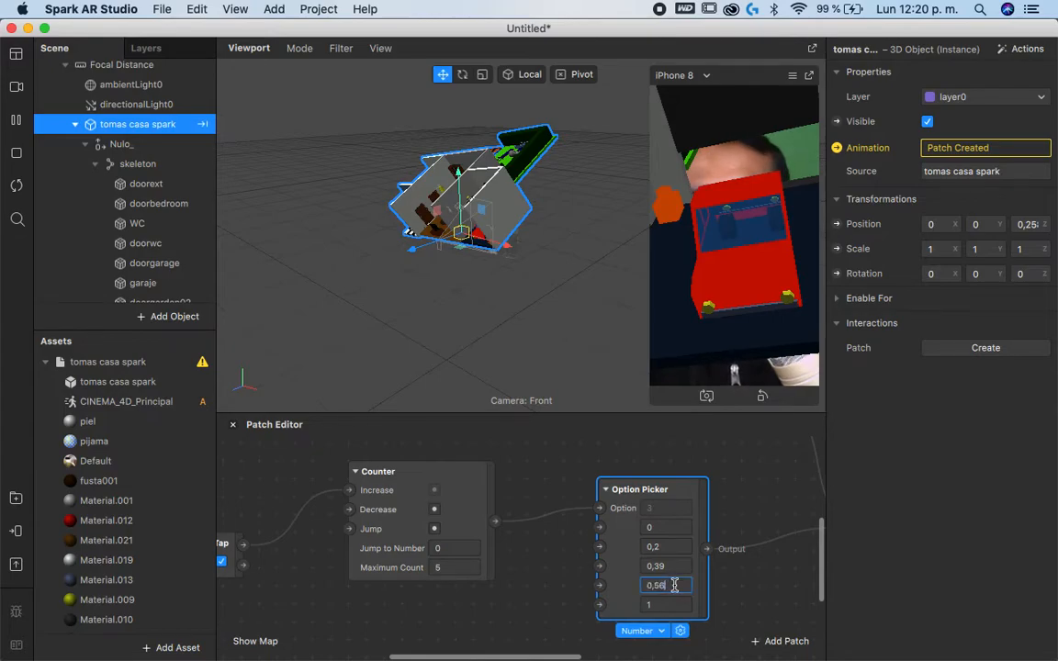
{"action": "key", "text": "Return"}
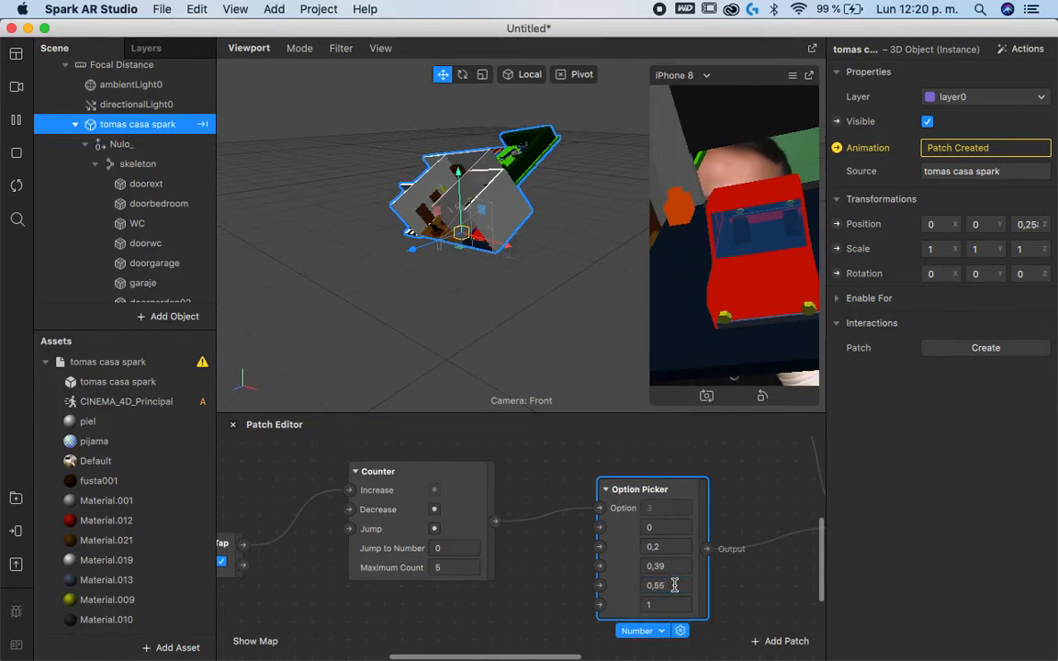
{"action": "key", "text": "BackSpace"}
{"action": "type", "text": "6"}
{"action": "key", "text": "Return"}
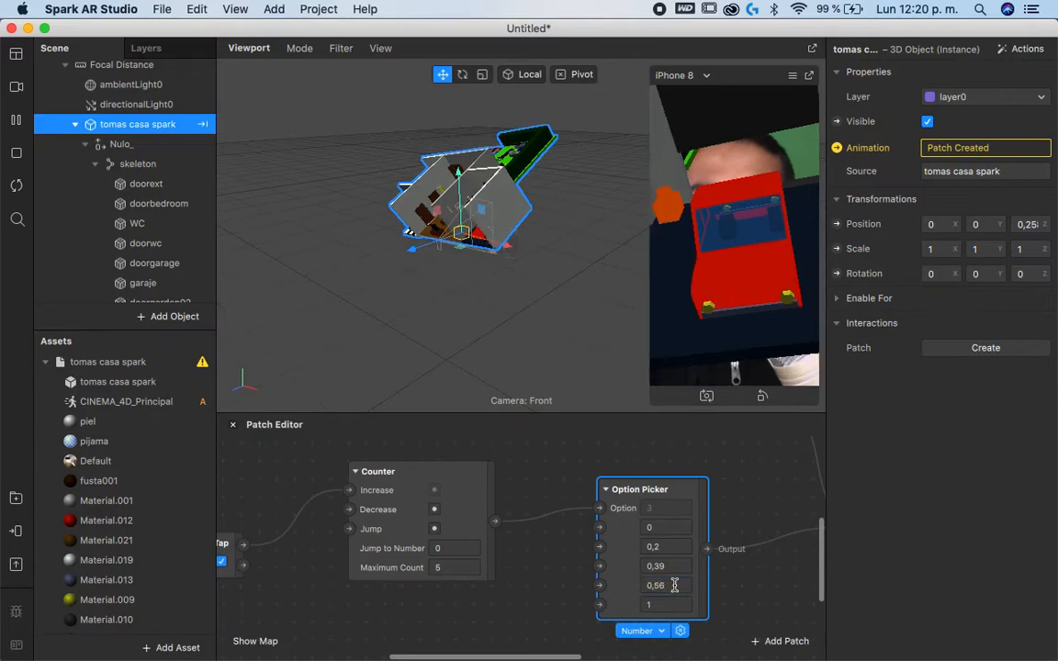
Step: Test the screen-tap interaction by cycling through all the house scenes in the phone preview
{"action": "left_click", "coordinate": [730, 324]}
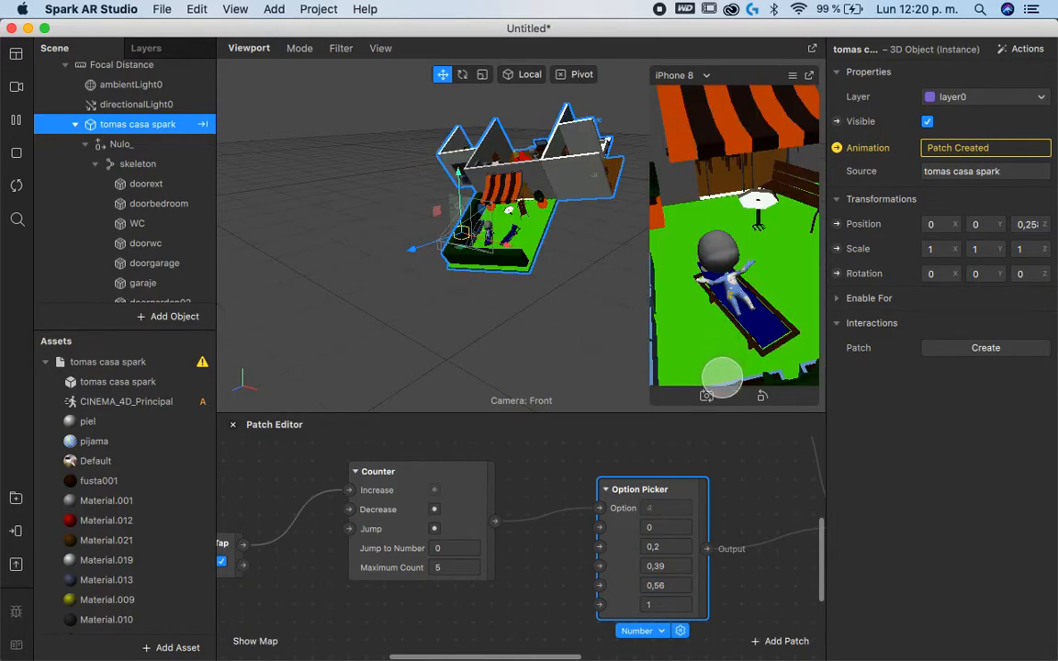
{"action": "left_click", "coordinate": [704, 327]}
{"action": "left_click", "coordinate": [775, 268]}
{"action": "left_click", "coordinate": [735, 328]}
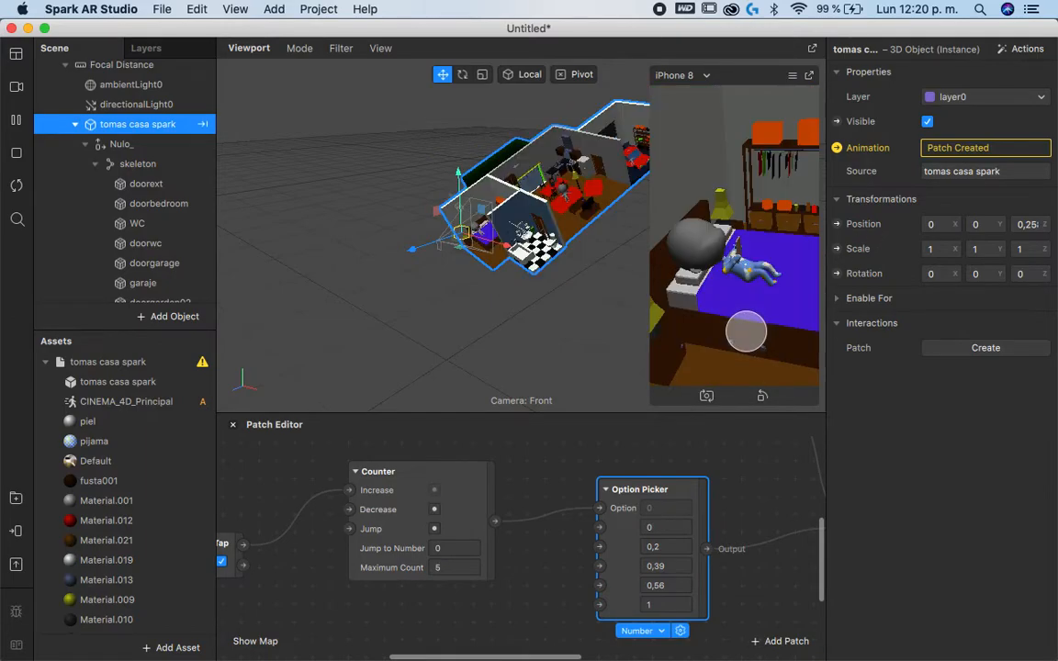
{"action": "left_click", "coordinate": [746, 322]}
{"action": "left_click", "coordinate": [756, 324]}
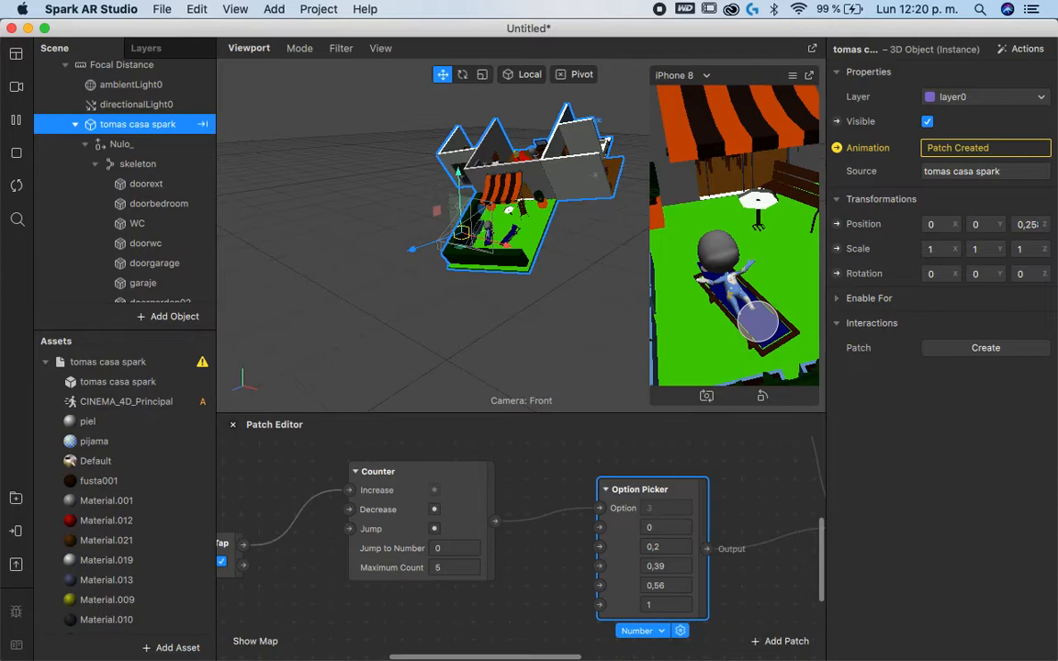
{"action": "left_click", "coordinate": [762, 323]}
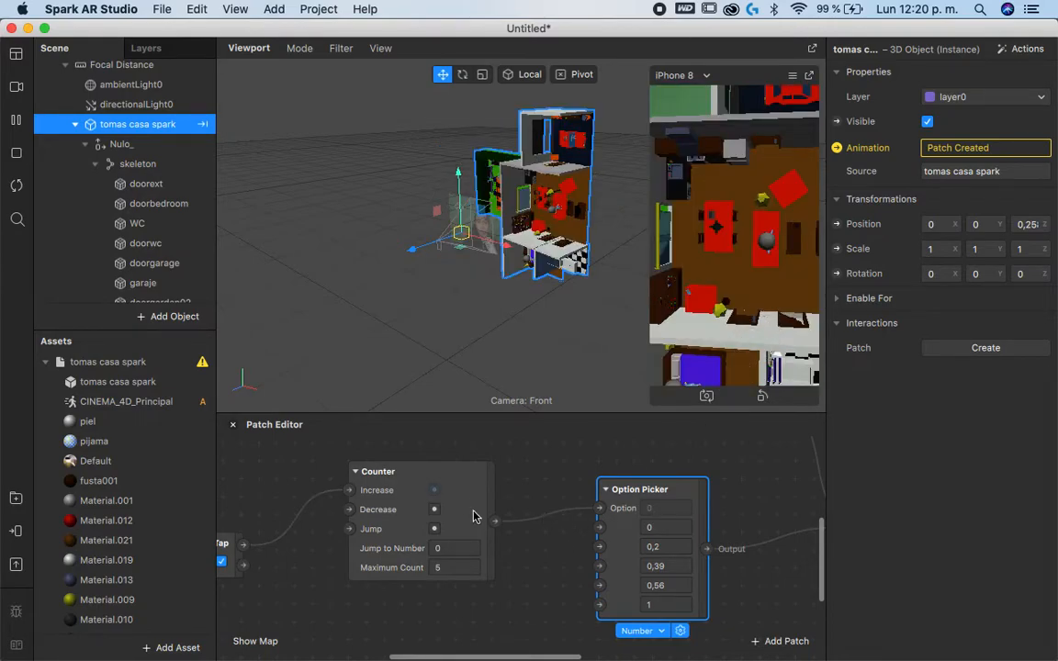
Step: Rearrange the Screen Tap, Counter and Option Picker patches to make room after the Option Picker
{"action": "scroll", "coordinate": [473, 516], "scroll_direction": "down", "scroll_amount": 3}
{"action": "scroll", "coordinate": [488, 501], "scroll_direction": "left", "scroll_amount": 3}
{"action": "left_click", "coordinate": [268, 506]}
{"action": "left_click_drag", "start_coordinate": [268, 506], "coordinate": [268, 512]}
{"action": "left_click_drag", "start_coordinate": [469, 469], "coordinate": [374, 469]}
{"action": "left_click_drag", "start_coordinate": [698, 488], "coordinate": [588, 475]}
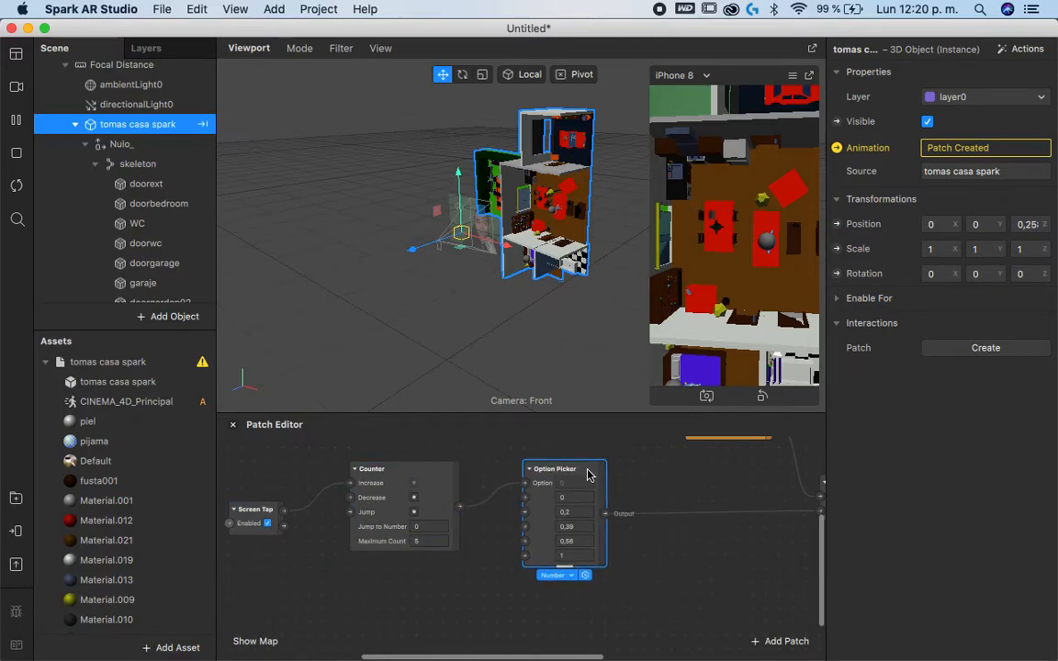
Step: Add an Exponential Smoothing patch and wire it between the Option Picker's output and the animation patch's Progress input
{"action": "right_click", "coordinate": [675, 557]}
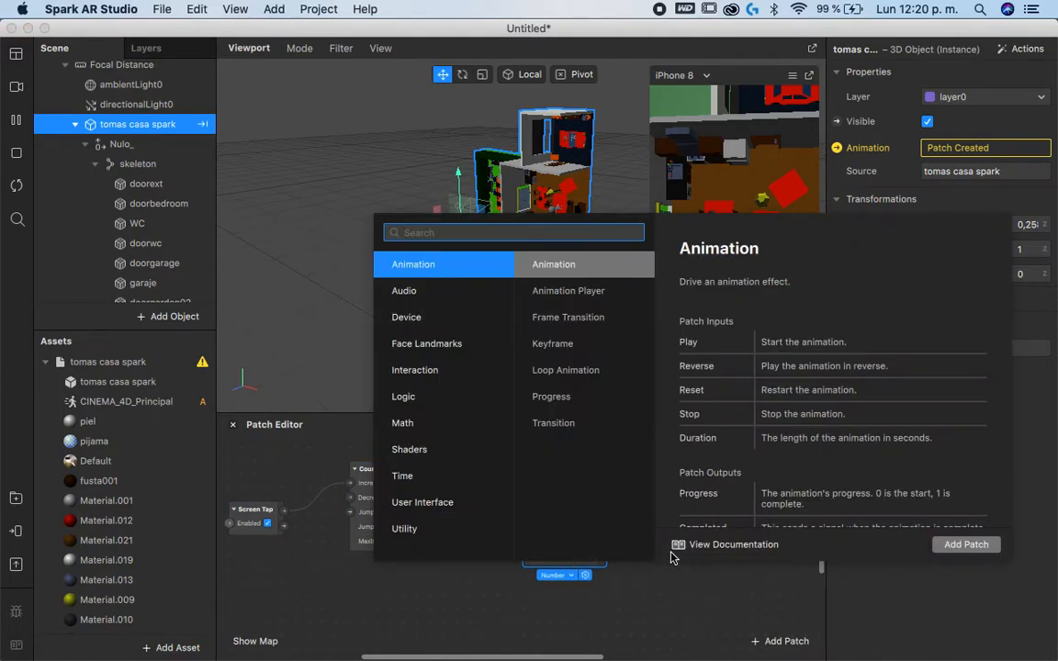
{"action": "type", "text": "expon"}
{"action": "key", "text": "Down"}
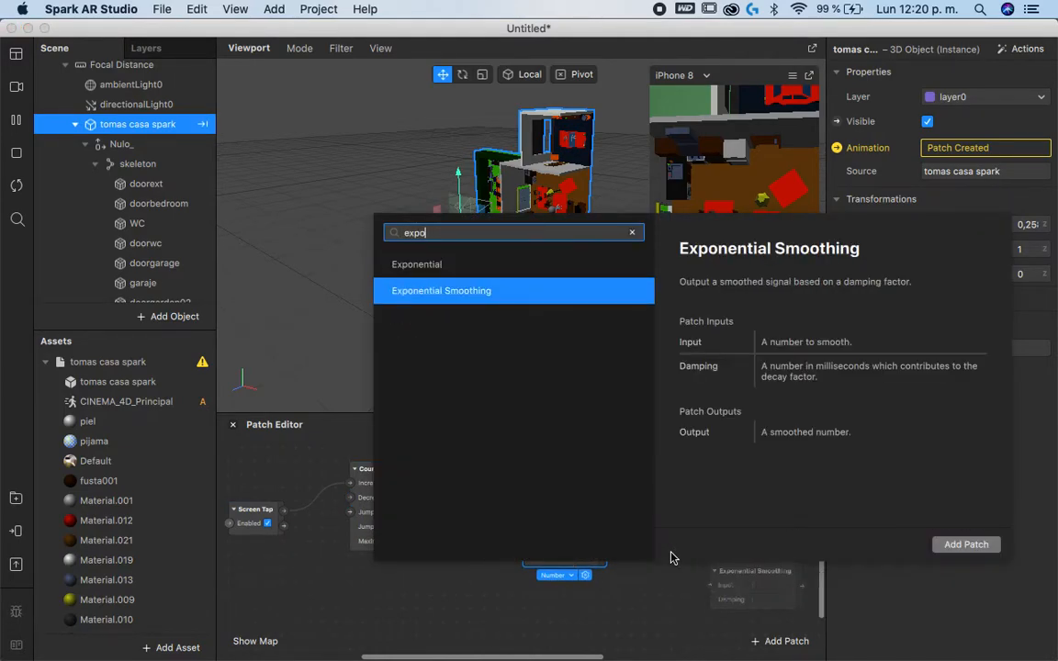
{"action": "key", "text": "Return"}
{"action": "left_click_drag", "start_coordinate": [717, 570], "coordinate": [794, 531]}
{"action": "scroll", "coordinate": [735, 539], "scroll_direction": "right", "scroll_amount": 2}
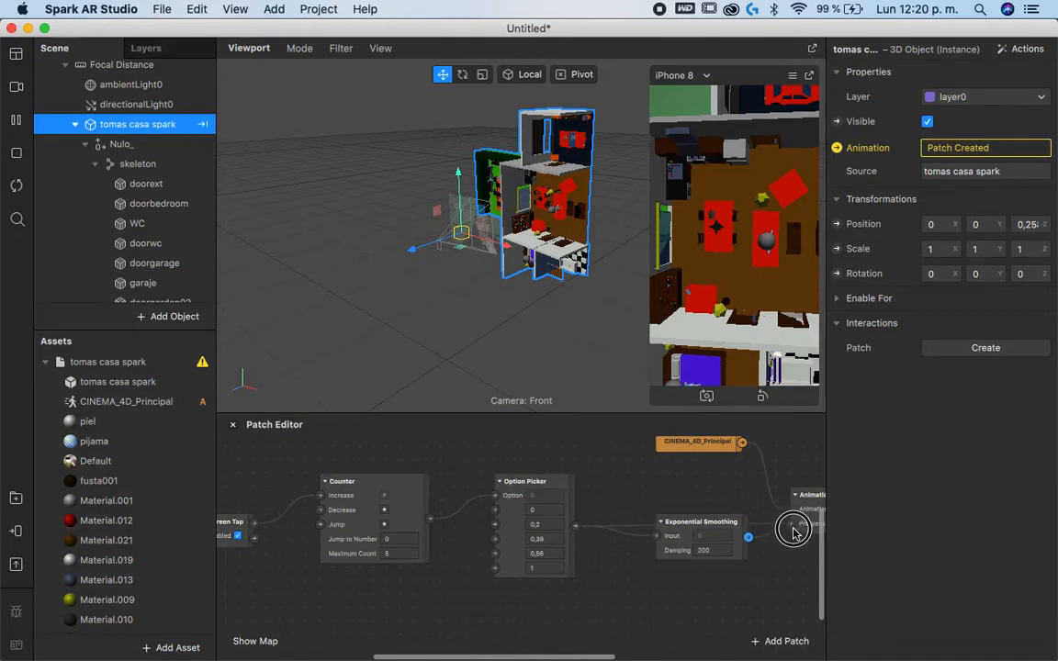
Step: Set the Exponential Smoothing damping to 500 and test the smoothed scene transitions in the phone preview
{"action": "left_click", "coordinate": [706, 551]}
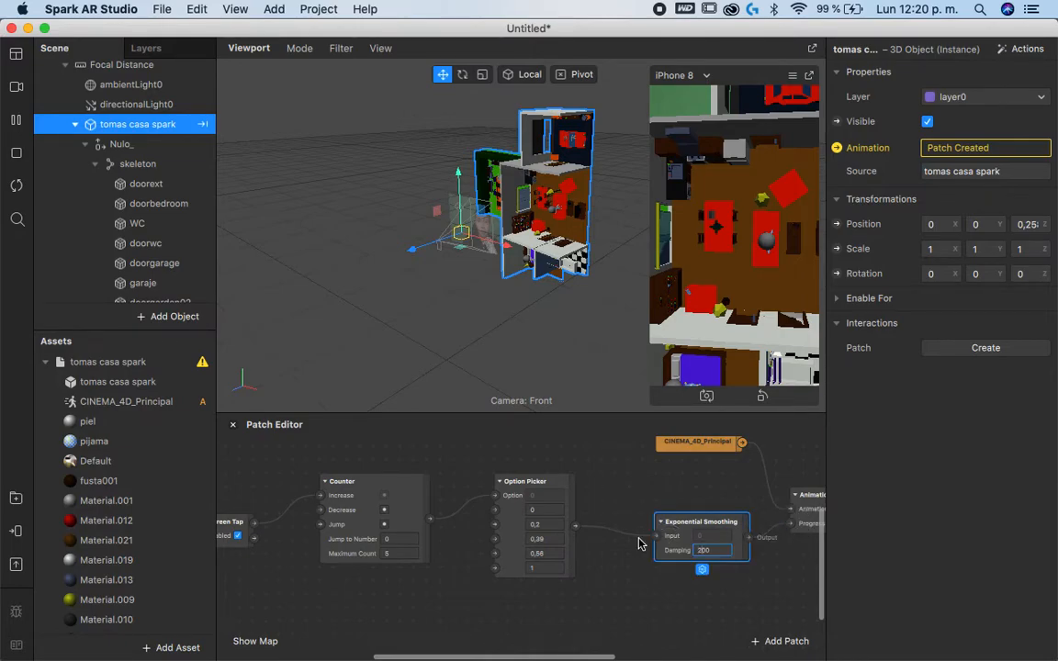
{"action": "left_click", "coordinate": [666, 281]}
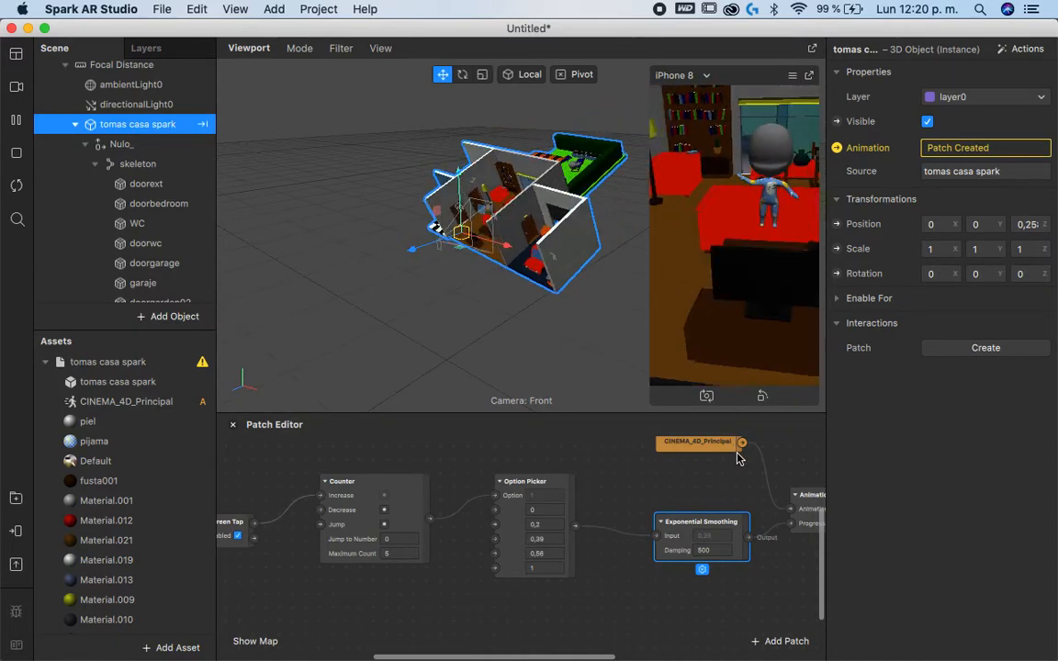
{"action": "left_click", "coordinate": [774, 218]}
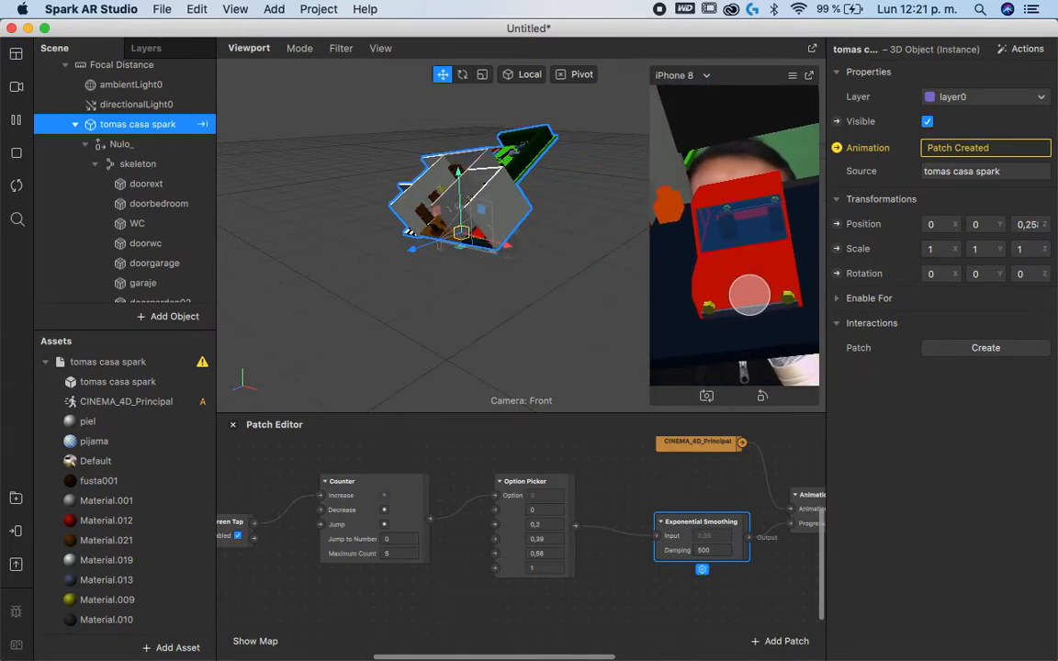
Step: Enable Alpha Test on the blue asset named Material and set its Cutoff to 49%
{"action": "scroll", "coordinate": [135, 469], "scroll_direction": "down", "scroll_amount": 4}
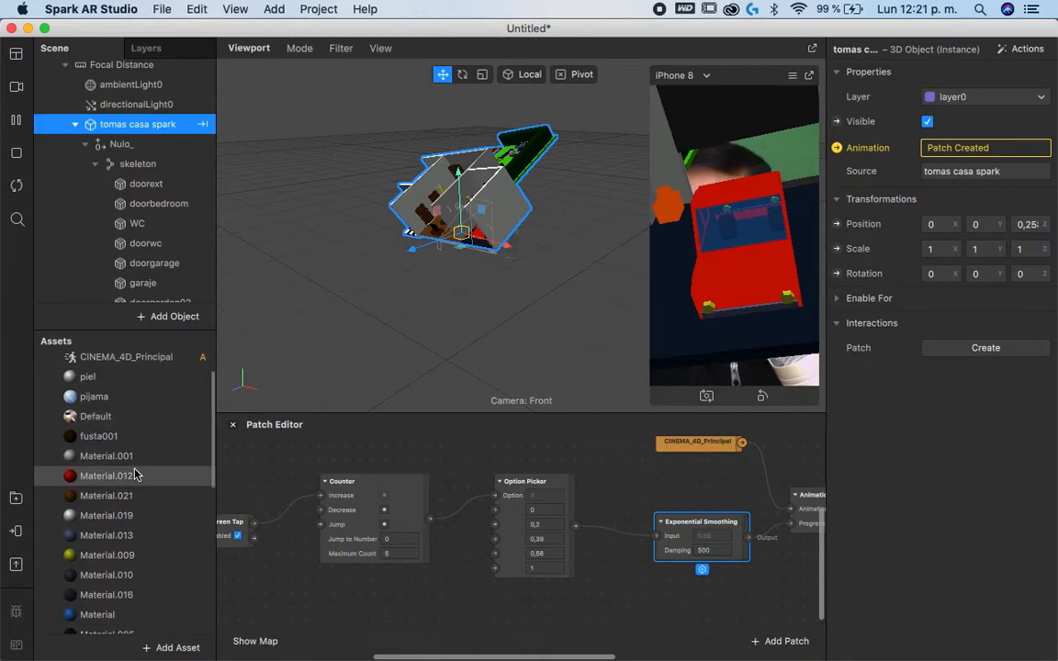
{"action": "scroll", "coordinate": [123, 501], "scroll_direction": "down", "scroll_amount": 1}
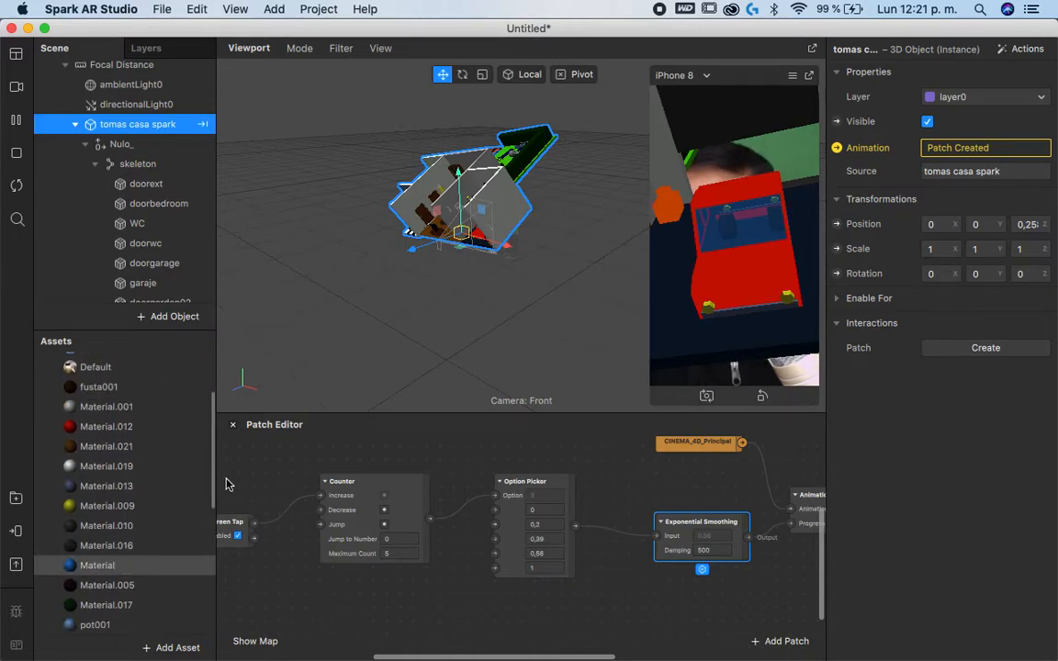
{"action": "left_click", "coordinate": [101, 565]}
{"action": "left_click", "coordinate": [1045, 628]}
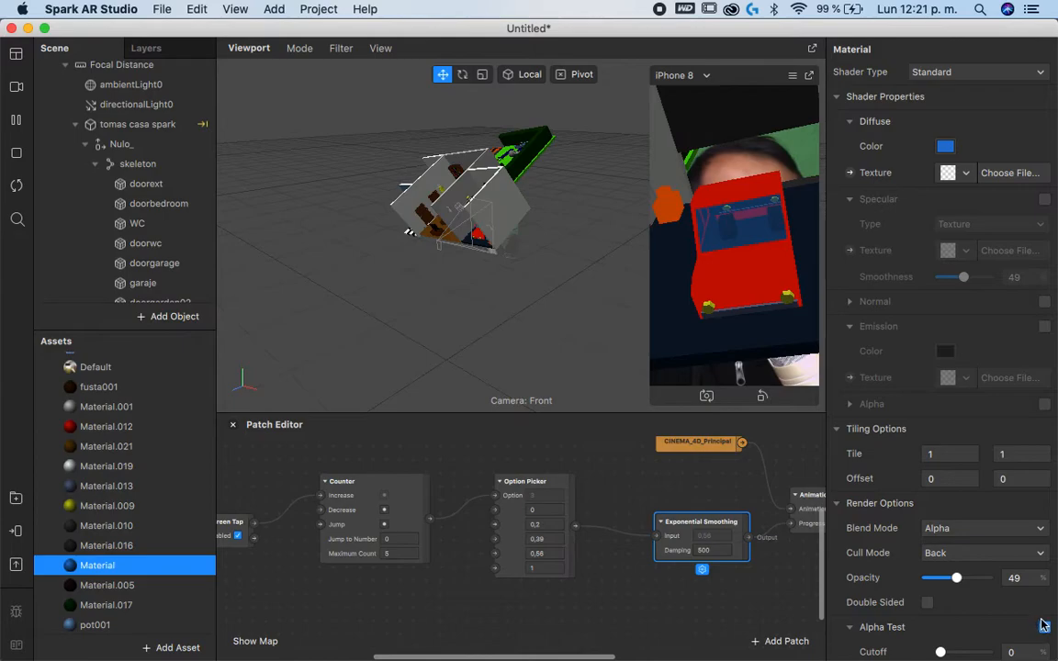
{"action": "scroll", "coordinate": [898, 580], "scroll_direction": "down", "scroll_amount": 3}
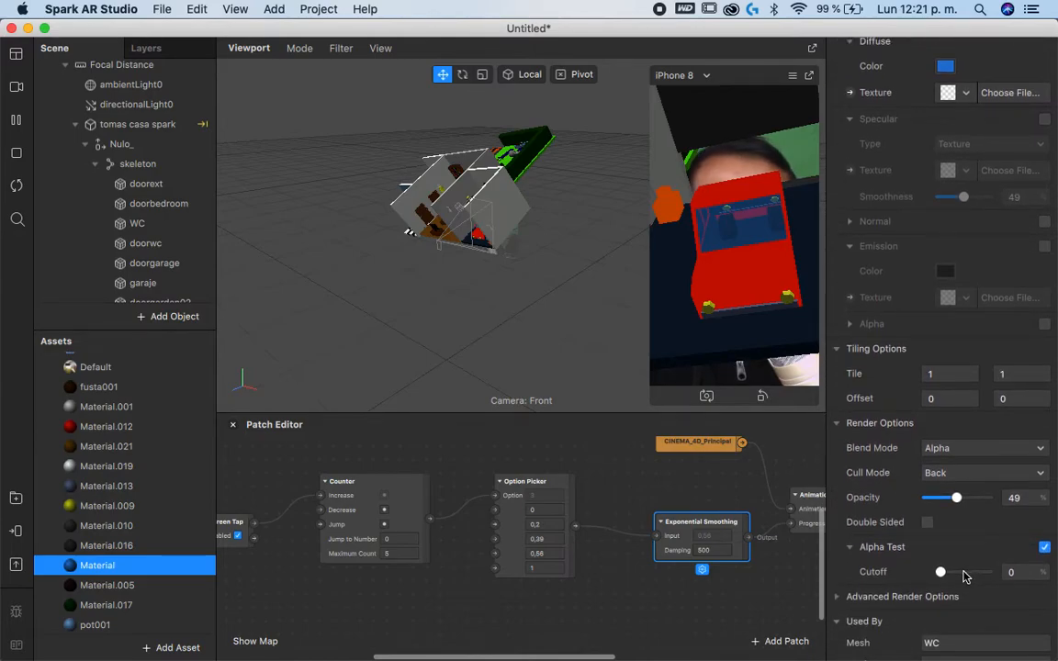
{"action": "scroll", "coordinate": [960, 565], "scroll_direction": "down", "scroll_amount": 1}
{"action": "mouse_move", "coordinate": [964, 559]}
{"action": "left_mouse_down"}
{"action": "mouse_move", "coordinate": [953, 559]}
{"action": "mouse_move", "coordinate": [967, 560]}
{"action": "left_mouse_up"}
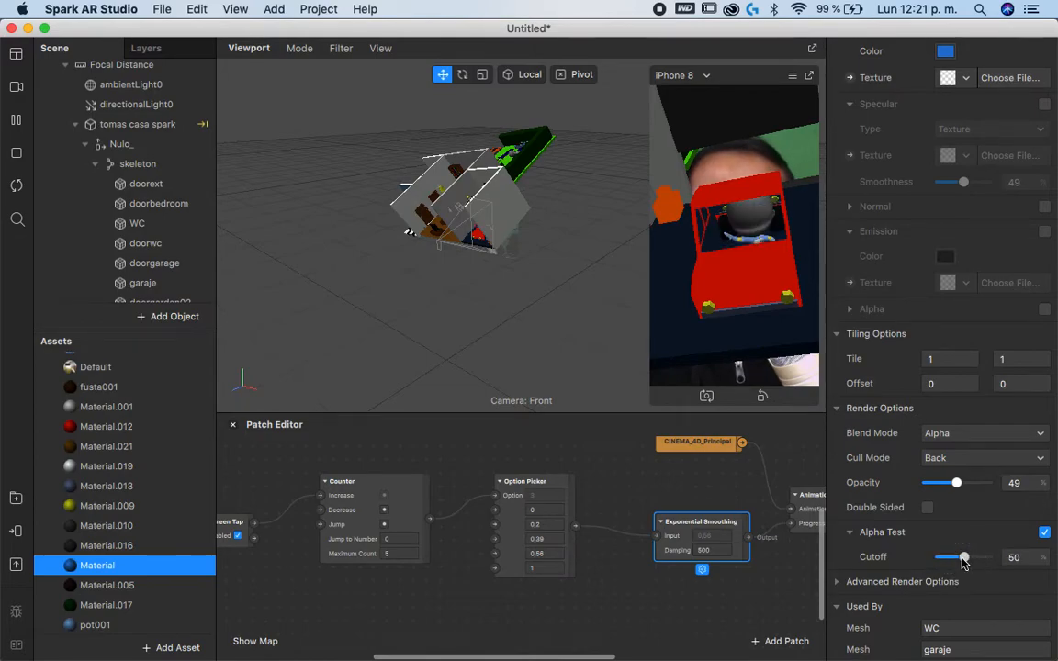
{"action": "scroll", "coordinate": [965, 562], "scroll_direction": "up", "scroll_amount": 5}
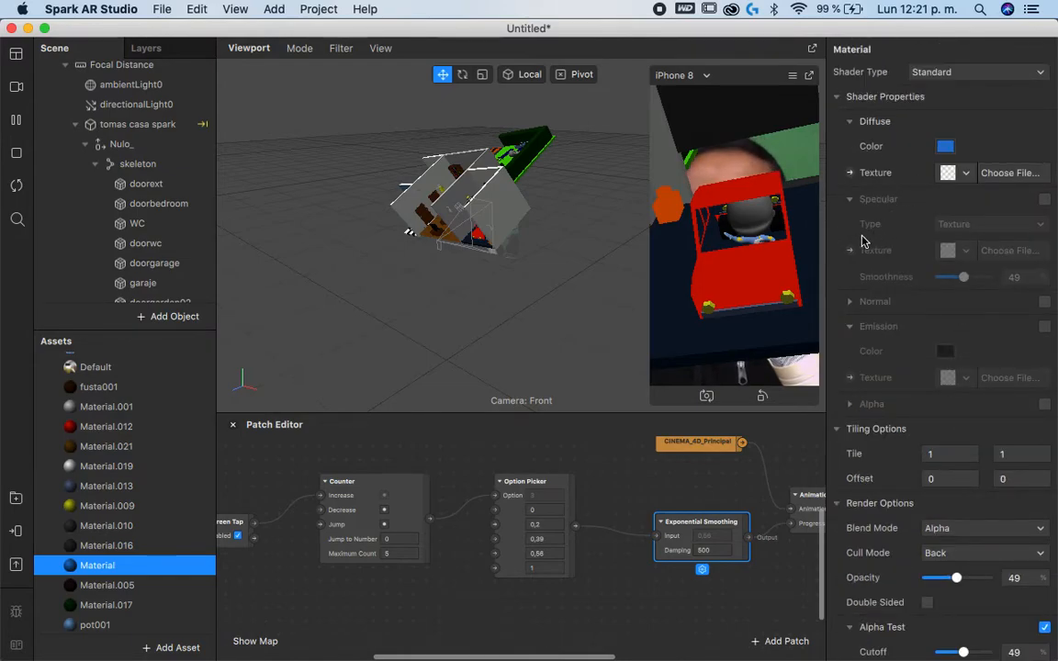
Step: Move the persona3 object to just above garaje in the skeleton hierarchy, accepting the break from the master object
{"action": "scroll", "coordinate": [156, 207], "scroll_direction": "down", "scroll_amount": 3}
{"action": "scroll", "coordinate": [162, 202], "scroll_direction": "down", "scroll_amount": 5}
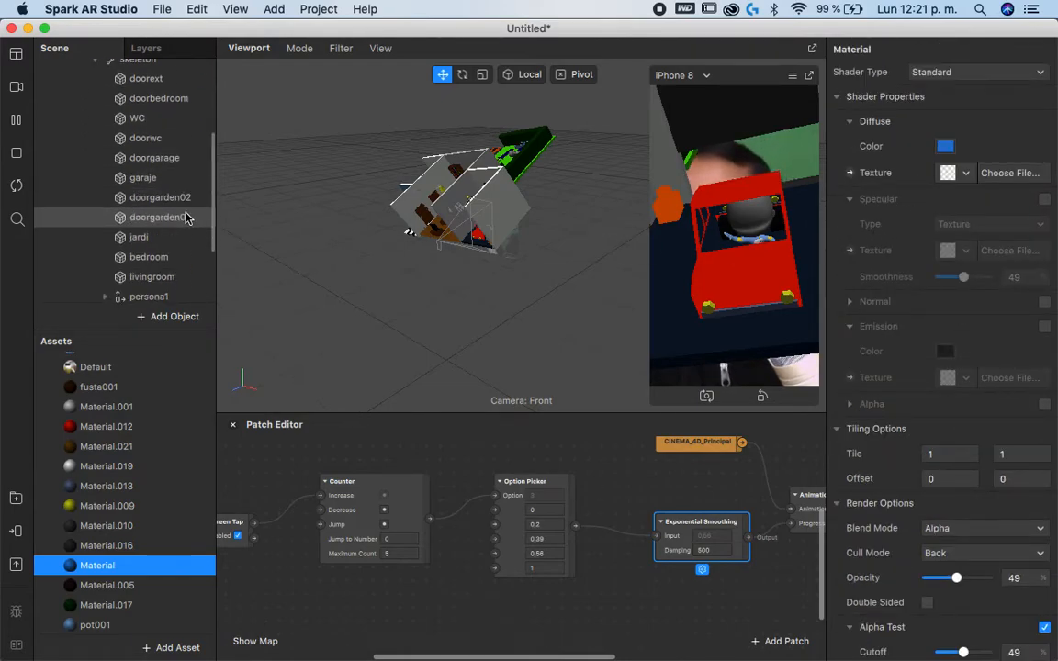
{"action": "scroll", "coordinate": [140, 255], "scroll_direction": "down", "scroll_amount": 1}
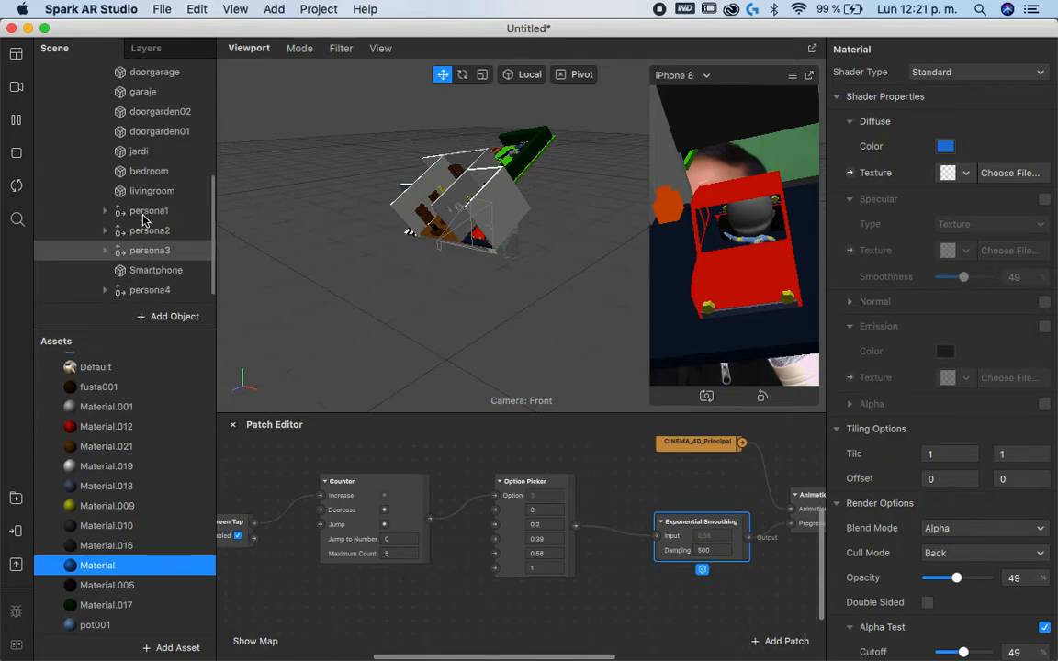
{"action": "left_click", "coordinate": [145, 220]}
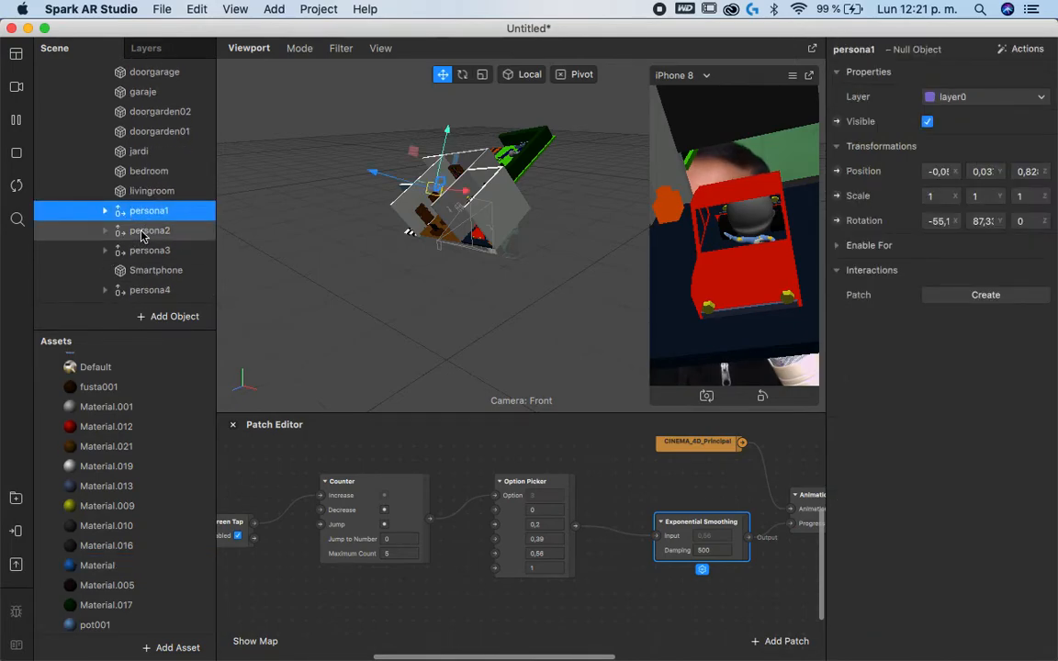
{"action": "left_click", "coordinate": [146, 232]}
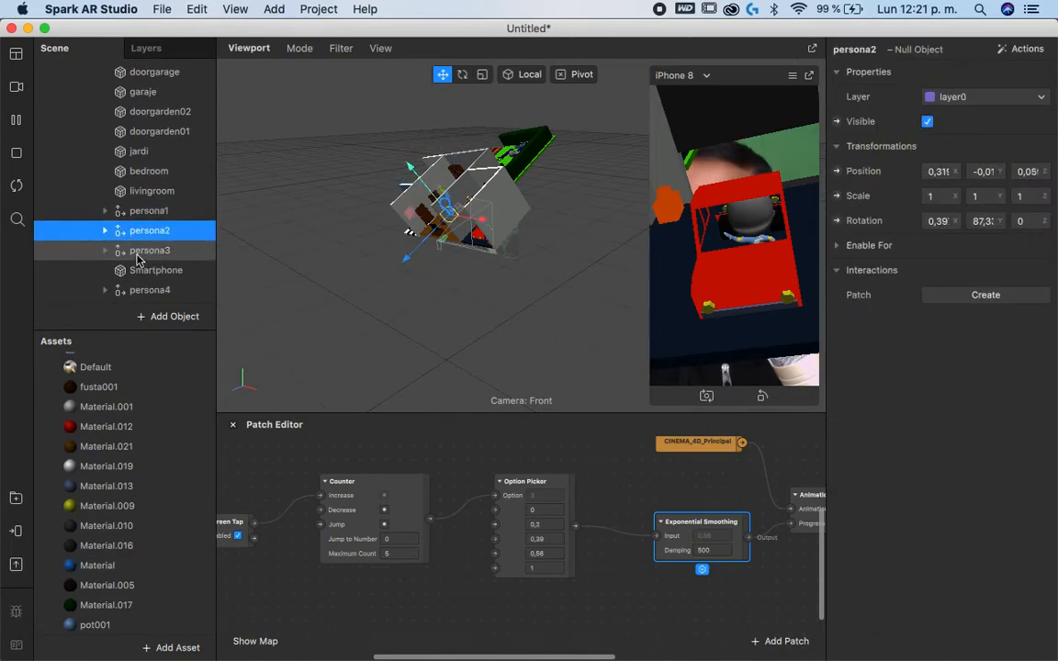
{"action": "left_click", "coordinate": [138, 251]}
{"action": "scroll", "coordinate": [161, 222], "scroll_direction": "down", "scroll_amount": 1}
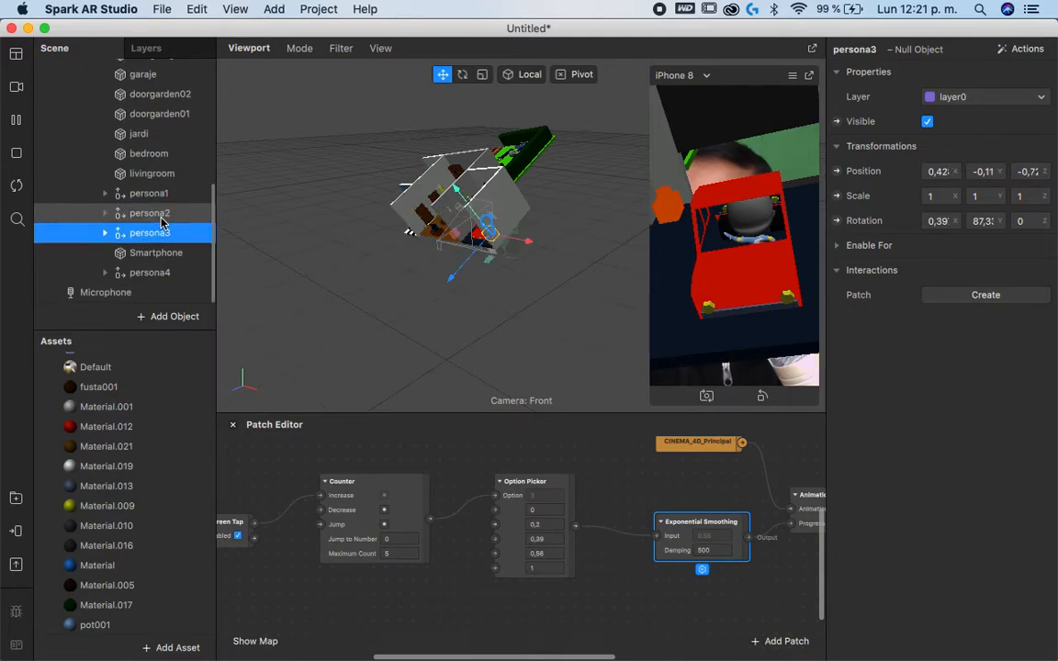
{"action": "scroll", "coordinate": [152, 241], "scroll_direction": "up", "scroll_amount": 3}
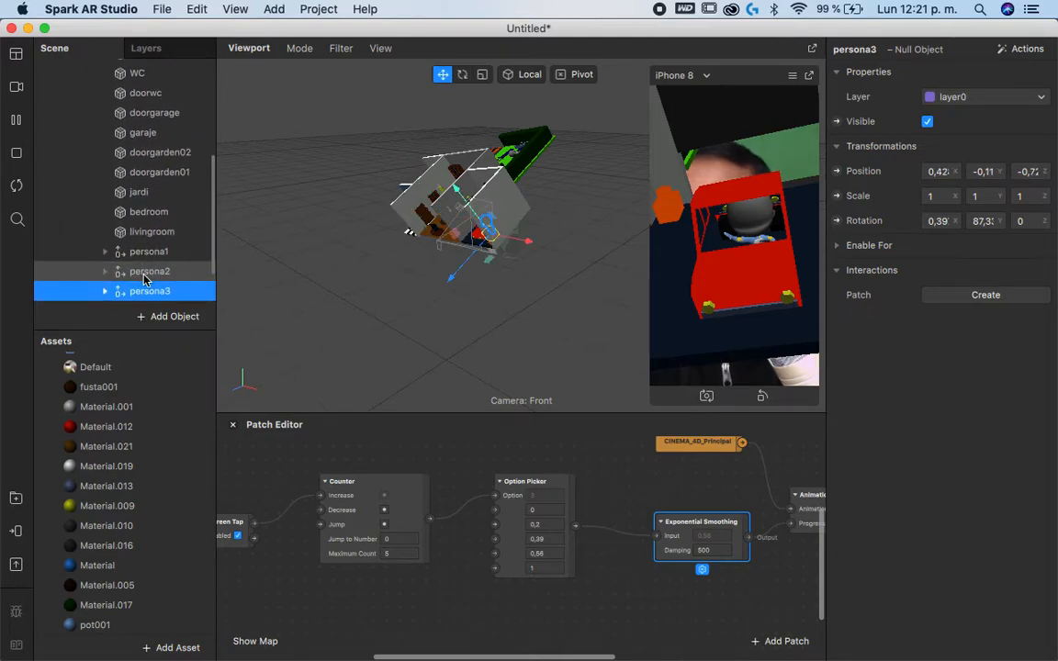
{"action": "left_click_drag", "start_coordinate": [145, 280], "coordinate": [134, 115]}
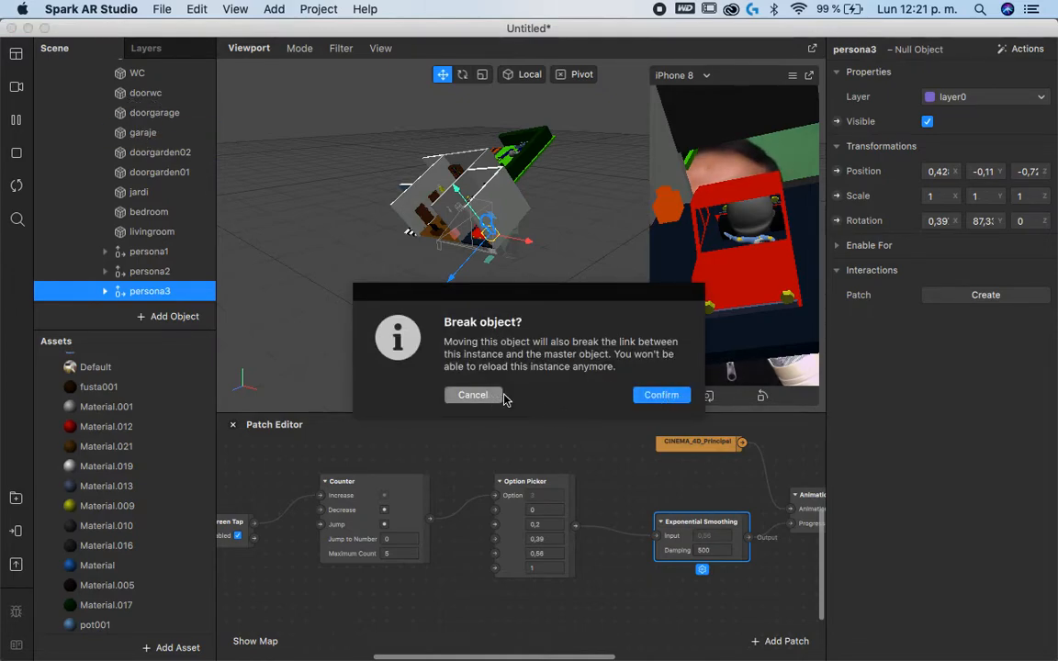
{"action": "left_click", "coordinate": [661, 395]}
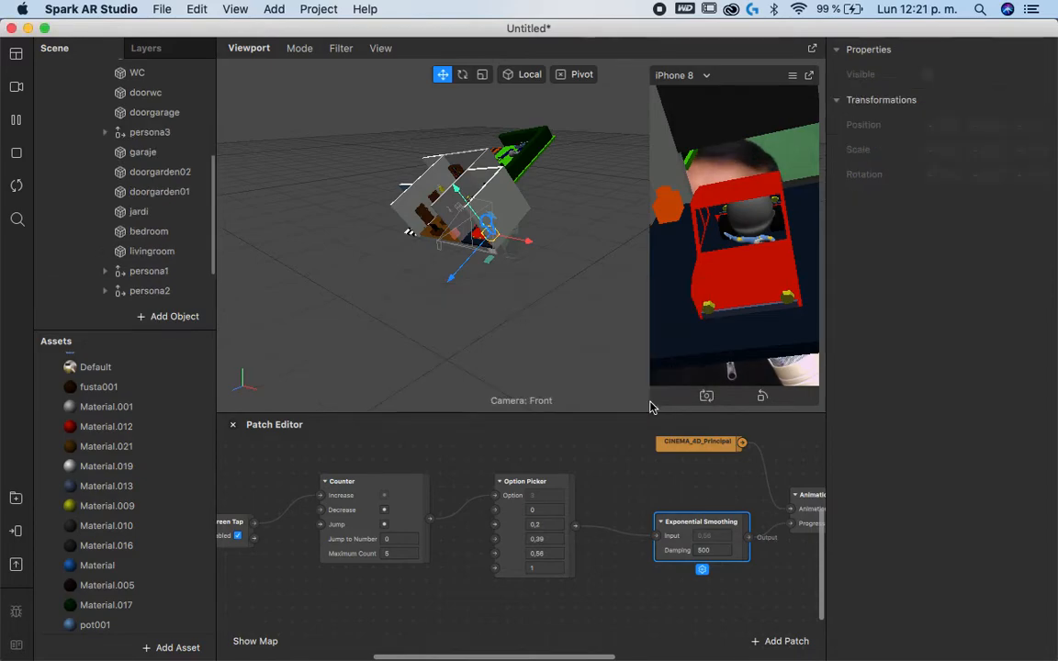
Step: Step through the house scenes in the phone preview to check how the car scene renders
{"action": "left_click", "coordinate": [740, 319]}
{"action": "left_click", "coordinate": [740, 307]}
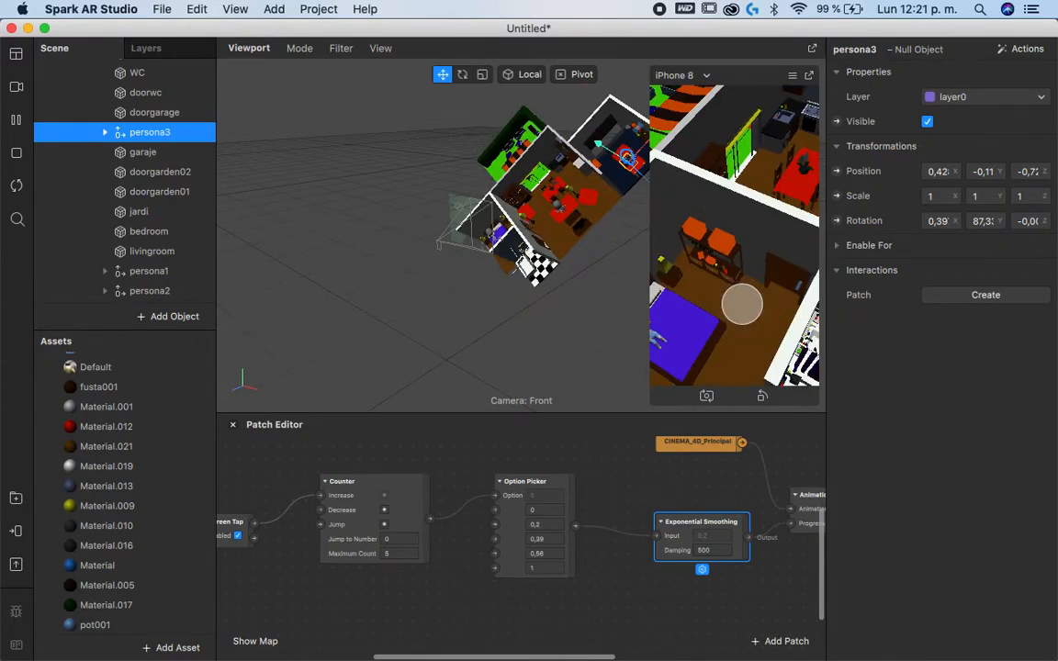
{"action": "left_click", "coordinate": [742, 302]}
{"action": "left_click", "coordinate": [741, 303]}
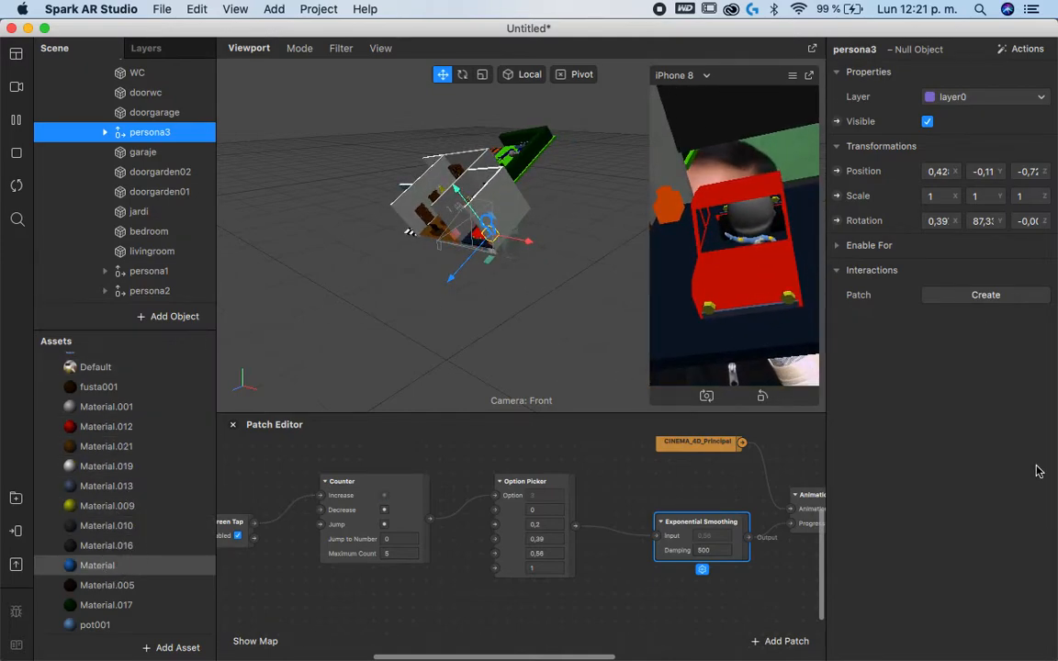
Step: Set the Opacity of the blue asset named Material to 68% and expand its Alpha Test settings
{"action": "left_click", "coordinate": [96, 565]}
{"action": "scroll", "coordinate": [1009, 605], "scroll_direction": "down", "scroll_amount": 1}
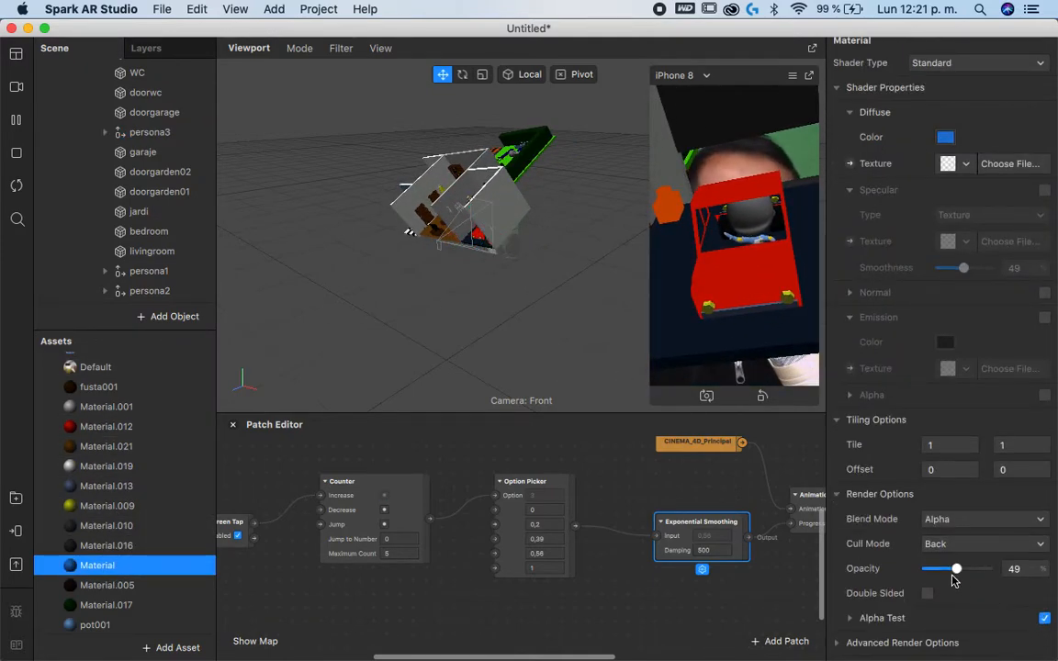
{"action": "left_click_drag", "start_coordinate": [953, 571], "coordinate": [971, 568]}
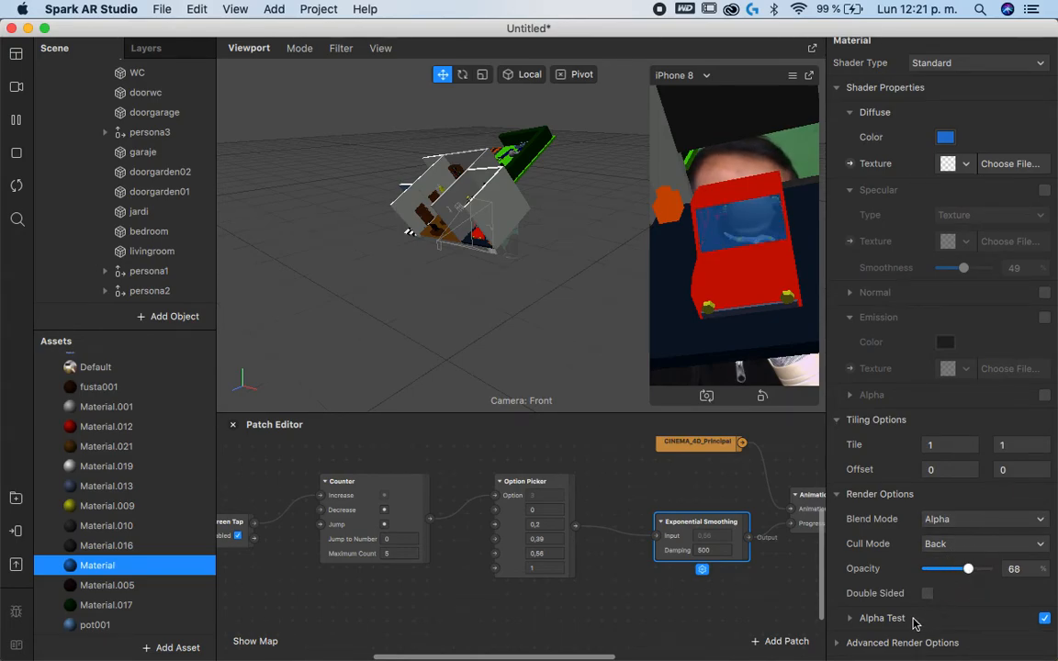
{"action": "scroll", "coordinate": [909, 607], "scroll_direction": "down", "scroll_amount": 3}
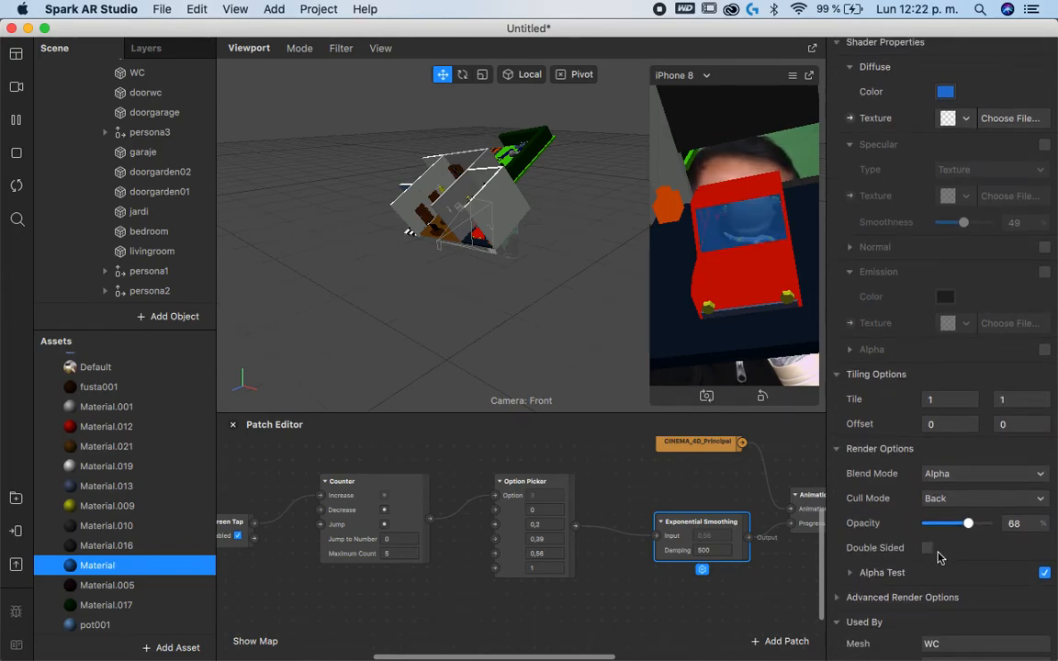
{"action": "left_click", "coordinate": [852, 573]}
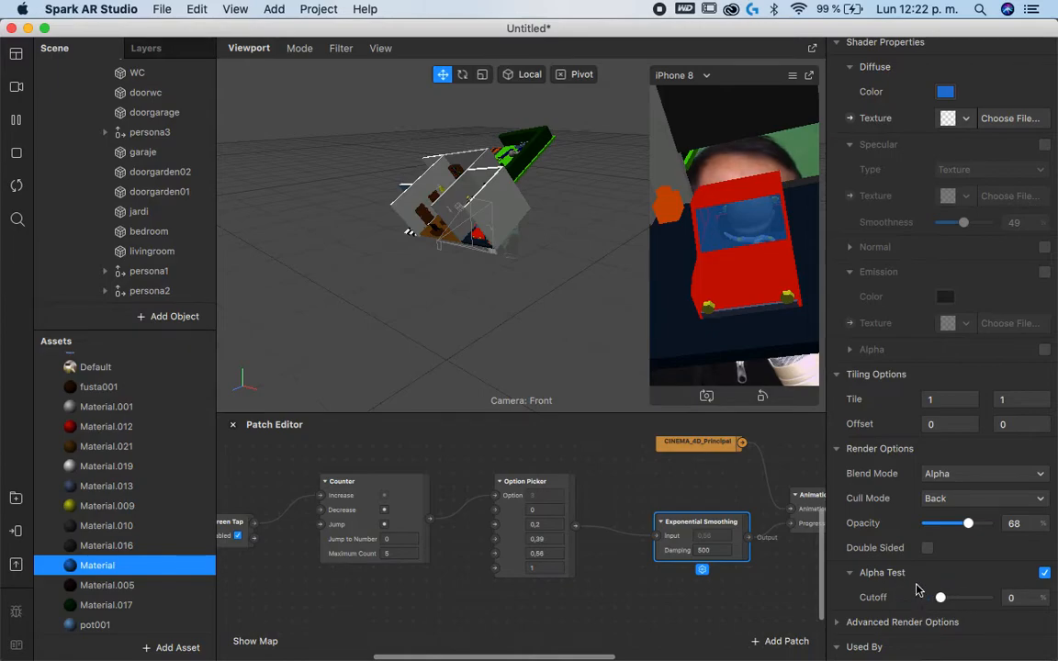
{"action": "scroll", "coordinate": [956, 63], "scroll_direction": "up", "scroll_amount": 1}
Step: Change the blue material's shader type to Physically-Based and enable its Environment option
{"action": "left_click", "coordinate": [964, 56]}
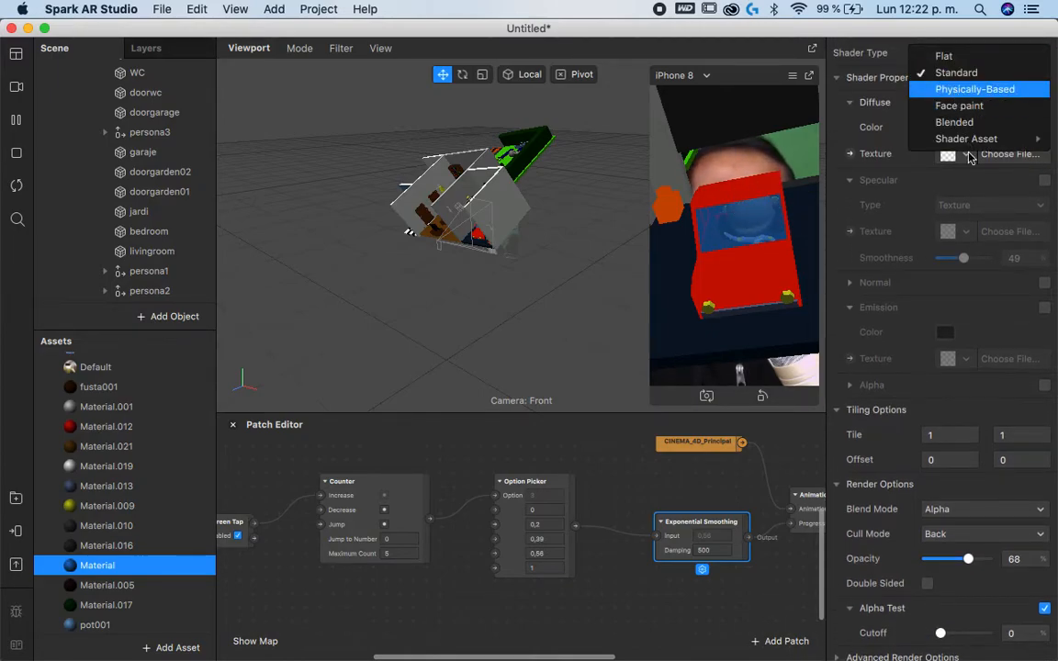
{"action": "key", "text": "Return"}
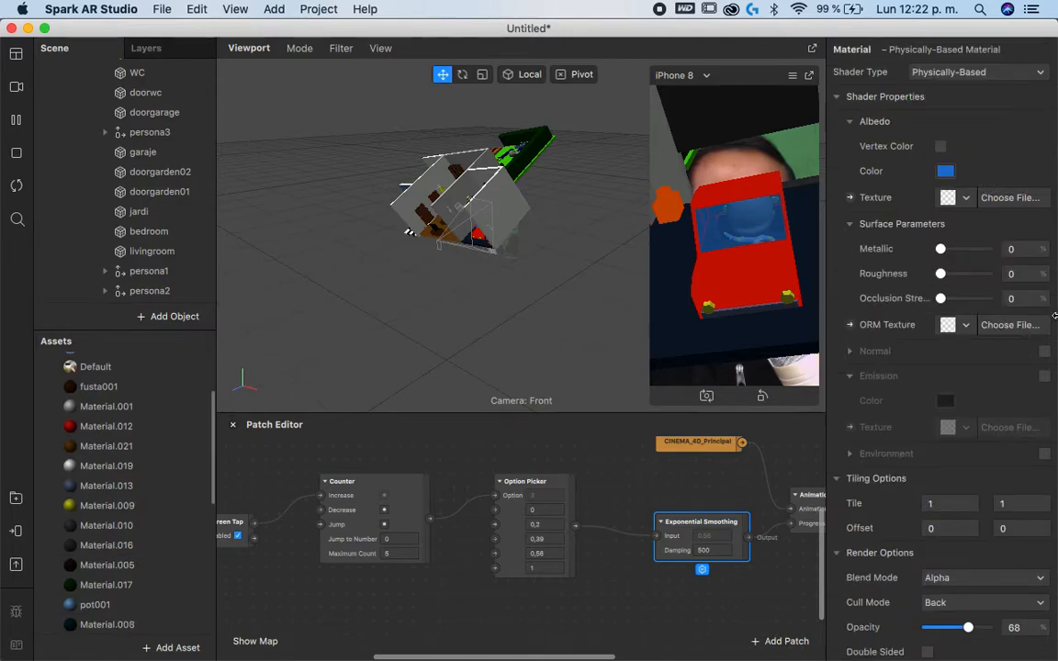
{"action": "left_click", "coordinate": [1044, 454]}
{"action": "left_click", "coordinate": [962, 480]}
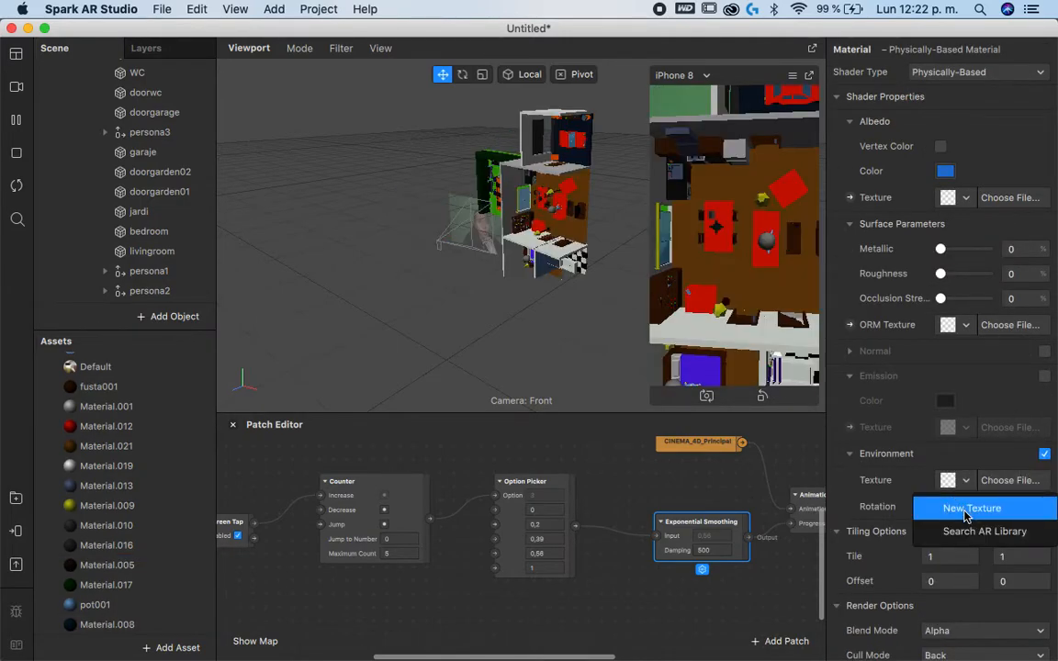
{"action": "left_click", "coordinate": [971, 505]}
{"action": "left_click", "coordinate": [776, 440]}
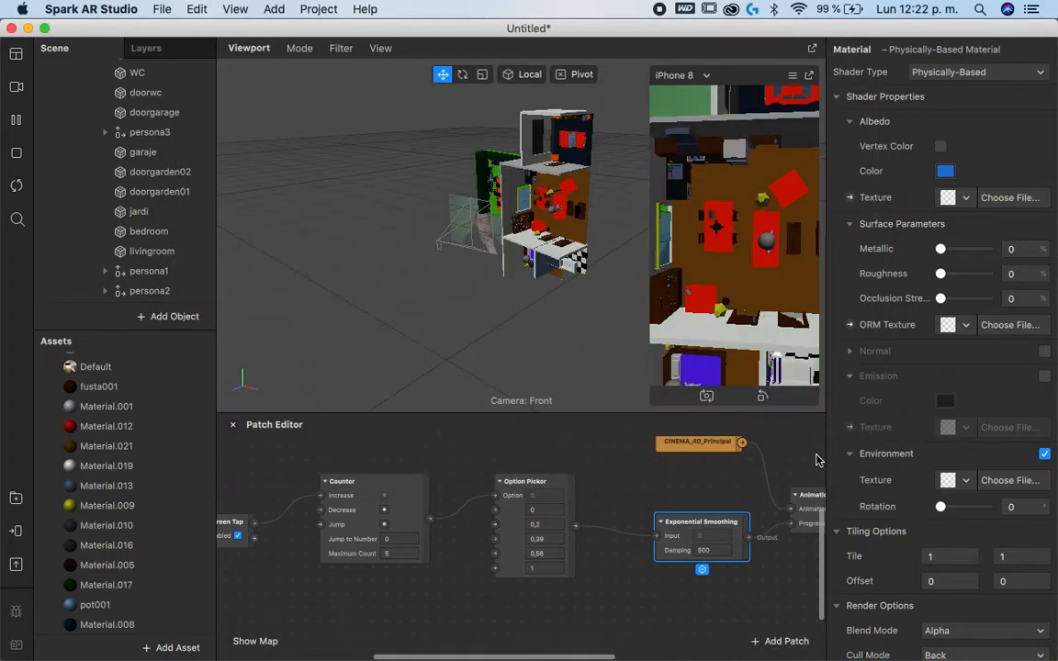
Step: Import the free Sunset texture from the AR Library into the Untitled project as the material's Environment texture
{"action": "left_click", "coordinate": [992, 481]}
{"action": "left_click", "coordinate": [965, 531]}
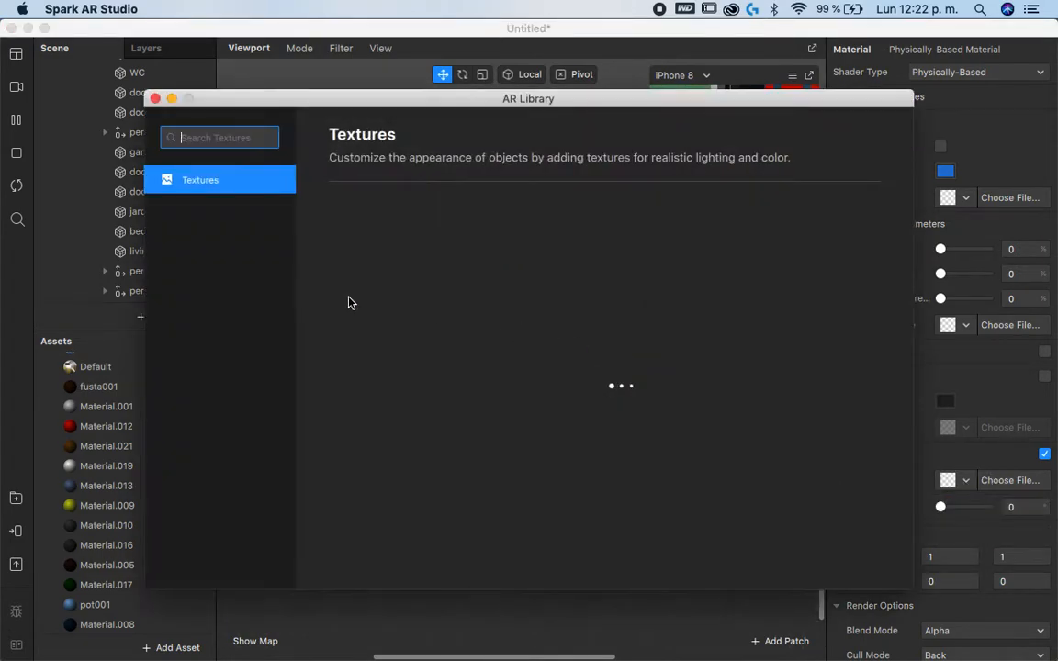
{"action": "left_click", "coordinate": [384, 409]}
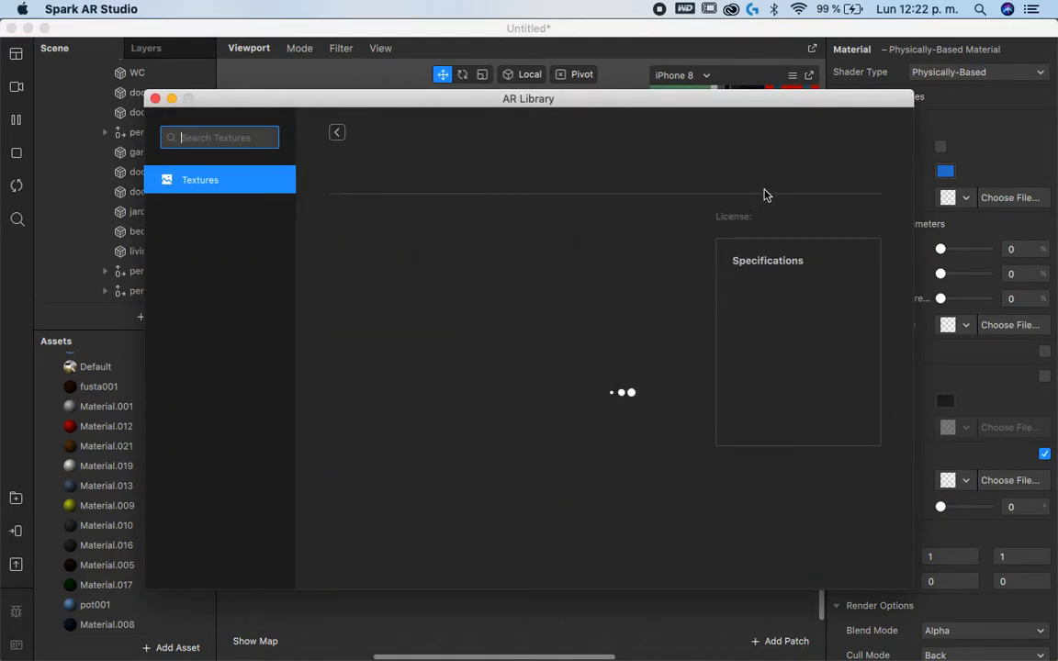
{"action": "left_click", "coordinate": [338, 132]}
{"action": "left_click", "coordinate": [492, 387]}
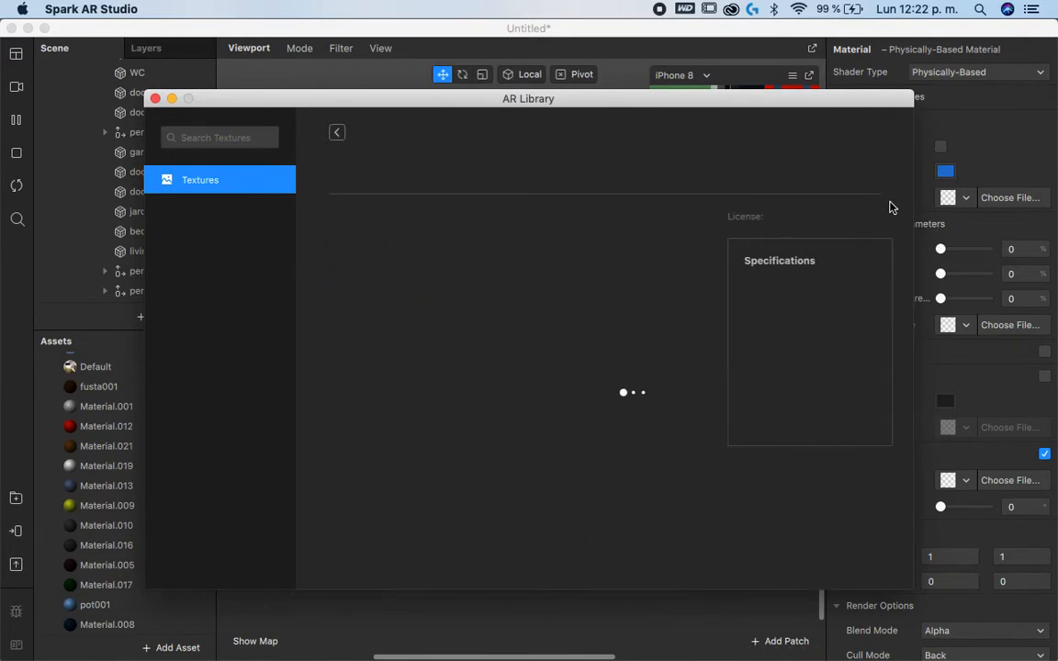
{"action": "left_click", "coordinate": [829, 168]}
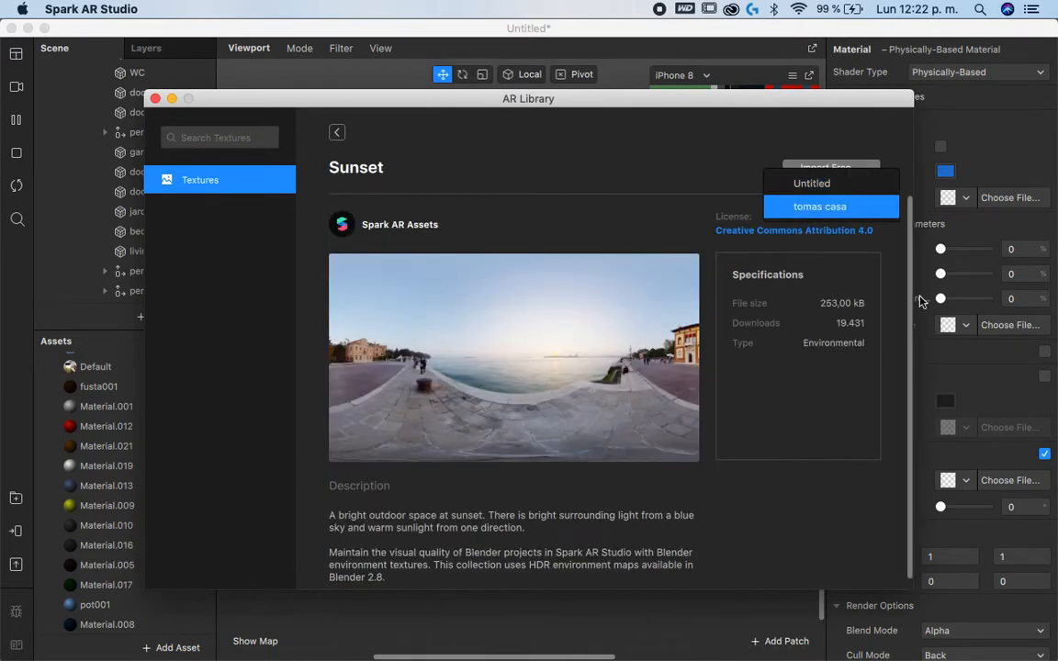
{"action": "left_click", "coordinate": [853, 187]}
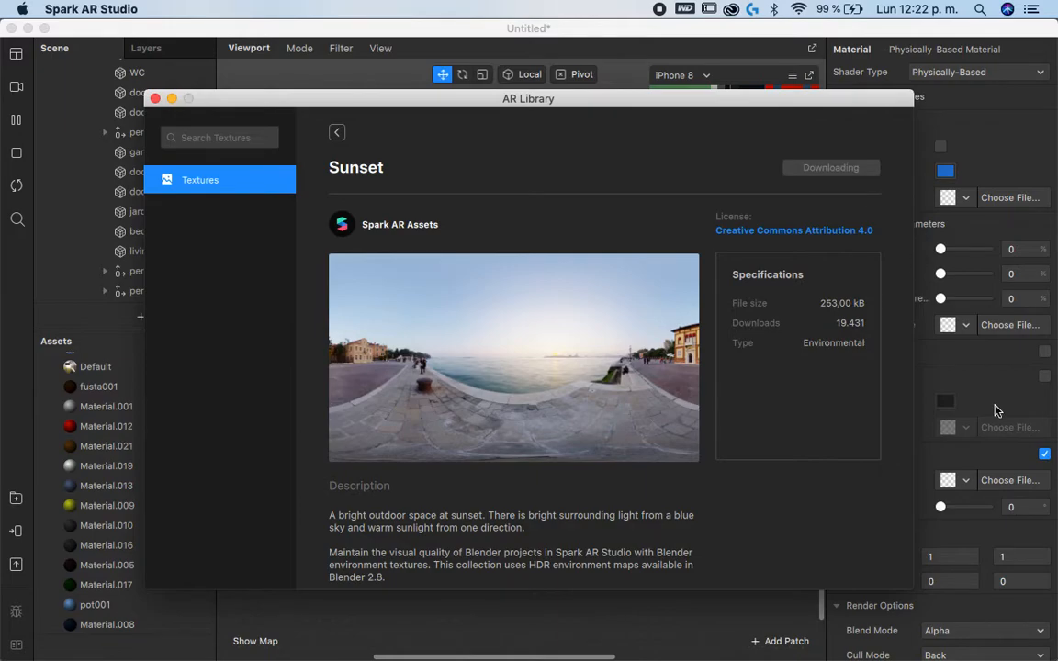
{"action": "left_click", "coordinate": [1022, 448]}
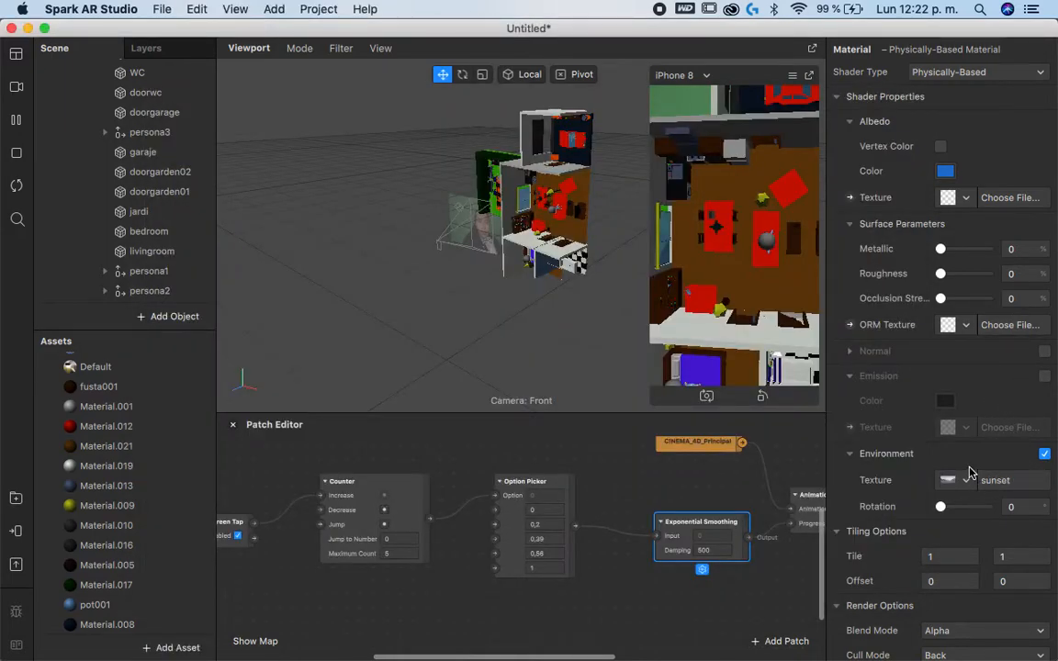
Step: Set the material's Metallic to 100% and its Environment Rotation to 245°, checking the scenes in the phone preview
{"action": "left_click", "coordinate": [680, 262]}
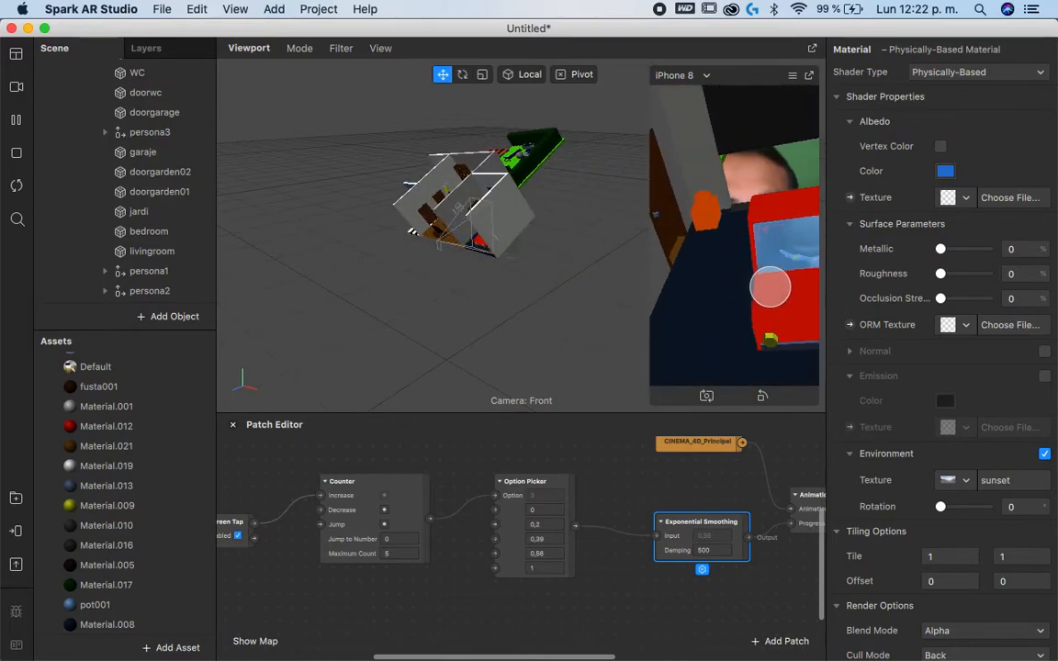
{"action": "left_click", "coordinate": [986, 249]}
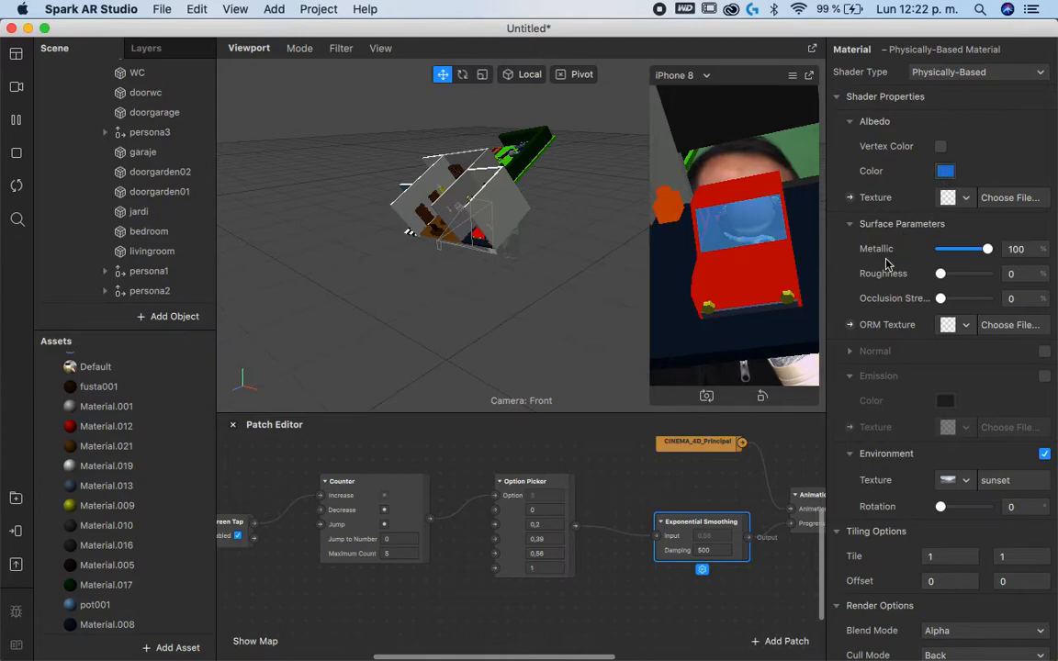
{"action": "left_click_drag", "start_coordinate": [941, 507], "coordinate": [974, 512]}
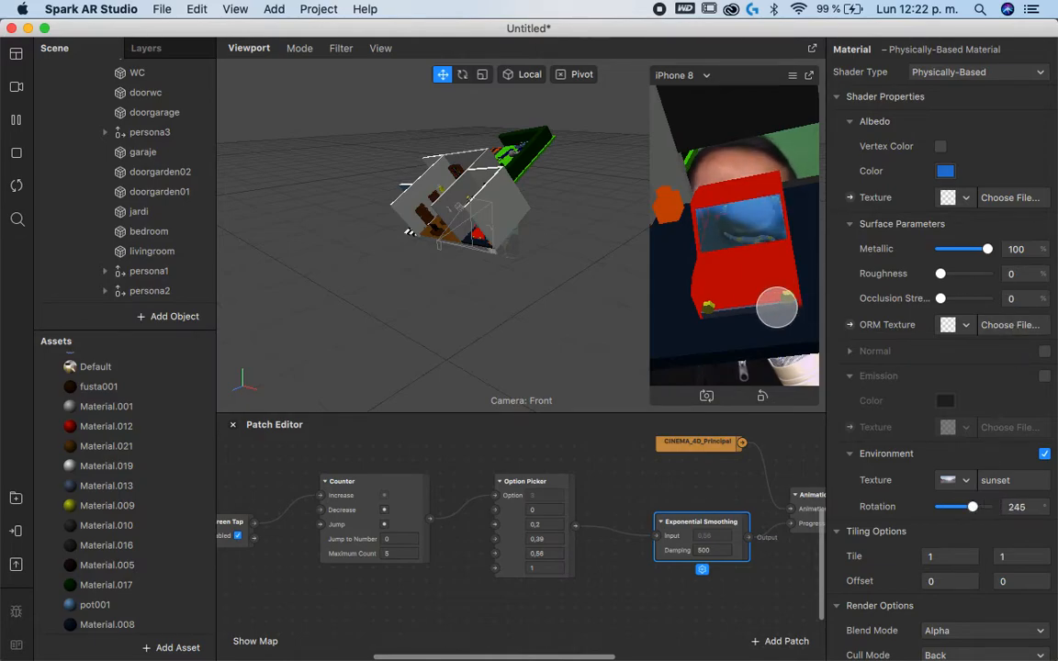
{"action": "left_click", "coordinate": [750, 338]}
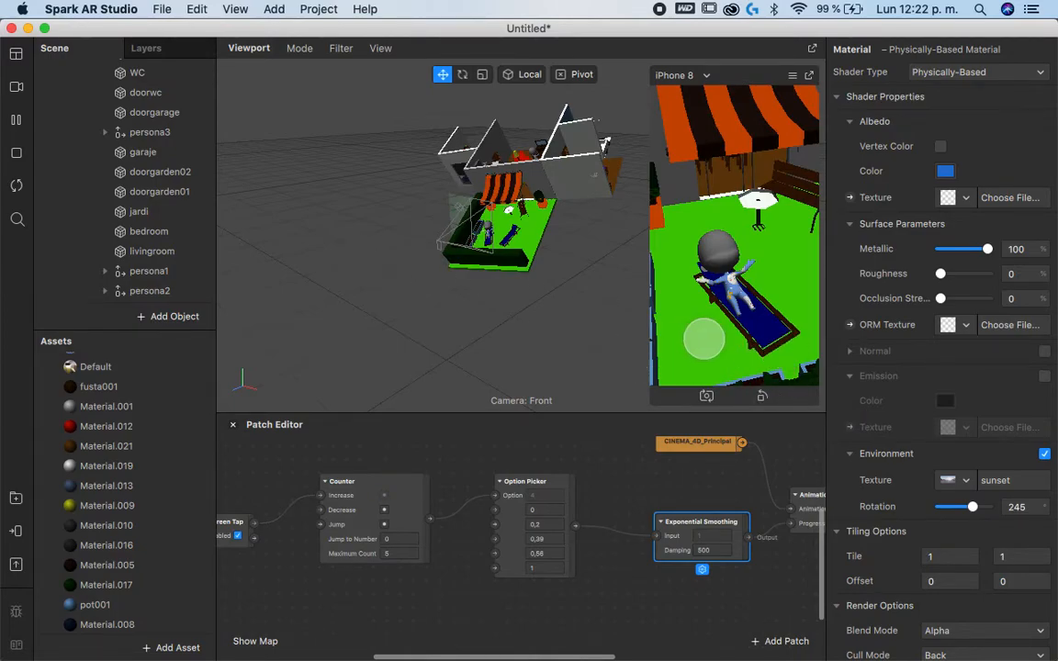
Step: Add a Loop Animation patch below the existing patches in the Patch Editor
{"action": "scroll", "coordinate": [441, 551], "scroll_direction": "down", "scroll_amount": 2}
{"action": "scroll", "coordinate": [441, 552], "scroll_direction": "left", "scroll_amount": 2}
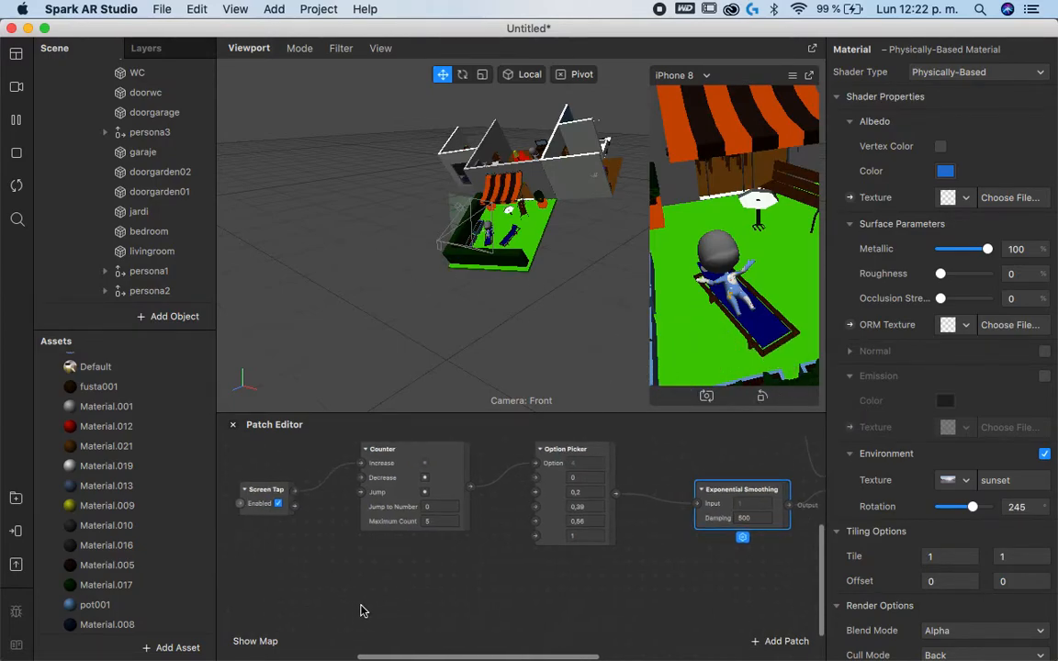
{"action": "double_click", "coordinate": [363, 611]}
{"action": "type", "text": "loo"}
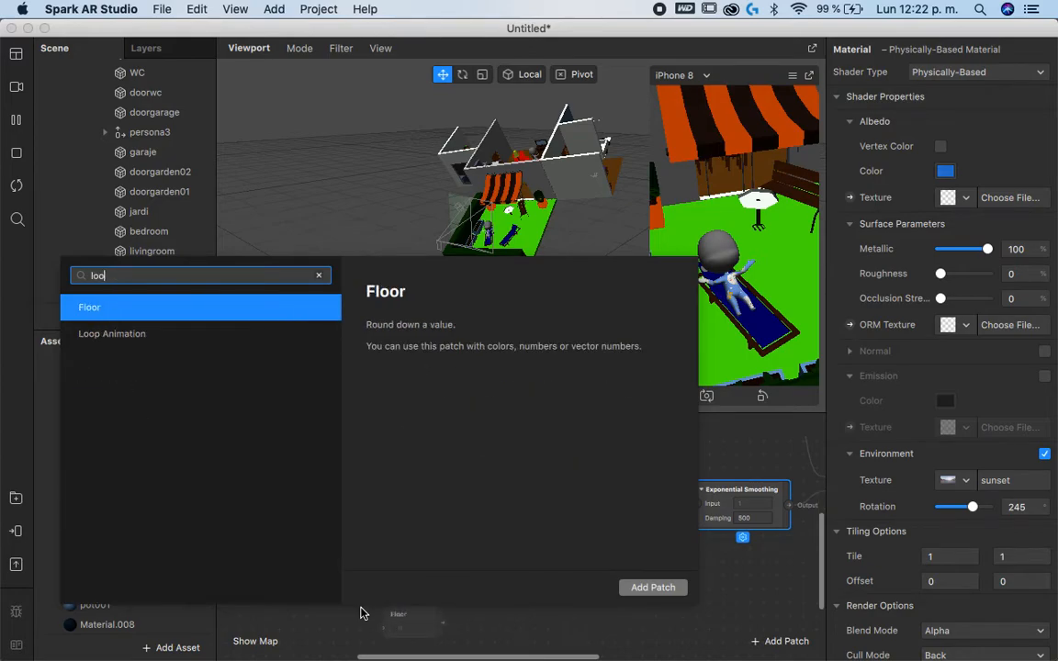
{"action": "key", "text": "Down"}
{"action": "key", "text": "Return"}
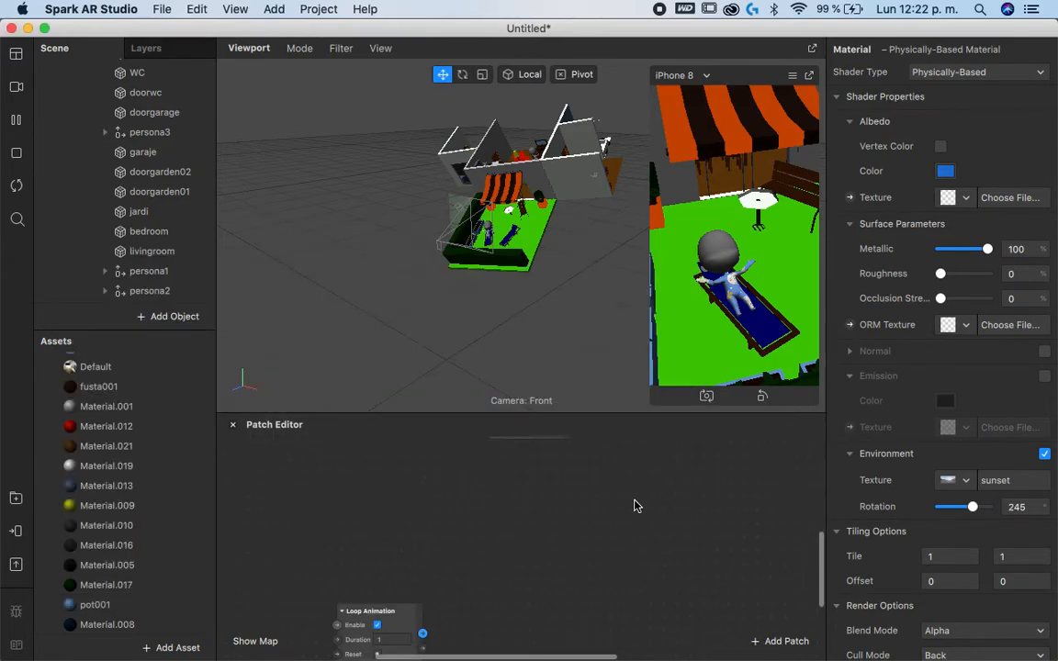
Step: Move the Screen Tap patch farther from the Counter and place the Loop Animation patch between them
{"action": "left_click_drag", "start_coordinate": [360, 634], "coordinate": [332, 563]}
{"action": "scroll", "coordinate": [392, 510], "scroll_direction": "up", "scroll_amount": 5}
{"action": "scroll", "coordinate": [392, 510], "scroll_direction": "left", "scroll_amount": 3}
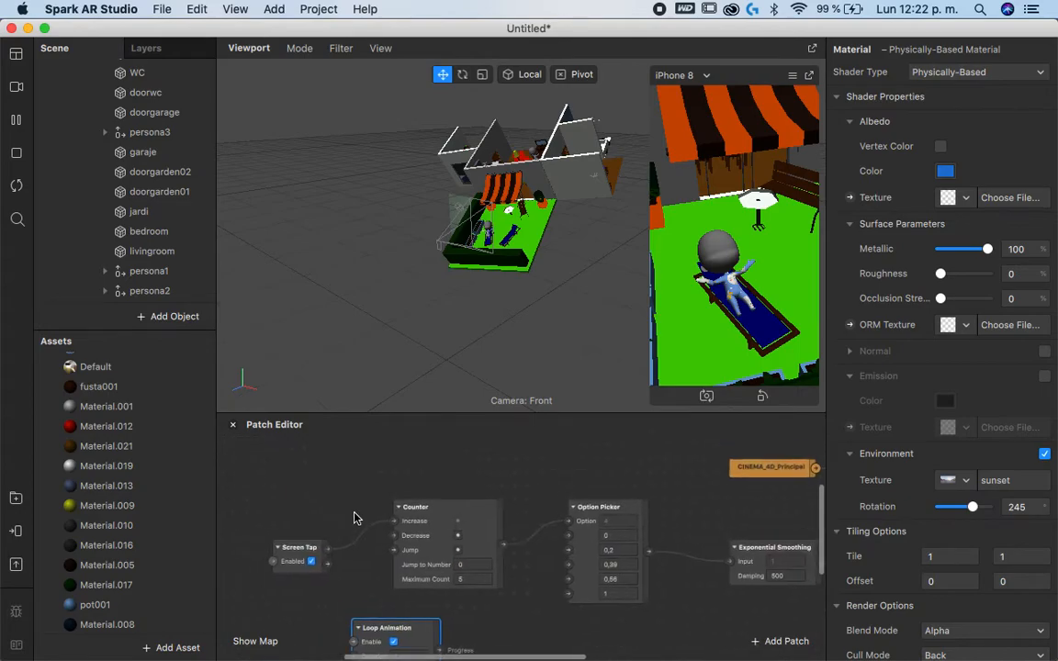
{"action": "left_click_drag", "start_coordinate": [306, 549], "coordinate": [183, 511]}
{"action": "left_click_drag", "start_coordinate": [405, 631], "coordinate": [309, 563]}
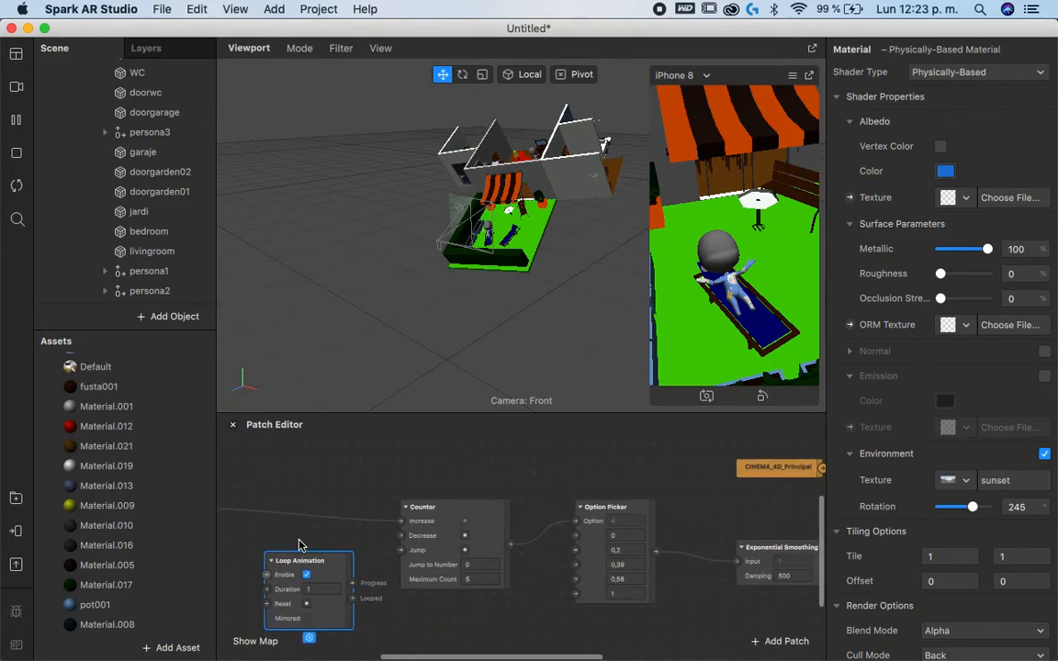
Step: Wire the Screen Tap through a Switch patch into Loop Animation's Enable, and its Looped output into the Counter's Increase input
{"action": "scroll", "coordinate": [358, 518], "scroll_direction": "left", "scroll_amount": 4}
{"action": "left_click_drag", "start_coordinate": [317, 510], "coordinate": [324, 617]}
{"action": "left_click_drag", "start_coordinate": [468, 583], "coordinate": [519, 522]}
Step: Align the Loop Animation patch beside the Counter and set its Duration to 3
{"action": "left_click_drag", "start_coordinate": [455, 562], "coordinate": [481, 522]}
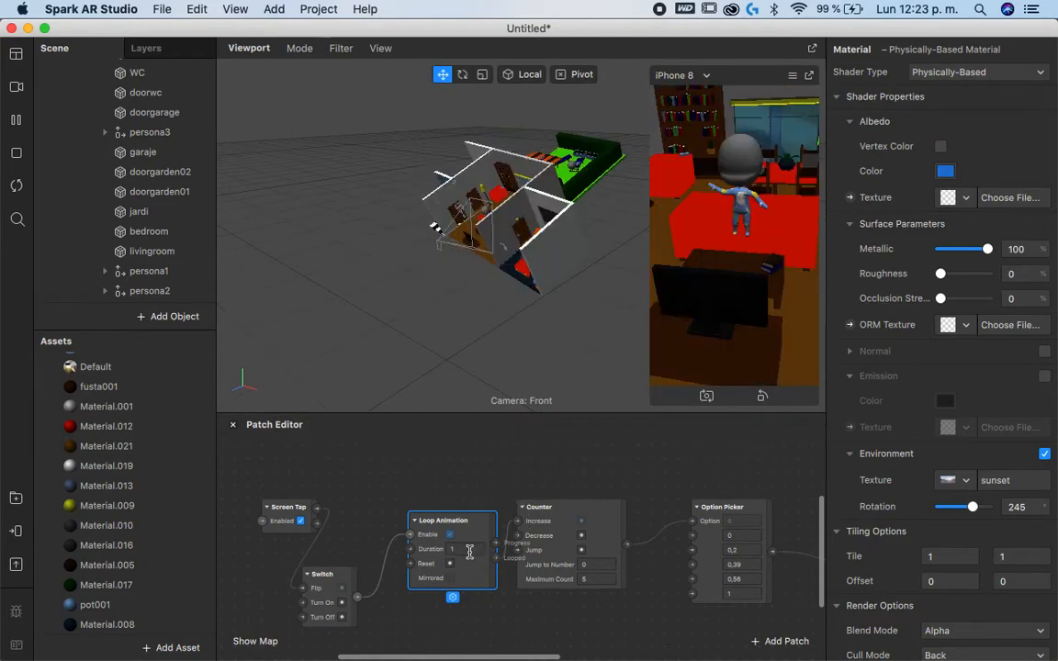
{"action": "type", "text": "3"}
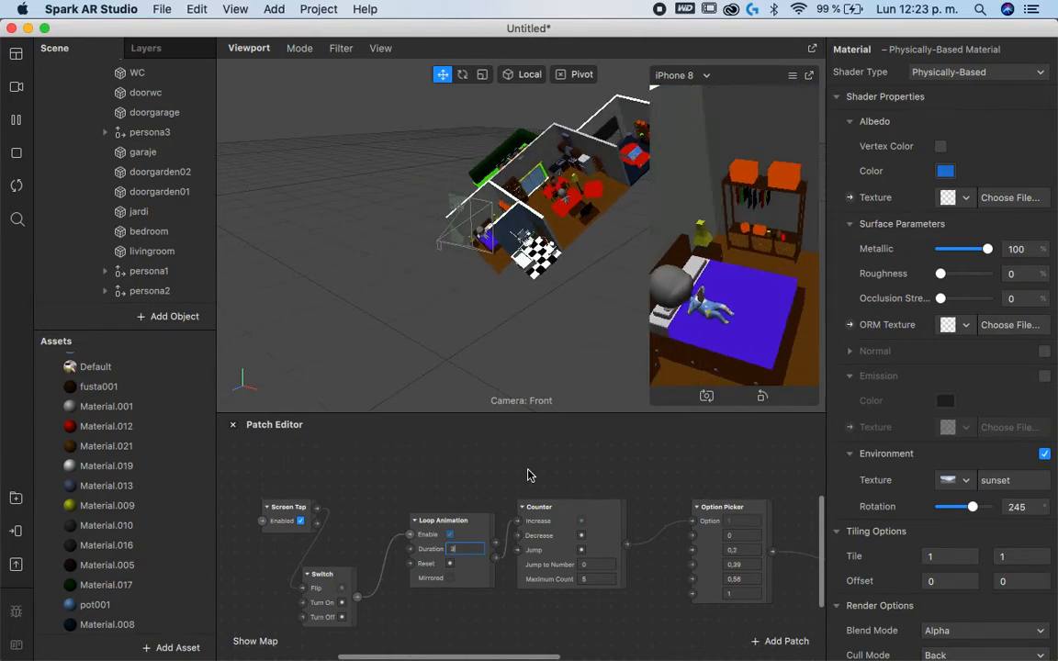
Step: Lengthen the Loop Animation patch's Duration and pause the effect preview
{"action": "left_click_drag", "start_coordinate": [470, 549], "coordinate": [418, 548]}
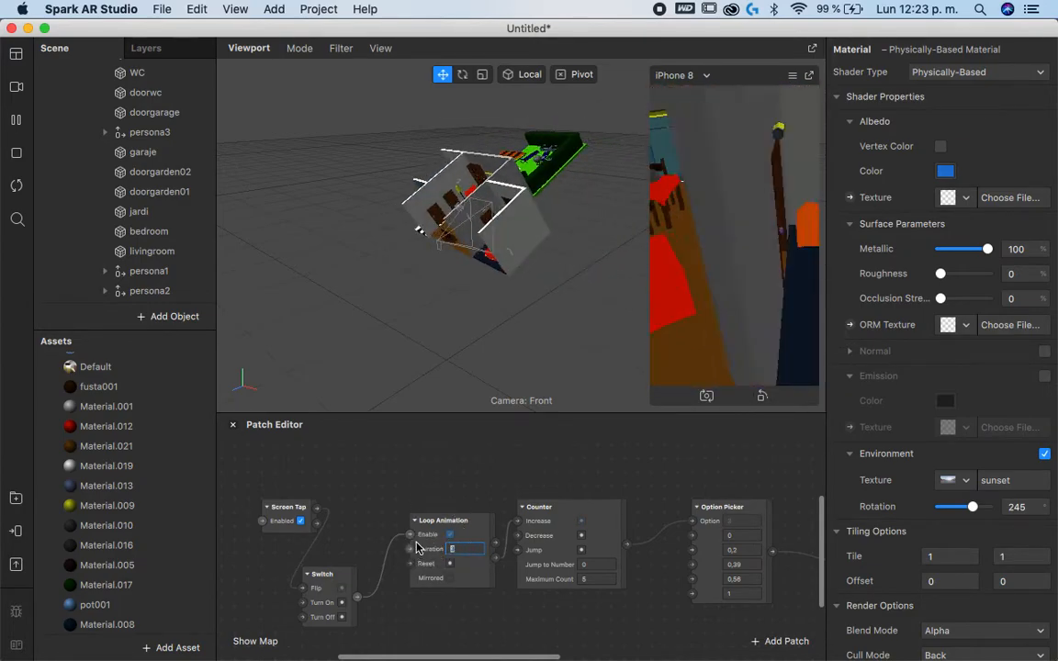
{"action": "type", "text": "10"}
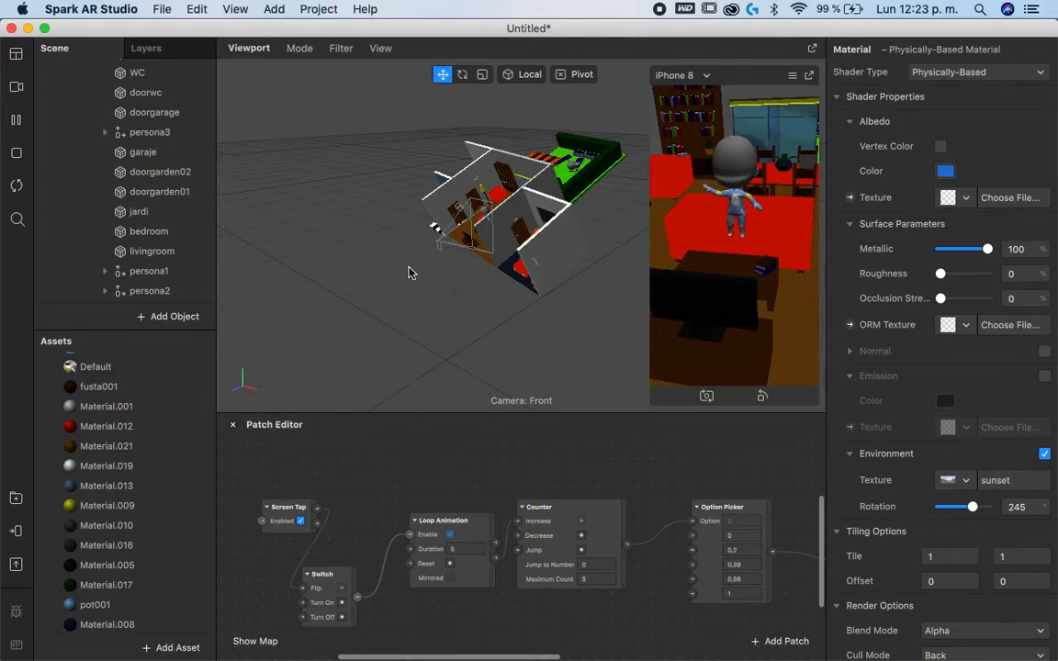
{"action": "left_click", "coordinate": [16, 120]}
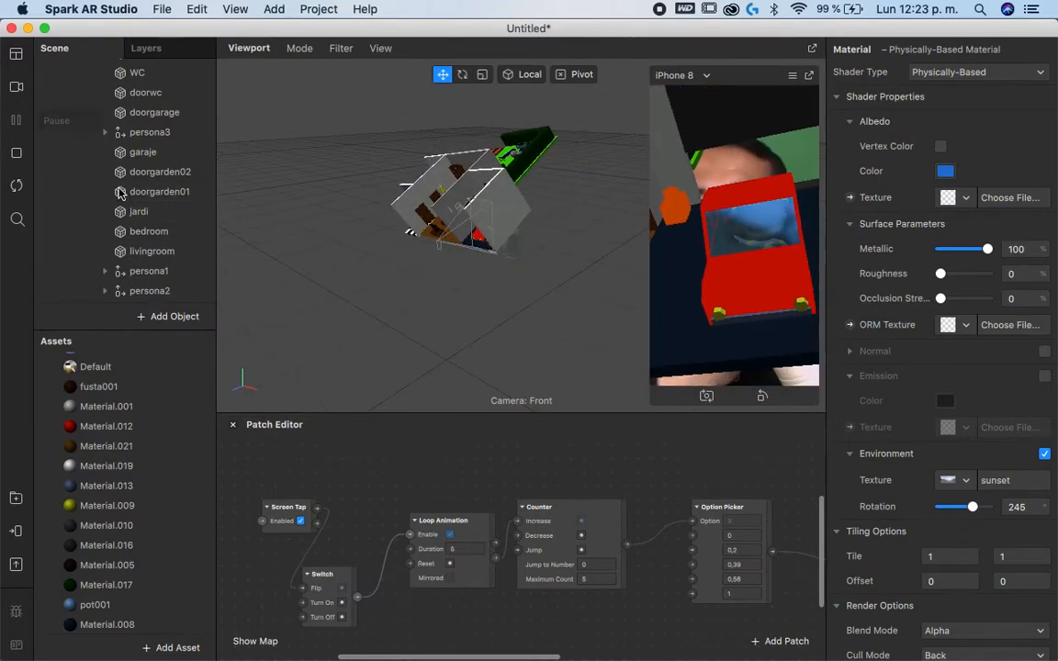
{"action": "left_click", "coordinate": [31, 187]}
Step: Add a Face Mesh as a child of the persona1 object in the bedroom
{"action": "scroll", "coordinate": [524, 262], "scroll_direction": "up", "scroll_amount": 5}
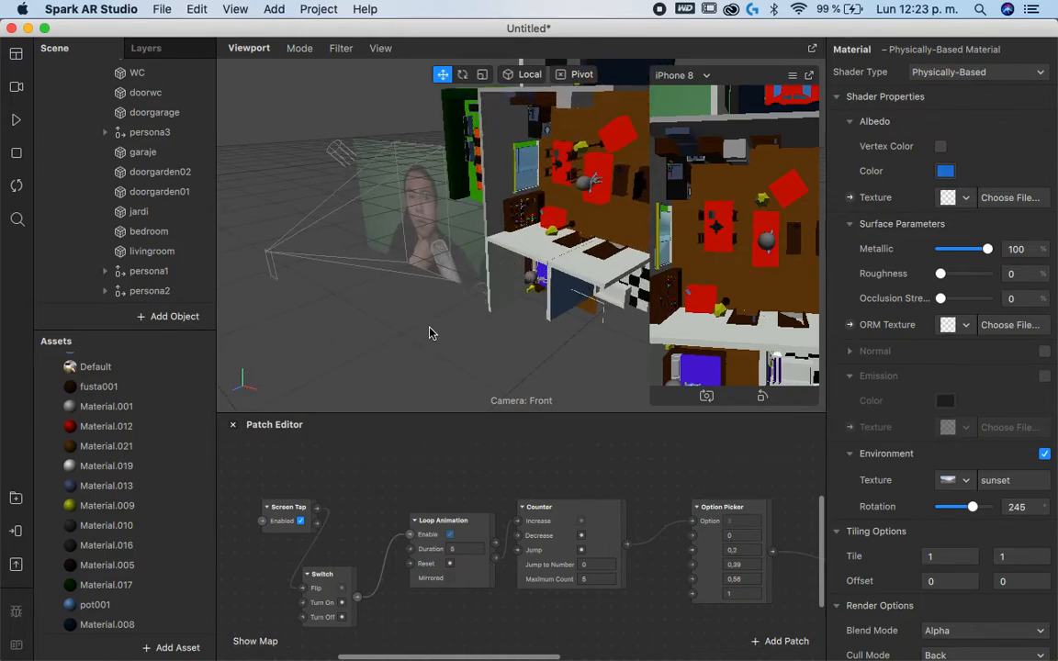
{"action": "scroll", "coordinate": [515, 322], "scroll_direction": "up", "scroll_amount": 5}
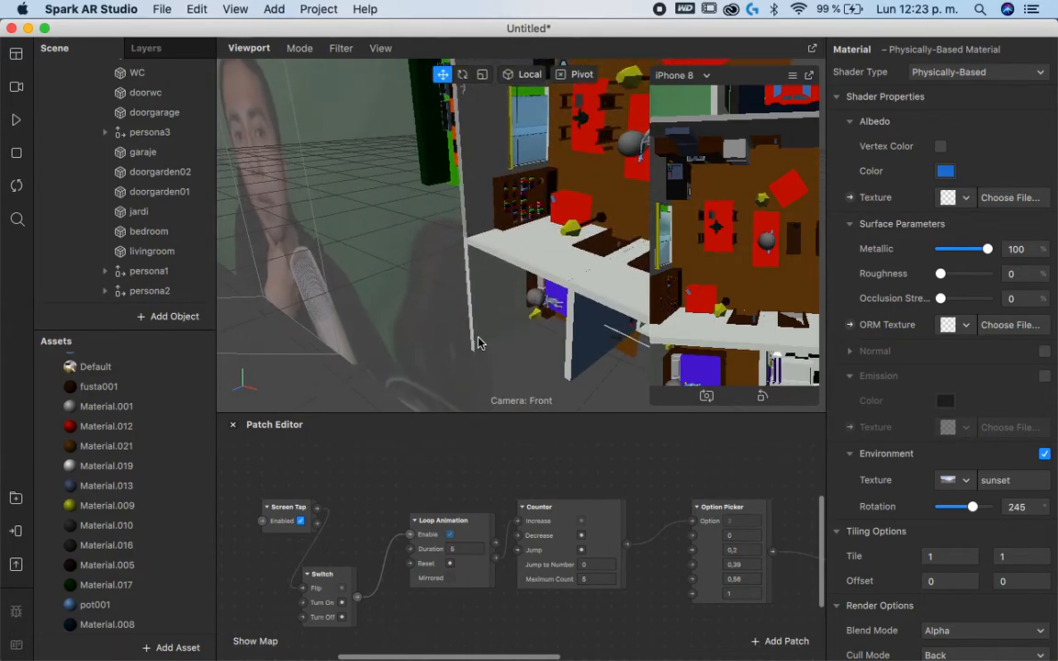
{"action": "scroll", "coordinate": [545, 317], "scroll_direction": "up", "scroll_amount": 3}
{"action": "scroll", "coordinate": [136, 248], "scroll_direction": "down", "scroll_amount": 2}
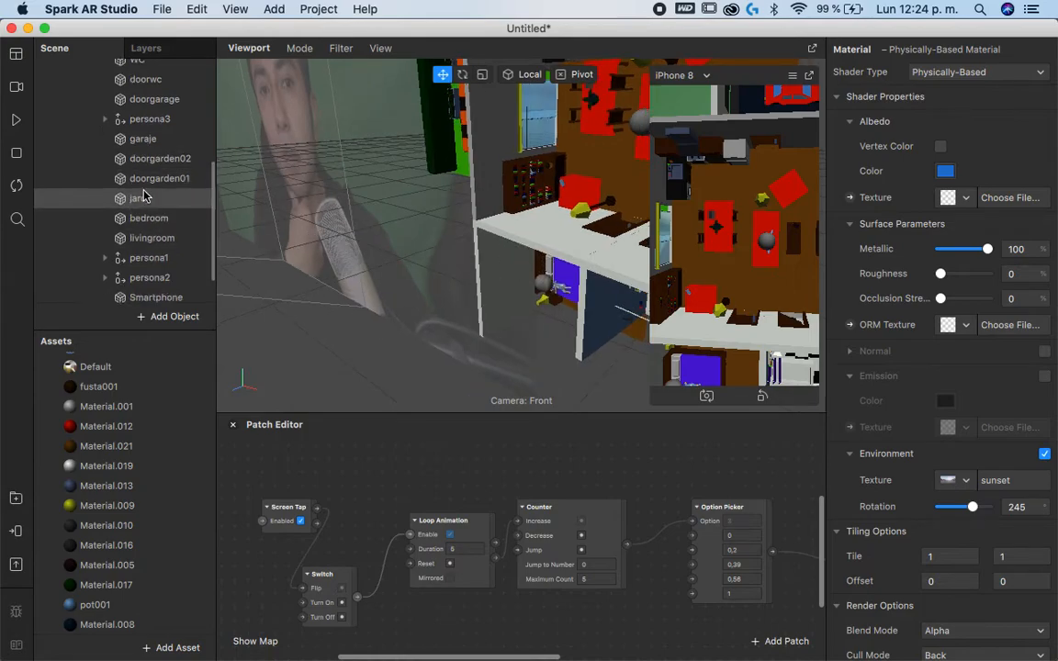
{"action": "left_click", "coordinate": [143, 242]}
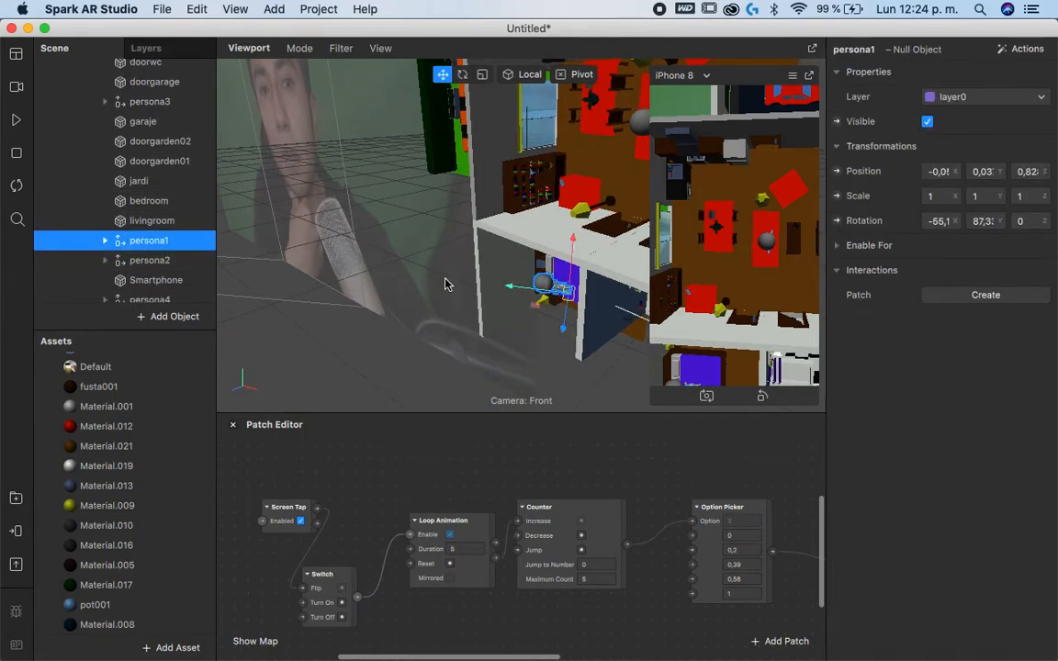
{"action": "key", "text": "f"}
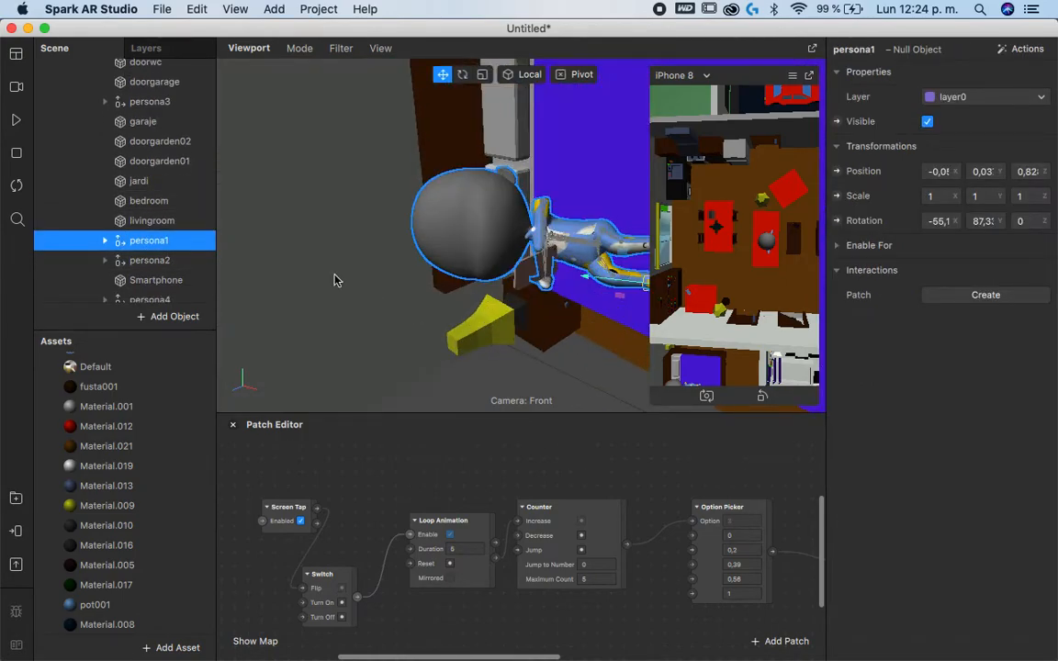
{"action": "right_click", "coordinate": [147, 239]}
{"action": "mouse_move", "coordinate": [205, 262]}
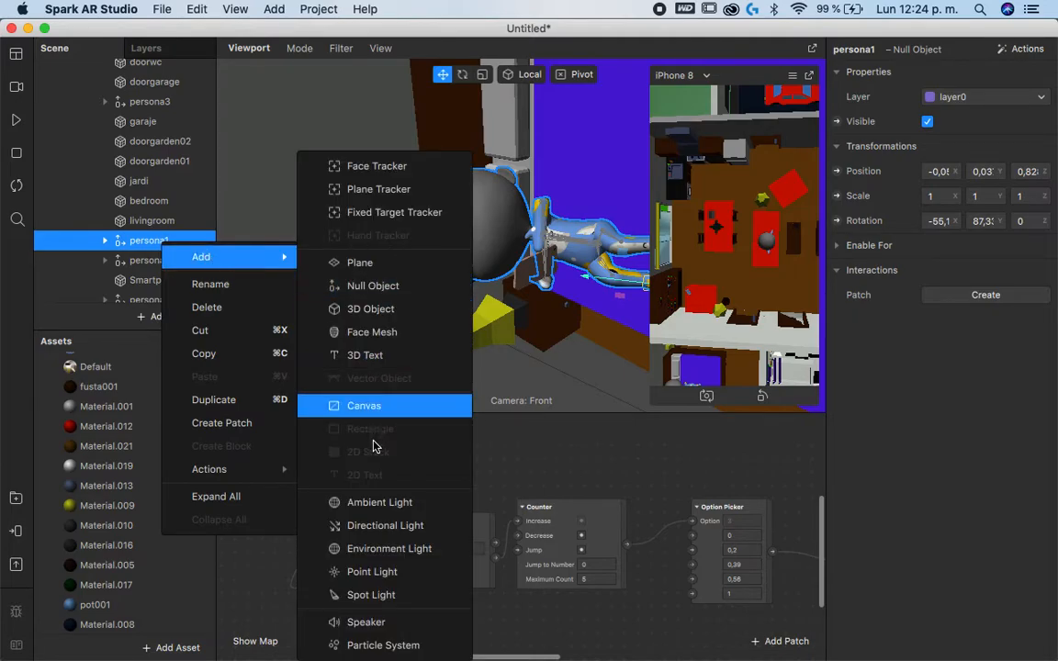
{"action": "left_click", "coordinate": [372, 339]}
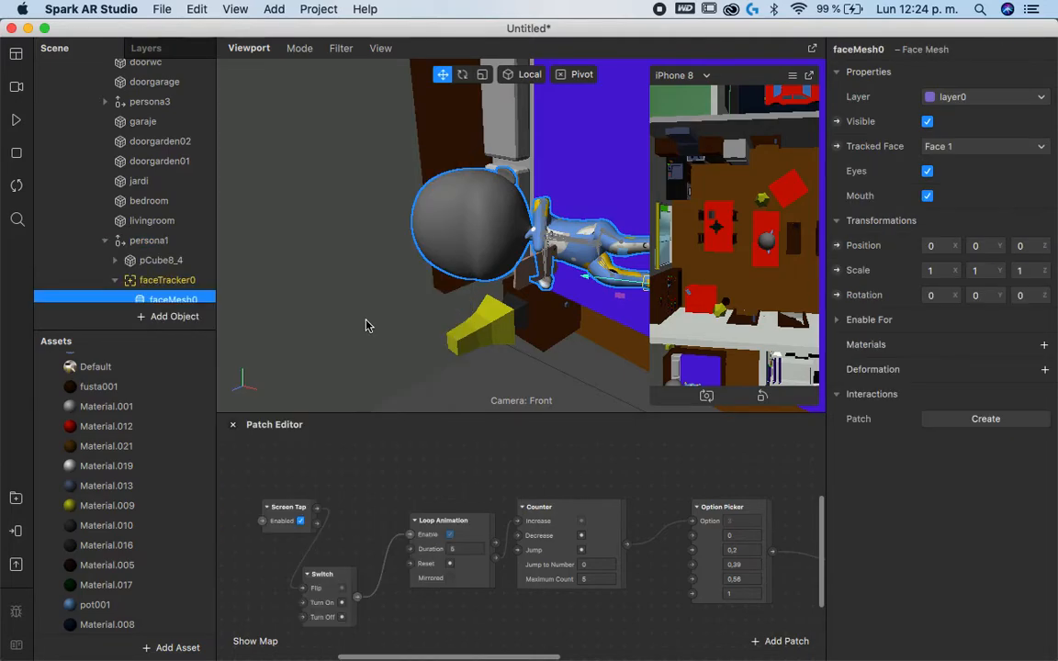
Step: Move faceMesh0 directly under persona1 and delete its nested face tracker
{"action": "scroll", "coordinate": [184, 253], "scroll_direction": "down", "scroll_amount": 3}
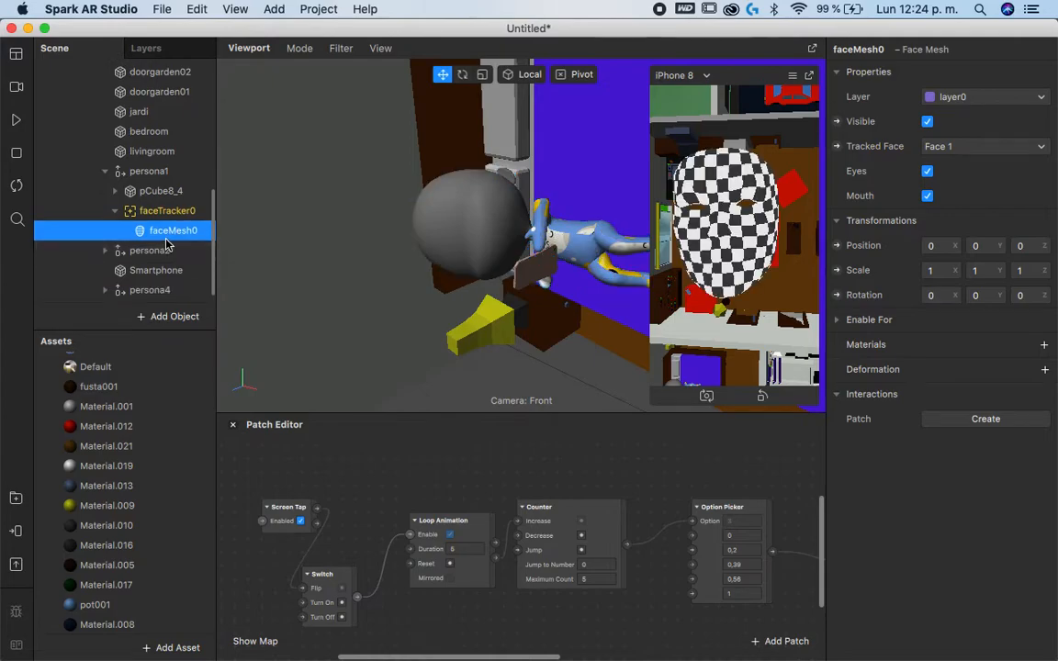
{"action": "scroll", "coordinate": [519, 282], "scroll_direction": "up", "scroll_amount": 5}
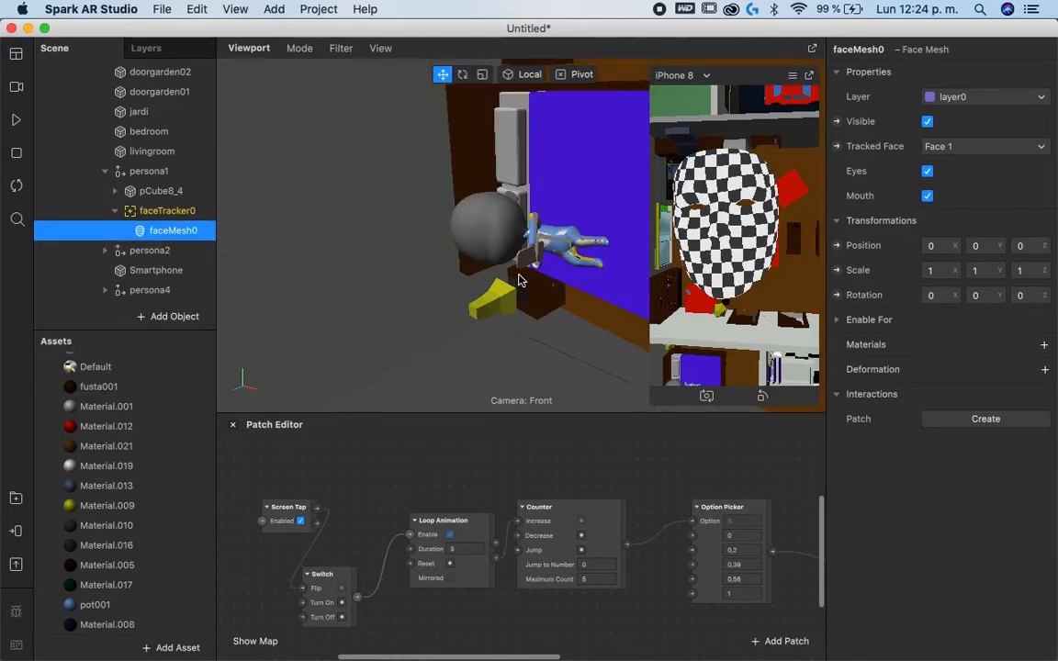
{"action": "left_click", "coordinate": [172, 214]}
{"action": "left_click_drag", "start_coordinate": [161, 231], "coordinate": [83, 167]}
{"action": "left_click", "coordinate": [171, 235]}
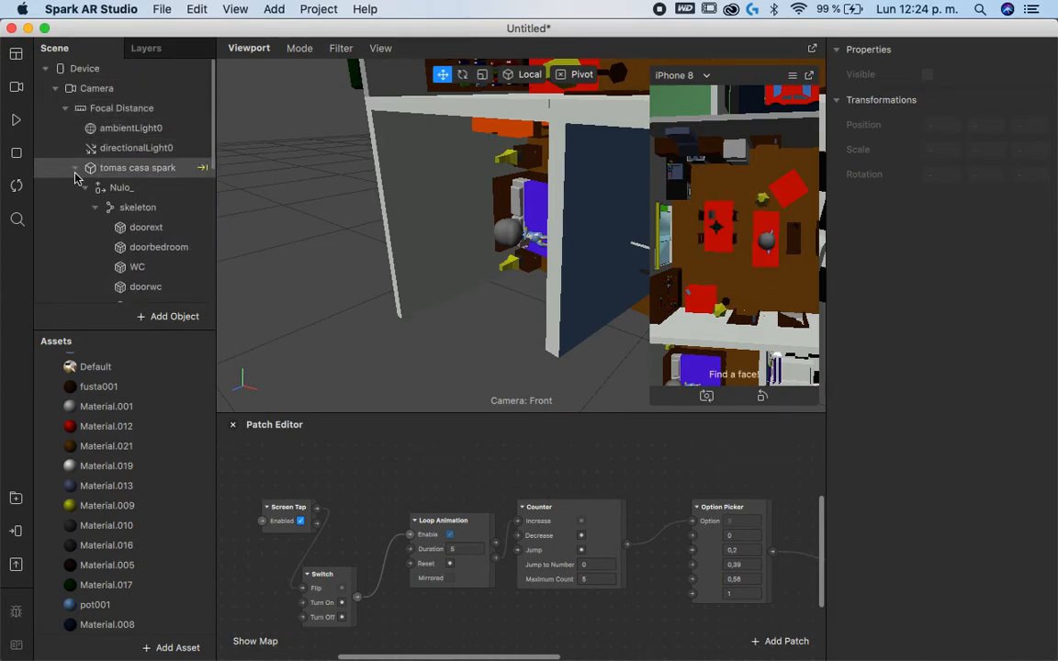
Step: Add a Face Tracker directly under Focal Distance, outside the house model
{"action": "right_click", "coordinate": [153, 111]}
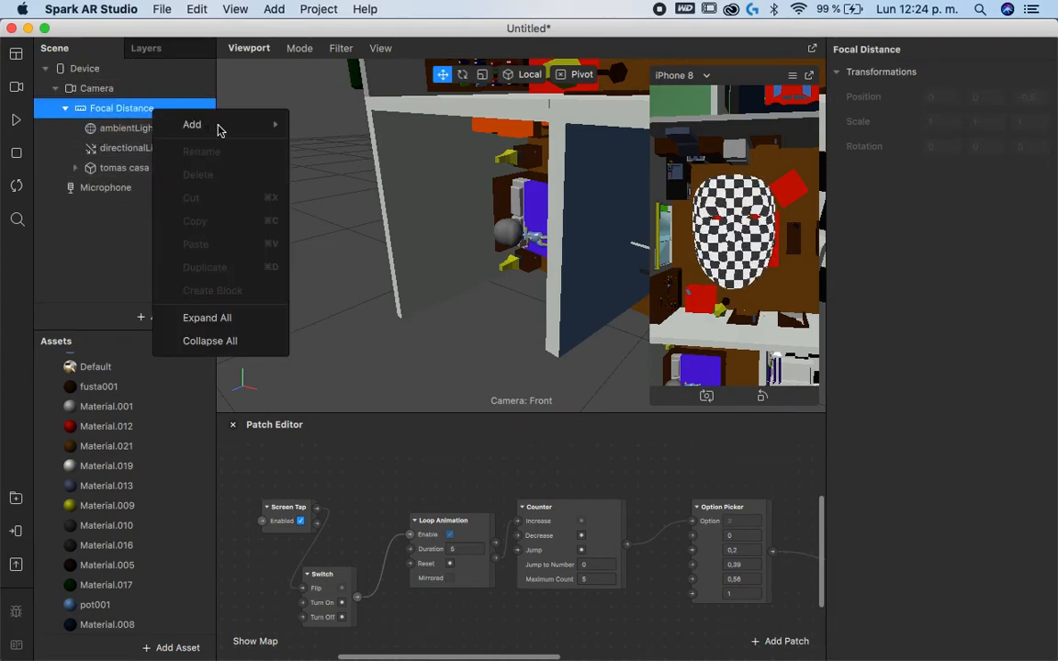
{"action": "mouse_move", "coordinate": [218, 129]}
{"action": "left_click", "coordinate": [404, 127]}
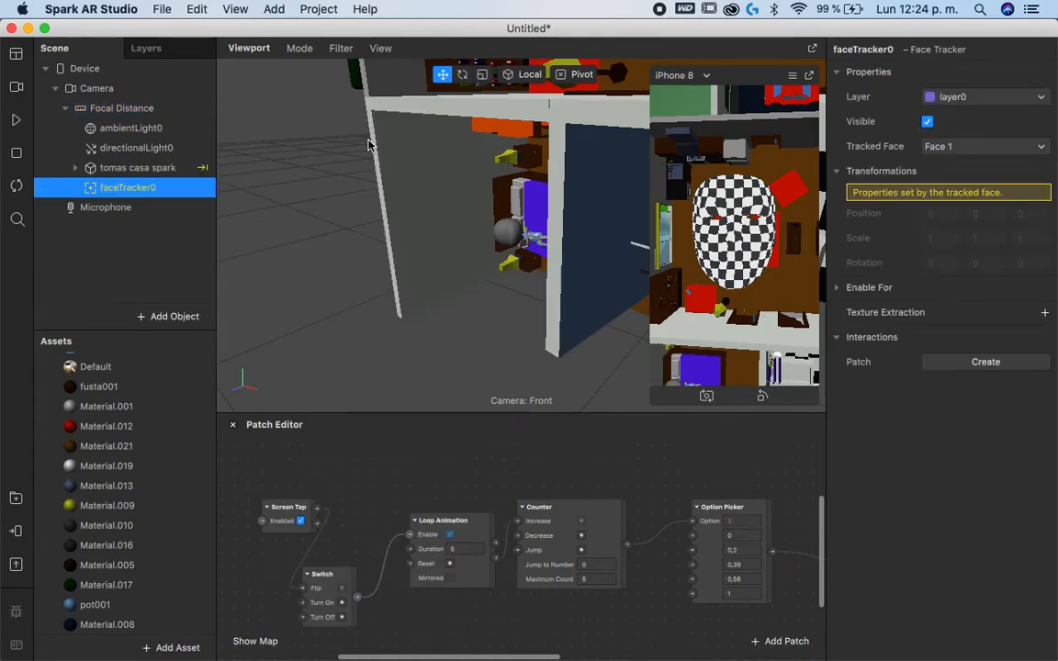
Step: Shift faceMesh0 in the scene and nest it under persona1's pCube8_4 object
{"action": "left_click", "coordinate": [77, 170]}
{"action": "scroll", "coordinate": [138, 229], "scroll_direction": "down", "scroll_amount": 10}
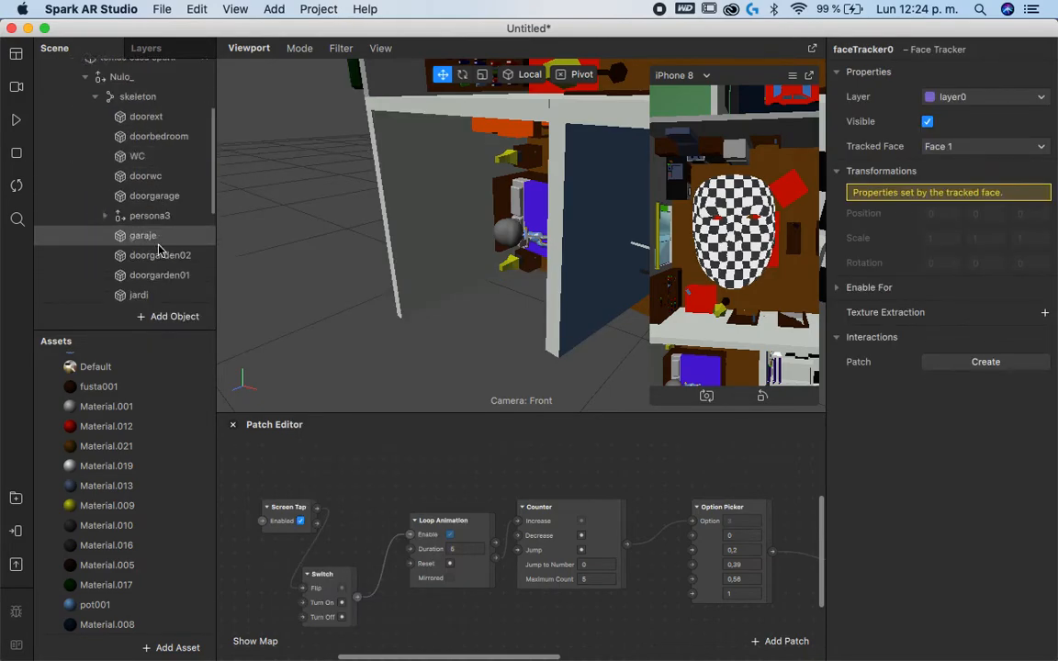
{"action": "left_click", "coordinate": [162, 212]}
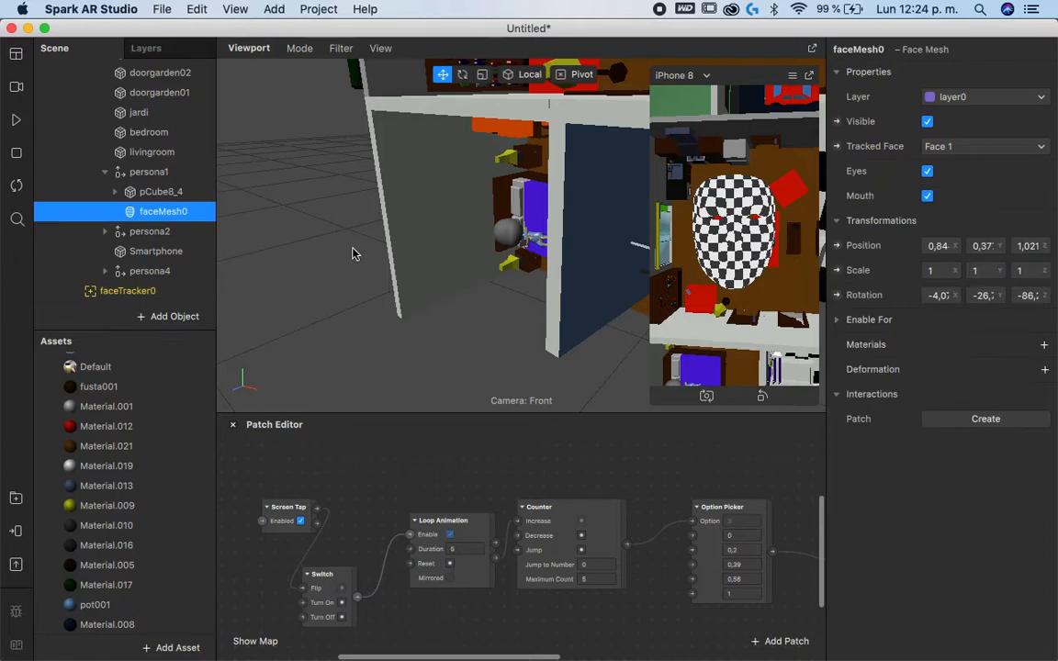
{"action": "key", "text": "f"}
{"action": "left_click_drag", "start_coordinate": [466, 267], "coordinate": [605, 166]}
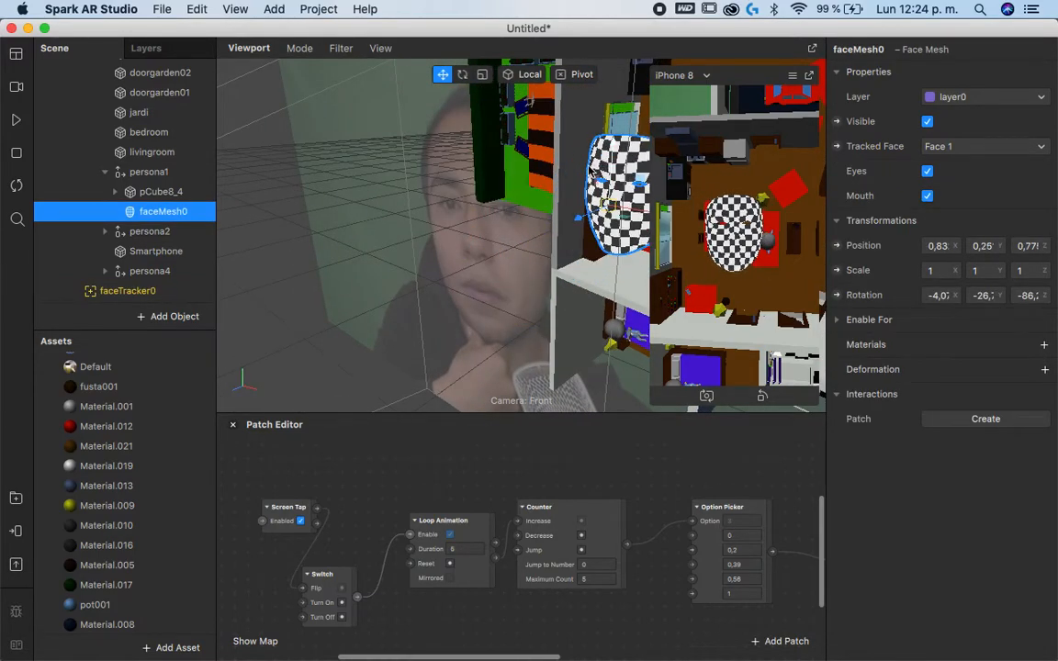
{"action": "left_click_drag", "start_coordinate": [155, 215], "coordinate": [152, 194]}
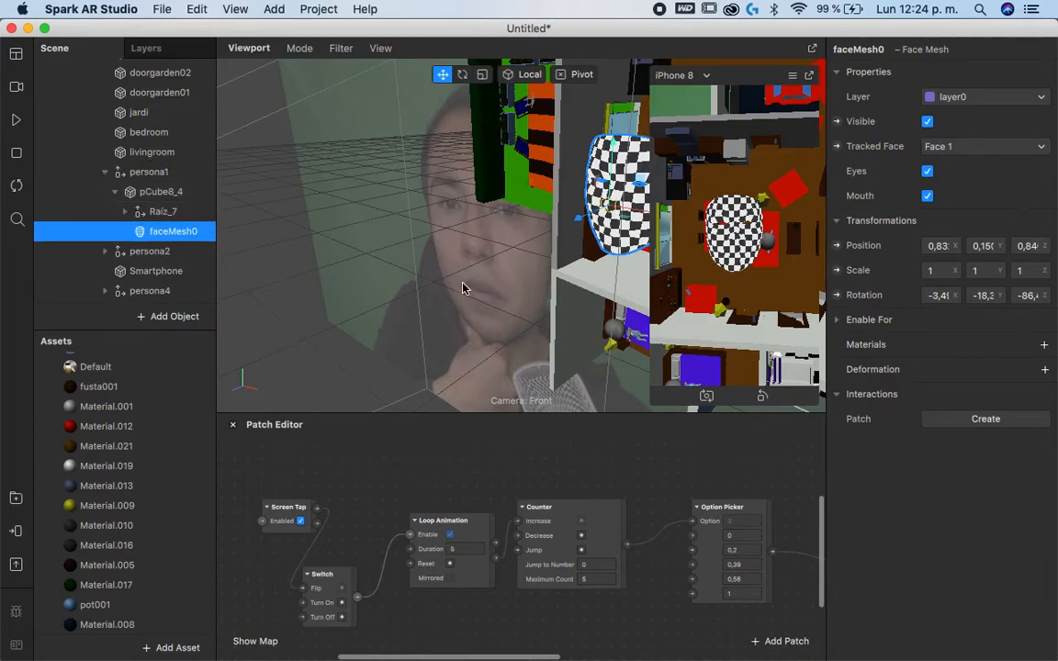
Step: Move faceMesh0 down to the bedroom, over the head of the character lying on the bed
{"action": "left_click_drag", "start_coordinate": [582, 242], "coordinate": [577, 365]}
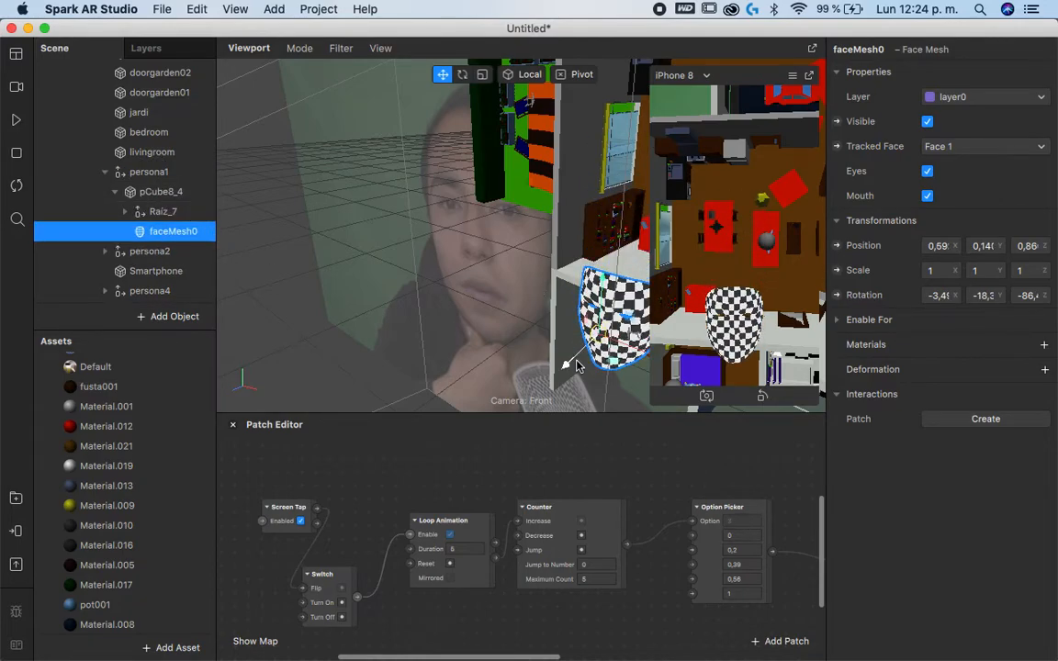
{"action": "scroll", "coordinate": [572, 362], "scroll_direction": "up", "scroll_amount": 5}
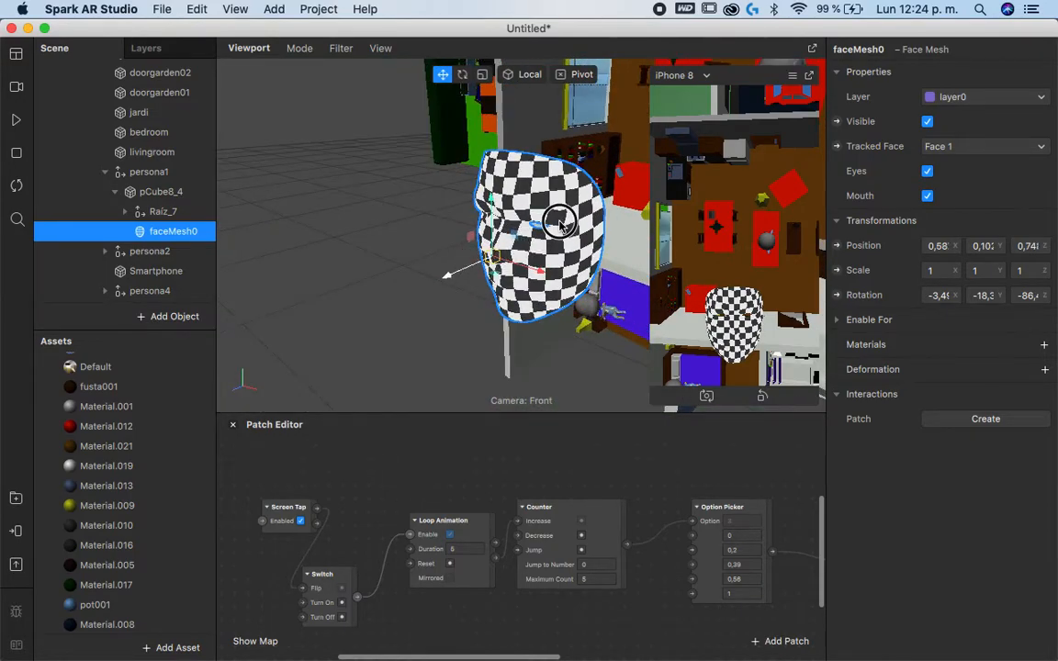
{"action": "left_click_drag", "start_coordinate": [560, 223], "coordinate": [586, 186]}
{"action": "left_click_drag", "start_coordinate": [584, 239], "coordinate": [615, 307]}
{"action": "scroll", "coordinate": [579, 241], "scroll_direction": "up", "scroll_amount": 5}
{"action": "left_click_drag", "start_coordinate": [494, 220], "coordinate": [538, 316]}
{"action": "scroll", "coordinate": [464, 306], "scroll_direction": "up", "scroll_amount": 3}
{"action": "right_click_drag", "start_coordinate": [539, 318], "coordinate": [450, 284]}
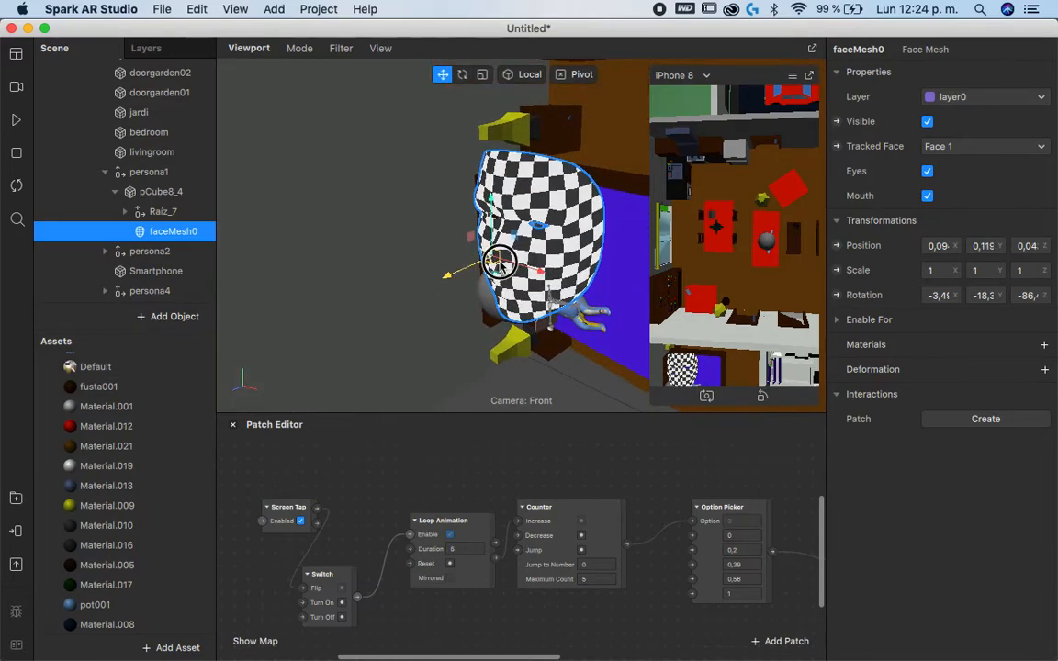
{"action": "left_click_drag", "start_coordinate": [499, 260], "coordinate": [574, 255]}
{"action": "left_click_drag", "start_coordinate": [498, 260], "coordinate": [577, 269]}
Step: Rotate faceMesh0 to match the lying head, scale it uniformly to about 0.58, and shift it into place
{"action": "key", "text": "e"}
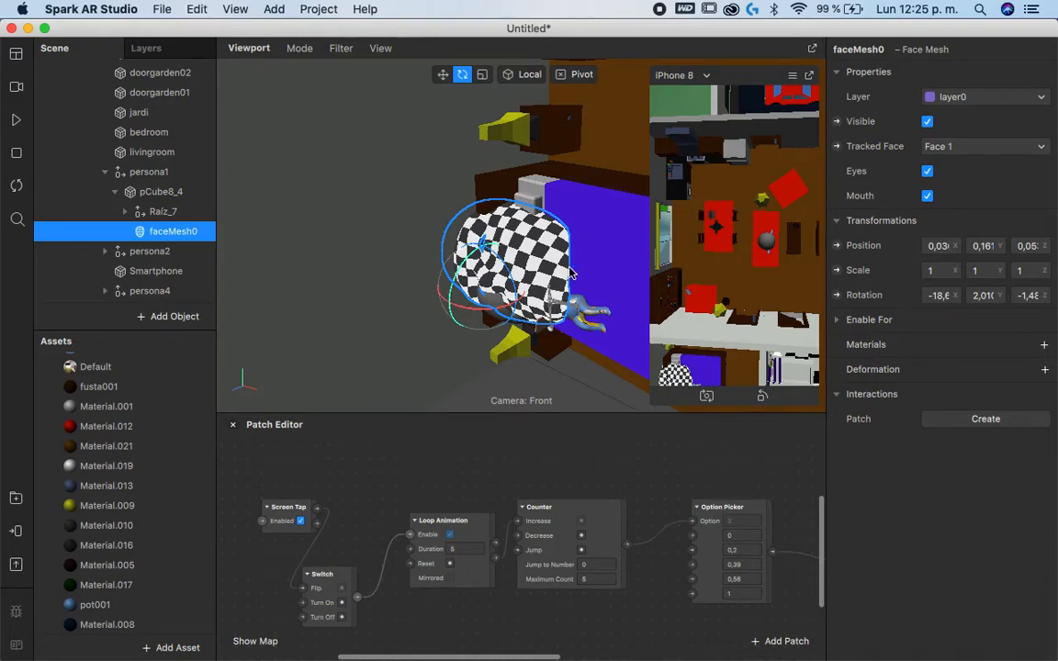
{"action": "key", "text": "r"}
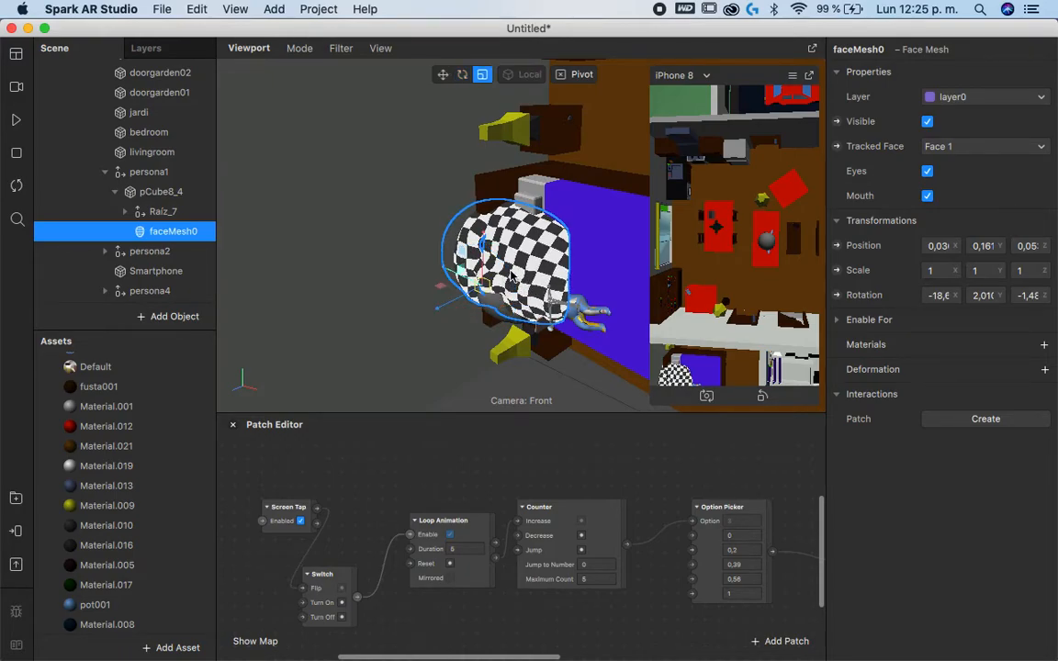
{"action": "left_click_drag", "start_coordinate": [487, 288], "coordinate": [402, 316]}
{"action": "left_click", "coordinate": [443, 75]}
{"action": "left_click_drag", "start_coordinate": [484, 250], "coordinate": [430, 307]}
Step: Scale faceMesh0 down to about 0.44 and center it on the character's head
{"action": "scroll", "coordinate": [496, 326], "scroll_direction": "up", "scroll_amount": 5}
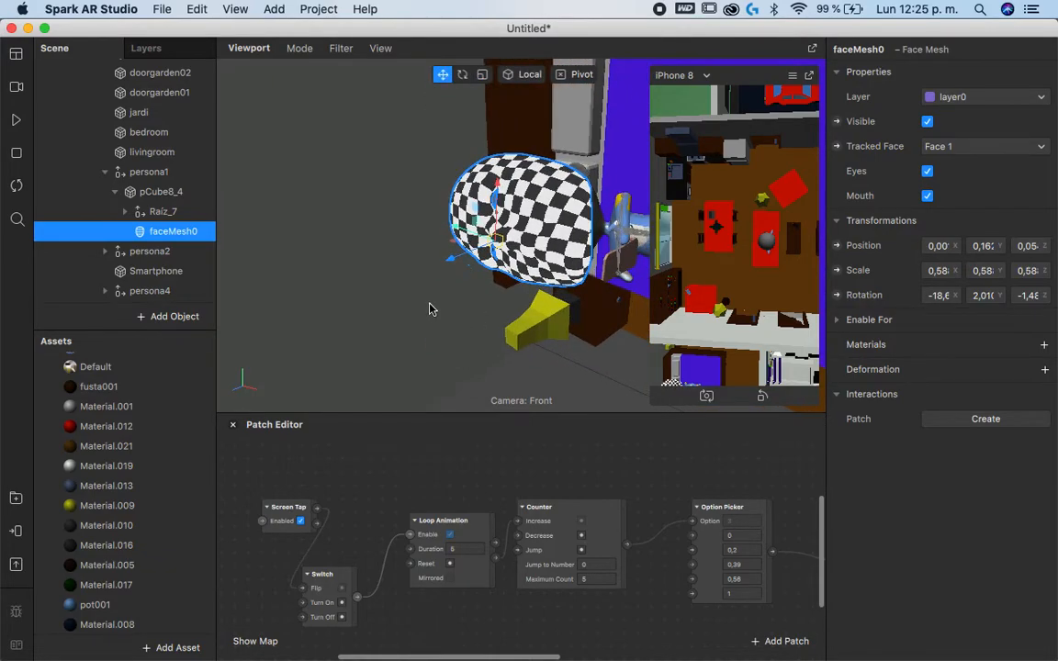
{"action": "left_click_drag", "start_coordinate": [498, 301], "coordinate": [565, 219], "text": "alt"}
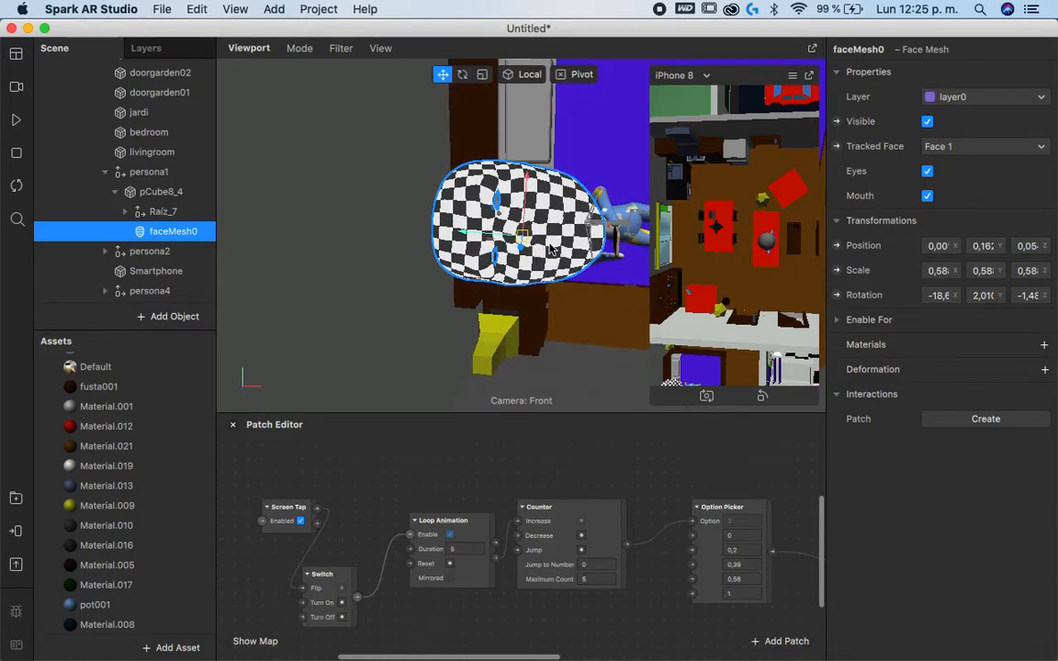
{"action": "key", "text": "r"}
{"action": "left_click_drag", "start_coordinate": [491, 241], "coordinate": [752, 187]}
{"action": "left_click", "coordinate": [442, 74]}
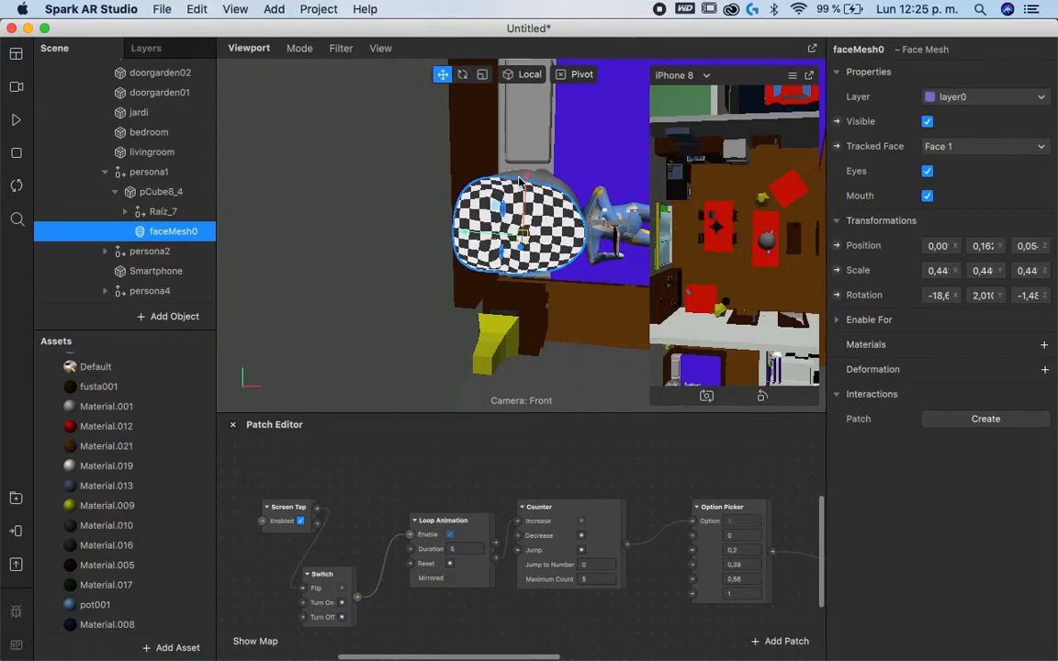
{"action": "left_click_drag", "start_coordinate": [527, 206], "coordinate": [491, 225]}
{"action": "left_click_drag", "start_coordinate": [600, 262], "coordinate": [501, 248]}
{"action": "left_click_drag", "start_coordinate": [525, 198], "coordinate": [491, 249]}
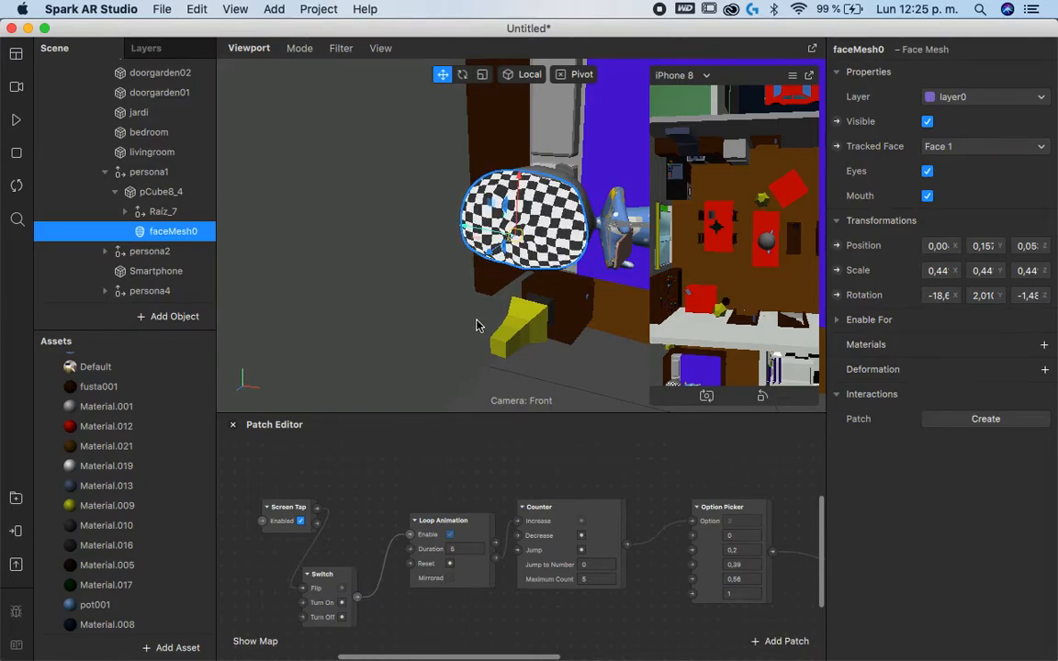
Step: Fine-tune faceMesh0's position so it sits on the front of persona1's head
{"action": "left_click_drag", "start_coordinate": [497, 334], "coordinate": [538, 302]}
{"action": "left_click_drag", "start_coordinate": [497, 217], "coordinate": [500, 218]}
{"action": "left_click_drag", "start_coordinate": [550, 191], "coordinate": [547, 183]}
{"action": "left_click_drag", "start_coordinate": [502, 323], "coordinate": [561, 156]}
{"action": "left_click_drag", "start_coordinate": [566, 201], "coordinate": [568, 203]}
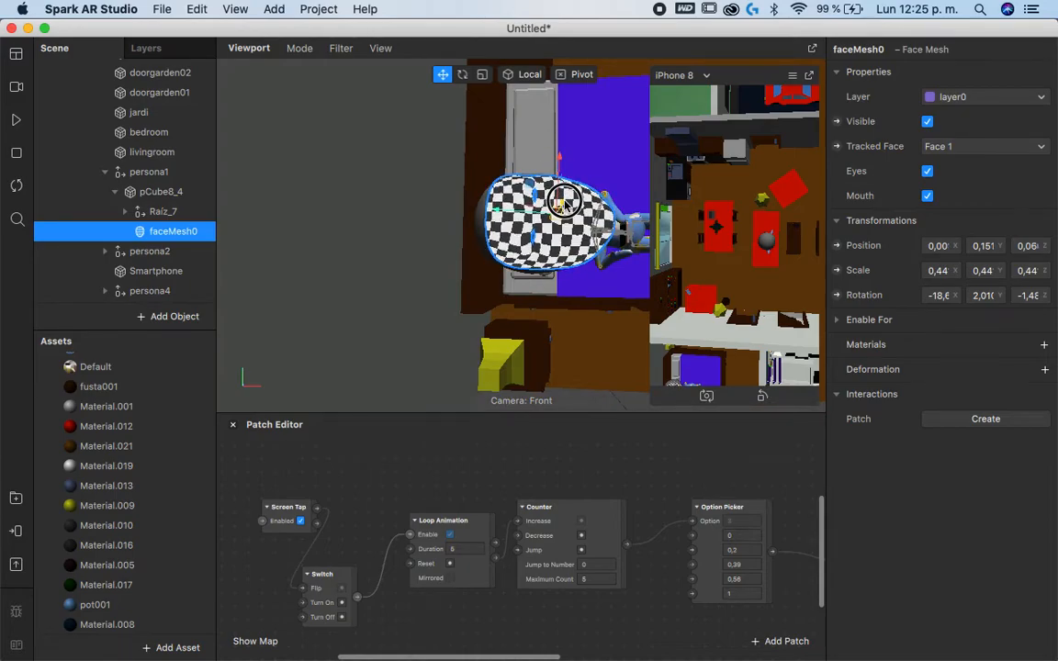
Step: Turn off the face mesh's Eyes and Mouth options and assign it a newly created material
{"action": "left_click", "coordinate": [927, 171]}
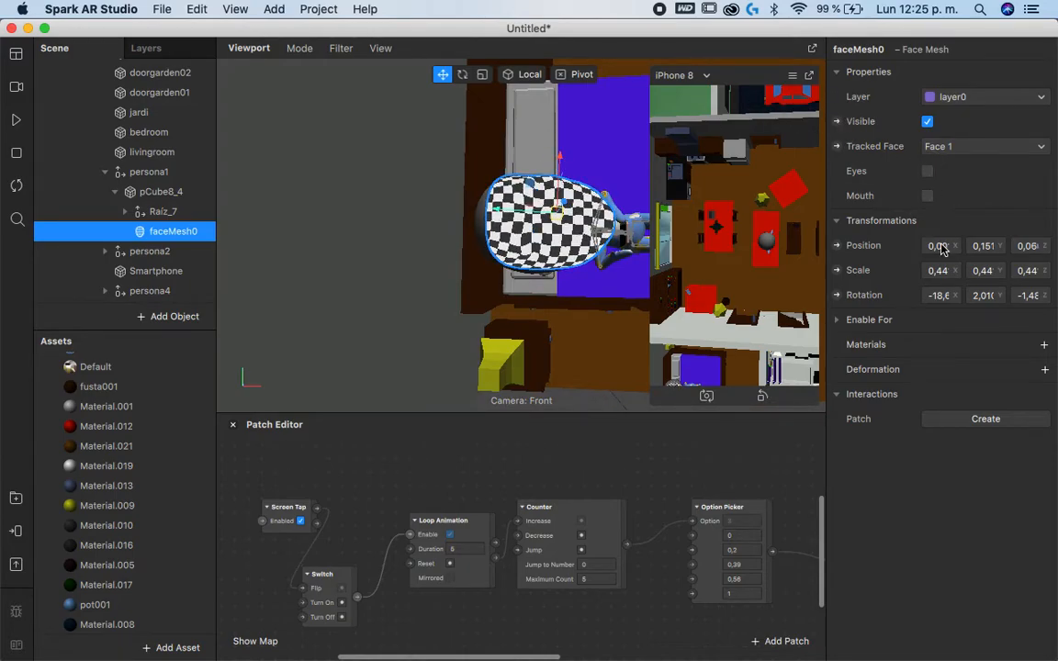
{"action": "left_click", "coordinate": [1044, 348]}
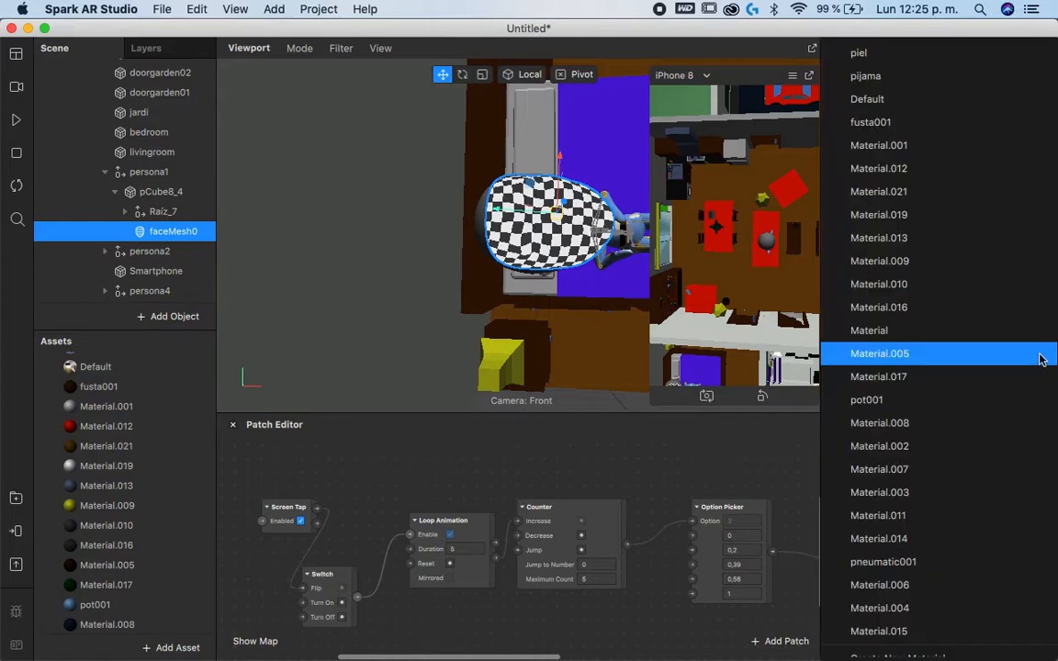
{"action": "left_click", "coordinate": [905, 646]}
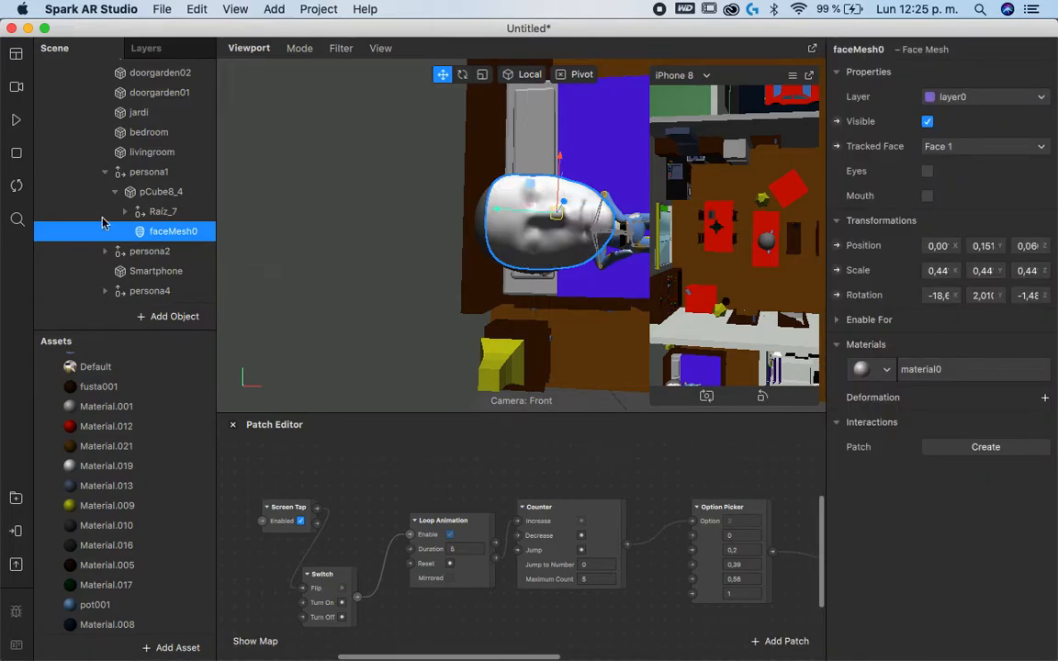
Step: Collapse the tomas casa spark asset and enable Texture Extraction on faceTracker0
{"action": "scroll", "coordinate": [110, 391], "scroll_direction": "up", "scroll_amount": 3}
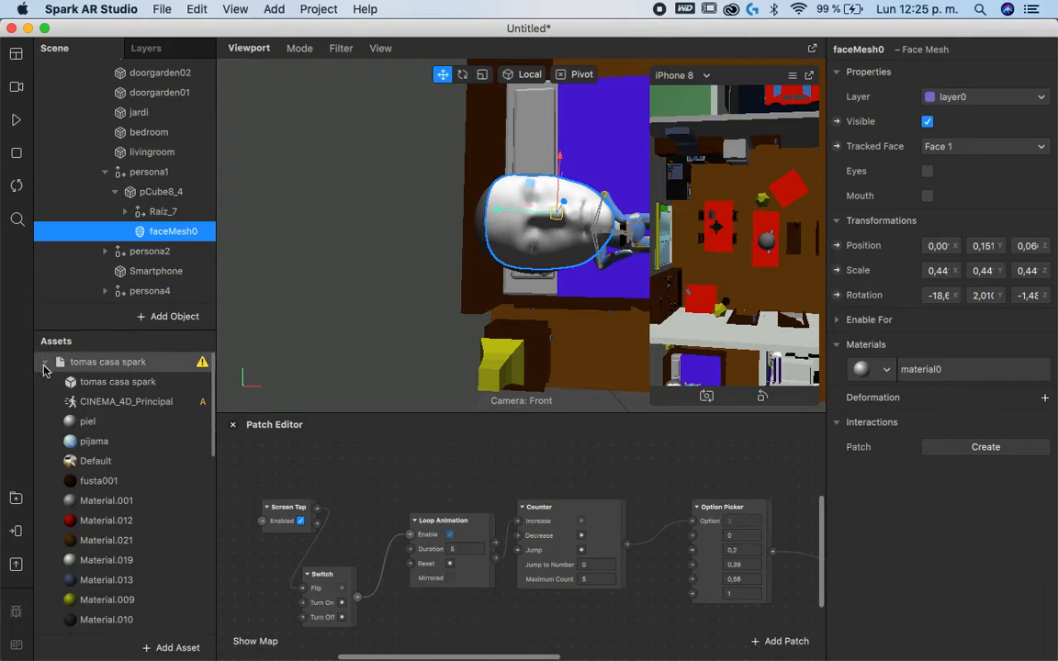
{"action": "left_click", "coordinate": [45, 366]}
{"action": "scroll", "coordinate": [152, 204], "scroll_direction": "down", "scroll_amount": 3}
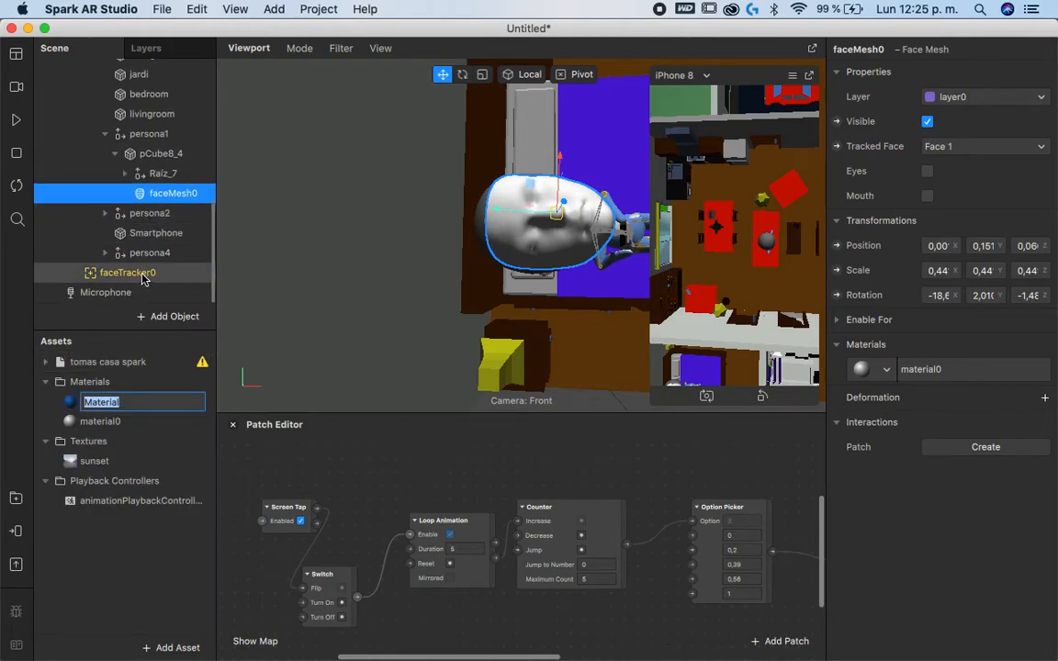
{"action": "left_click", "coordinate": [142, 277]}
{"action": "left_click", "coordinate": [1044, 314]}
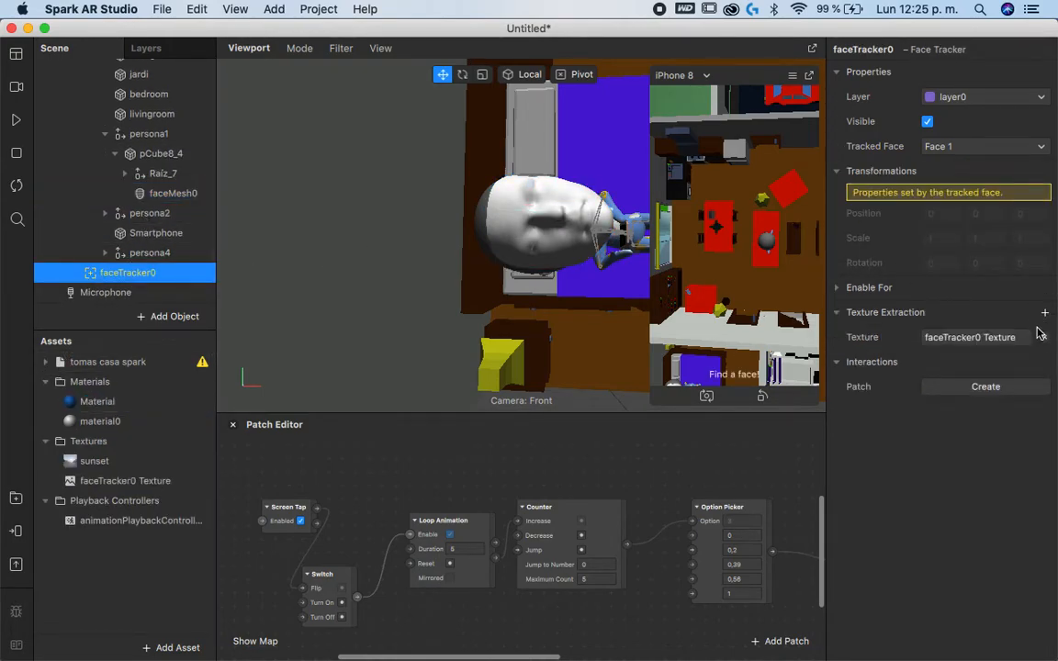
Step: Rename the new face mesh material as rostro
{"action": "left_click", "coordinate": [137, 420]}
{"action": "key", "text": "Return"}
{"action": "type", "text": "rostro"}
{"action": "key", "text": "Return"}
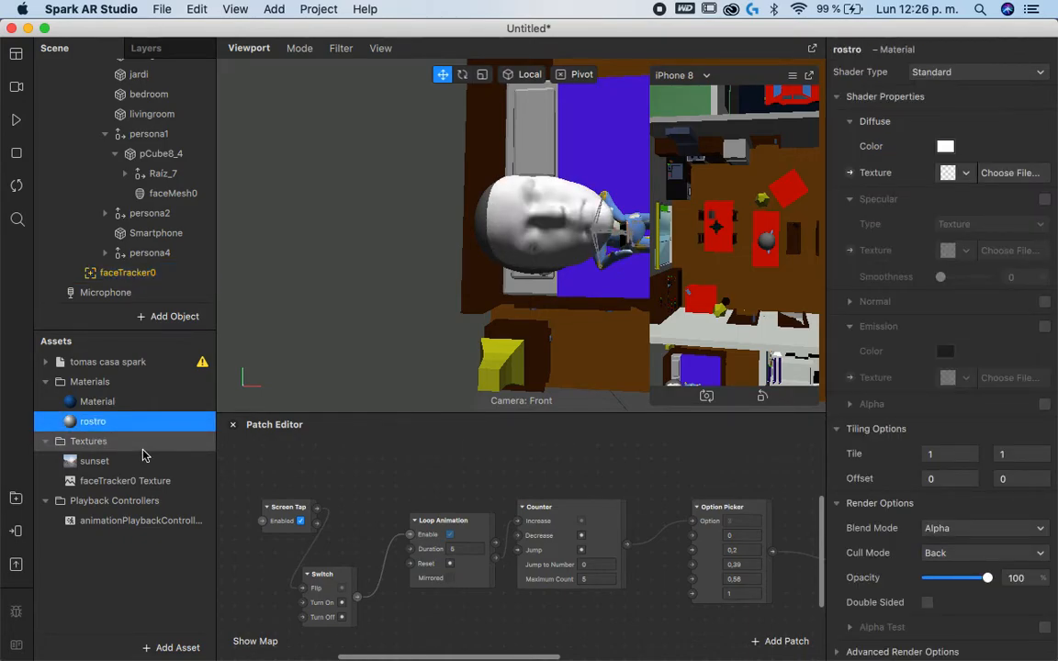
Step: Set the rostro material's shader type to Flat and its diffuse texture to faceTracker0 Texture
{"action": "left_click", "coordinate": [958, 79]}
{"action": "left_click", "coordinate": [951, 74]}
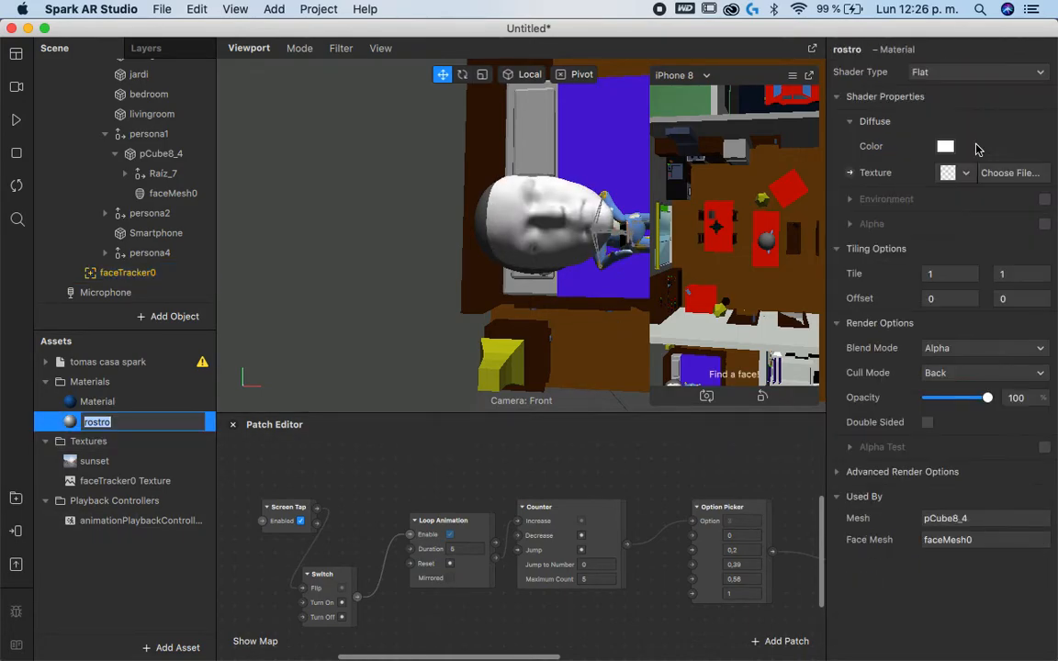
{"action": "left_click", "coordinate": [967, 174]}
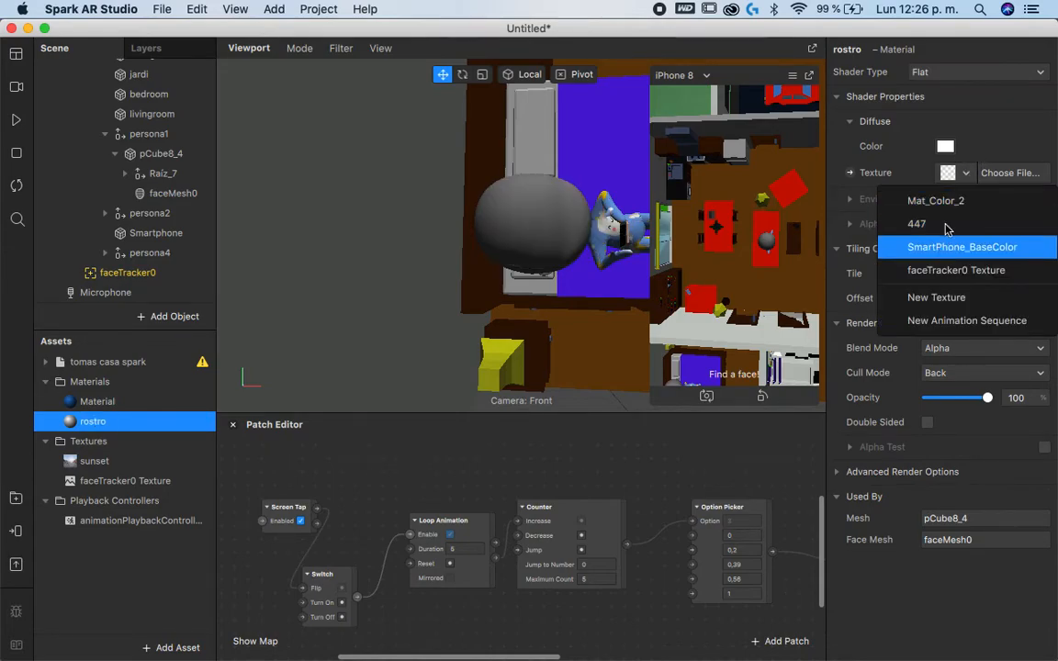
{"action": "left_click", "coordinate": [955, 271]}
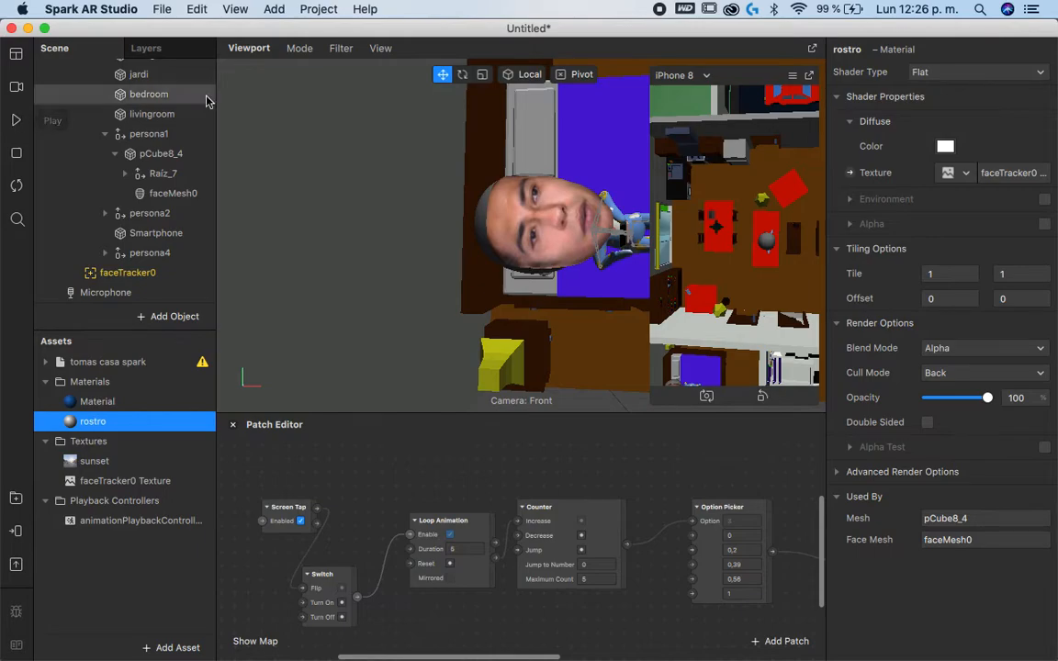
Step: Nudge faceMesh0 over persona1's head, and connect Screen Tap directly to the Counter's Increase input to advance the preview to the bedroom
{"action": "left_click", "coordinate": [171, 194]}
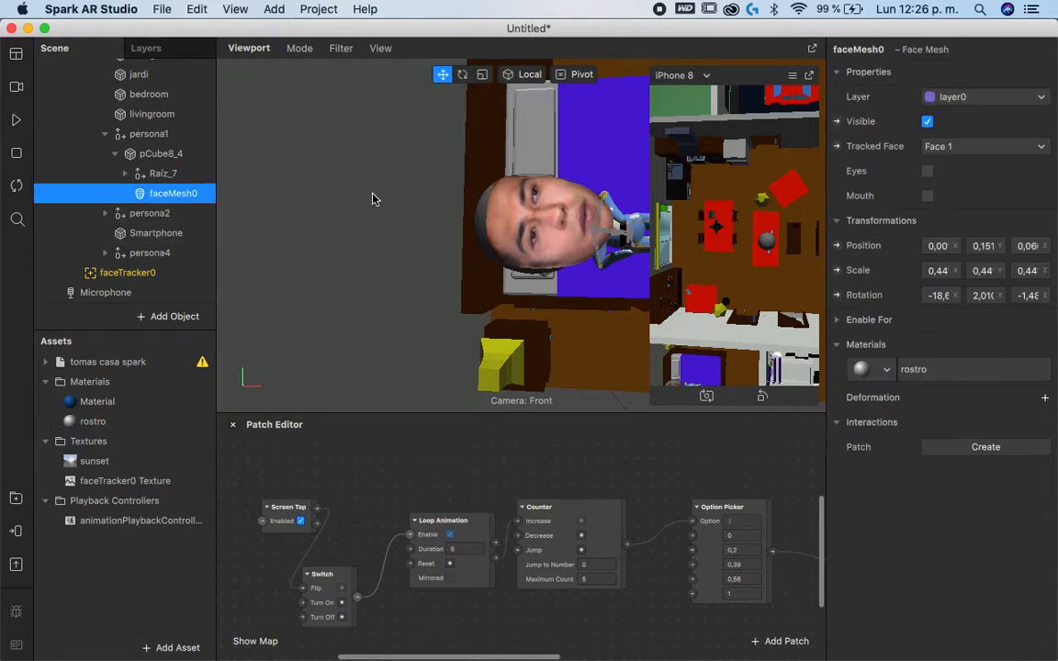
{"action": "left_click_drag", "start_coordinate": [519, 216], "coordinate": [514, 215]}
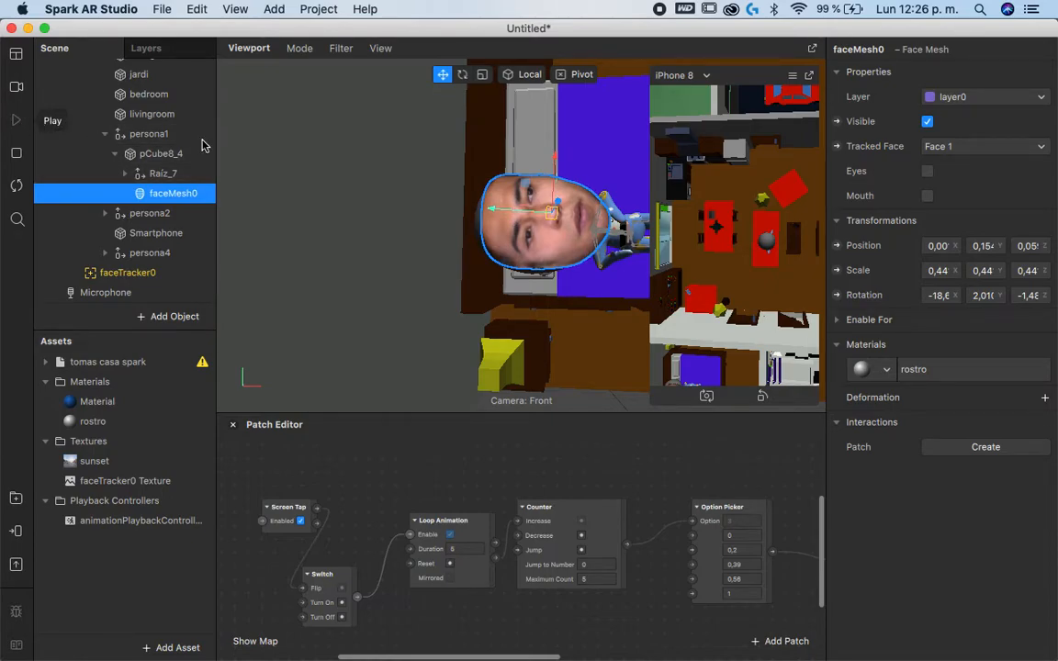
{"action": "left_click", "coordinate": [772, 312]}
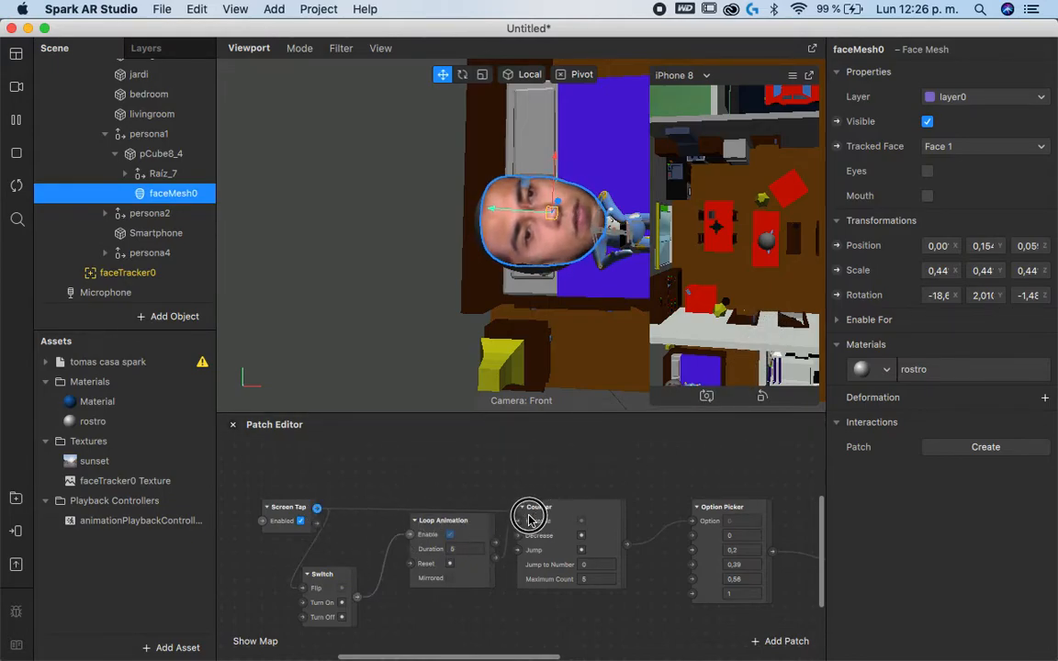
{"action": "left_click", "coordinate": [754, 298]}
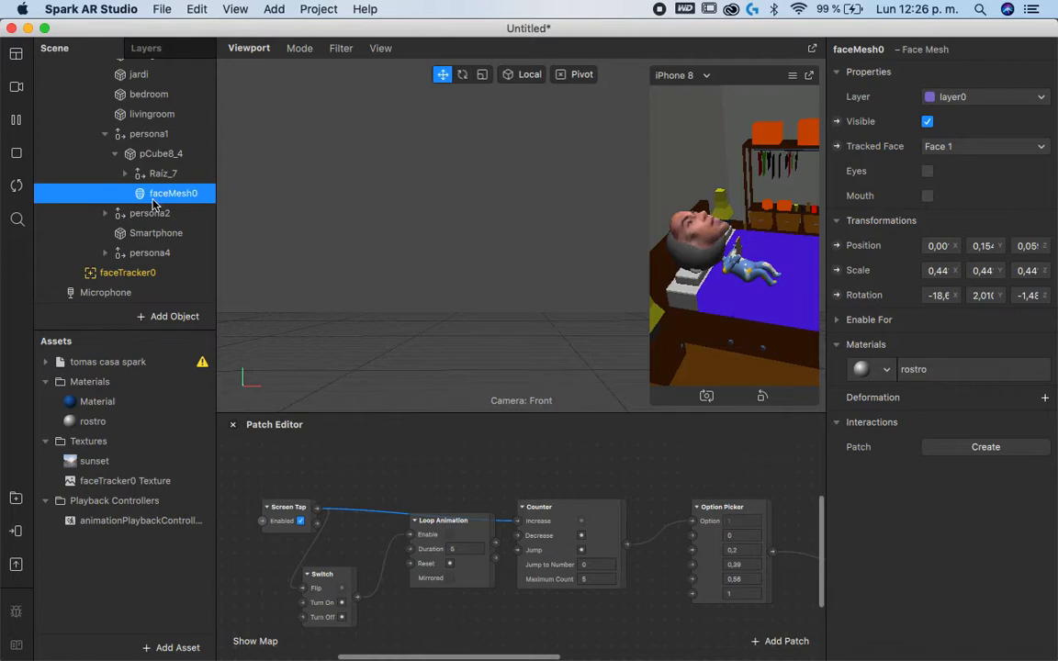
Step: Reposition faceMesh0 on persona1's head and rotate it to about -1.9, -20.1 and 6.3 degrees so the face fits the bedroom view
{"action": "key", "text": "f"}
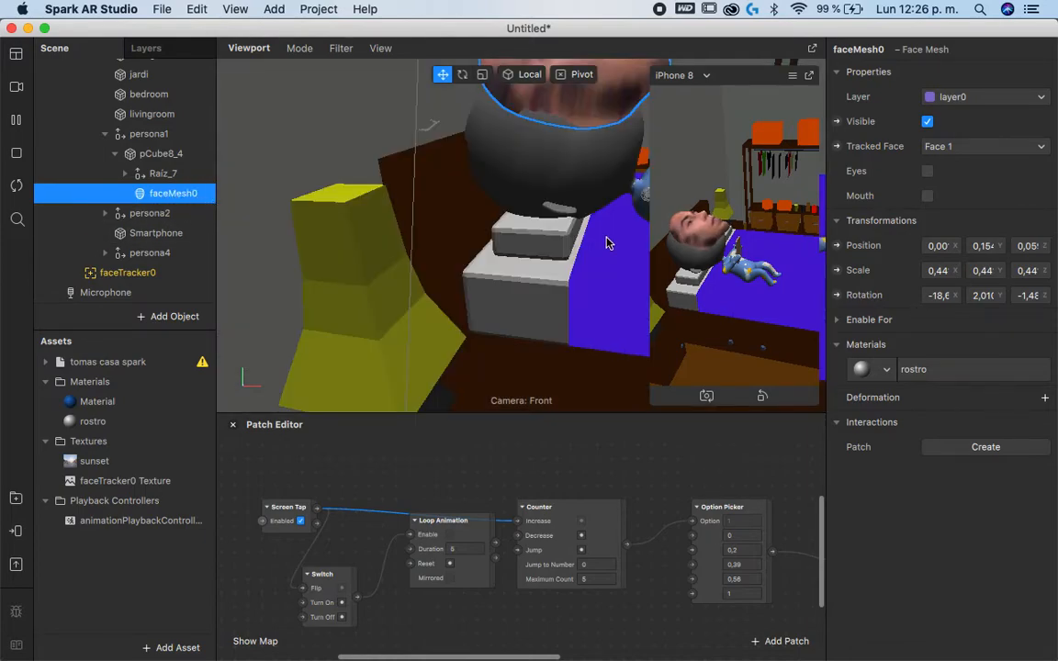
{"action": "left_click_drag", "start_coordinate": [533, 186], "coordinate": [542, 206]}
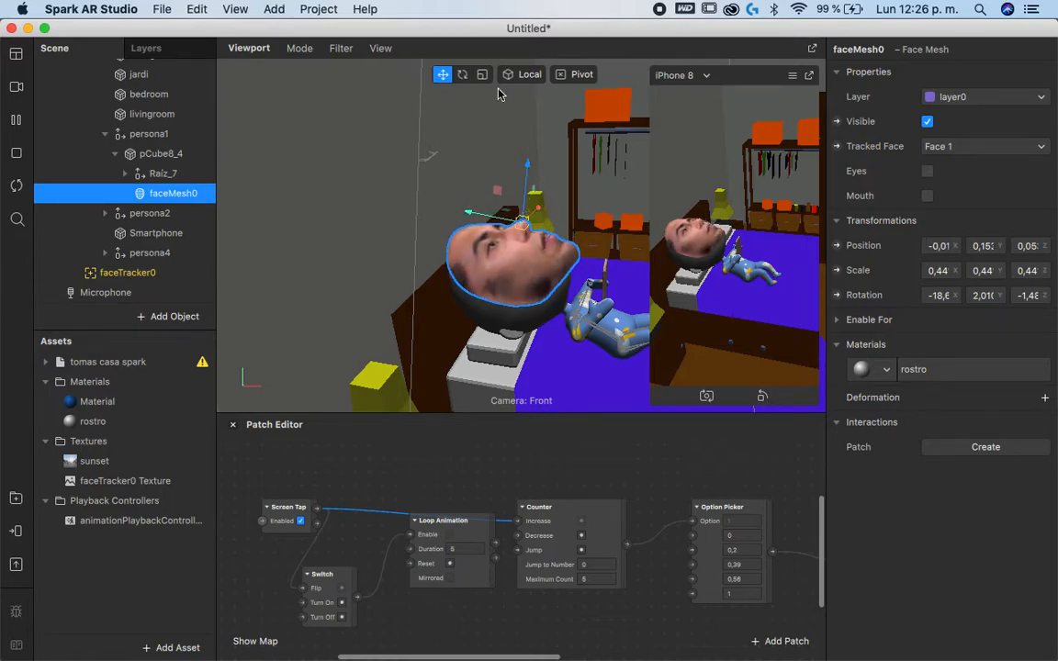
{"action": "left_click", "coordinate": [463, 74]}
{"action": "left_click_drag", "start_coordinate": [512, 229], "coordinate": [532, 209]}
{"action": "left_click", "coordinate": [443, 74]}
{"action": "key", "text": "e"}
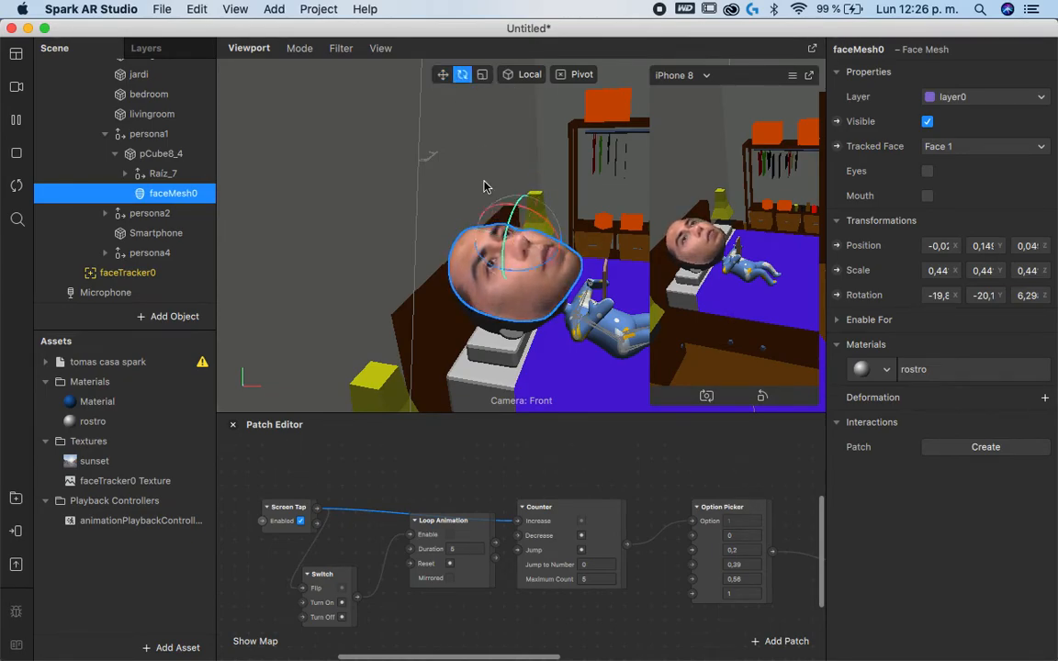
{"action": "left_click_drag", "start_coordinate": [544, 219], "coordinate": [502, 237]}
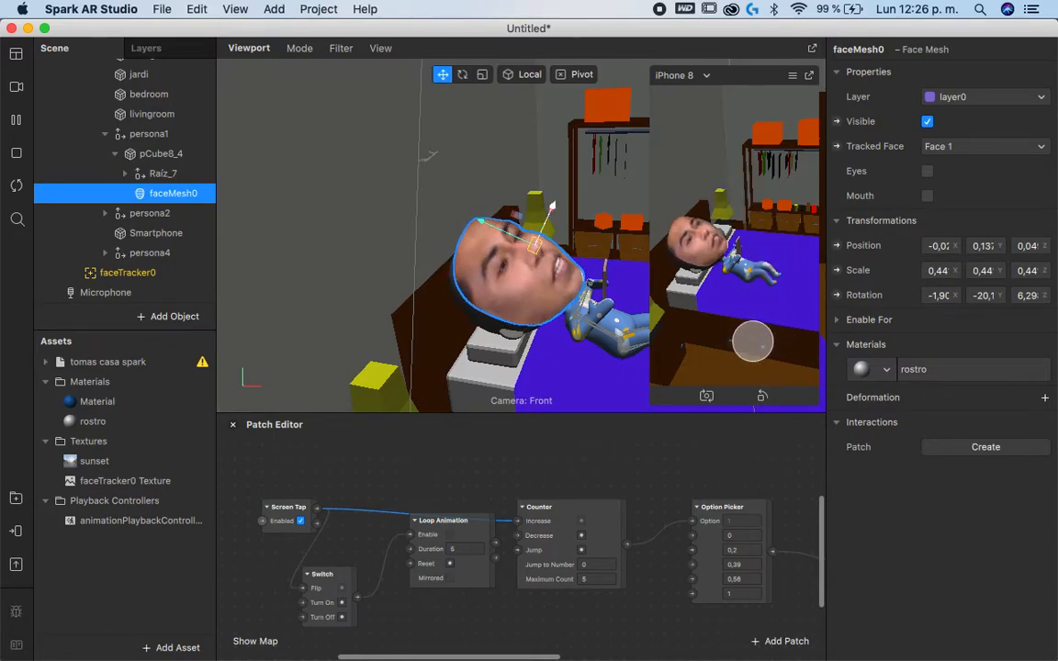
Step: Step through the remaining house scenes in the simulator, and feed the Counter's Increase input from Loop Animation again
{"action": "left_click", "coordinate": [758, 358]}
{"action": "left_click", "coordinate": [757, 357]}
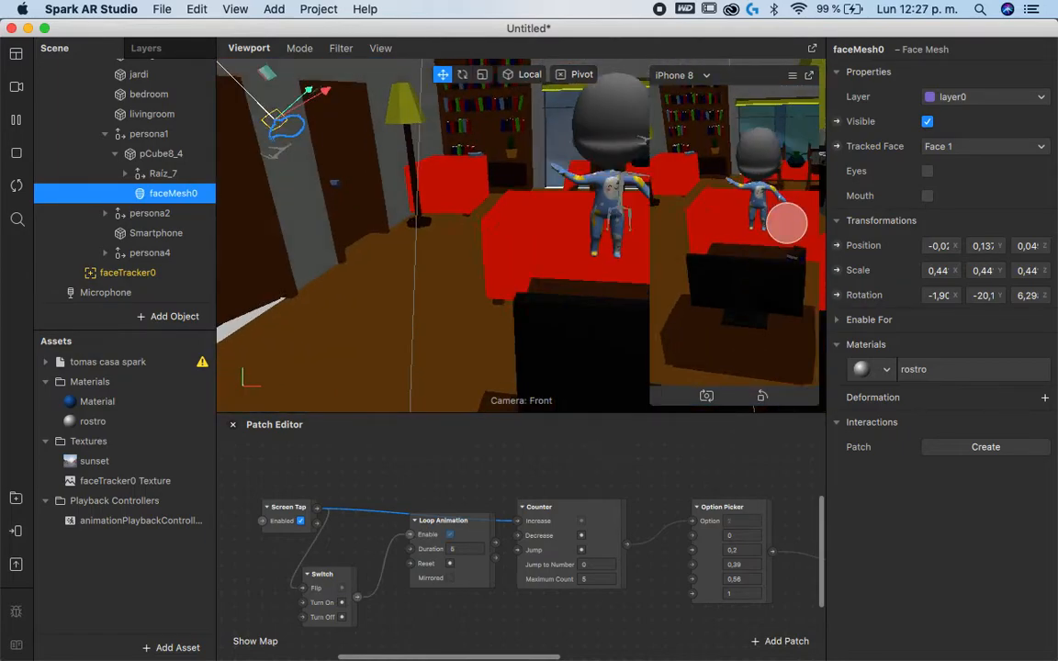
{"action": "left_click", "coordinate": [768, 333]}
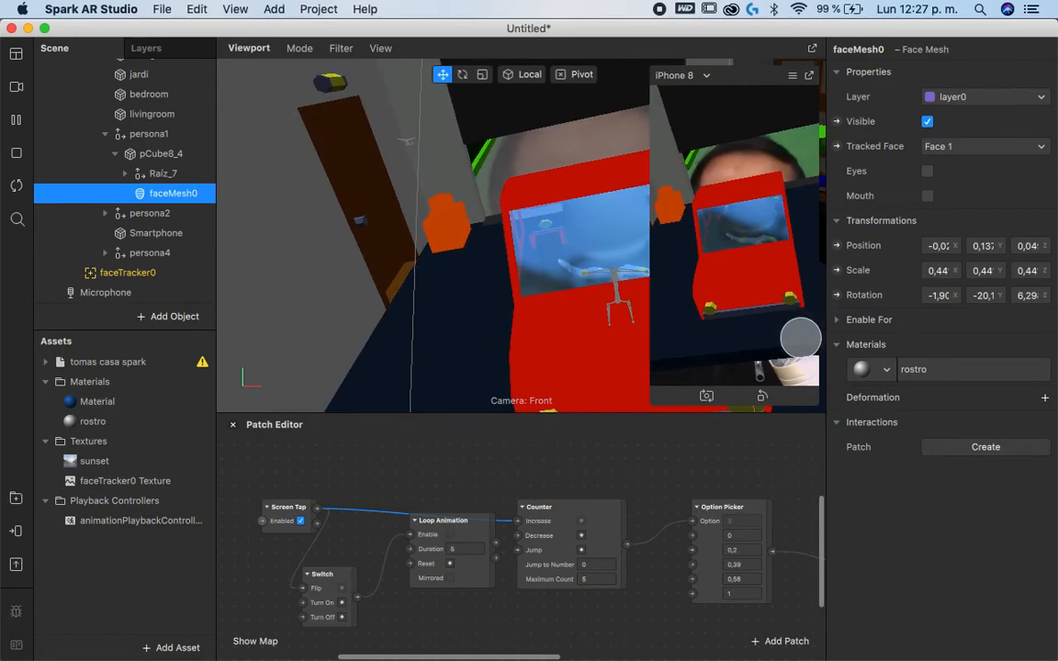
{"action": "left_click", "coordinate": [758, 363]}
{"action": "left_click", "coordinate": [779, 272]}
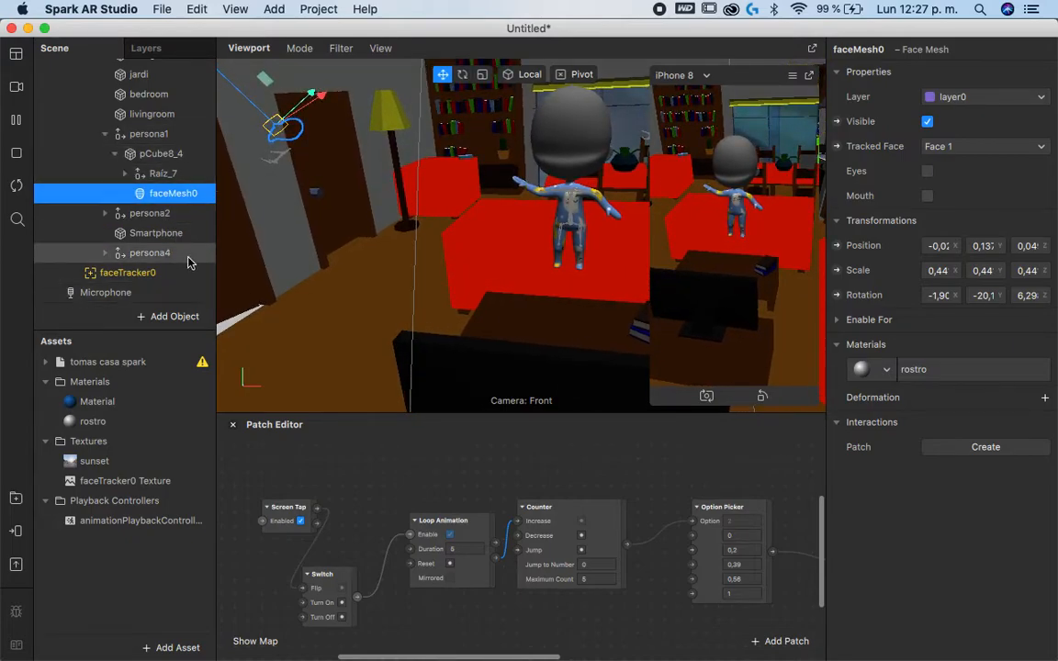
Step: Delete the animation patch of the tomas casa spark object and enlarge the viewport
{"action": "scroll", "coordinate": [170, 220], "scroll_direction": "up", "scroll_amount": 3}
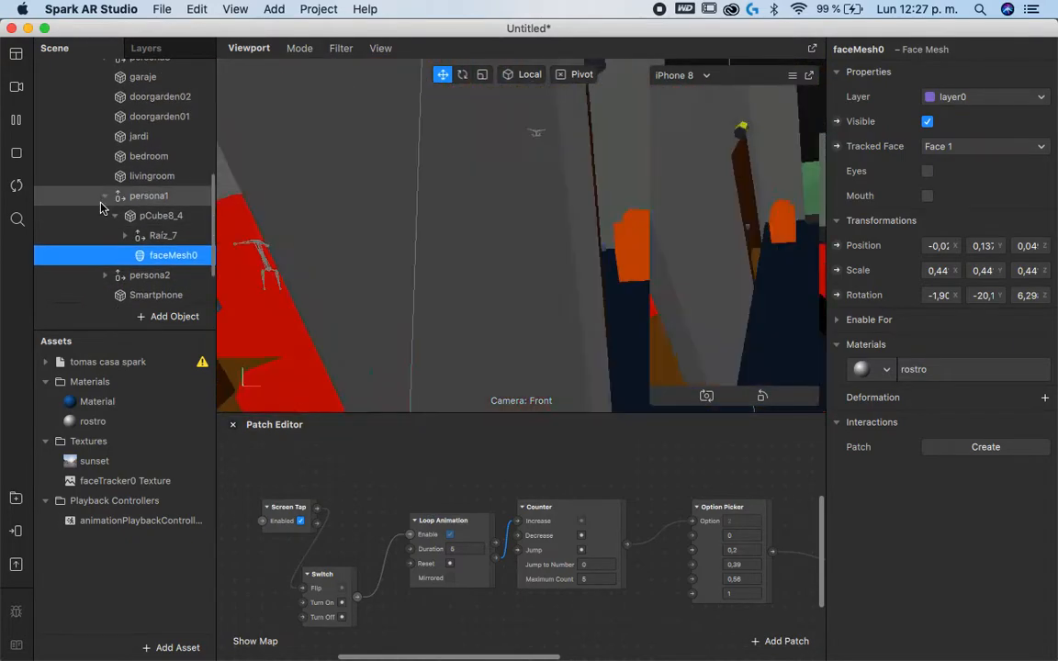
{"action": "left_click", "coordinate": [104, 200]}
{"action": "scroll", "coordinate": [101, 184], "scroll_direction": "up", "scroll_amount": 10}
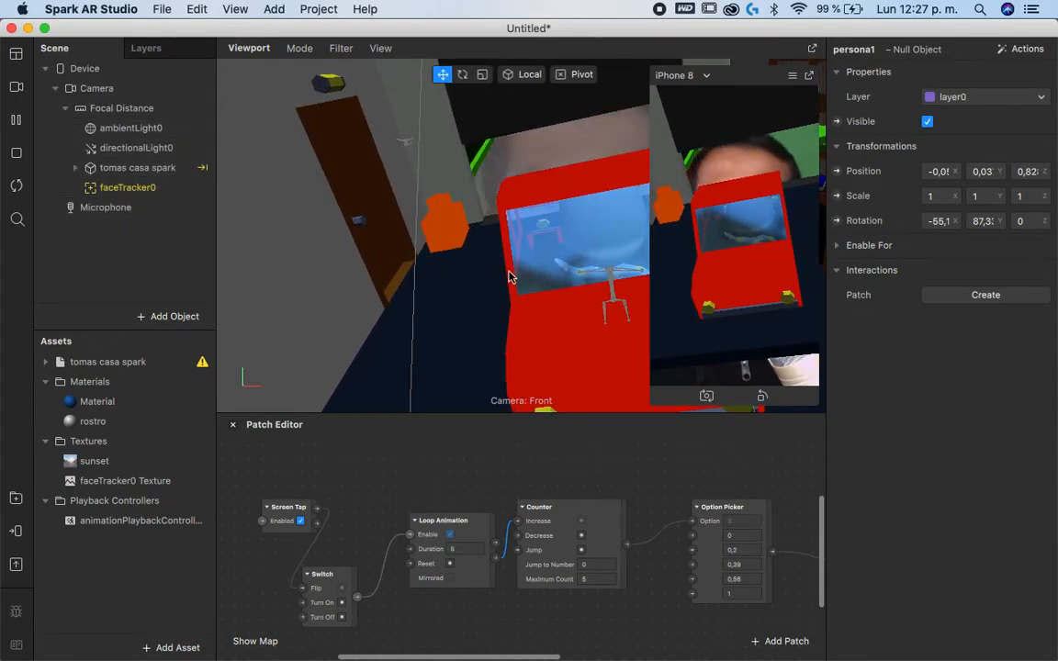
{"action": "left_click", "coordinate": [194, 169]}
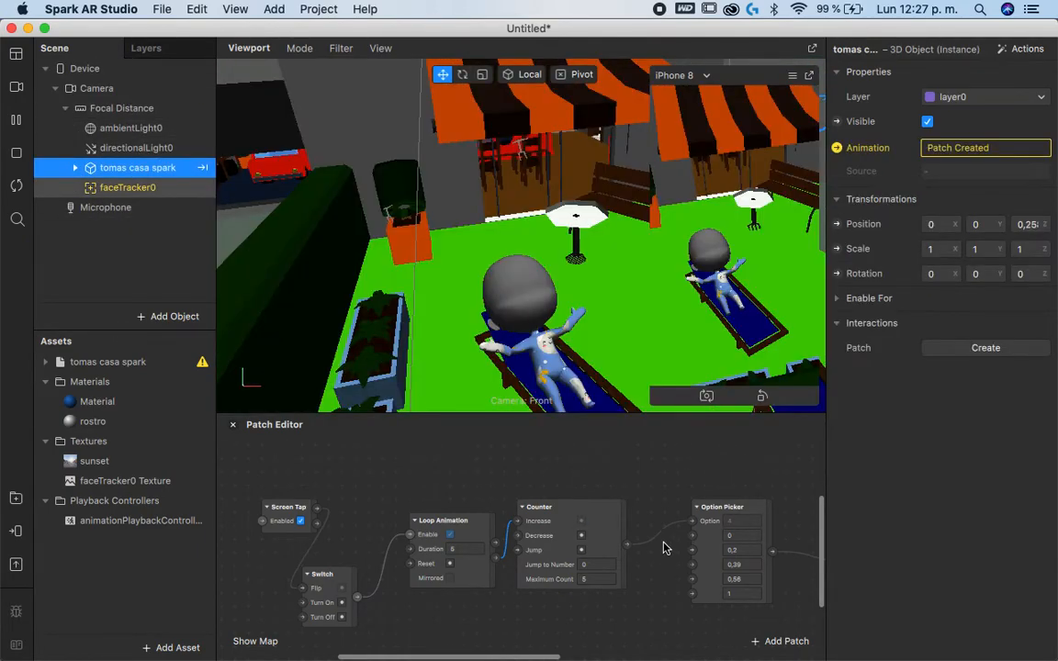
{"action": "scroll", "coordinate": [667, 549], "scroll_direction": "right", "scroll_amount": 5}
{"action": "scroll", "coordinate": [747, 482], "scroll_direction": "right", "scroll_amount": 10}
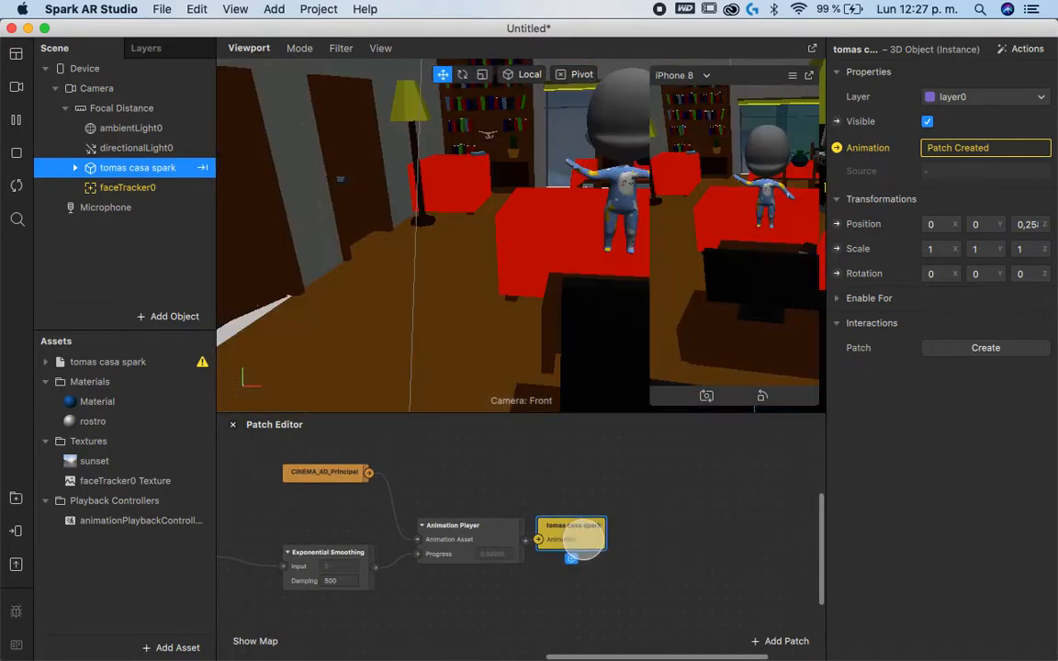
{"action": "key", "text": "BackSpace"}
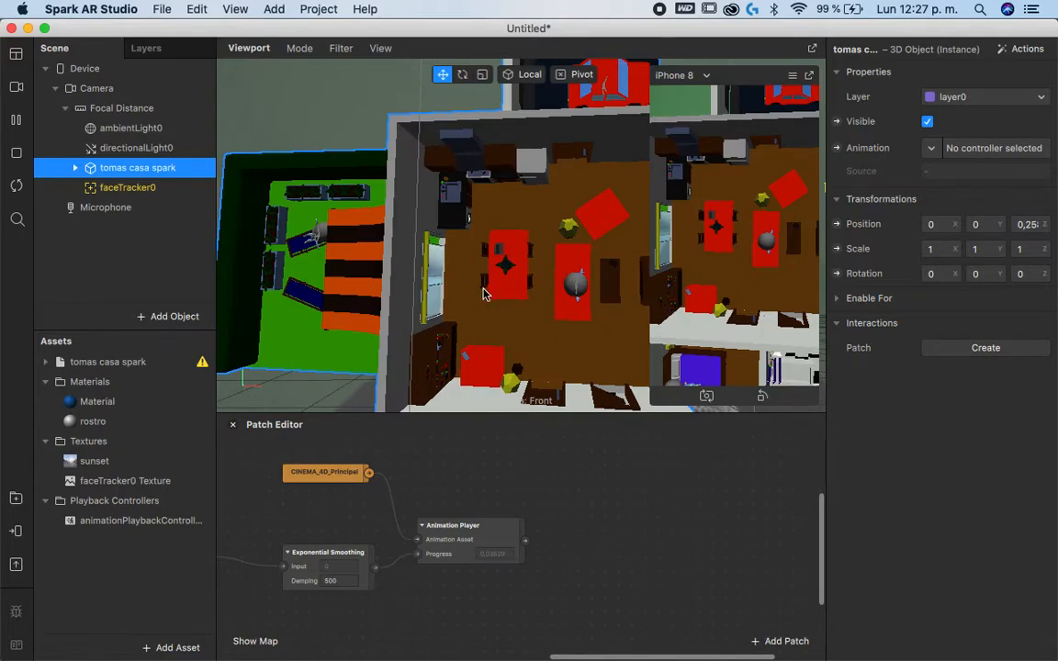
{"action": "left_click_drag", "start_coordinate": [513, 415], "coordinate": [512, 484]}
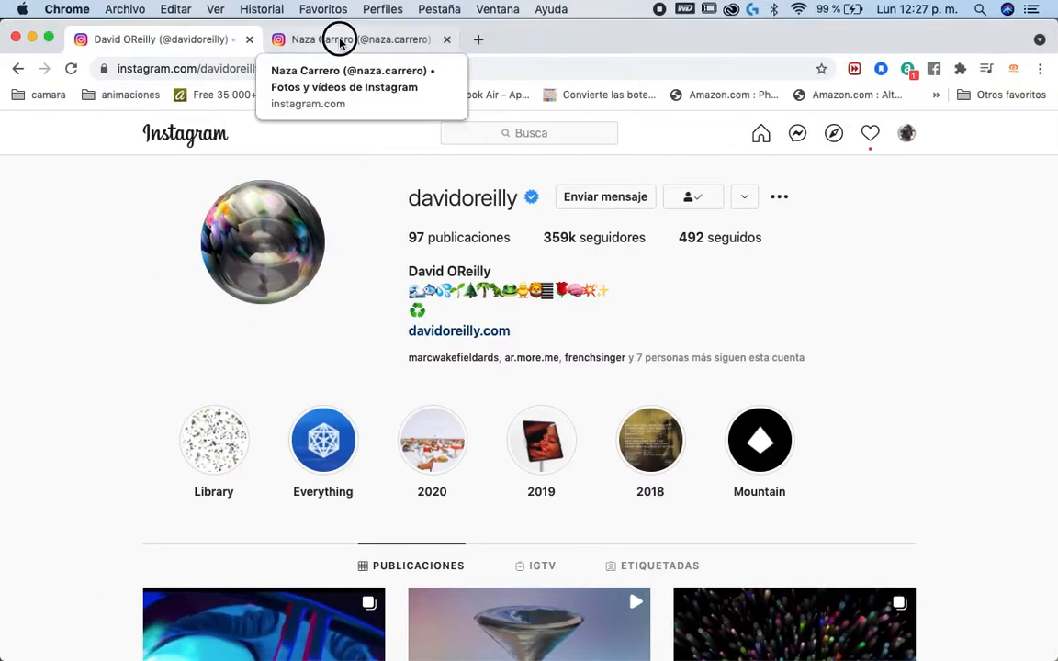
Step: Switch to Chrome to view the snowman face filter post on the other open Instagram profile, and return to Spark AR Studio
{"action": "left_click", "coordinate": [342, 38]}
{"action": "left_click", "coordinate": [310, 387]}
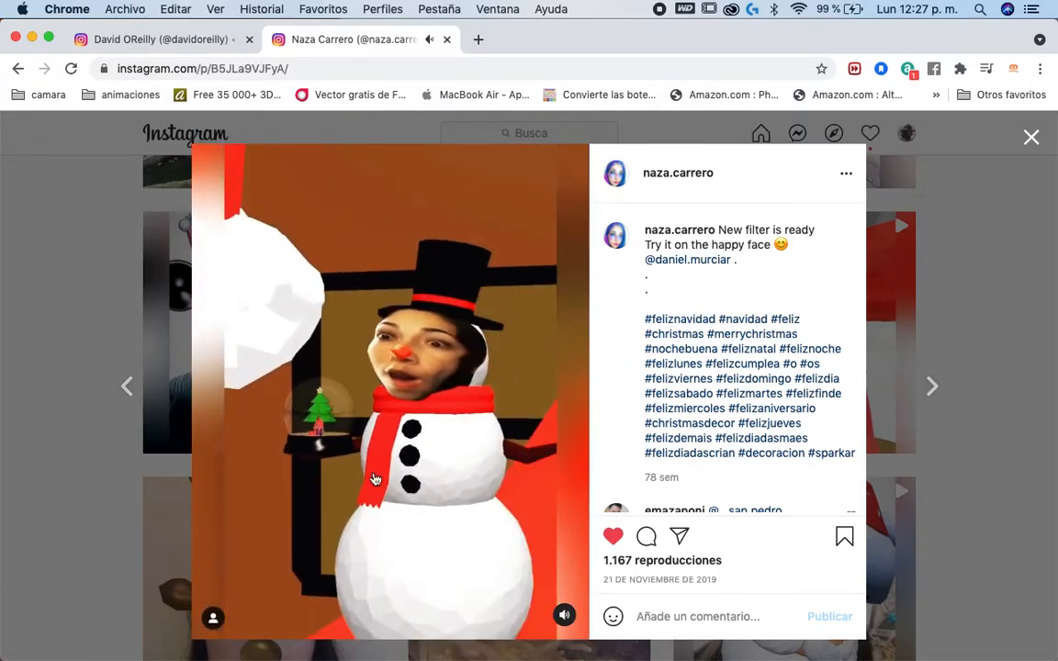
{"action": "key", "text": "ctrl+Right"}
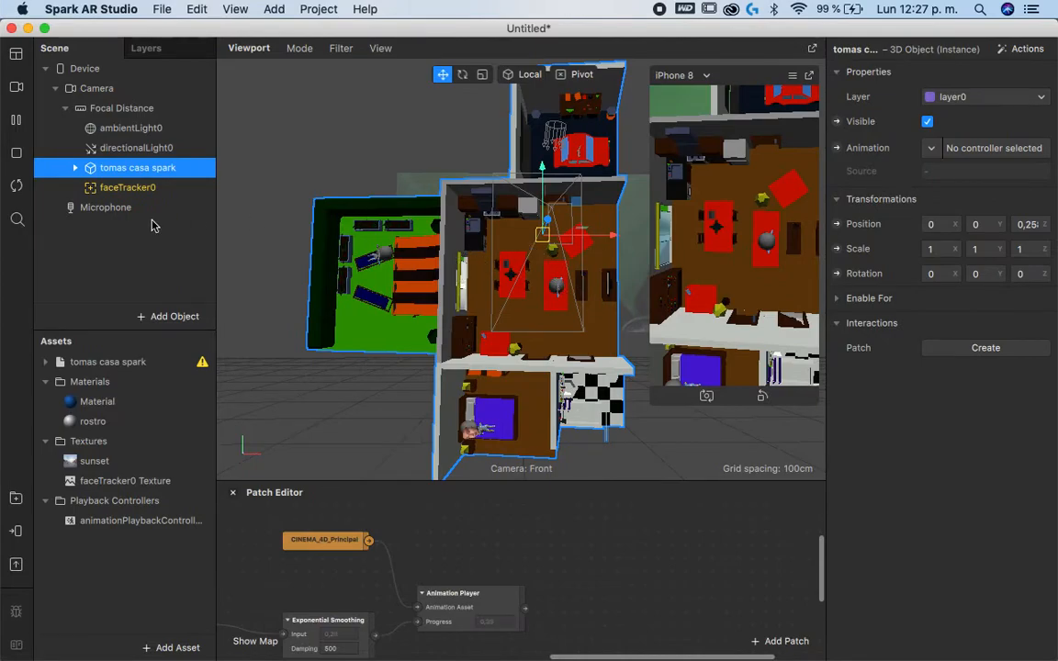
Step: Try rotating the tomas casa spark model 90 degrees about its X axis, and undo the rotation
{"action": "left_click", "coordinate": [463, 76]}
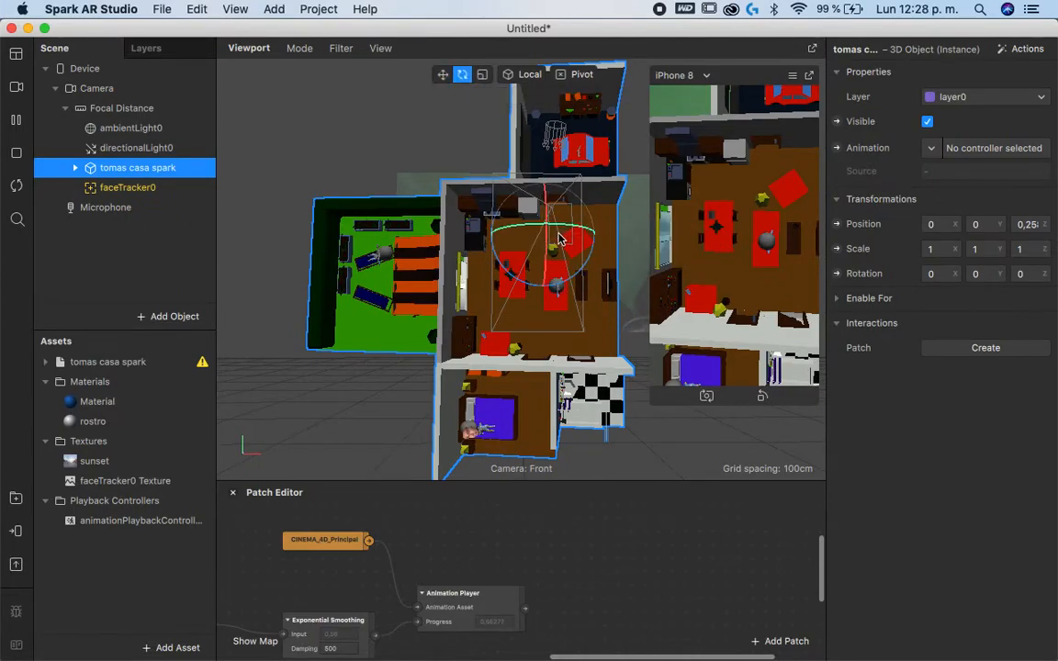
{"action": "left_click_drag", "start_coordinate": [552, 229], "coordinate": [558, 209]}
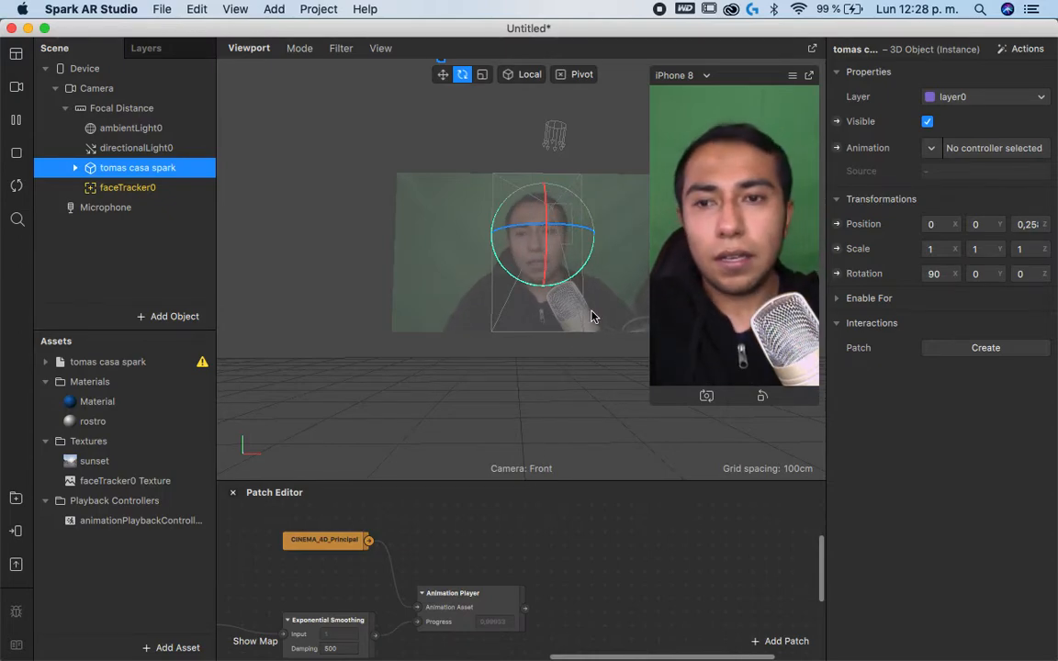
{"action": "key", "text": "f"}
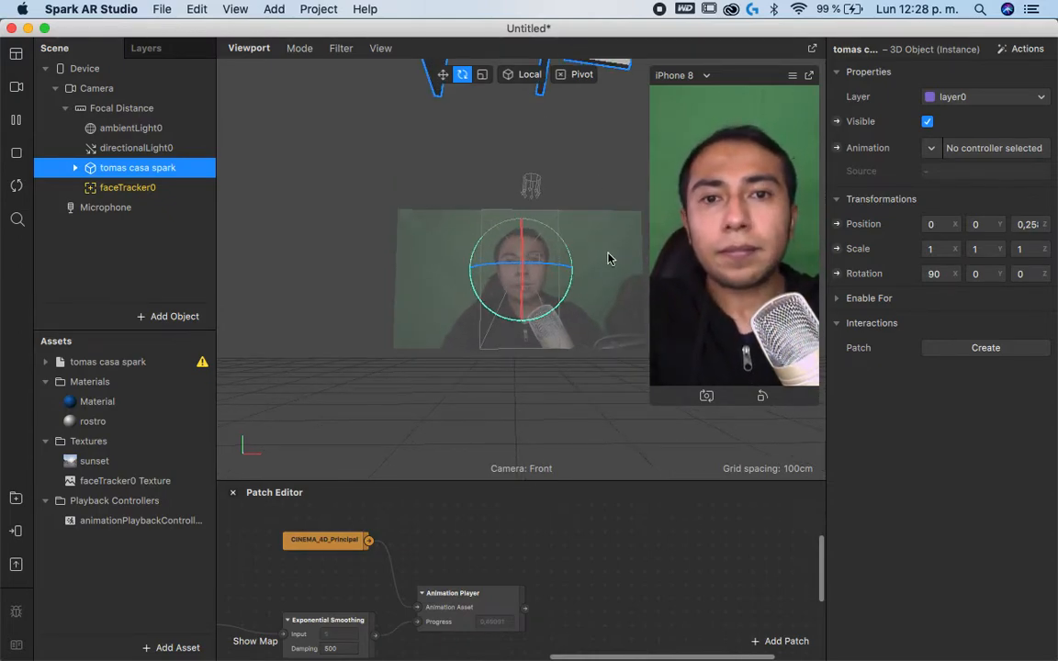
{"action": "middle_click_drag", "start_coordinate": [593, 310], "coordinate": [498, 440]}
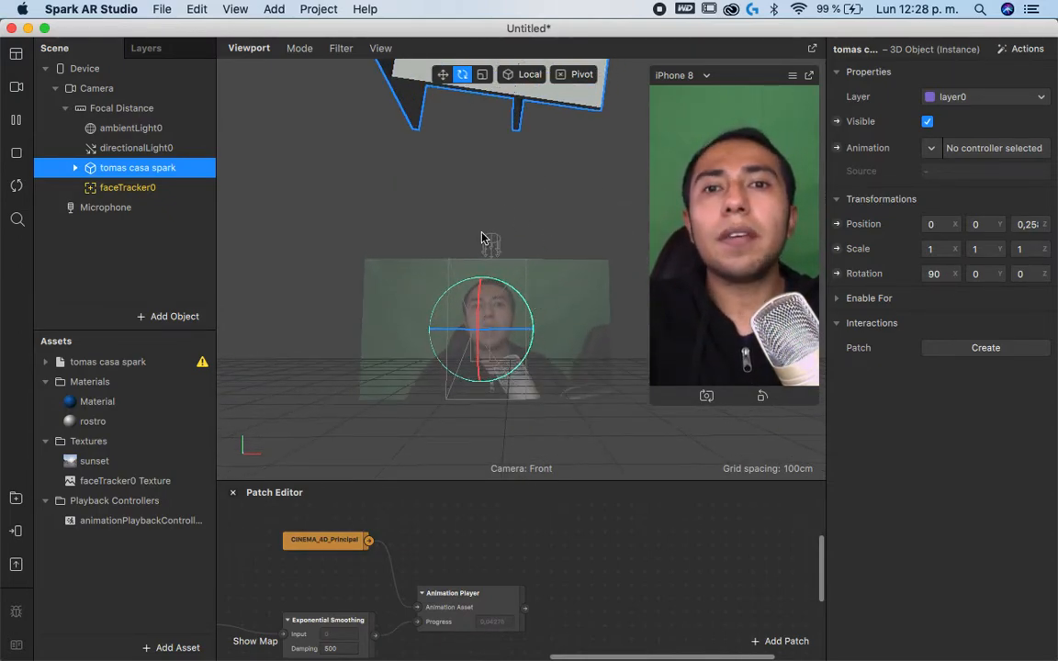
{"action": "key", "text": "super+z"}
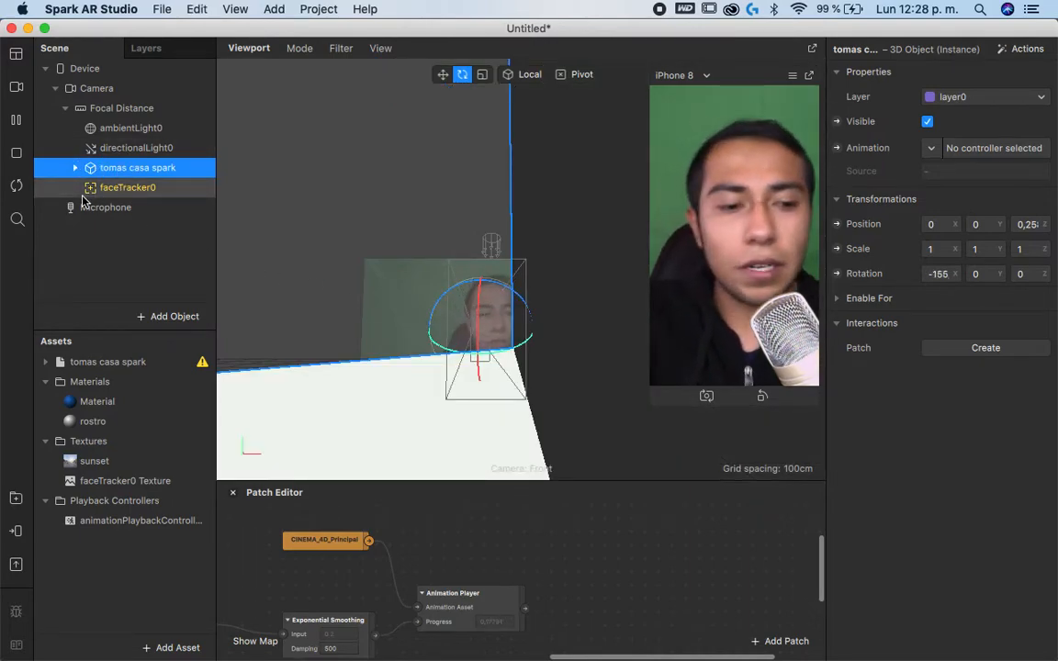
{"action": "key", "text": "super+z"}
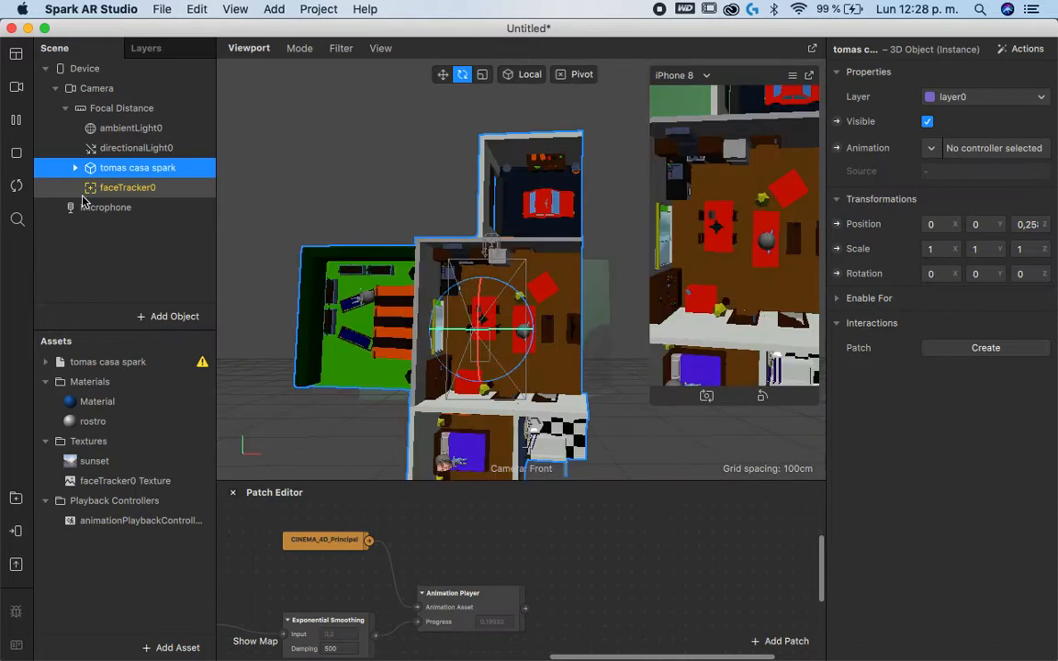
Step: Hide the tomas casa spark model and search the AR Library for all 3D objects matching "room"
{"action": "left_click", "coordinate": [928, 123]}
{"action": "left_click", "coordinate": [16, 498]}
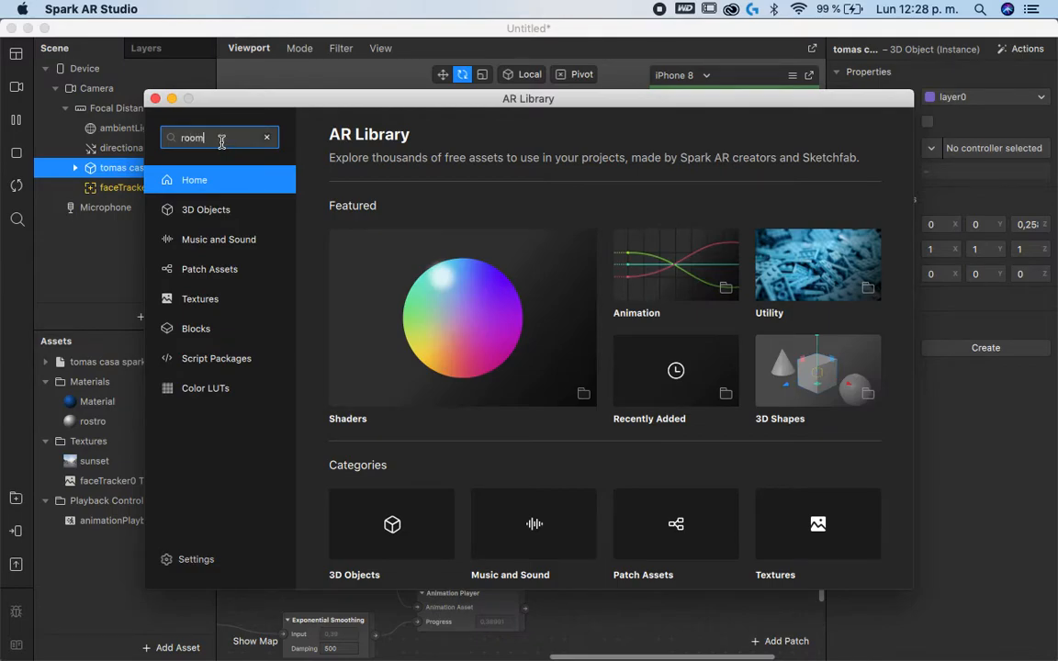
{"action": "key", "text": "Return"}
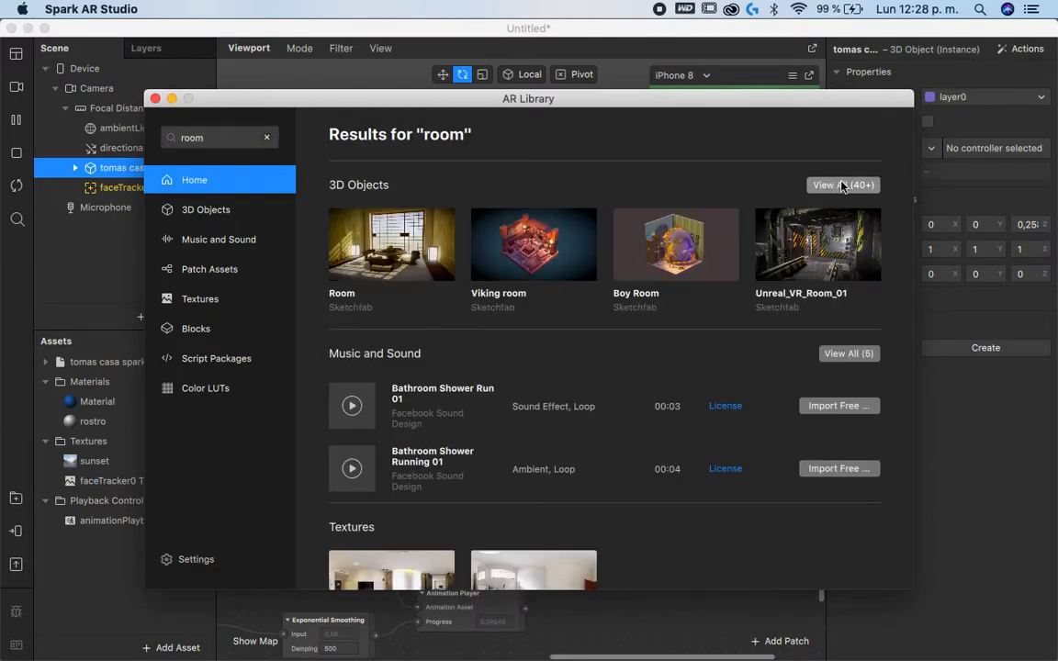
{"action": "left_click", "coordinate": [838, 186]}
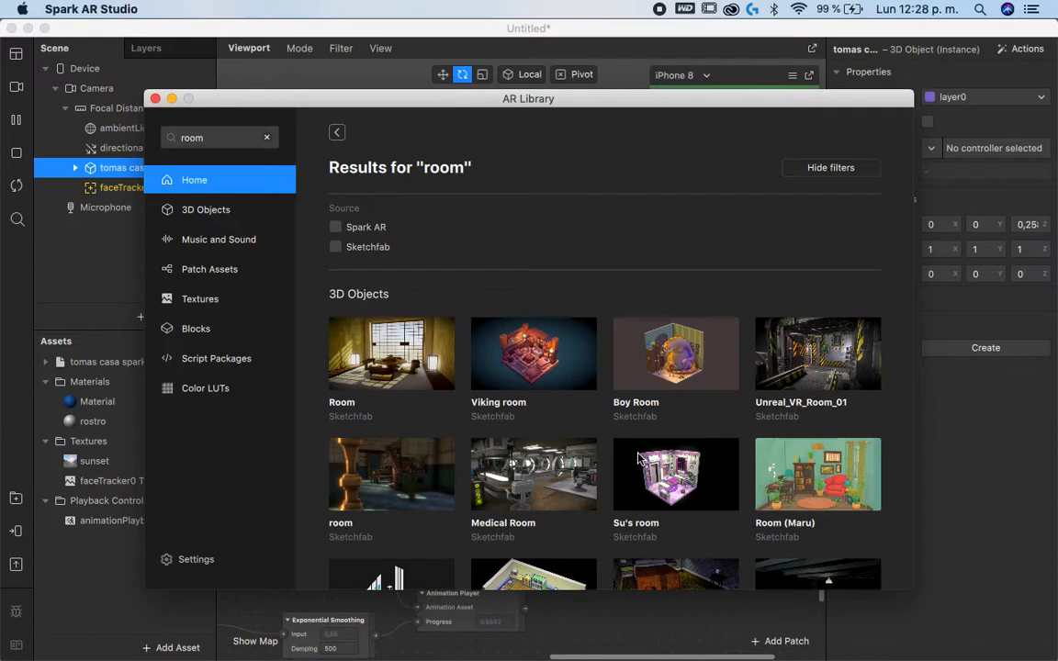
Step: Choose the Pokemon FireRed - Player's Room model from the library results and import it into the Untitled project
{"action": "scroll", "coordinate": [643, 450], "scroll_direction": "down", "scroll_amount": 5}
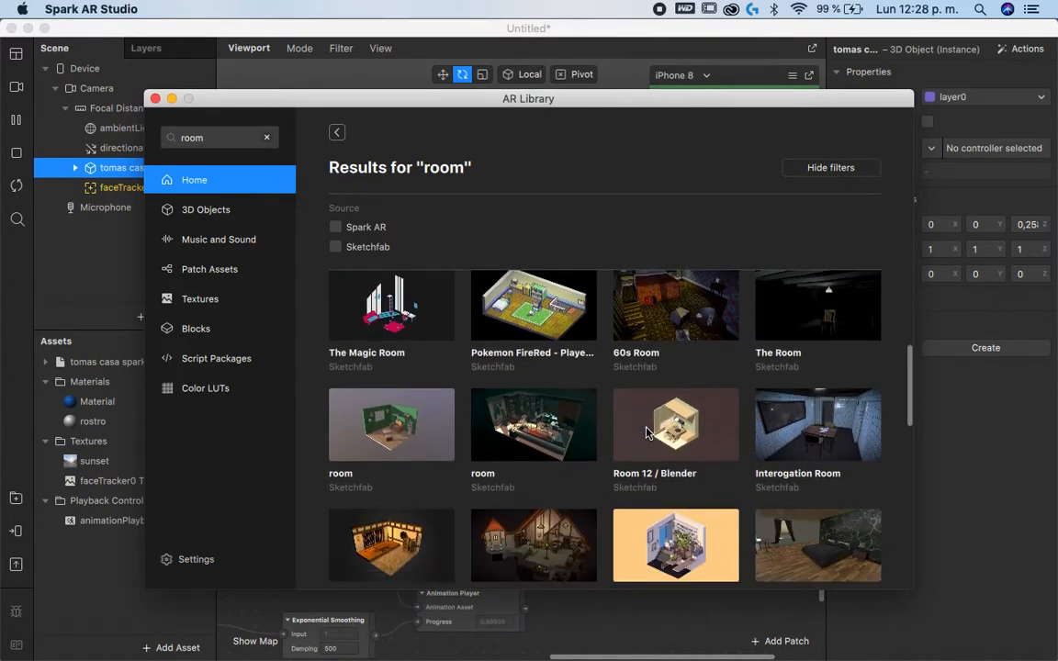
{"action": "scroll", "coordinate": [577, 374], "scroll_direction": "down", "scroll_amount": 1}
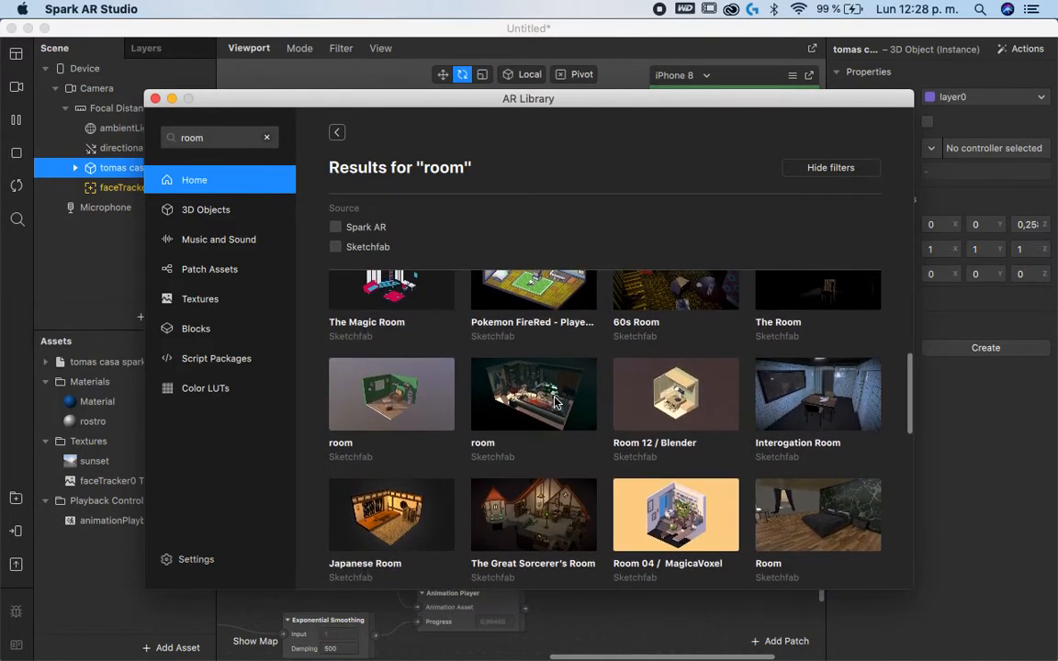
{"action": "scroll", "coordinate": [556, 404], "scroll_direction": "up", "scroll_amount": 2}
{"action": "scroll", "coordinate": [524, 377], "scroll_direction": "down", "scroll_amount": 1}
{"action": "scroll", "coordinate": [500, 358], "scroll_direction": "up", "scroll_amount": 1}
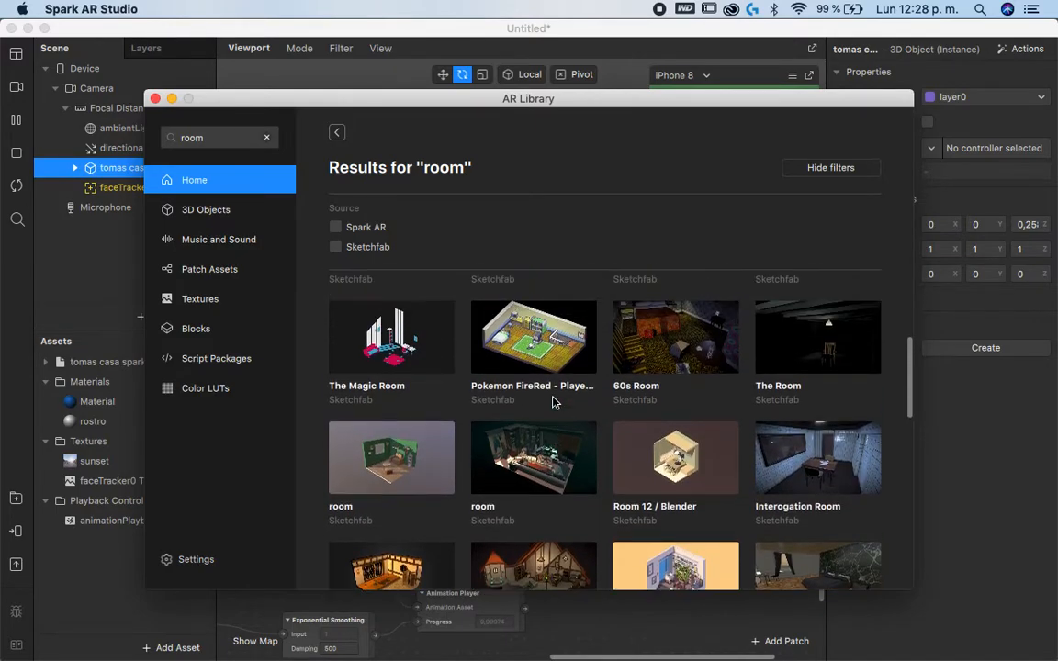
{"action": "left_click", "coordinate": [543, 344]}
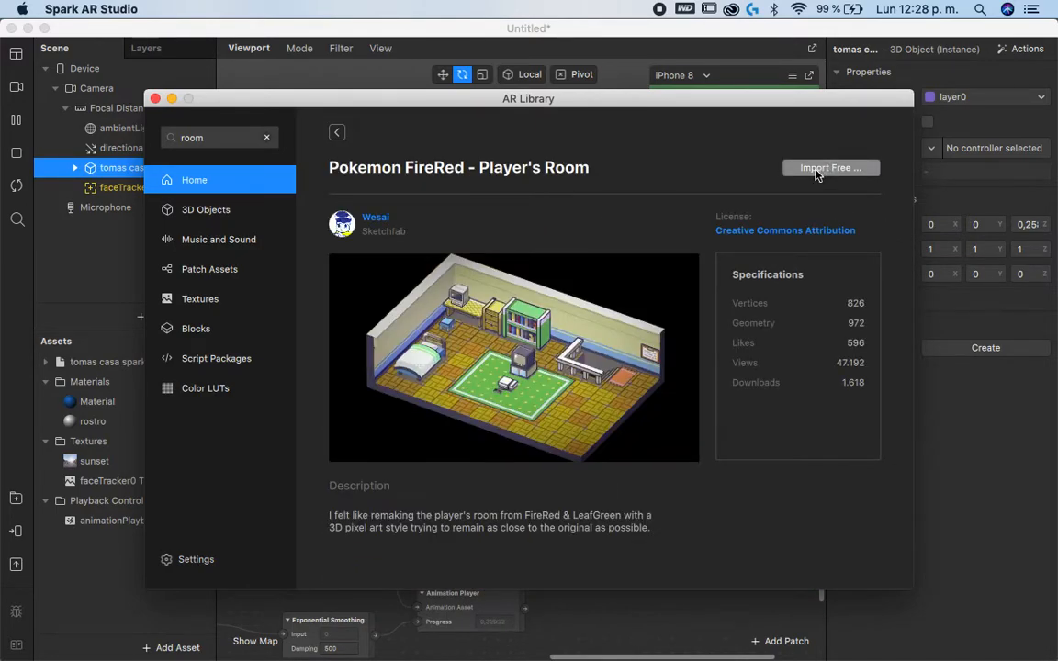
{"action": "left_click", "coordinate": [817, 170]}
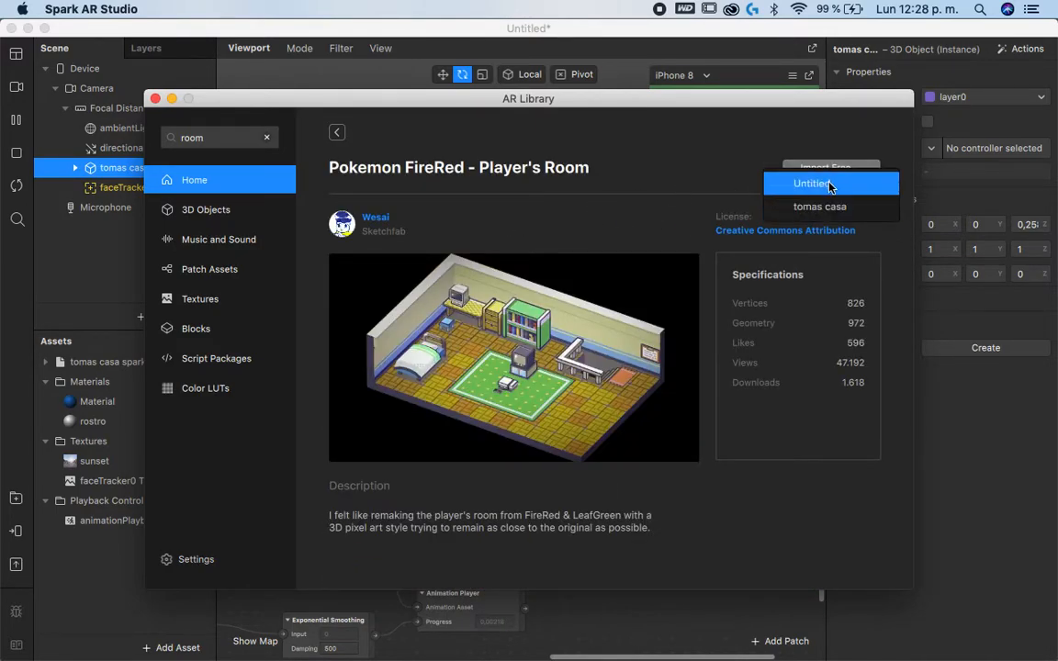
{"action": "left_click", "coordinate": [831, 184]}
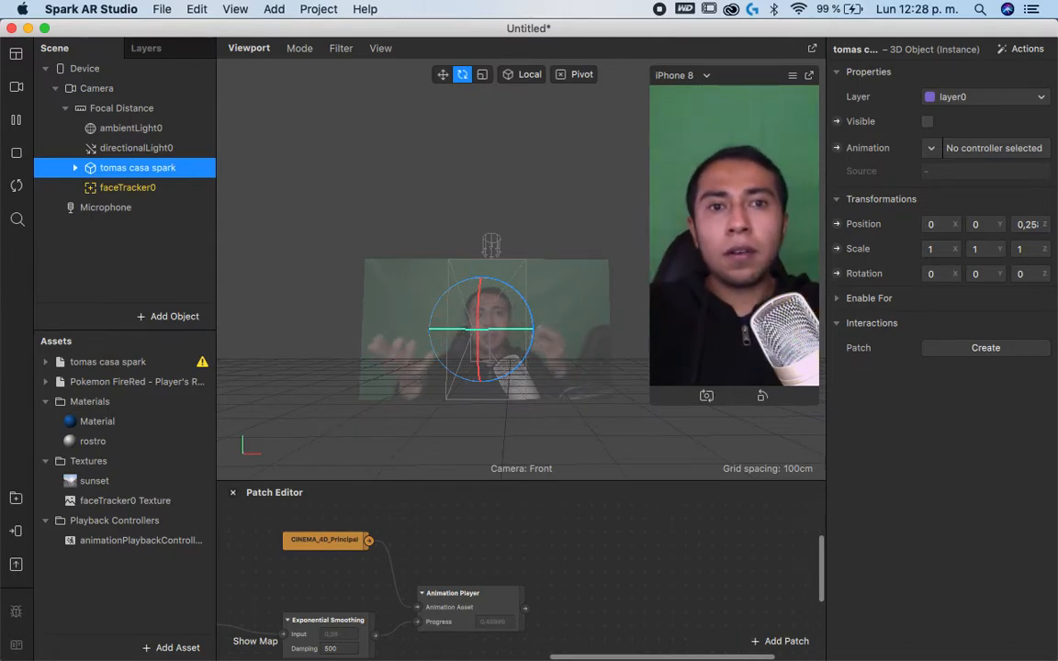
Step: Enlarge the Patch Editor and add the imported Pokemon FireRed room model to the scene under Focal Distance
{"action": "left_click_drag", "start_coordinate": [491, 481], "coordinate": [491, 390]}
{"action": "scroll", "coordinate": [492, 467], "scroll_direction": "left", "scroll_amount": 5}
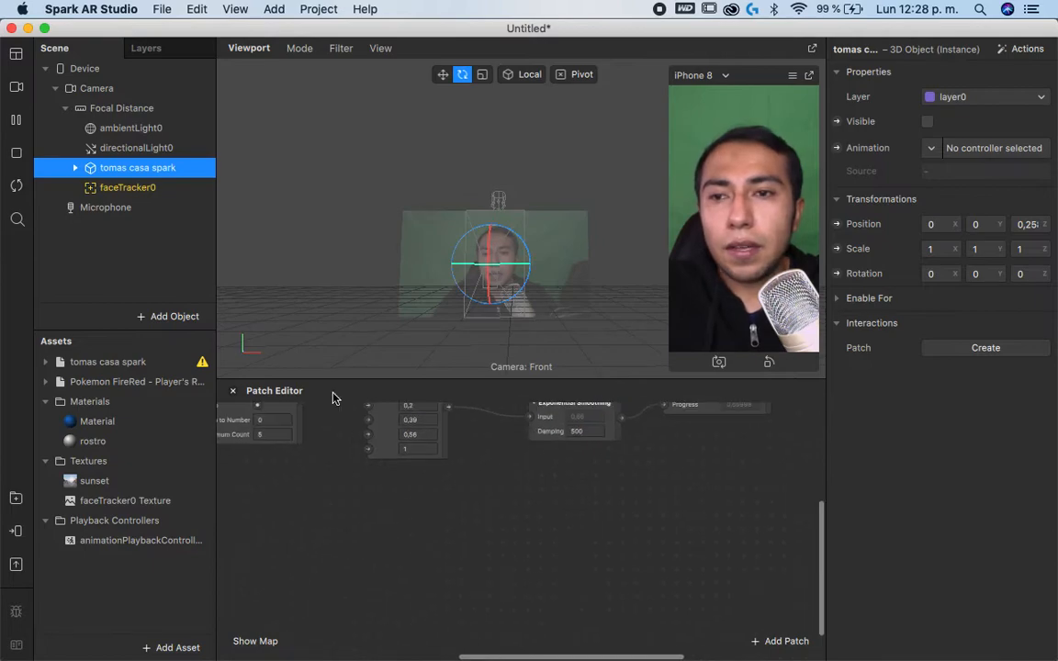
{"action": "left_click", "coordinate": [106, 384]}
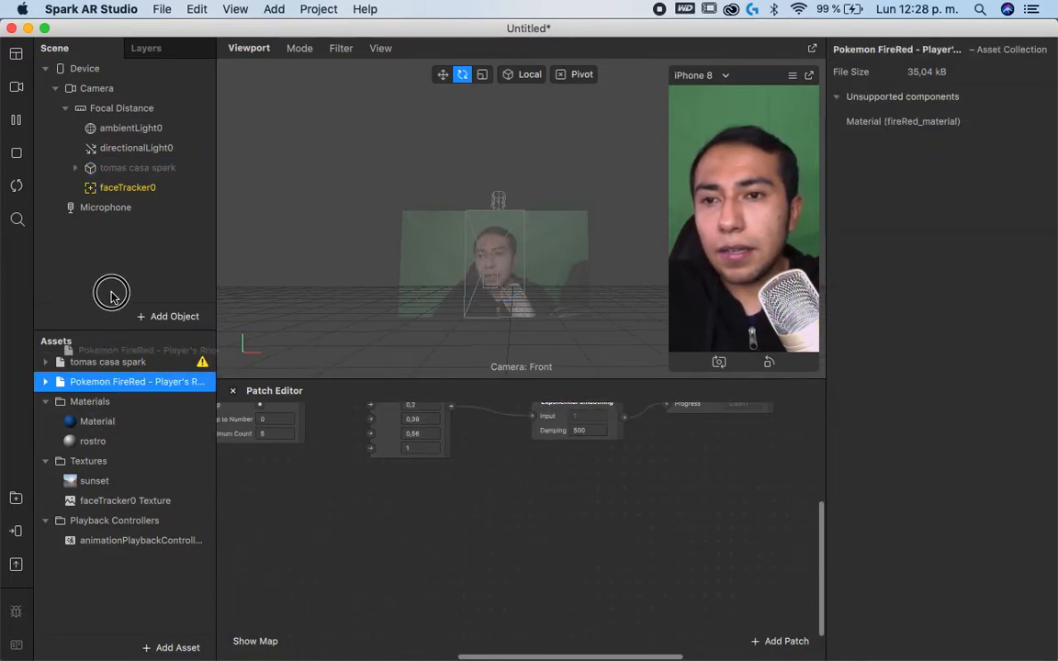
{"action": "left_click_drag", "start_coordinate": [111, 296], "coordinate": [126, 99]}
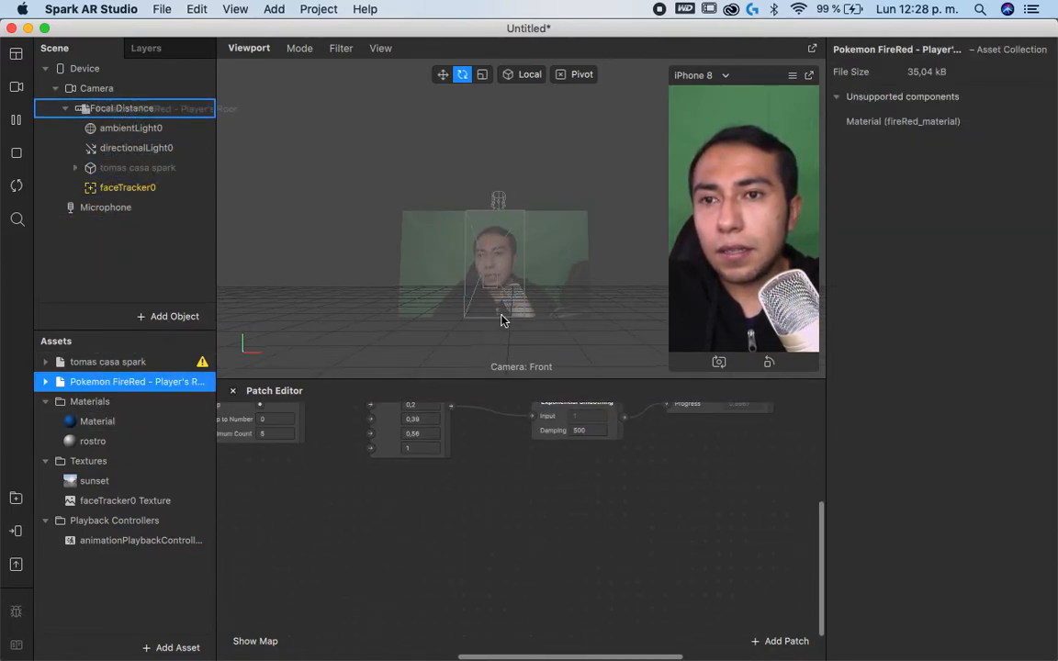
Step: Rotate the Pokemon FireRed room about -90 degrees on X, scale it to about 0,46 and lower it to about -0,08 on Y
{"action": "left_click_drag", "start_coordinate": [490, 332], "coordinate": [548, 267]}
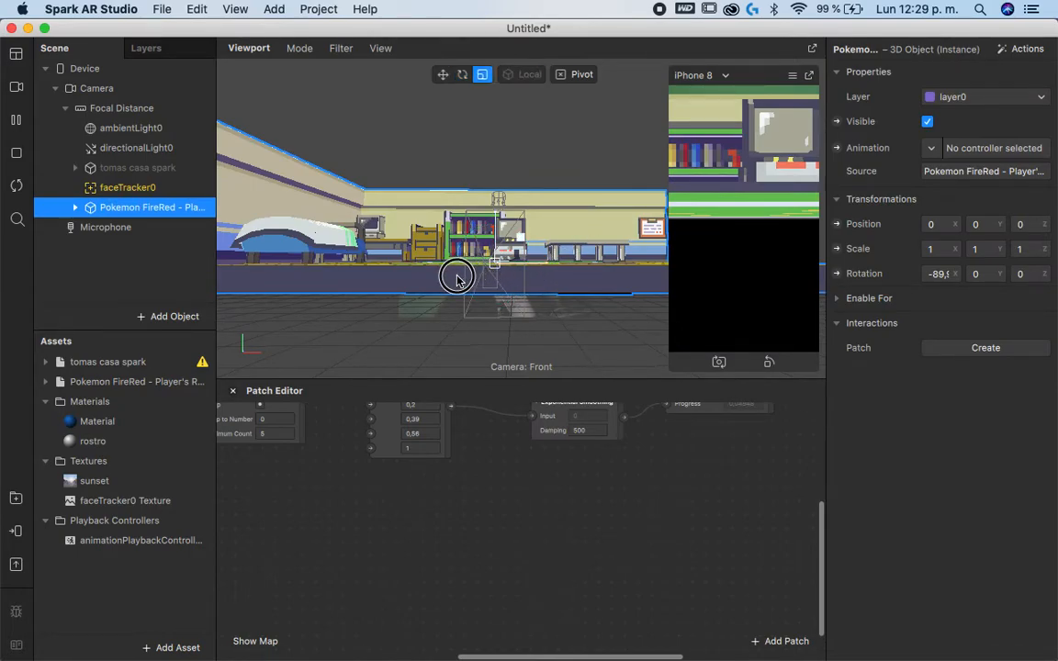
{"action": "left_click_drag", "start_coordinate": [457, 278], "coordinate": [495, 306]}
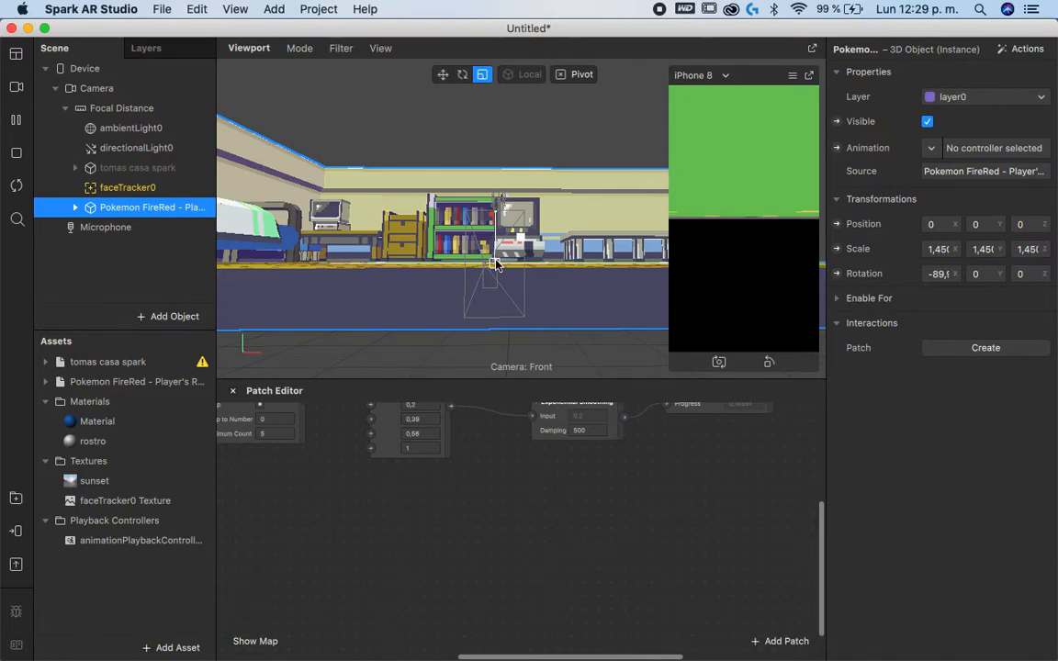
{"action": "left_click_drag", "start_coordinate": [475, 268], "coordinate": [247, 297]}
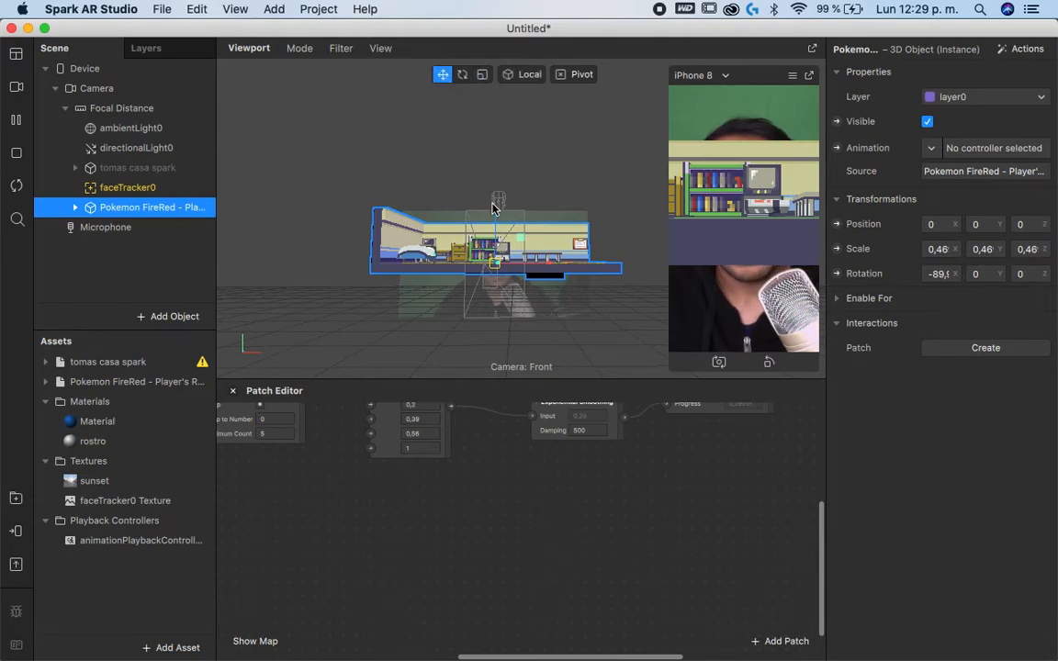
{"action": "left_click_drag", "start_coordinate": [493, 235], "coordinate": [492, 245]}
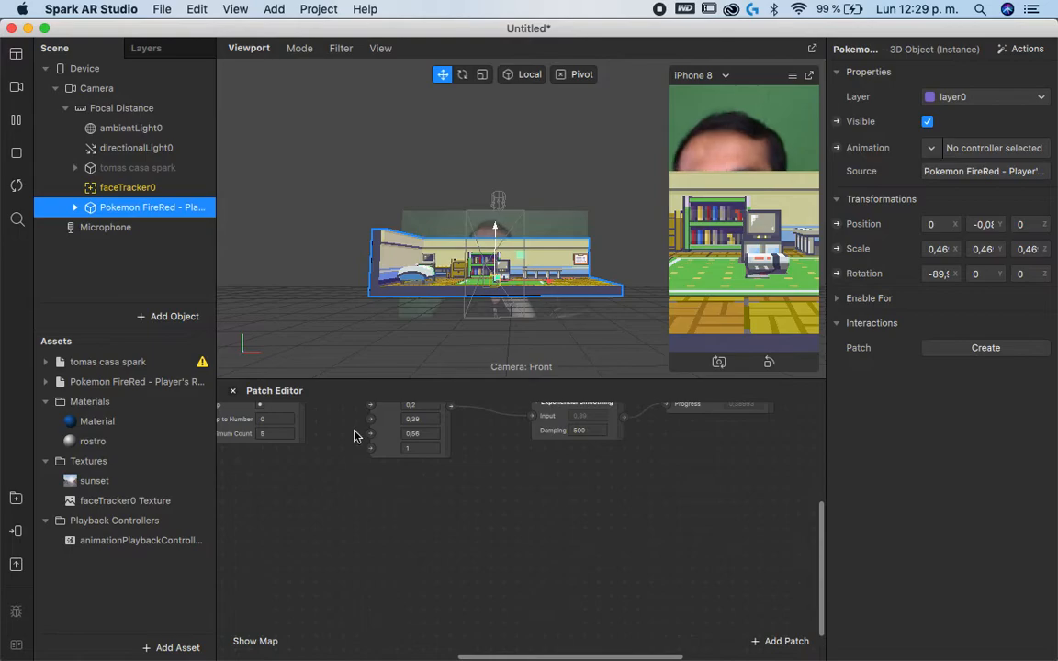
Step: Add three null objects under Focal Distance and place the Pokemon FireRed room inside the last one
{"action": "left_click", "coordinate": [153, 109]}
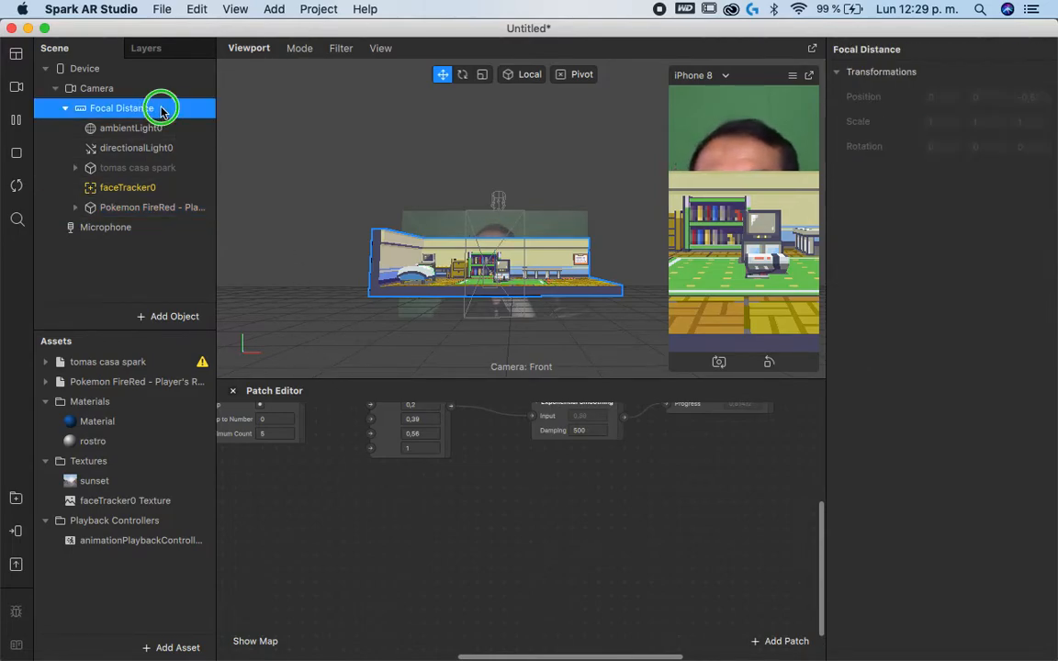
{"action": "right_click", "coordinate": [162, 109]}
{"action": "mouse_move", "coordinate": [221, 123]}
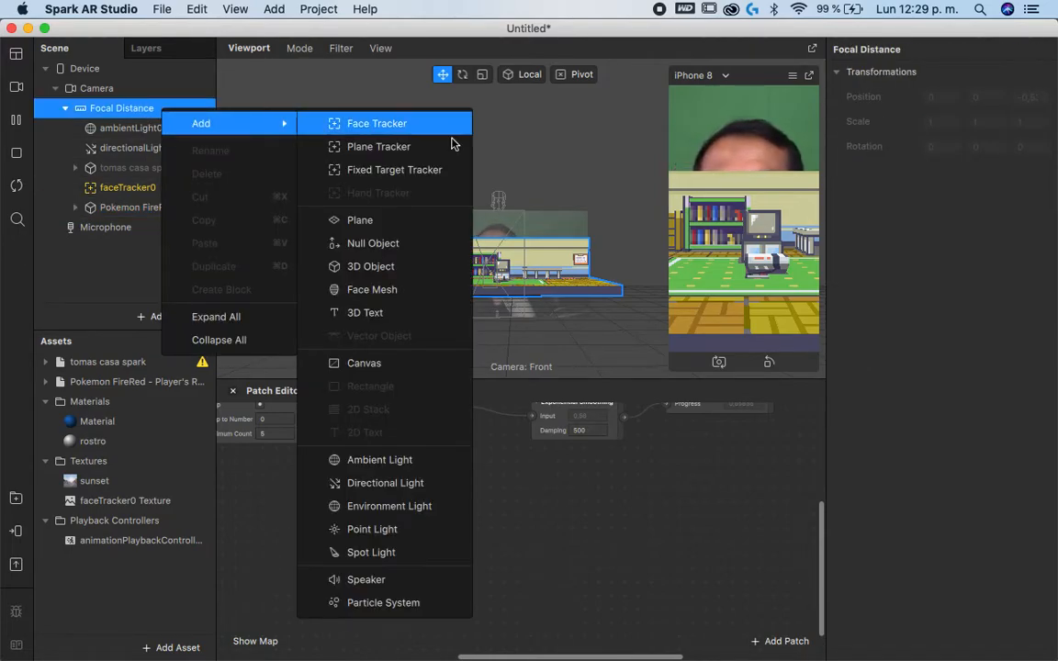
{"action": "left_click", "coordinate": [421, 243]}
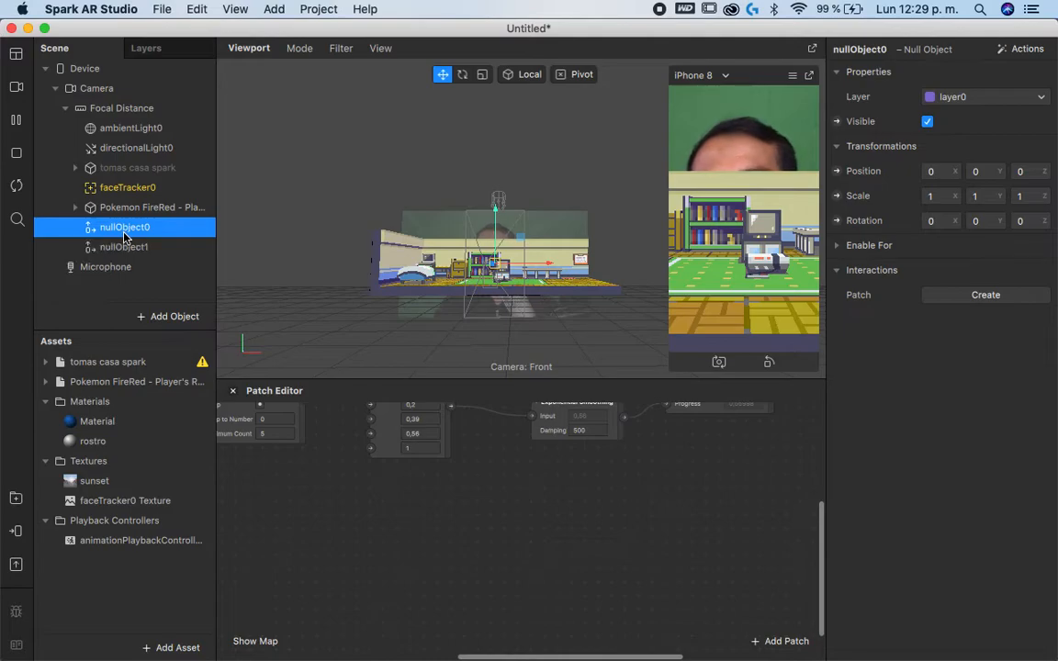
{"action": "key", "text": "super+d"}
{"action": "left_click_drag", "start_coordinate": [144, 208], "coordinate": [141, 266]}
Step: Rename the null object holding the room 1 and the other two 2 and 3, and nest 1 inside 2 and 2 inside 3
{"action": "double_click", "coordinate": [136, 247]}
{"action": "type", "text": "1"}
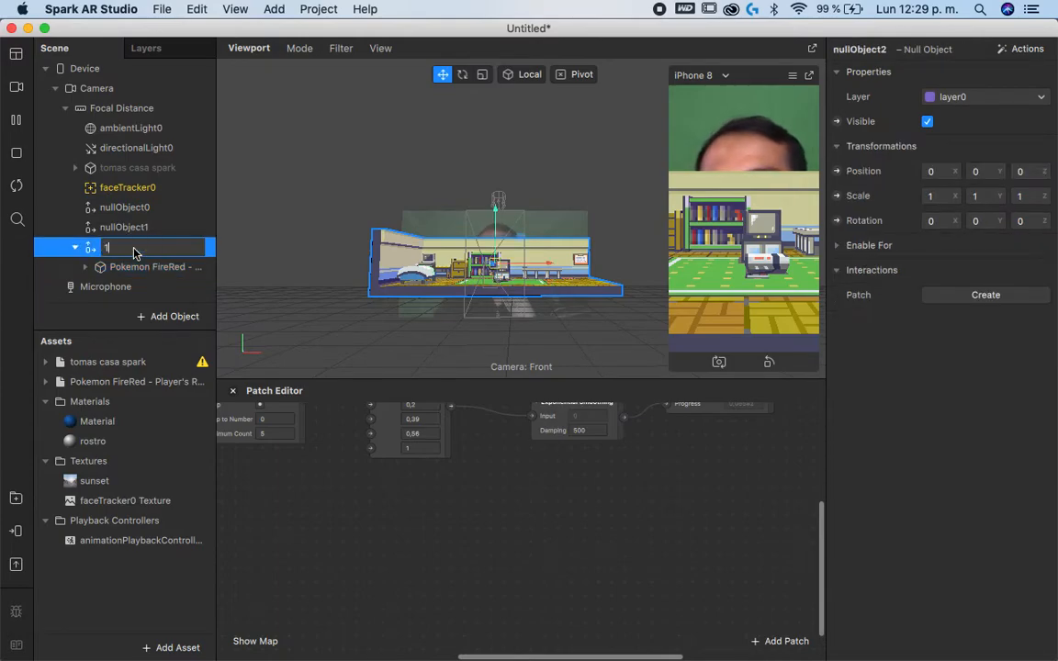
{"action": "left_click", "coordinate": [137, 236]}
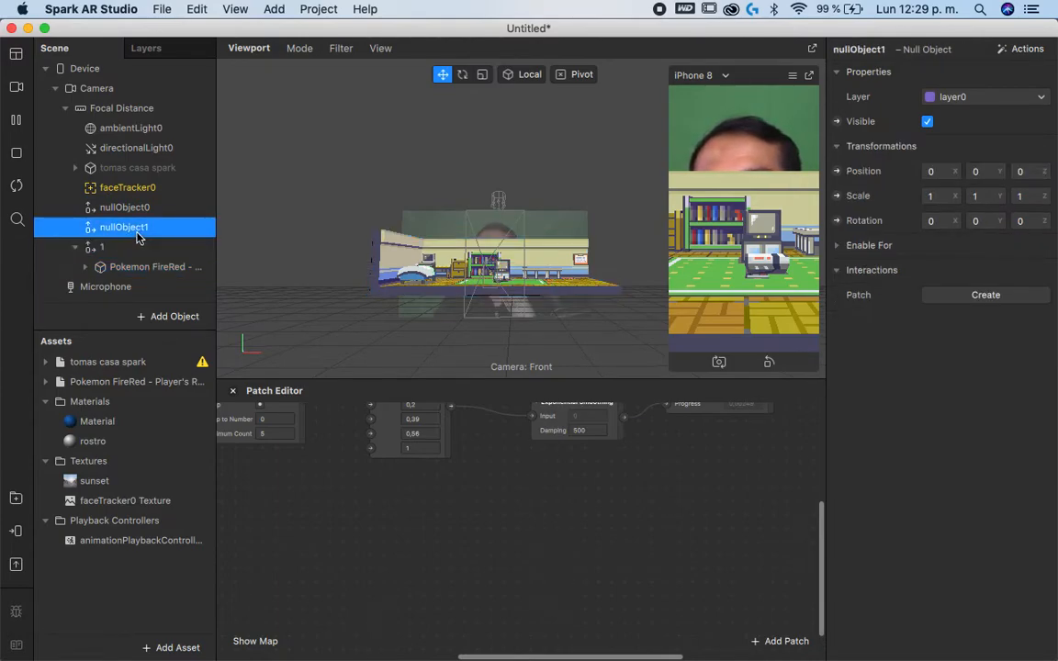
{"action": "type", "text": "2"}
{"action": "left_click", "coordinate": [138, 209]}
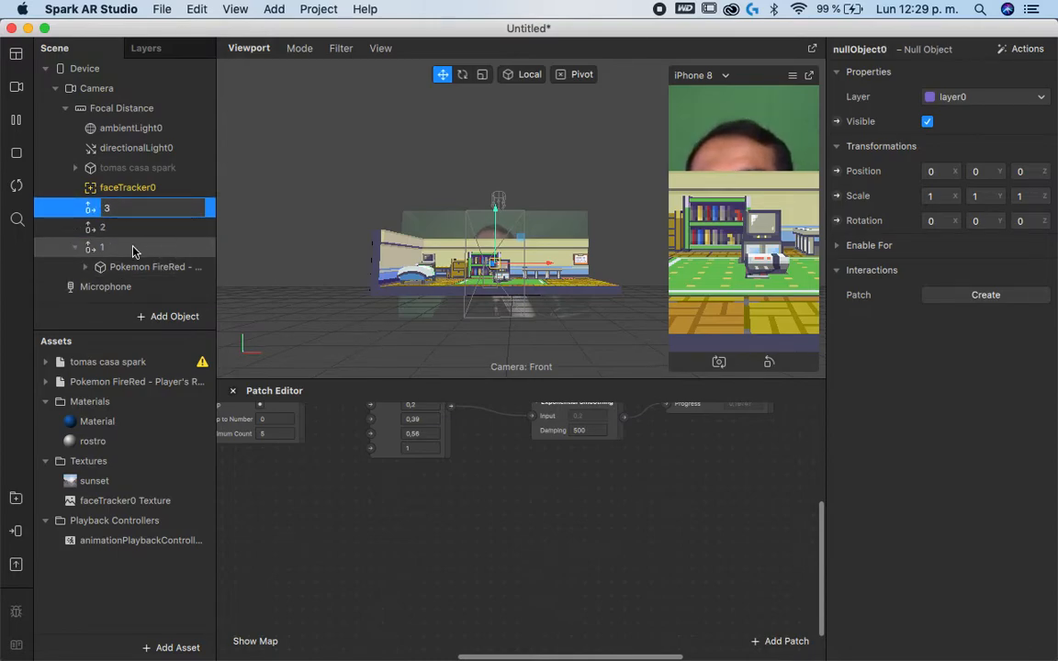
{"action": "left_click", "coordinate": [119, 248]}
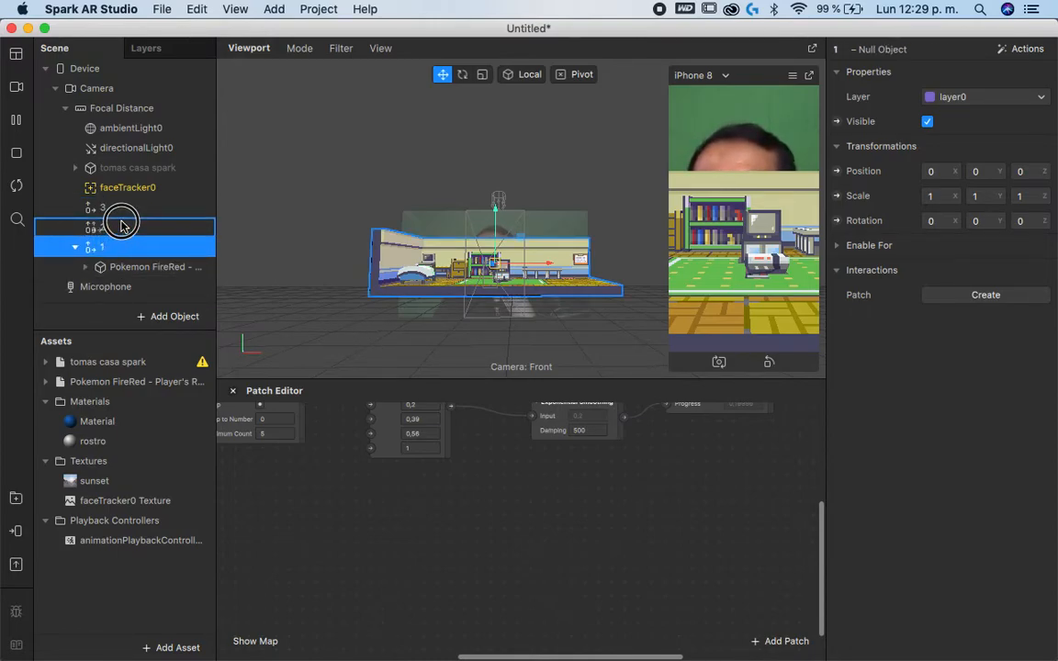
{"action": "mouse_move", "coordinate": [132, 223]}
{"action": "left_mouse_down"}
{"action": "mouse_move", "coordinate": [114, 230]}
{"action": "mouse_move", "coordinate": [120, 190]}
{"action": "mouse_move", "coordinate": [124, 208]}
{"action": "left_mouse_up"}
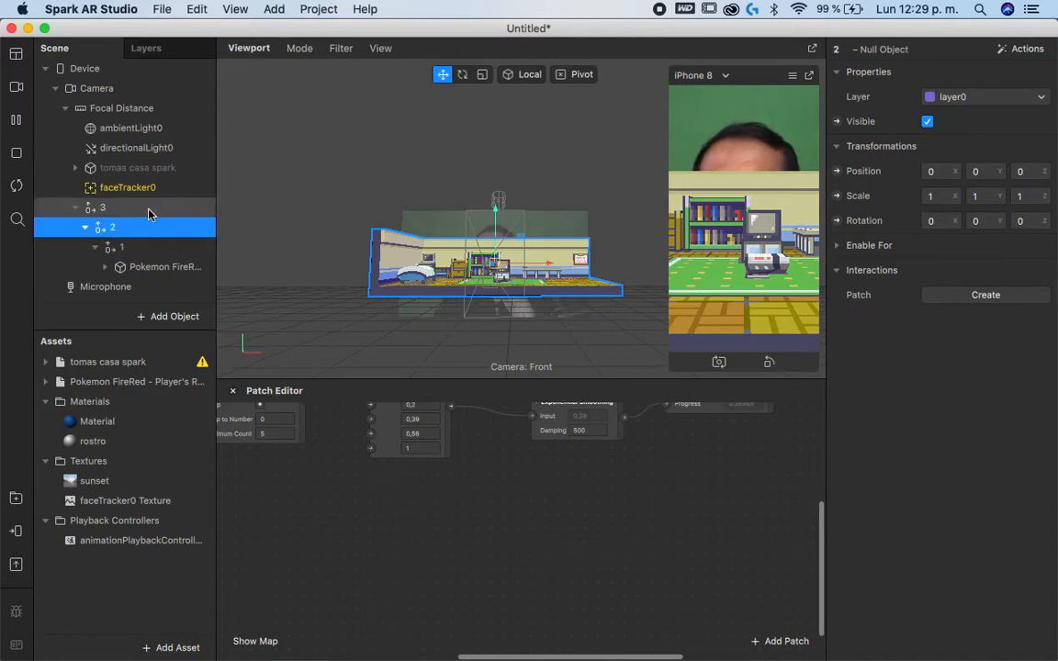
Step: Select null object 3 and add a Transition patch in the empty area below the existing patches
{"action": "left_click", "coordinate": [119, 207]}
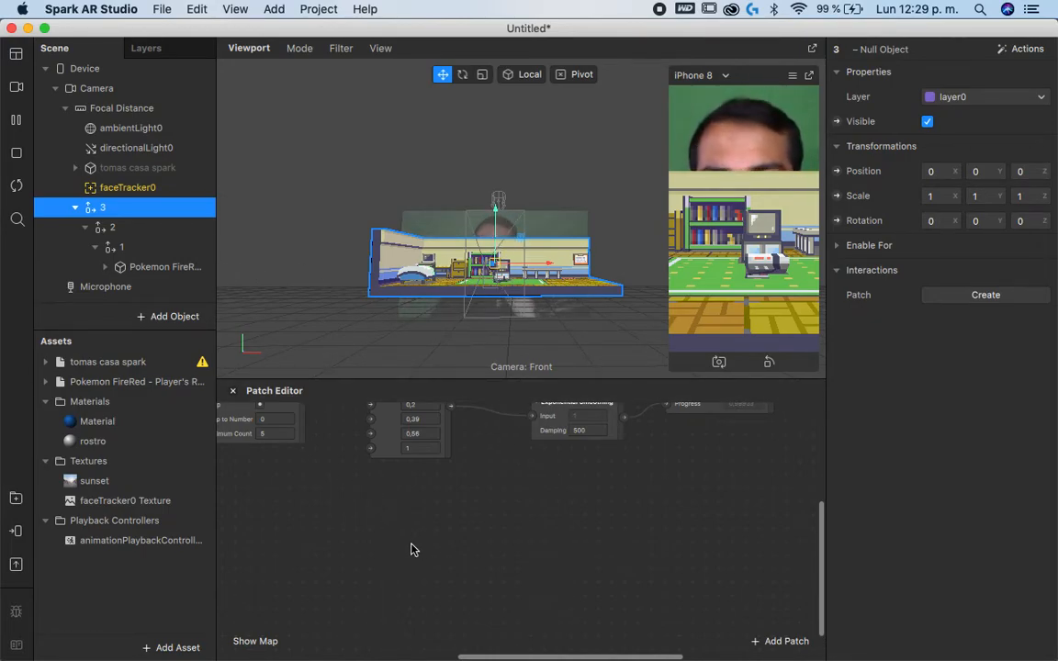
{"action": "double_click", "coordinate": [412, 582]}
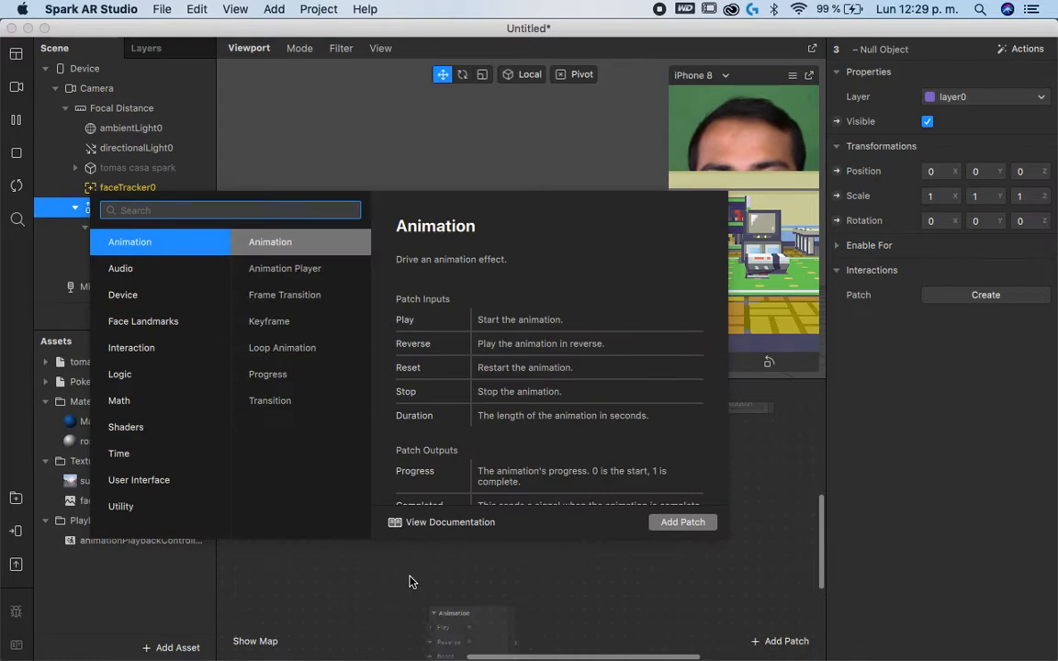
{"action": "type", "text": "tra"}
{"action": "key", "text": "Down"}
{"action": "key", "text": "Return"}
{"action": "left_click_drag", "start_coordinate": [553, 573], "coordinate": [428, 532]}
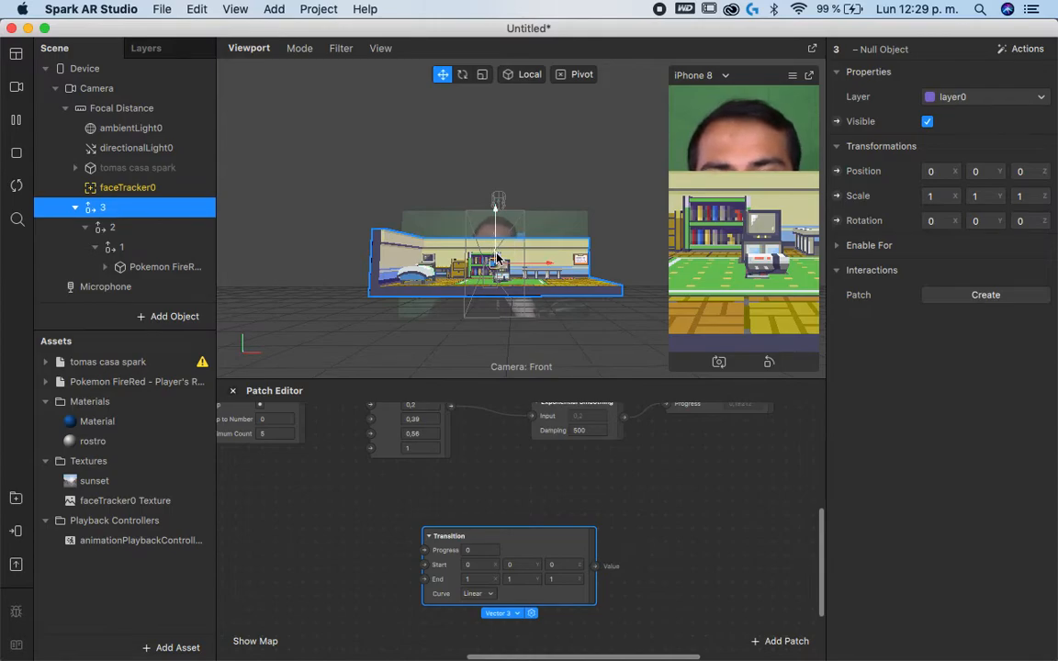
Step: Tilt null object 3 about 8,3 degrees on X and shift it to about 0,017 on Z
{"action": "key", "text": "e"}
{"action": "left_click_drag", "start_coordinate": [489, 253], "coordinate": [477, 212]}
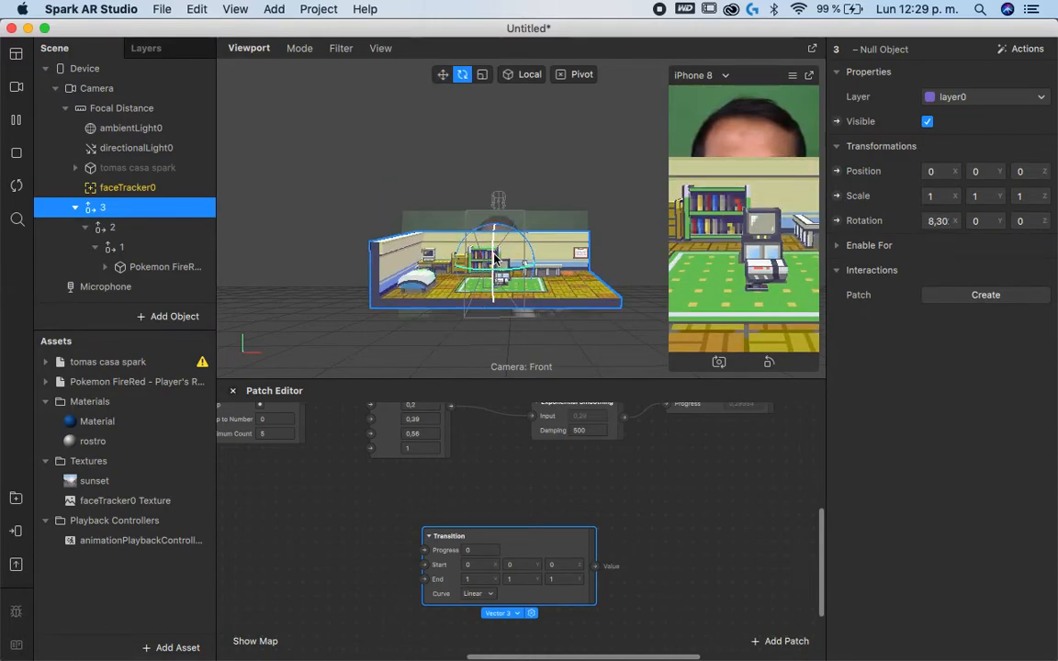
{"action": "left_click", "coordinate": [443, 74]}
{"action": "left_click", "coordinate": [496, 271]}
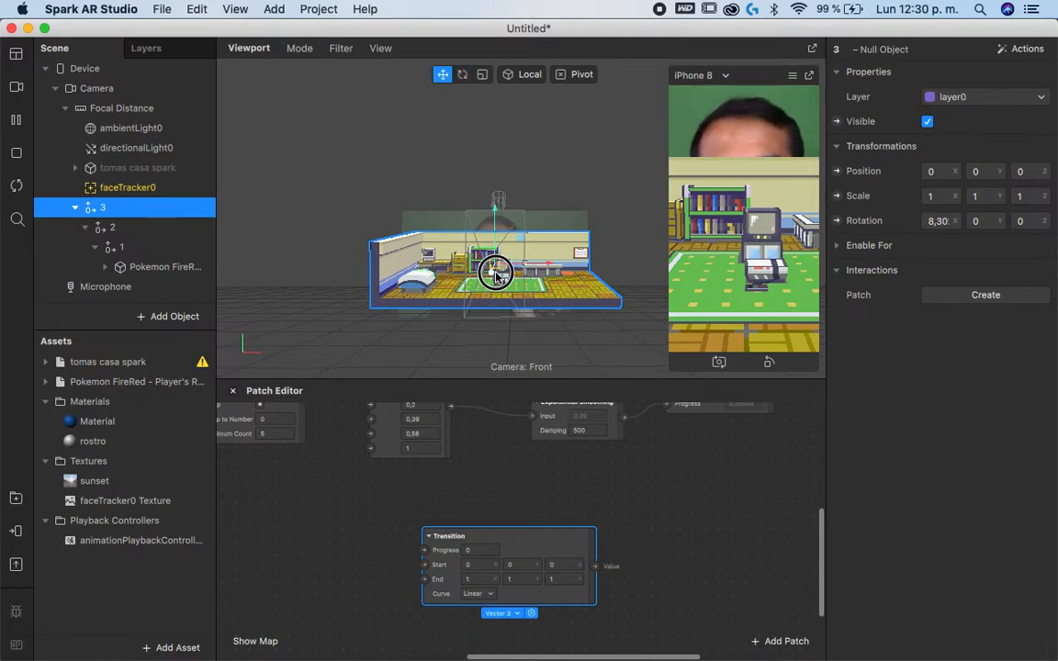
{"action": "left_click_drag", "start_coordinate": [491, 273], "coordinate": [493, 277]}
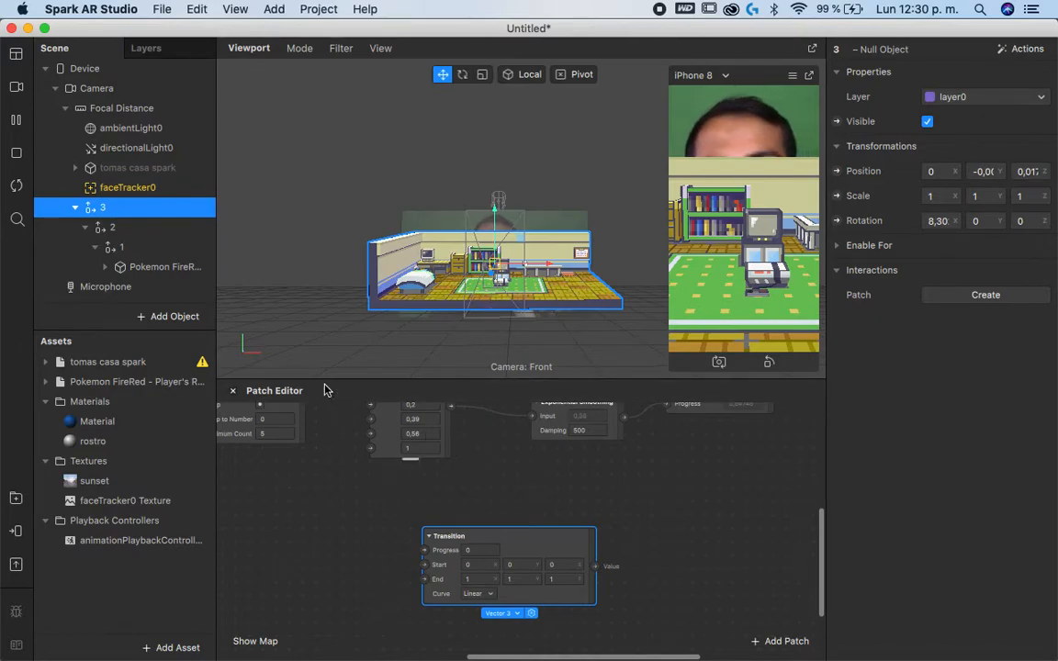
Step: Move null object 2 along X to about 0,318 so the bed is framed in the preview
{"action": "left_click", "coordinate": [112, 227]}
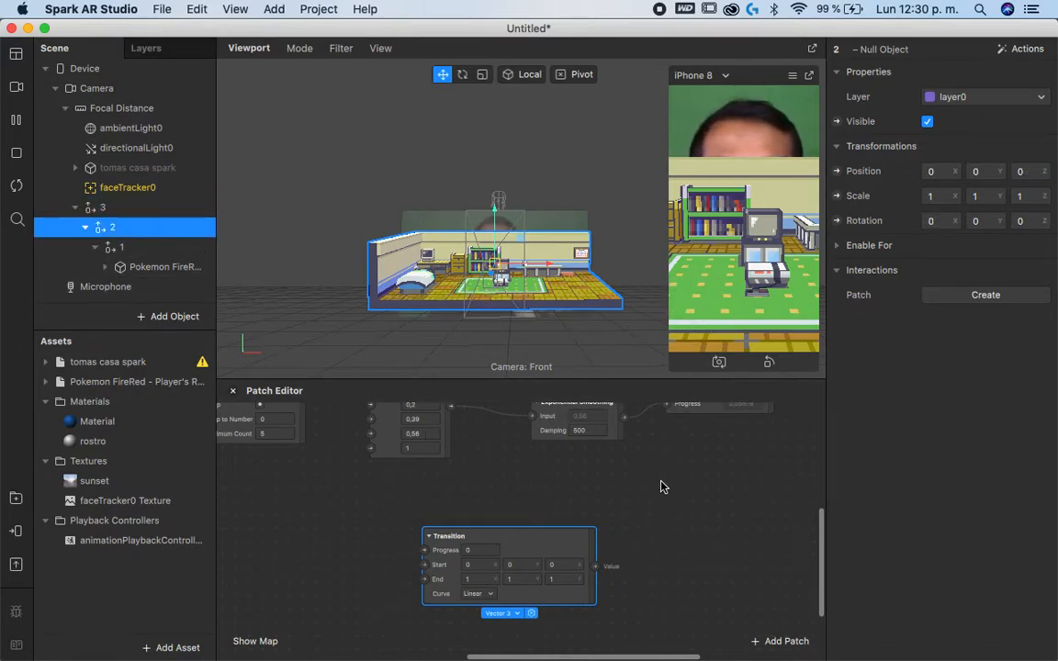
{"action": "scroll", "coordinate": [593, 427], "scroll_direction": "left", "scroll_amount": 3}
{"action": "scroll", "coordinate": [593, 427], "scroll_direction": "down", "scroll_amount": 2}
{"action": "left_click", "coordinate": [584, 514]}
{"action": "left_click_drag", "start_coordinate": [585, 514], "coordinate": [590, 531]}
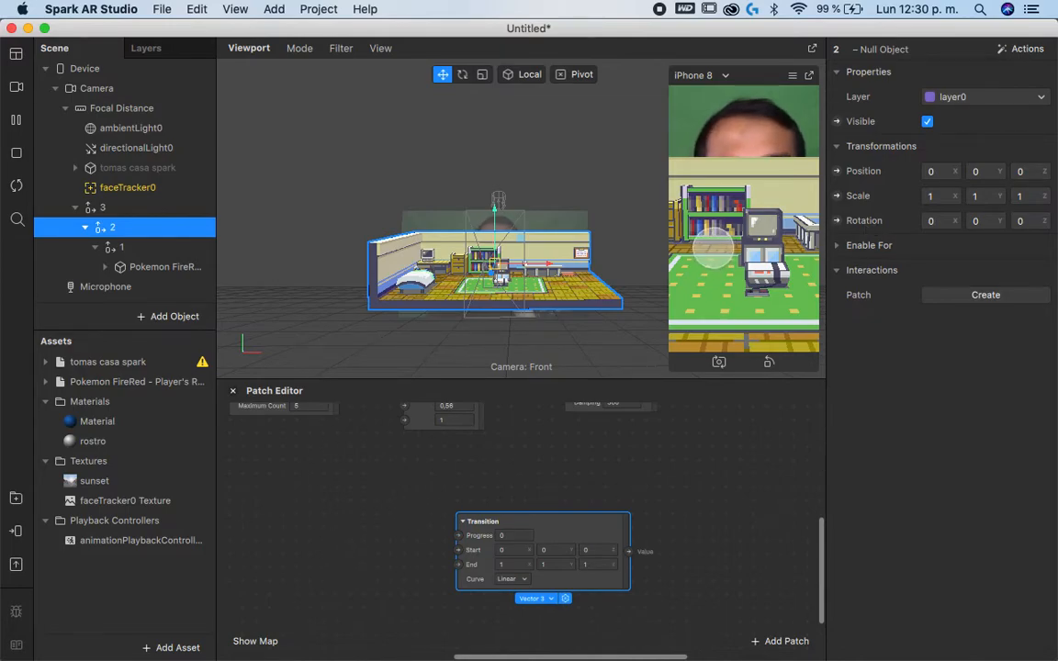
{"action": "left_click_drag", "start_coordinate": [519, 262], "coordinate": [599, 283]}
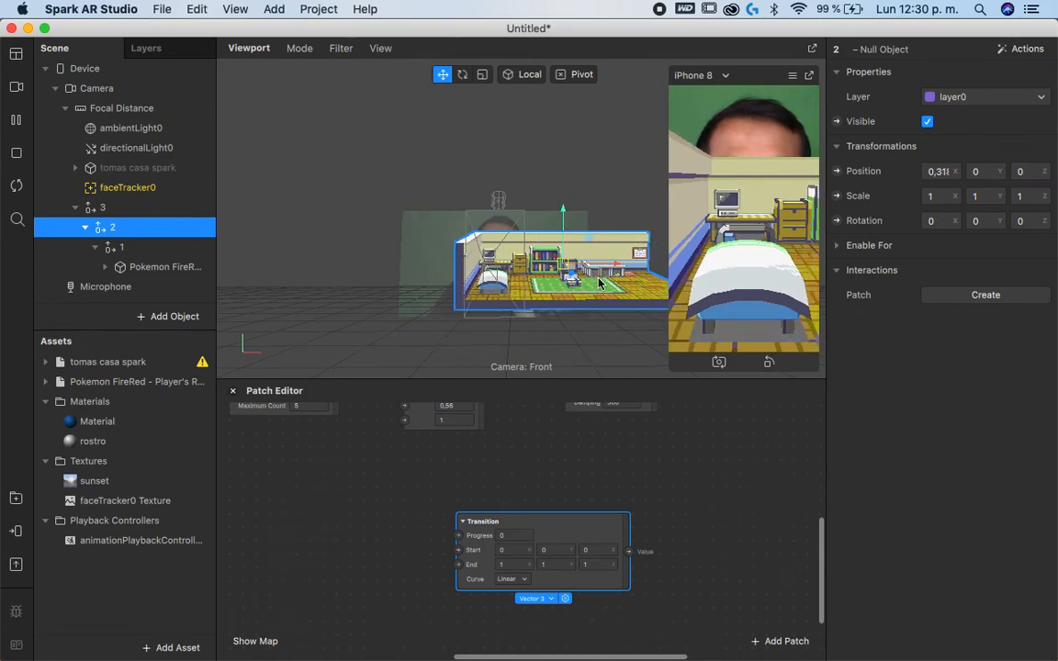
Step: Copy null object 2's X position into the Transition patch, setting Start to 0, 0, 0 and End to 0,31874, 0, 0
{"action": "left_click", "coordinate": [938, 172]}
{"action": "type", "text": "1874"}
{"action": "left_click", "coordinate": [501, 550]}
{"action": "left_click", "coordinate": [912, 145]}
{"action": "left_click", "coordinate": [515, 562]}
{"action": "type", "text": "0,31874"}
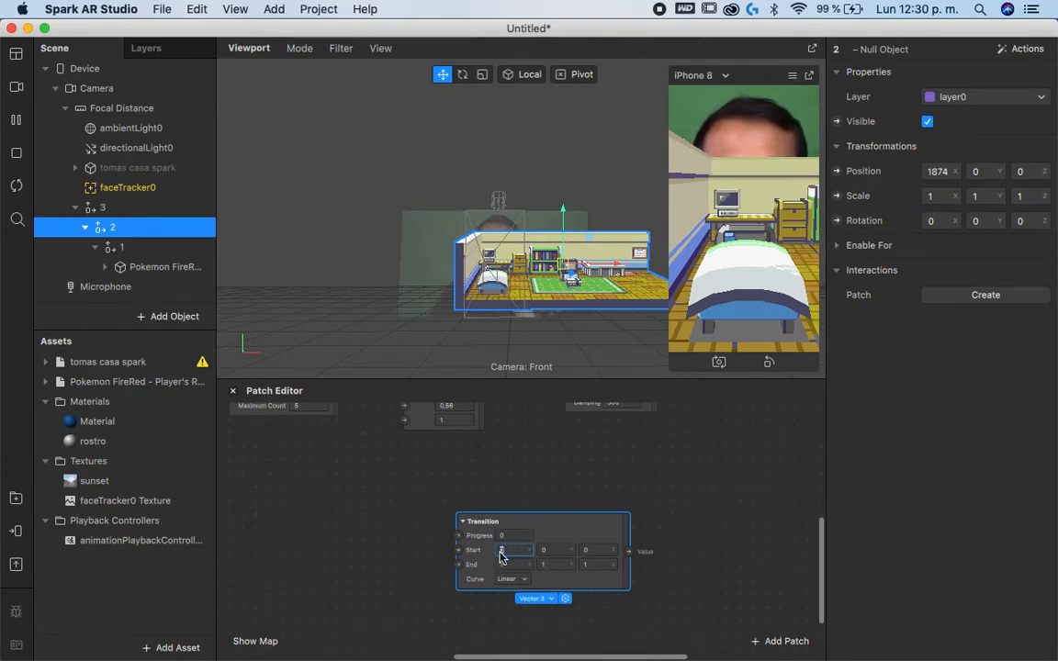
{"action": "key", "text": "Tab"}
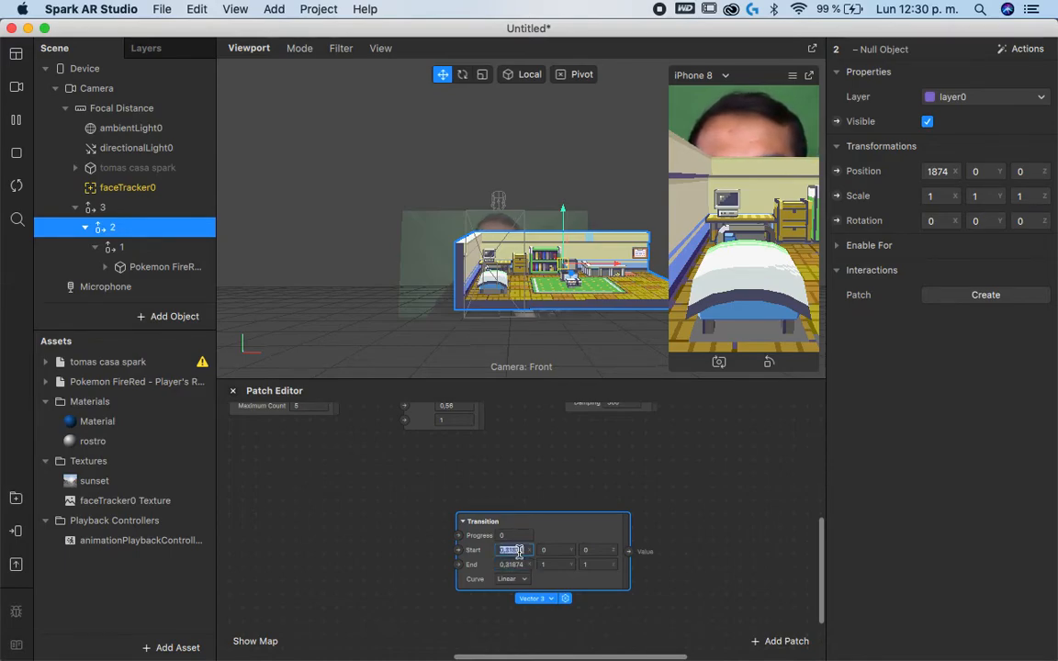
{"action": "key", "text": "Tab"}
{"action": "key", "text": "Tab"}
{"action": "key", "text": "Tab"}
{"action": "key", "text": "Tab"}
{"action": "type", "text": "0"}
{"action": "key", "text": "Tab"}
{"action": "type", "text": "0"}
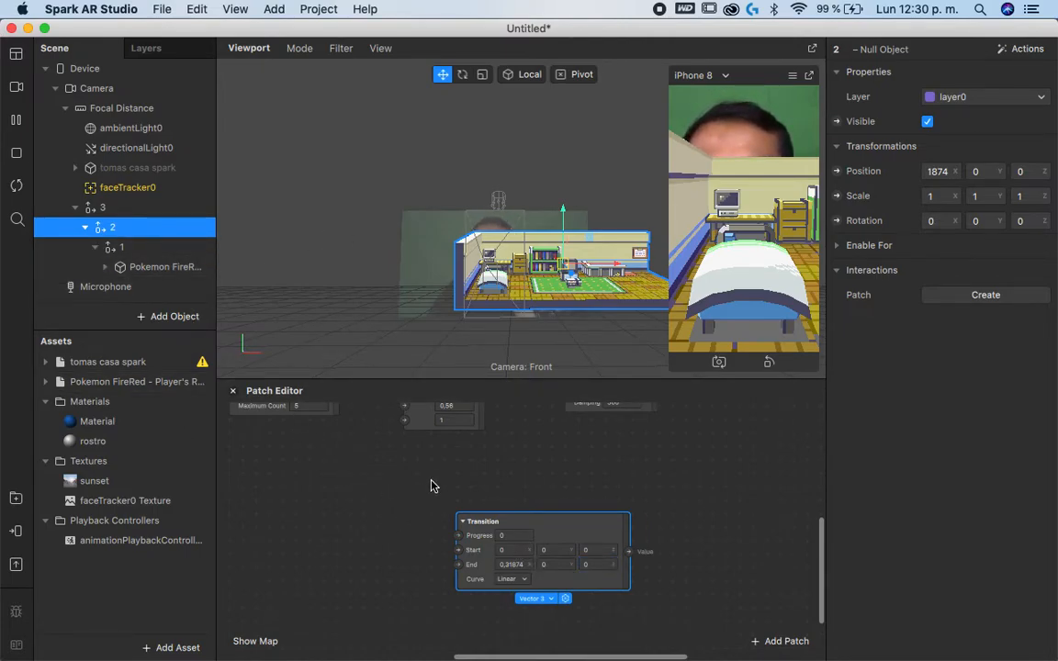
Step: Create a position patch for null object 2 and connect the Transition value output to it
{"action": "left_click", "coordinate": [837, 171]}
{"action": "left_click_drag", "start_coordinate": [583, 546], "coordinate": [629, 552]}
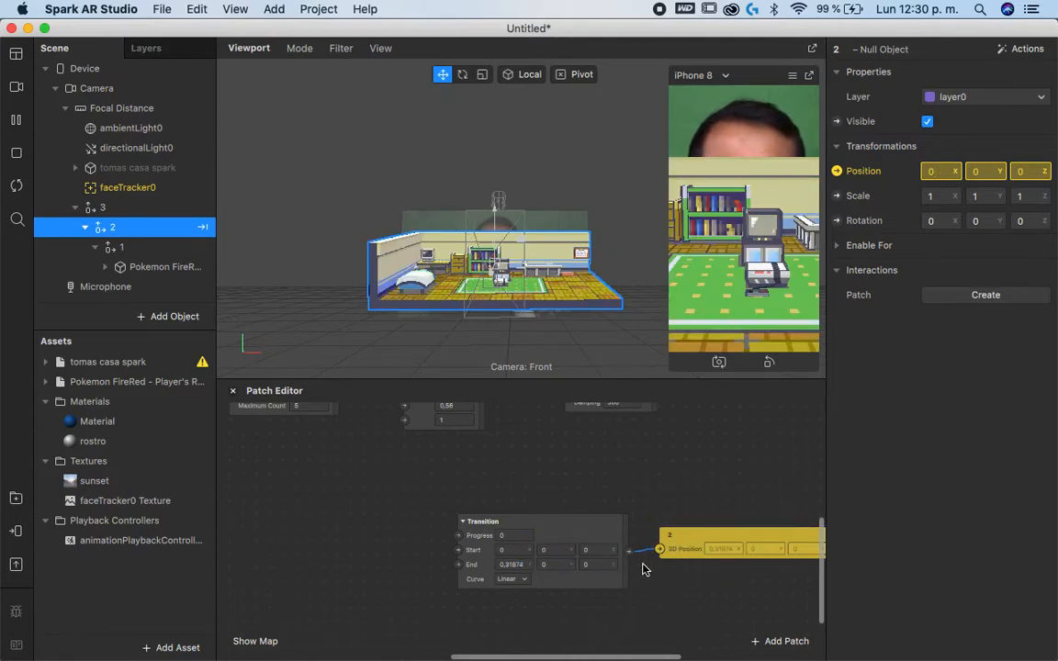
{"action": "scroll", "coordinate": [319, 430], "scroll_direction": "up", "scroll_amount": 5}
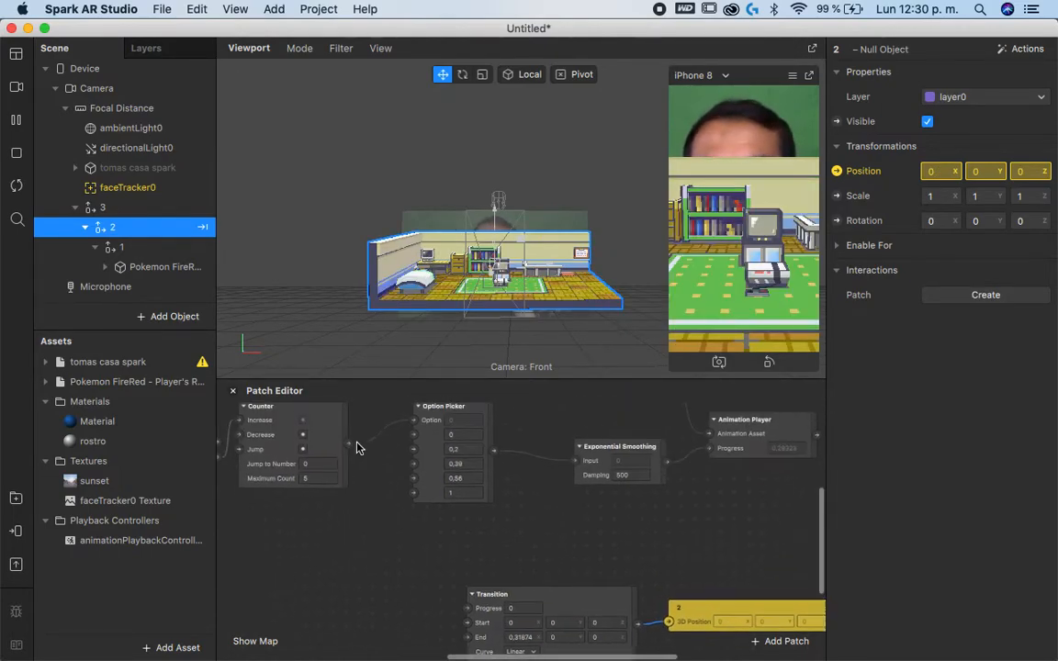
Step: Move the Screen Tap patch down next to null object 2's Transition patch, leaving space between them
{"action": "scroll", "coordinate": [349, 461], "scroll_direction": "left", "scroll_amount": 10}
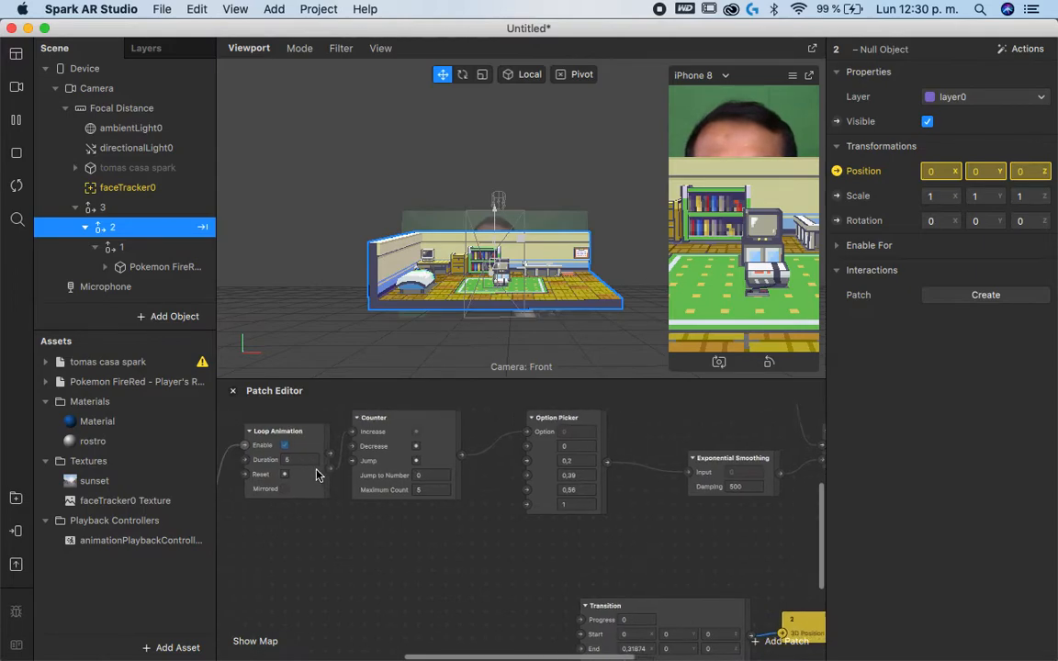
{"action": "left_click_drag", "start_coordinate": [237, 430], "coordinate": [488, 606]}
{"action": "scroll", "coordinate": [533, 545], "scroll_direction": "down", "scroll_amount": 5}
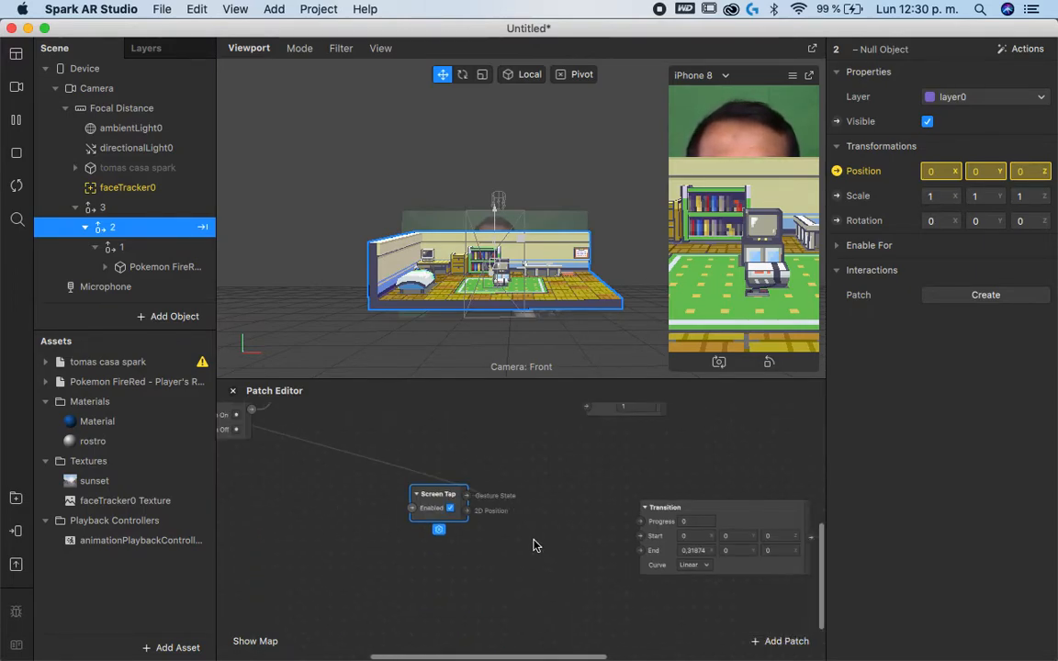
{"action": "left_click_drag", "start_coordinate": [432, 461], "coordinate": [604, 488]}
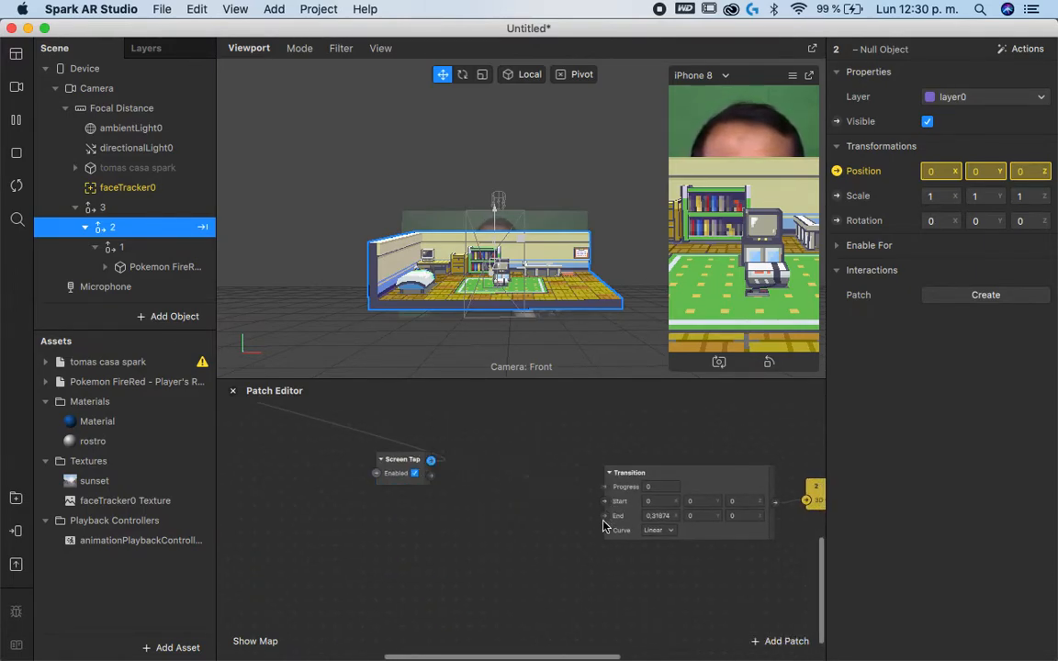
{"action": "scroll", "coordinate": [430, 492], "scroll_direction": "right", "scroll_amount": 1}
{"action": "left_click_drag", "start_coordinate": [370, 463], "coordinate": [341, 506]}
Step: Add an Animation patch and place it between the Screen Tap and null object 2's Transition patch
{"action": "double_click", "coordinate": [452, 508]}
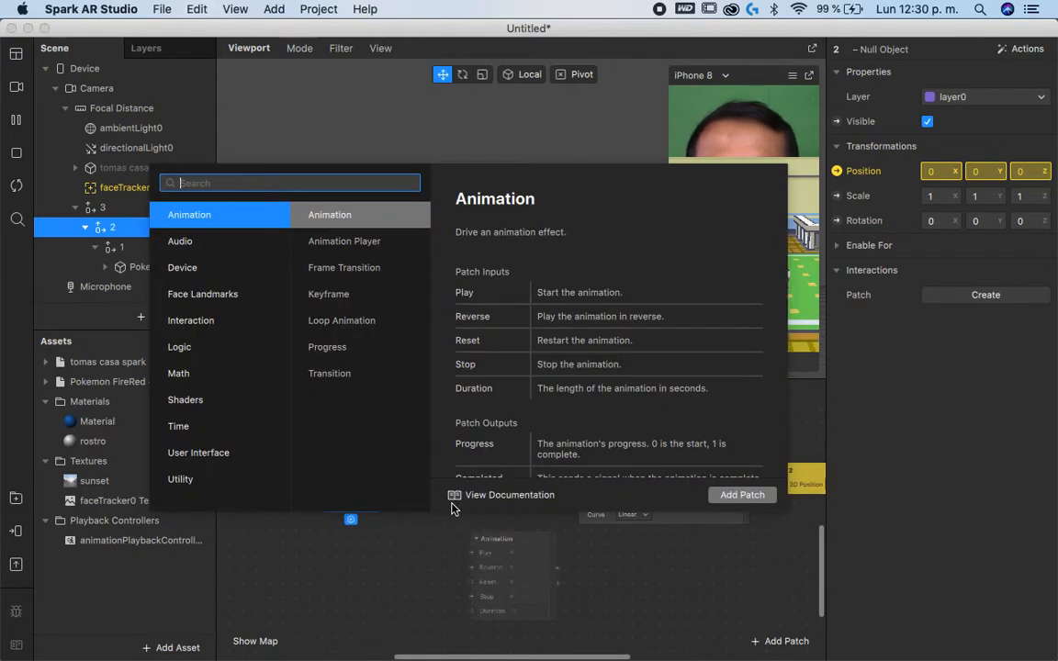
{"action": "key", "text": "Return"}
{"action": "left_click_drag", "start_coordinate": [477, 541], "coordinate": [442, 510]}
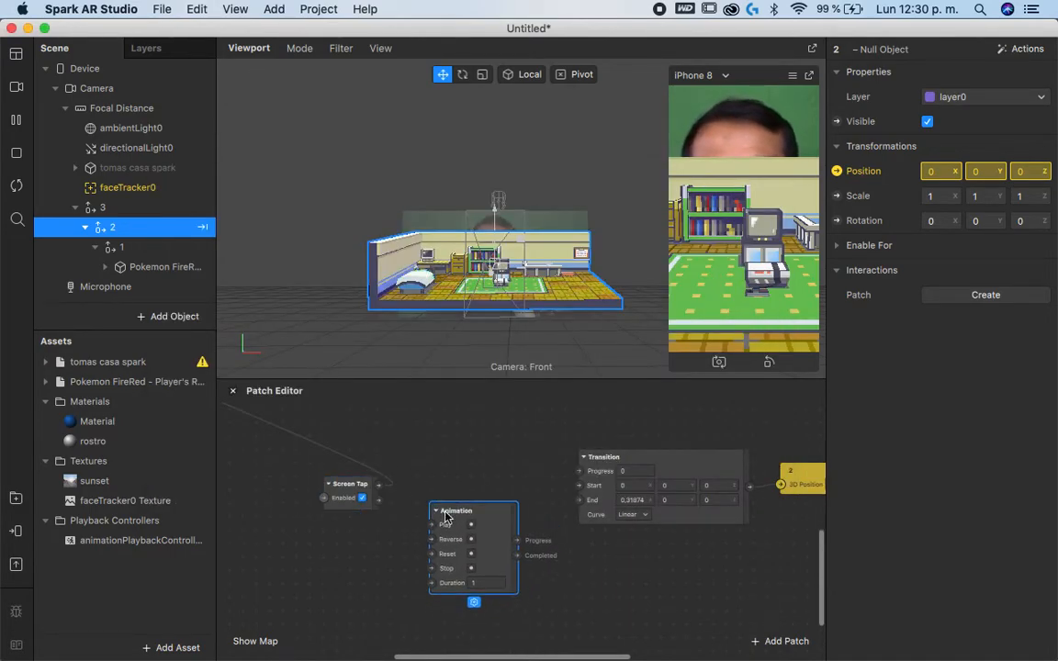
Step: Connect Screen Tap to the Animation's Play and its Progress to the Transition's Progress, and test a tap in the preview
{"action": "left_click_drag", "start_coordinate": [379, 485], "coordinate": [430, 524]}
{"action": "left_click_drag", "start_coordinate": [517, 541], "coordinate": [579, 473]}
{"action": "left_click_drag", "start_coordinate": [508, 525], "coordinate": [508, 481]}
{"action": "left_click", "coordinate": [778, 290]}
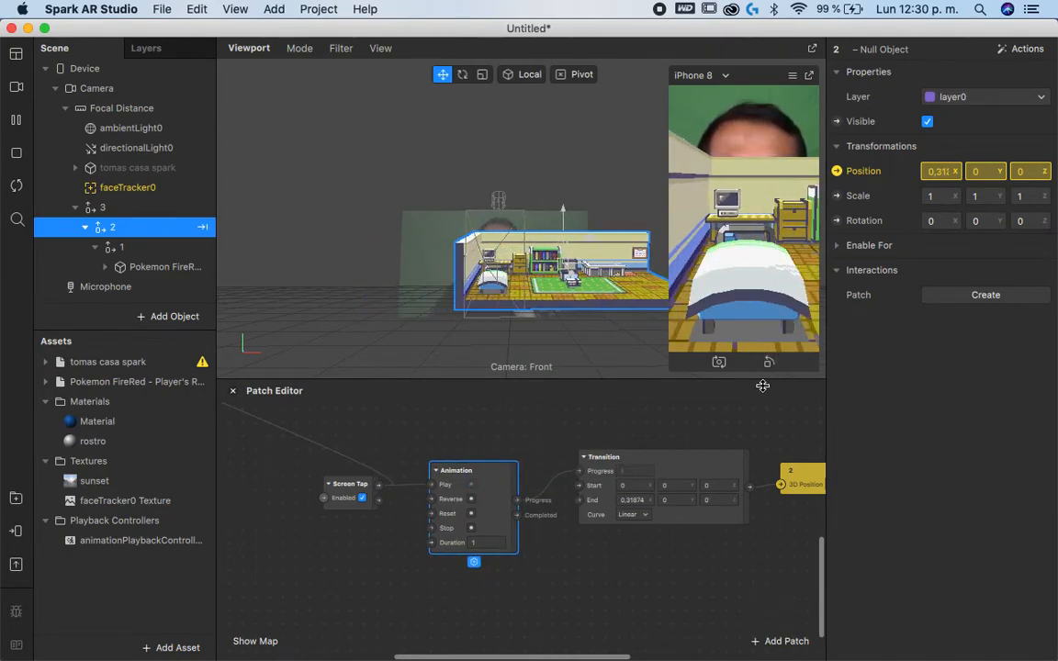
Step: Add a second Transition patch and align it below null object 2's Transition patch
{"action": "scroll", "coordinate": [584, 568], "scroll_direction": "down", "scroll_amount": 3}
{"action": "scroll", "coordinate": [583, 568], "scroll_direction": "right", "scroll_amount": 4}
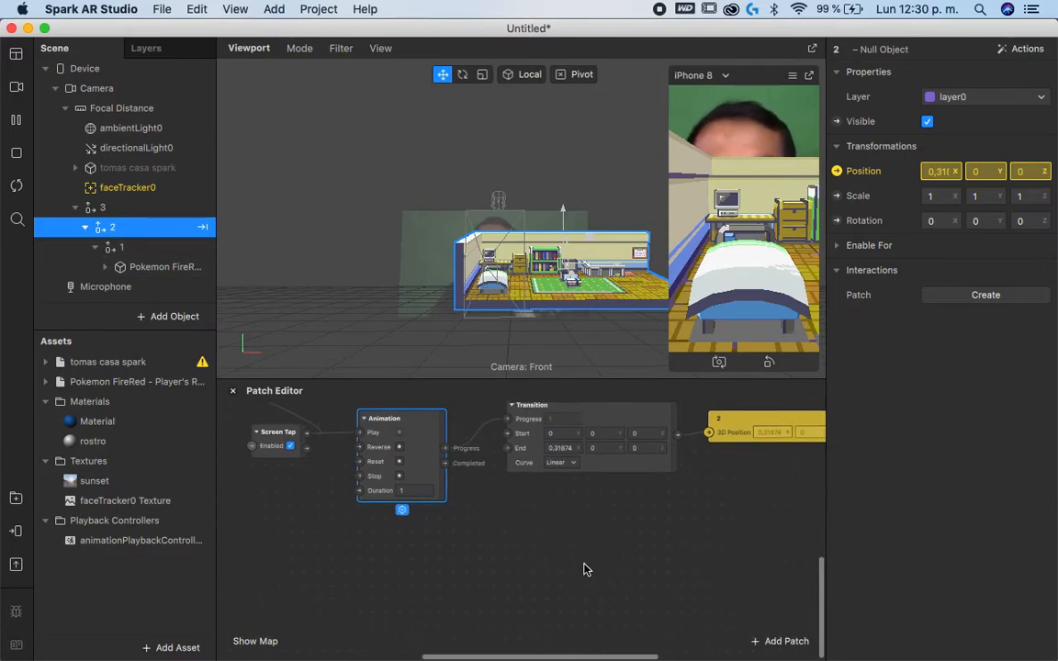
{"action": "double_click", "coordinate": [570, 561]}
{"action": "type", "text": "tra"}
{"action": "key", "text": "Down"}
{"action": "key", "text": "Return"}
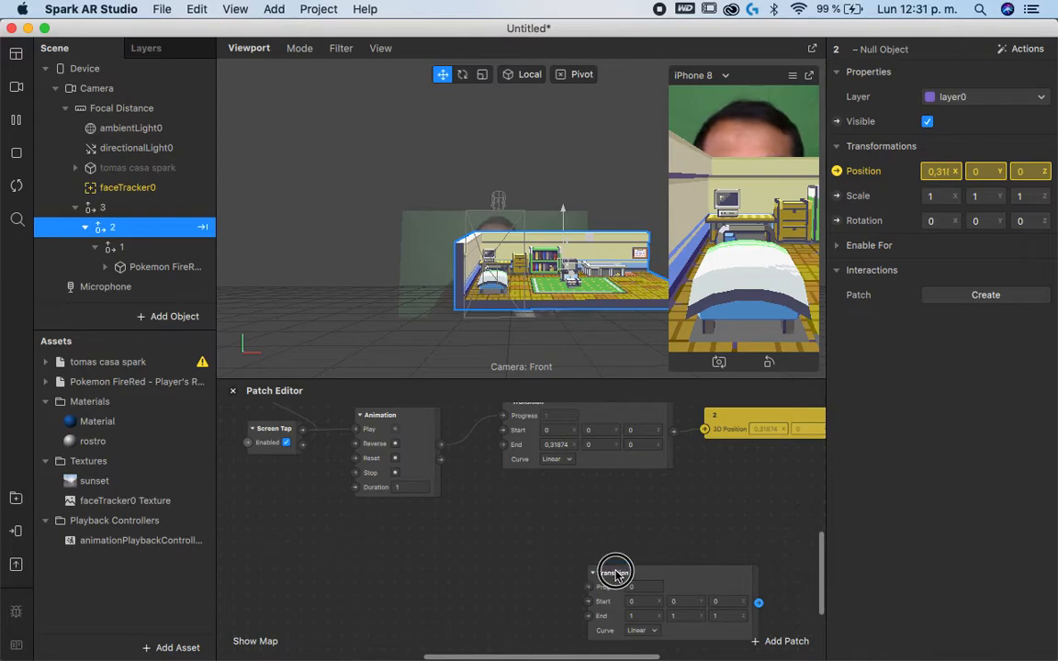
{"action": "left_click_drag", "start_coordinate": [617, 576], "coordinate": [535, 566]}
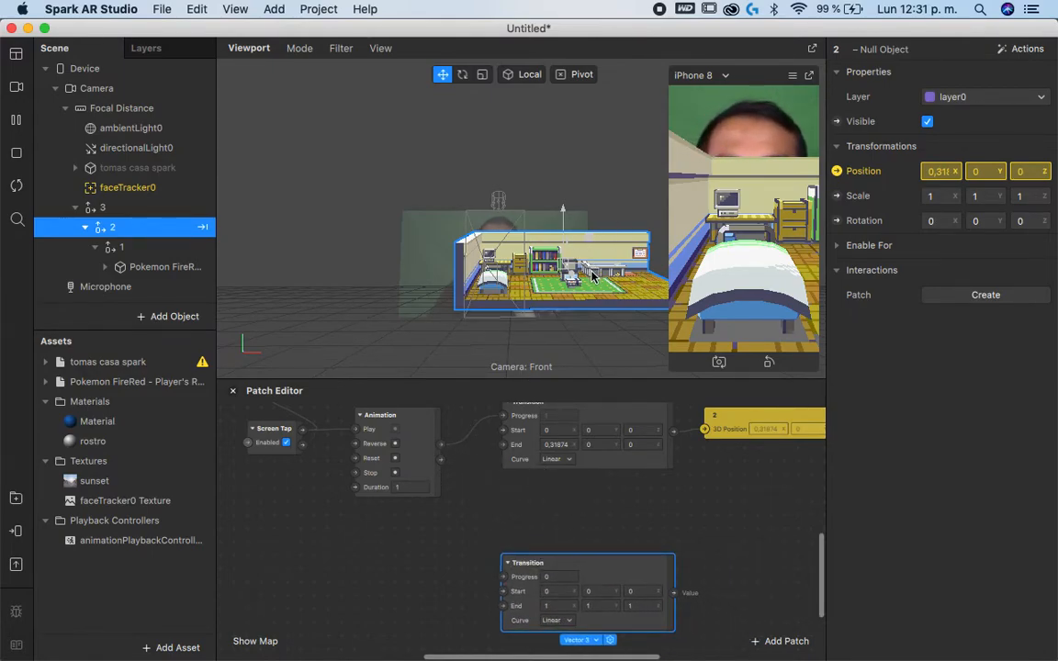
Step: Rotate null object 1 to about -61,4 degrees on Y and move it to about -0,28 on X and 0,019 on Z
{"action": "left_click", "coordinate": [158, 246]}
{"action": "left_click_drag", "start_coordinate": [612, 265], "coordinate": [544, 224]}
{"action": "left_click", "coordinate": [462, 75]}
{"action": "left_click", "coordinate": [443, 74]}
{"action": "left_click_drag", "start_coordinate": [432, 260], "coordinate": [510, 260]}
{"action": "left_click", "coordinate": [462, 74]}
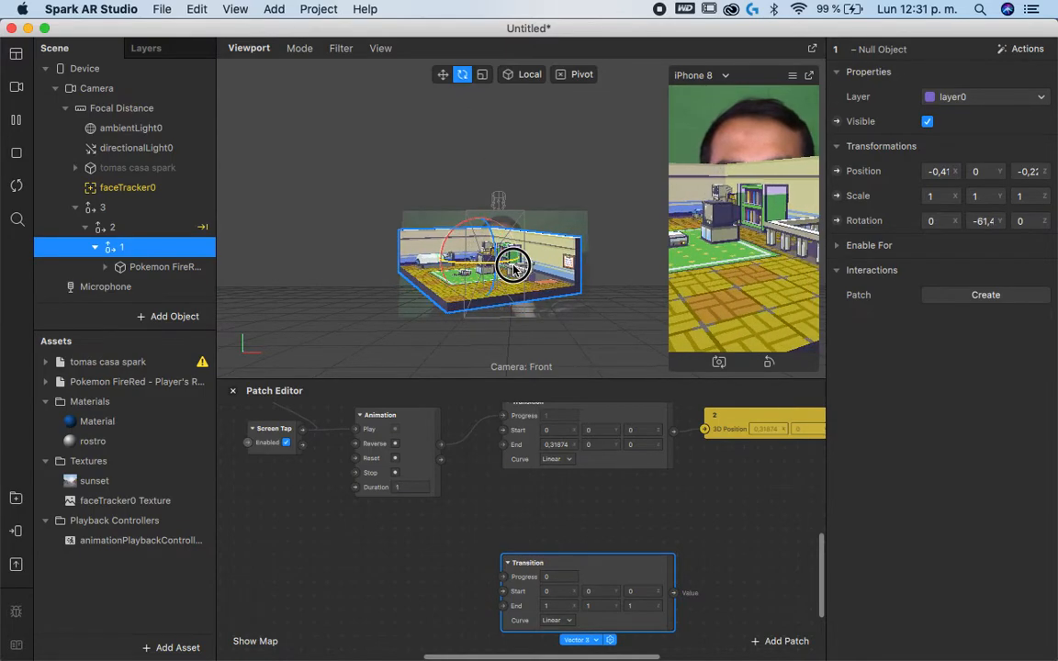
{"action": "left_click", "coordinate": [443, 74]}
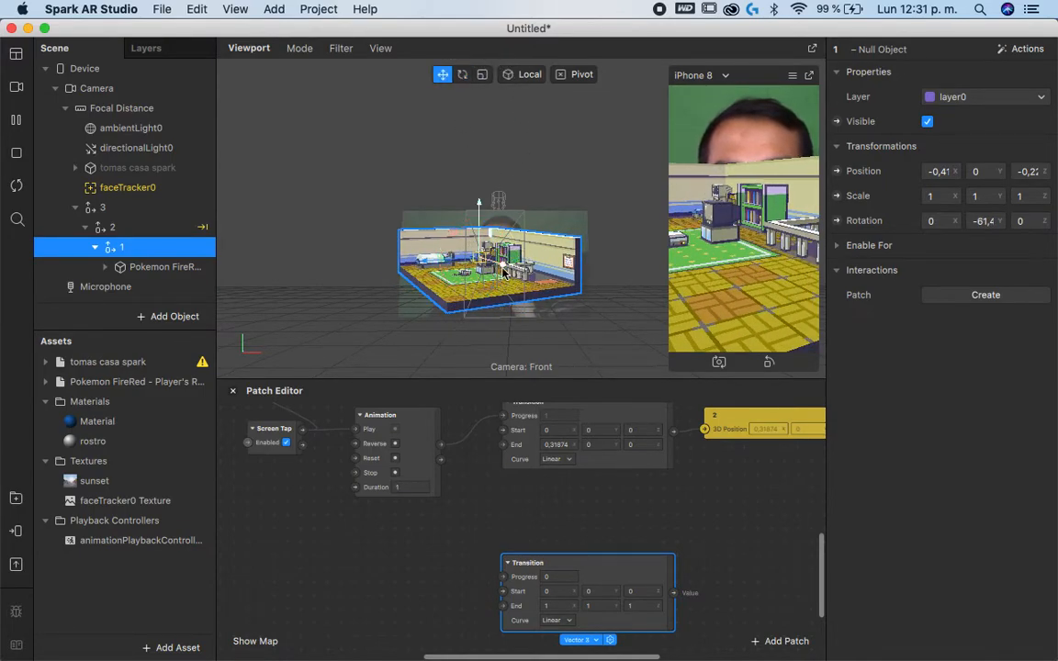
{"action": "left_click_drag", "start_coordinate": [503, 274], "coordinate": [533, 297]}
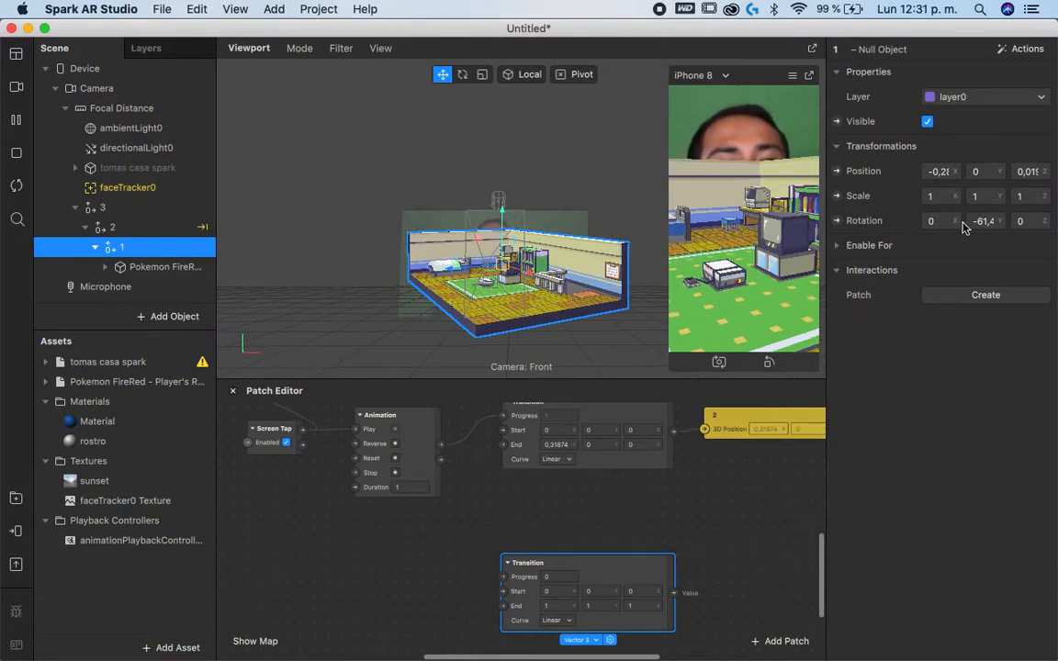
Step: Copy null object 1's position into the second Transition patch, setting End to -0,2822, 0, 0,01909
{"action": "left_click", "coordinate": [942, 171]}
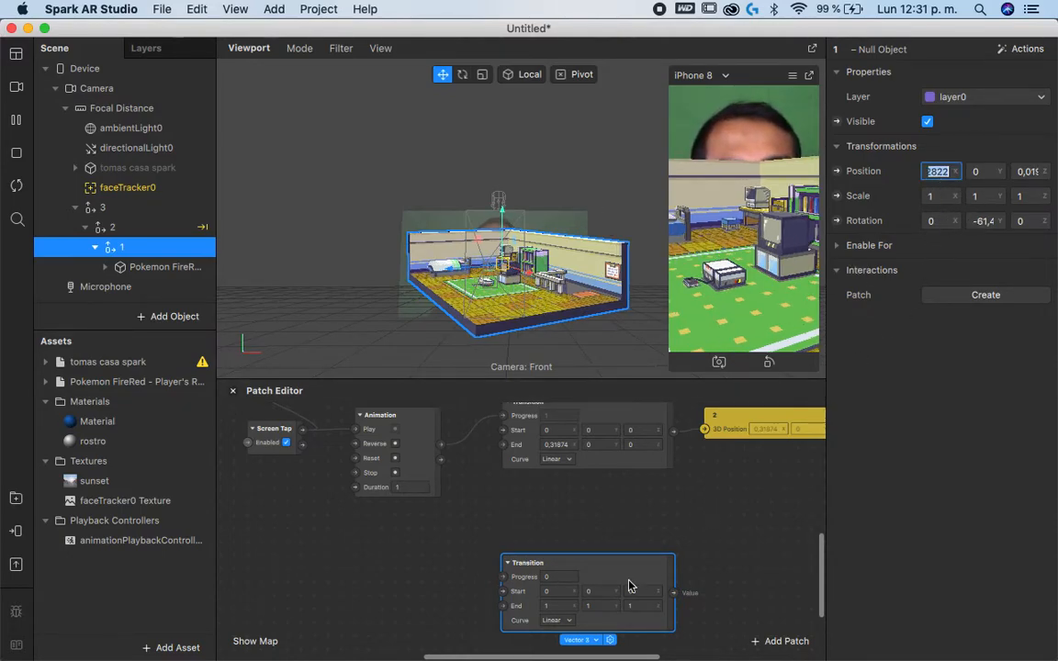
{"action": "left_click", "coordinate": [553, 606]}
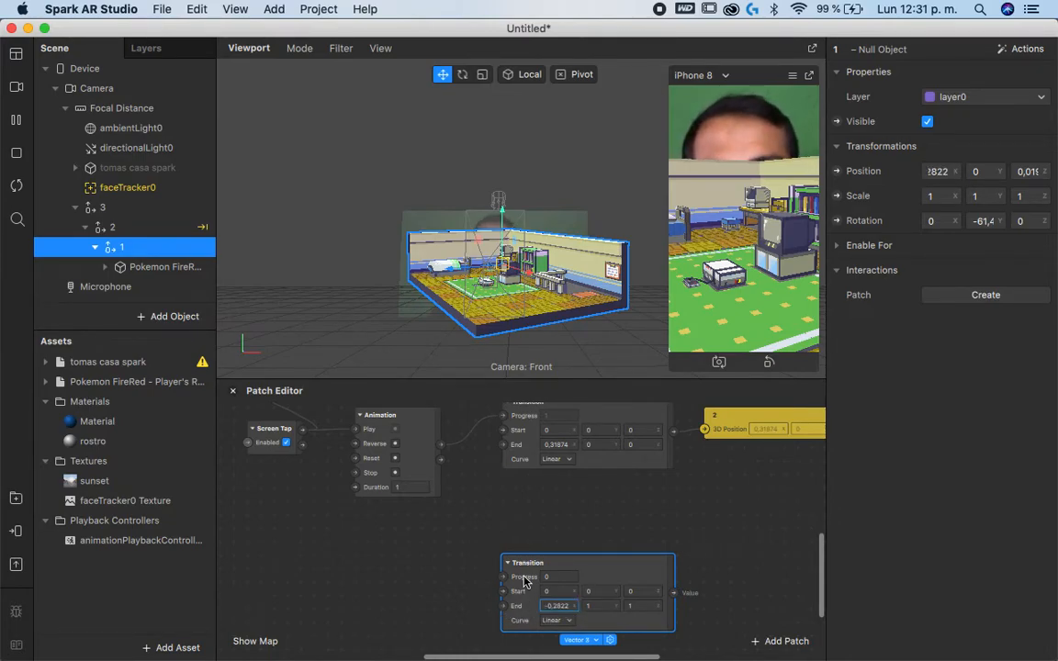
{"action": "left_click", "coordinate": [1029, 171]}
{"action": "left_click", "coordinate": [649, 604]}
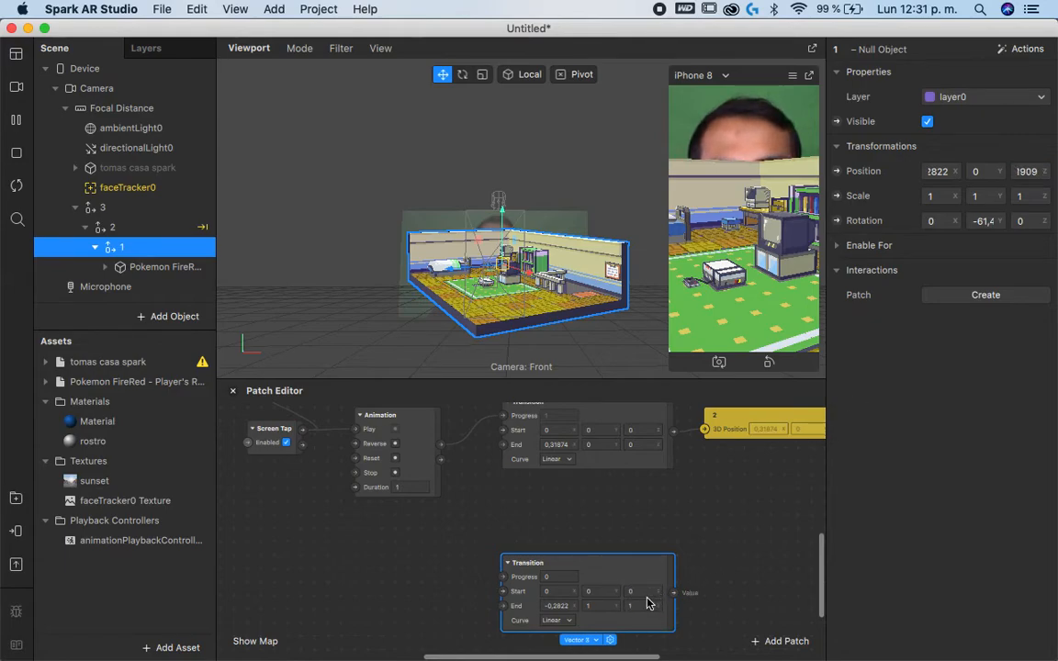
{"action": "left_click", "coordinate": [596, 605]}
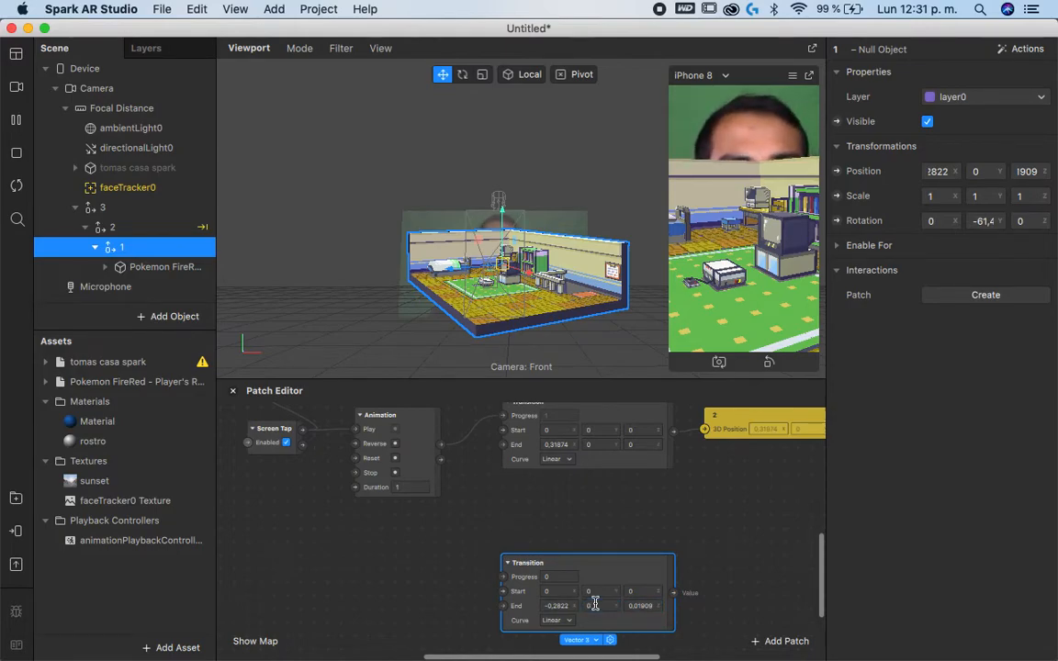
Step: Add a third Transition patch and align it directly below the second one
{"action": "scroll", "coordinate": [680, 560], "scroll_direction": "down", "scroll_amount": 3}
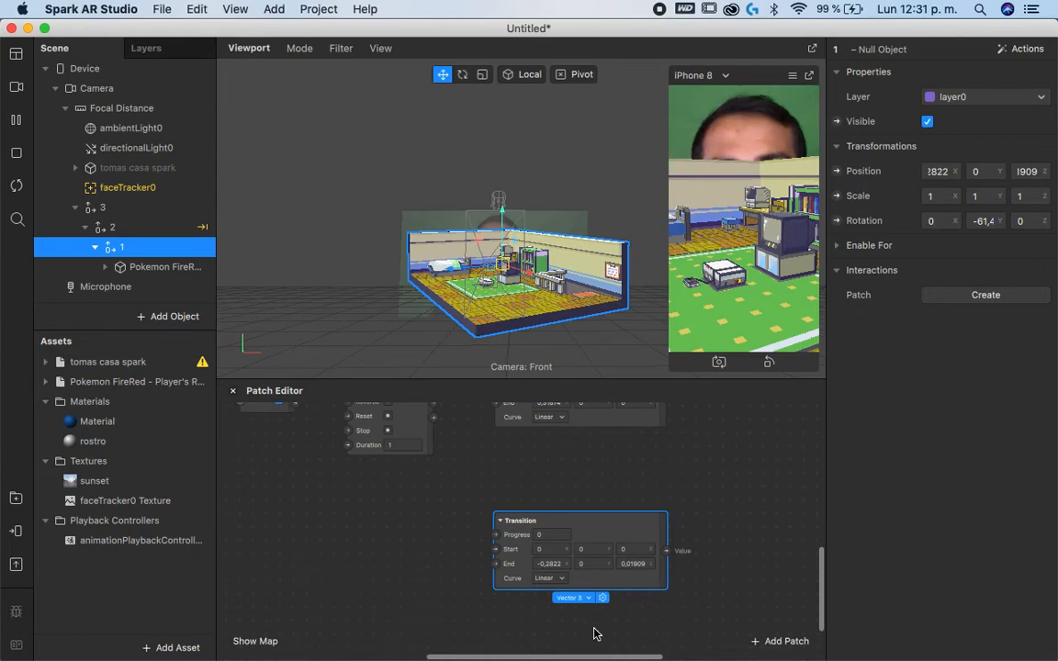
{"action": "right_click", "coordinate": [594, 633]}
{"action": "type", "text": "tra"}
{"action": "key", "text": "Return"}
{"action": "left_click_drag", "start_coordinate": [654, 637], "coordinate": [552, 603]}
{"action": "scroll", "coordinate": [696, 524], "scroll_direction": "down", "scroll_amount": 3}
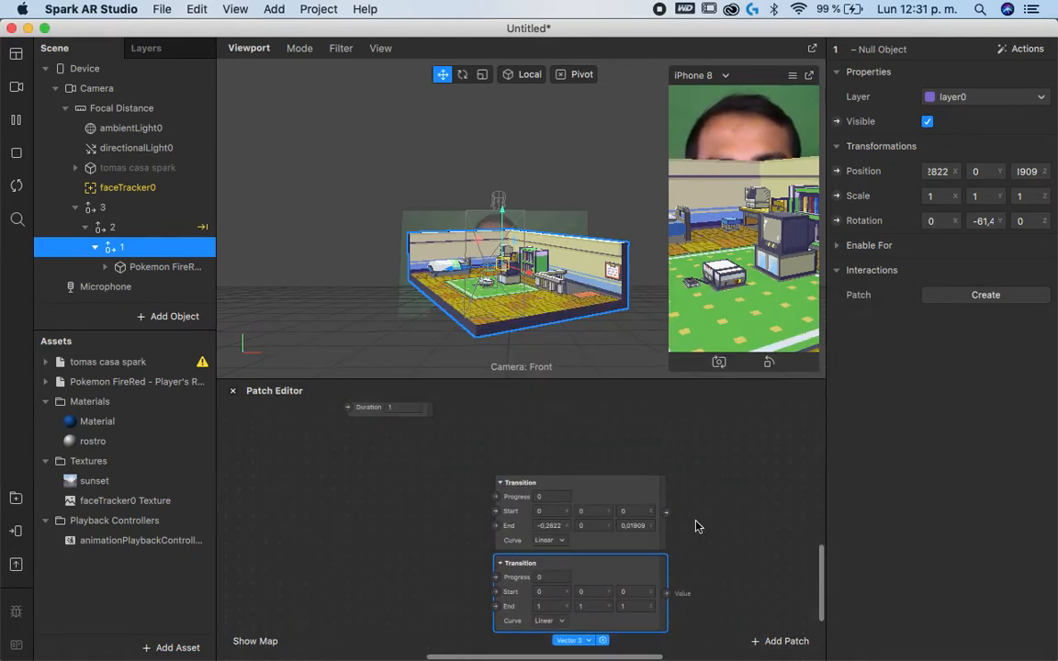
Step: Copy null object 1's Y rotation into the third Transition patch, setting End to 0, -61,42068, 0
{"action": "left_click", "coordinate": [985, 222]}
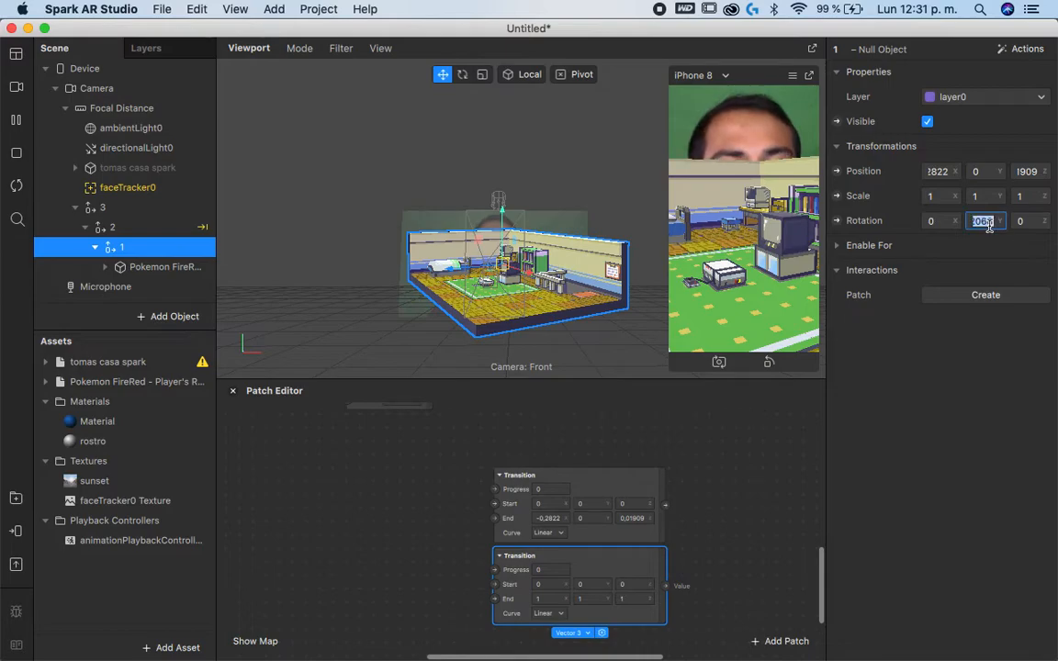
{"action": "left_click", "coordinate": [594, 601]}
{"action": "type", "text": "1,42068"}
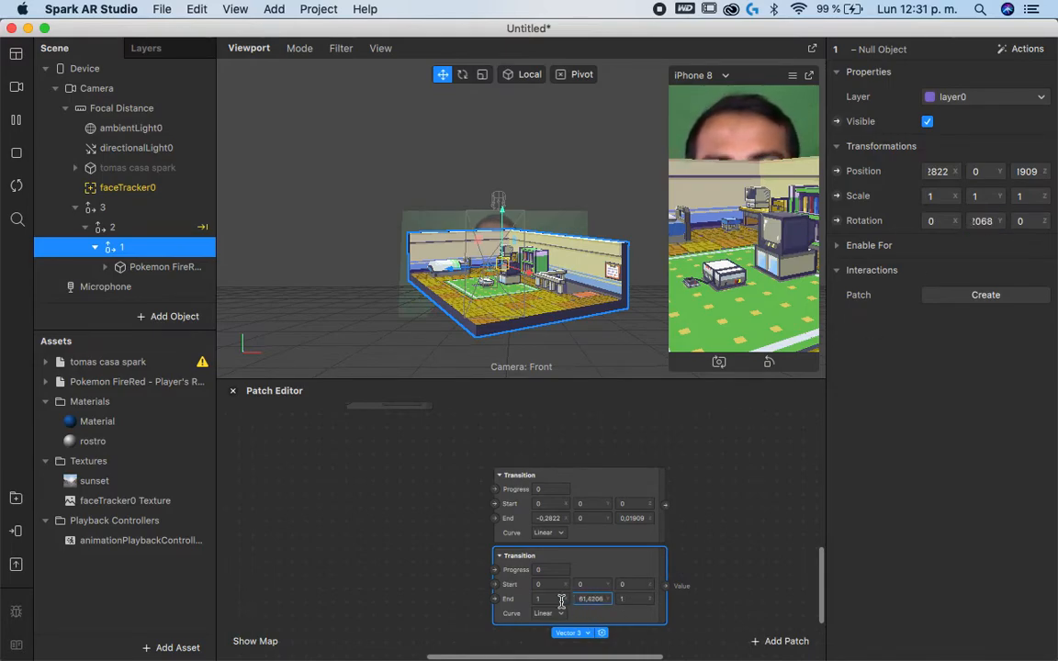
{"action": "key", "text": "Tab"}
{"action": "key", "text": "Tab"}
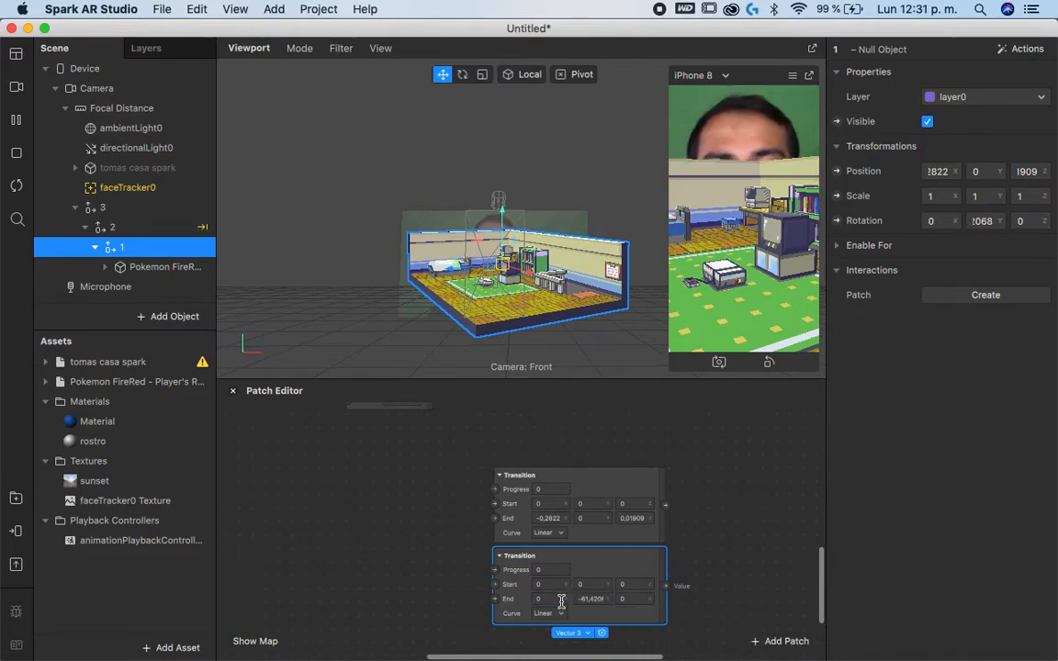
Step: Add a second Animation patch and place it beside null object 1's two Transition patches
{"action": "scroll", "coordinate": [442, 420], "scroll_direction": "up", "scroll_amount": 5}
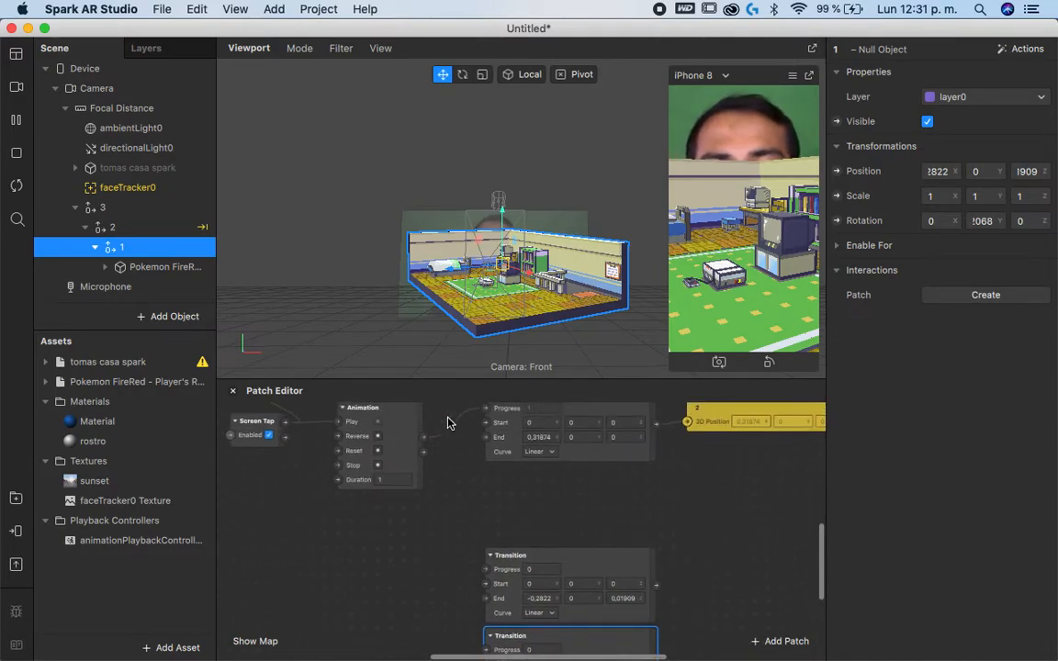
{"action": "right_click", "coordinate": [375, 636]}
{"action": "type", "text": "tra"}
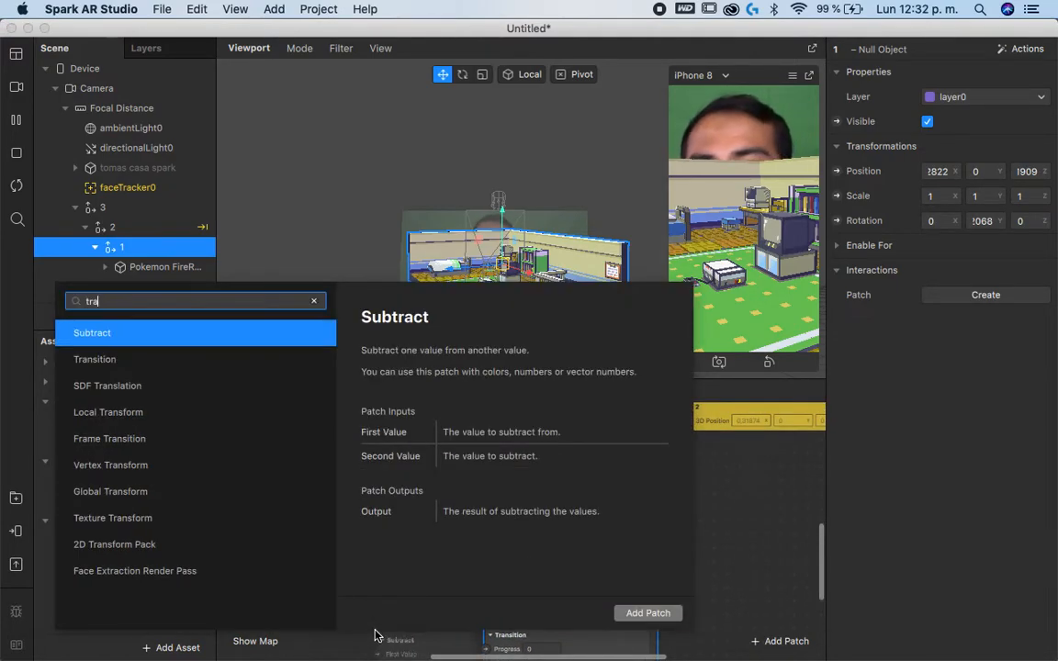
{"action": "key", "text": "Down"}
{"action": "key", "text": "BackSpace"}
{"action": "key", "text": "BackSpace"}
{"action": "key", "text": "BackSpace"}
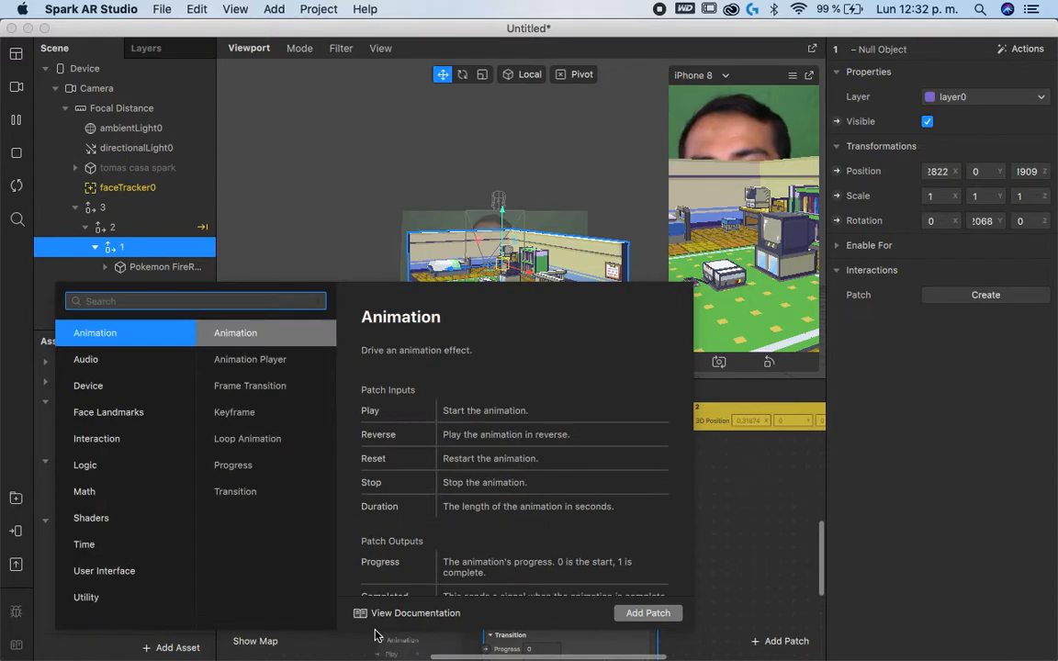
{"action": "key", "text": "Return"}
{"action": "left_click_drag", "start_coordinate": [369, 554], "coordinate": [384, 547]}
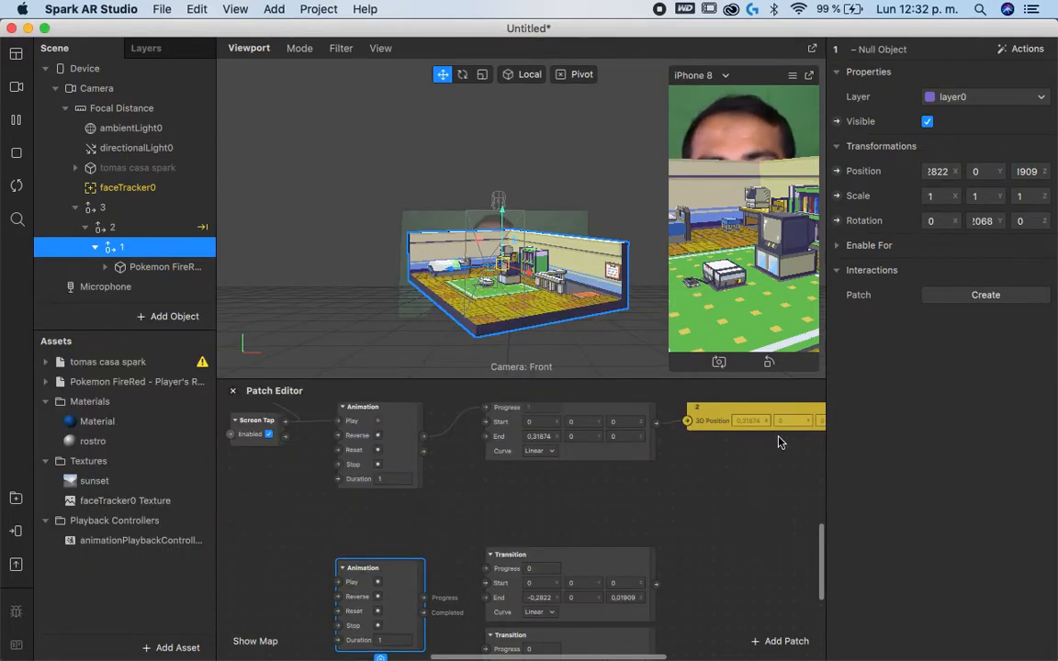
Step: Create a position patch for null object 1 and connect the second Transition's value output to it
{"action": "left_click", "coordinate": [837, 171]}
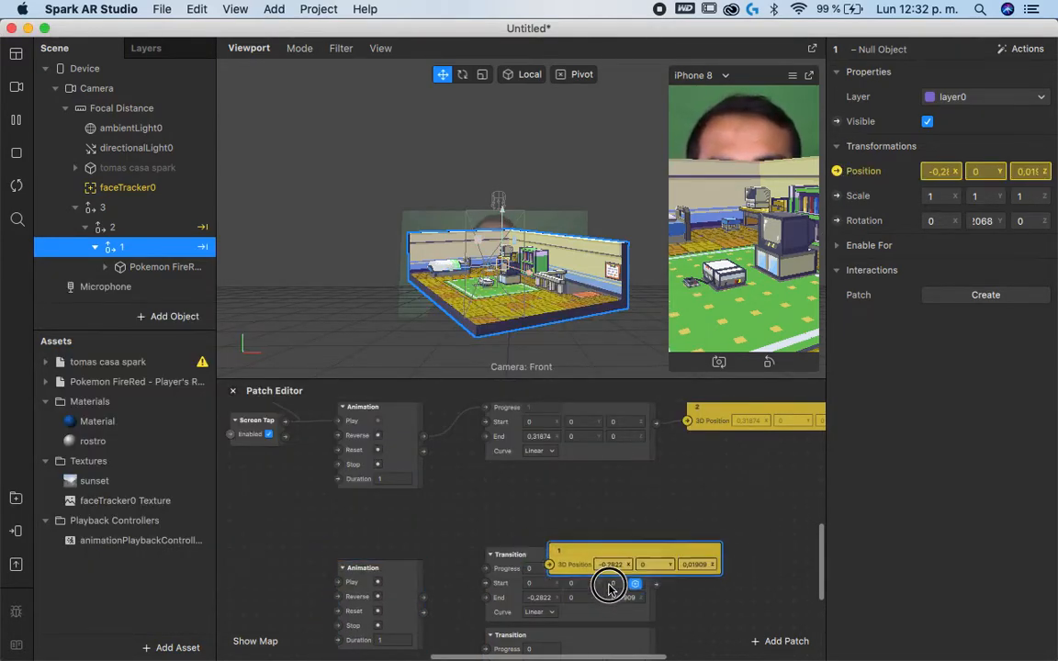
{"action": "left_click", "coordinate": [698, 599]}
{"action": "left_click_drag", "start_coordinate": [657, 585], "coordinate": [717, 565]}
Step: Create a rotation patch for null object 1 and connect the third Transition's value output to it
{"action": "left_click", "coordinate": [836, 221]}
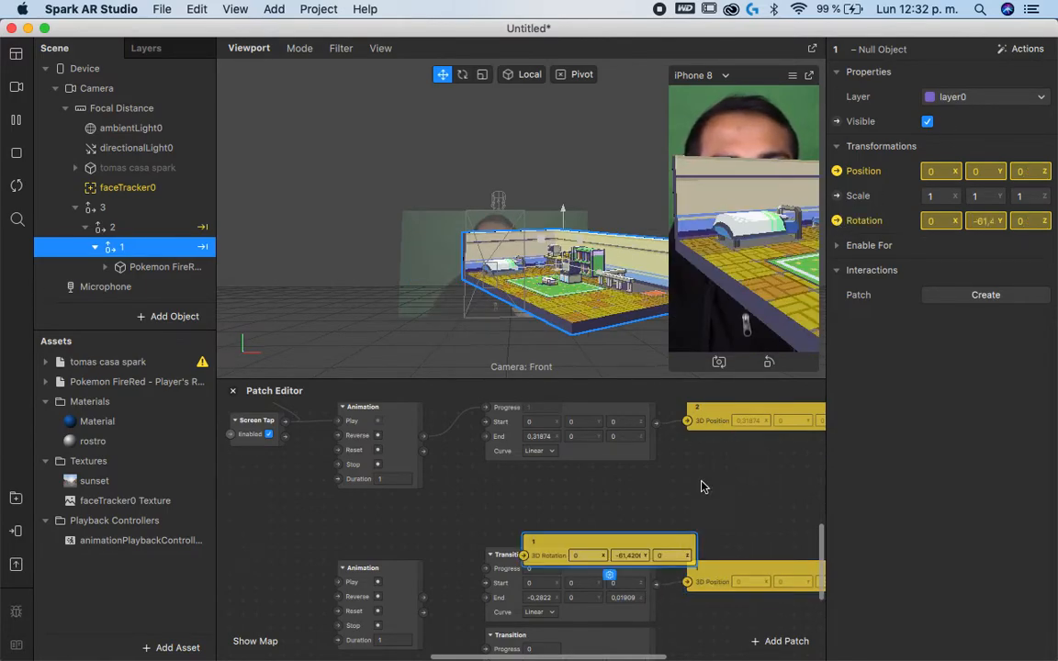
{"action": "scroll", "coordinate": [675, 538], "scroll_direction": "down", "scroll_amount": 2}
{"action": "left_click_drag", "start_coordinate": [542, 471], "coordinate": [721, 603]}
{"action": "left_click_drag", "start_coordinate": [647, 583], "coordinate": [661, 581]}
Step: Connect the second Animation's Progress output to the Progress inputs of both null object 1 Transition patches
{"action": "left_click_drag", "start_coordinate": [412, 518], "coordinate": [474, 568]}
{"action": "scroll", "coordinate": [420, 505], "scroll_direction": "up", "scroll_amount": 2}
{"action": "scroll", "coordinate": [420, 505], "scroll_direction": "up", "scroll_amount": 1}
{"action": "scroll", "coordinate": [421, 504], "scroll_direction": "down", "scroll_amount": 1}
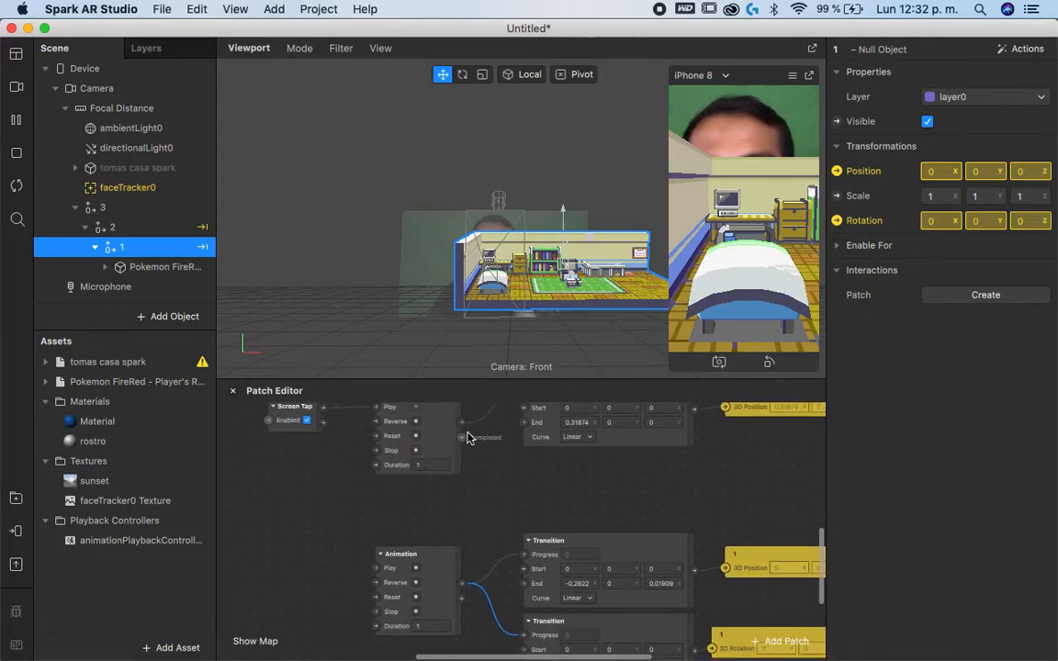
Step: Connect the first Animation's Completed output to the second Animation's Play, and restart the effect to test it with a tap
{"action": "left_click_drag", "start_coordinate": [462, 438], "coordinate": [378, 569]}
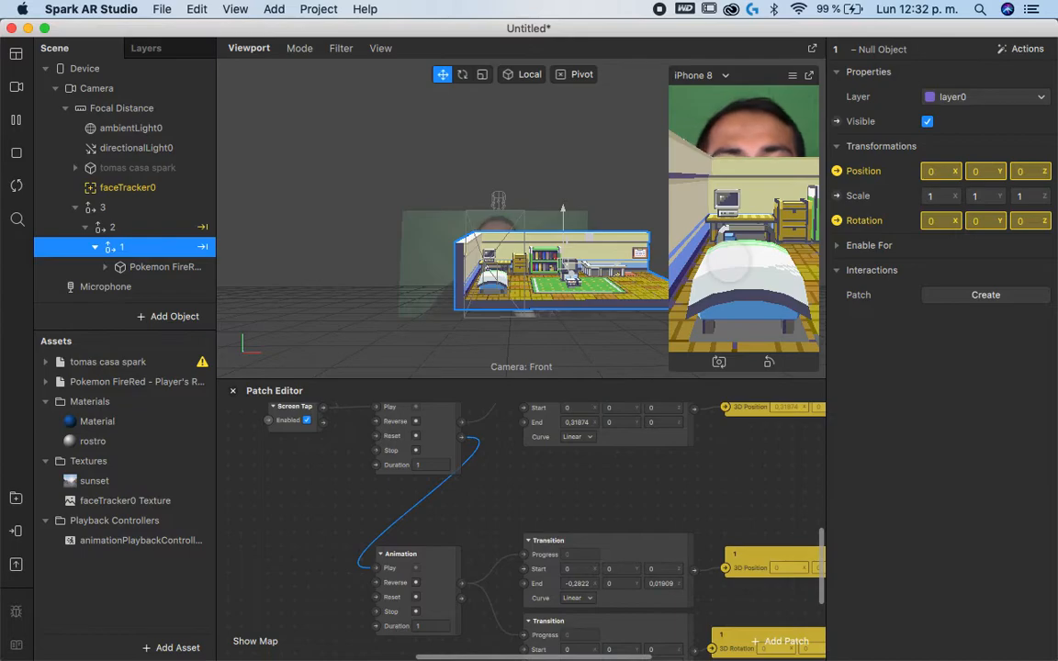
{"action": "left_click", "coordinate": [16, 185]}
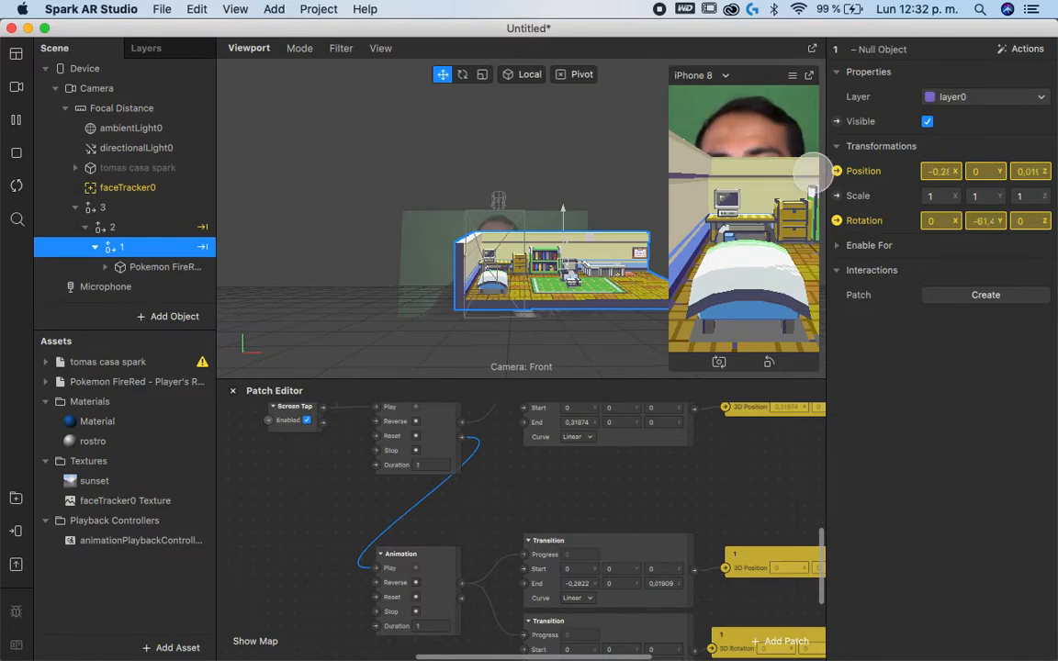
{"action": "left_click", "coordinate": [759, 280]}
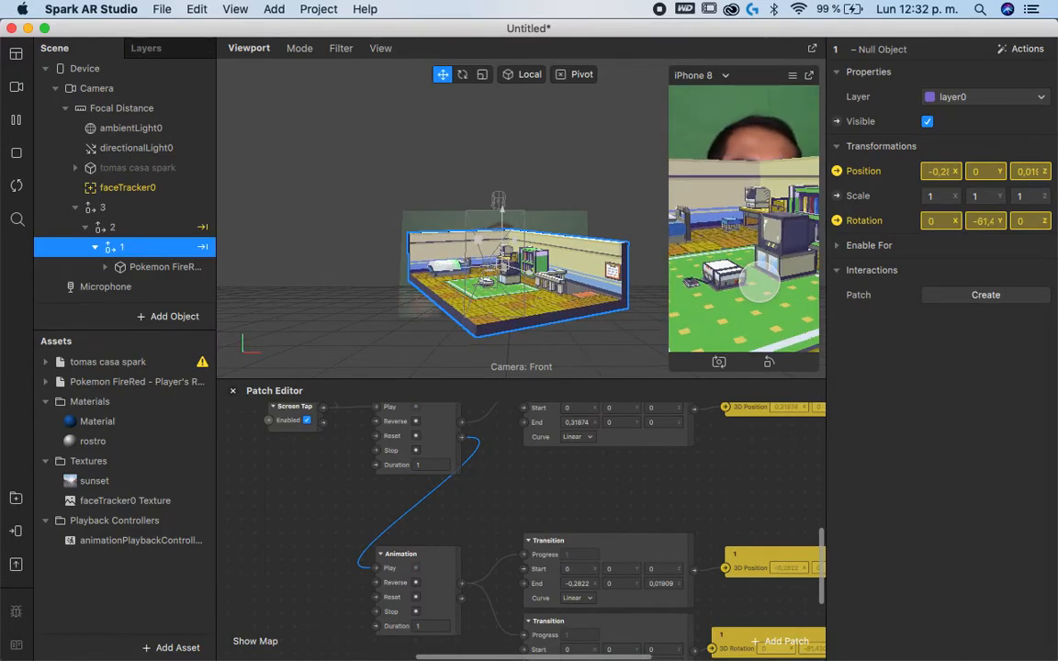
Step: Try to move and rotate the Pokemon FireRed room so that the preview frames the desk with the computer
{"action": "left_click", "coordinate": [156, 274]}
{"action": "scroll", "coordinate": [501, 497], "scroll_direction": "down", "scroll_amount": 5}
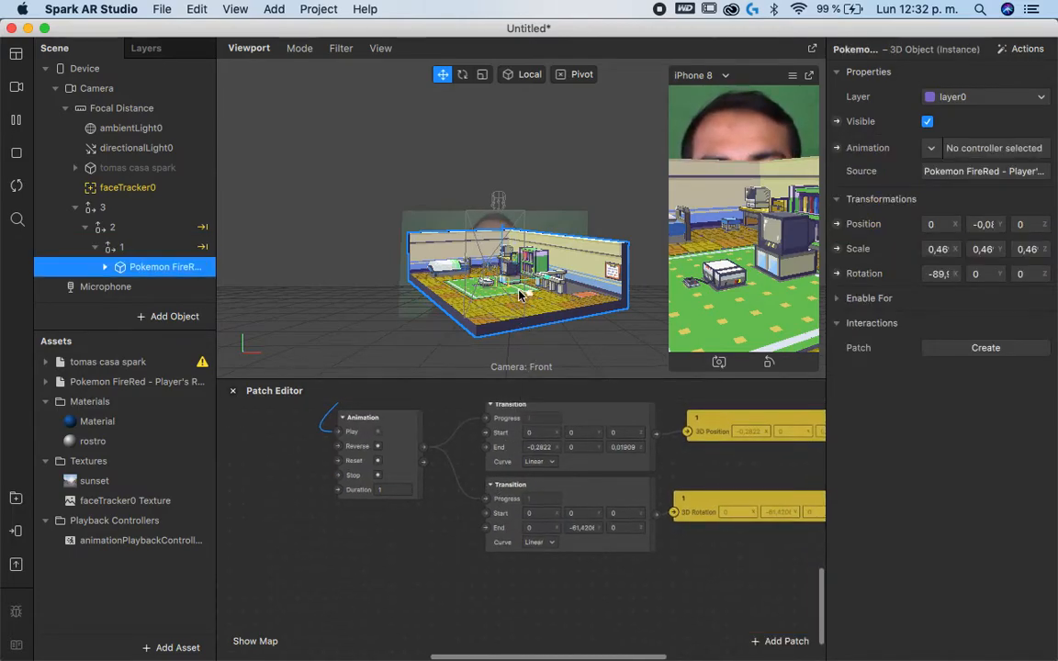
{"action": "left_click_drag", "start_coordinate": [520, 302], "coordinate": [439, 329]}
{"action": "key", "text": "e"}
{"action": "left_click", "coordinate": [441, 75]}
{"action": "left_click_drag", "start_coordinate": [539, 319], "coordinate": [632, 304]}
{"action": "key", "text": "e"}
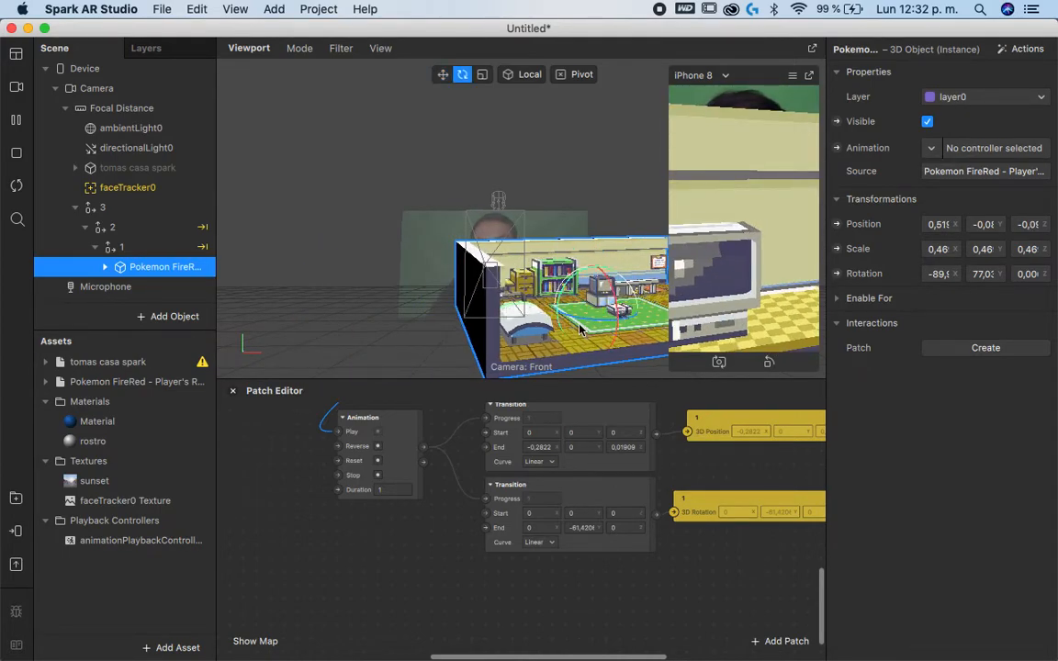
{"action": "mouse_move", "coordinate": [577, 319]}
{"action": "left_mouse_down"}
{"action": "mouse_move", "coordinate": [591, 316]}
{"action": "mouse_move", "coordinate": [581, 315]}
{"action": "left_mouse_up"}
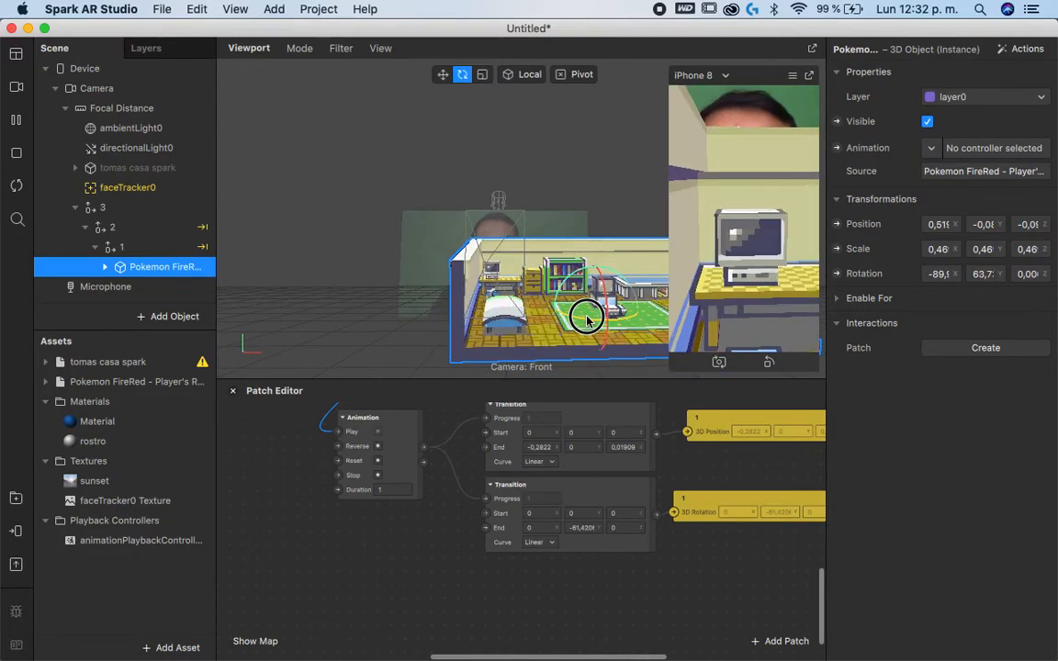
{"action": "left_click", "coordinate": [443, 75]}
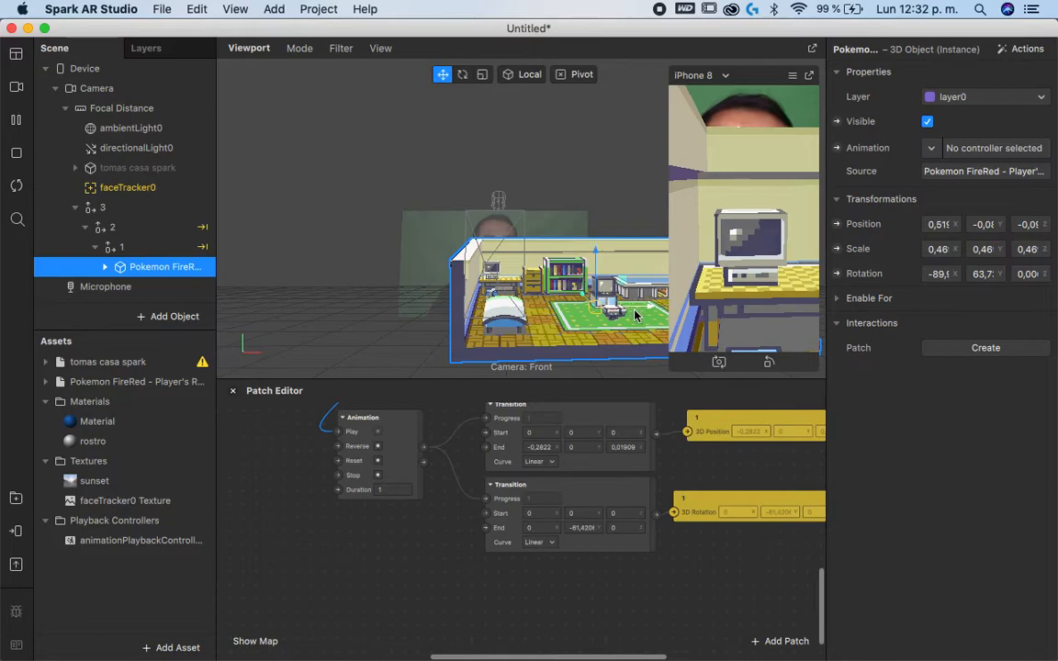
{"action": "left_click_drag", "start_coordinate": [627, 306], "coordinate": [579, 248]}
{"action": "left_click_drag", "start_coordinate": [625, 293], "coordinate": [577, 329]}
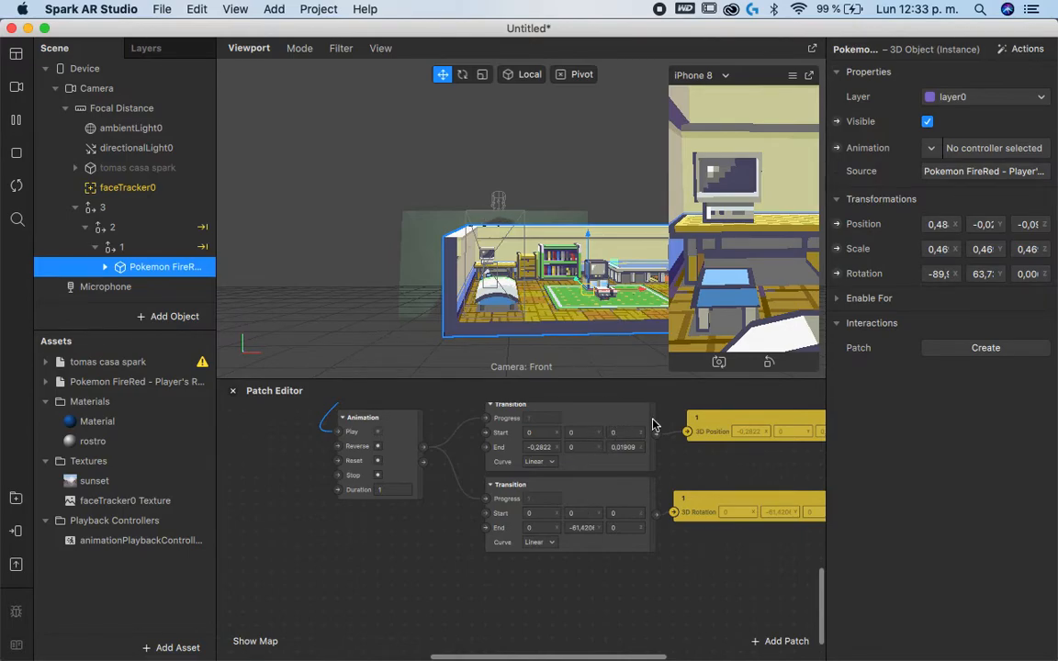
Step: Undo the last moves and rotations of the Pokemon room, keeping the link into the second Animation's Play
{"action": "key", "text": "super+z"}
{"action": "key", "text": "super+z"}
{"action": "key", "text": "super+z"}
{"action": "key", "text": "super+z"}
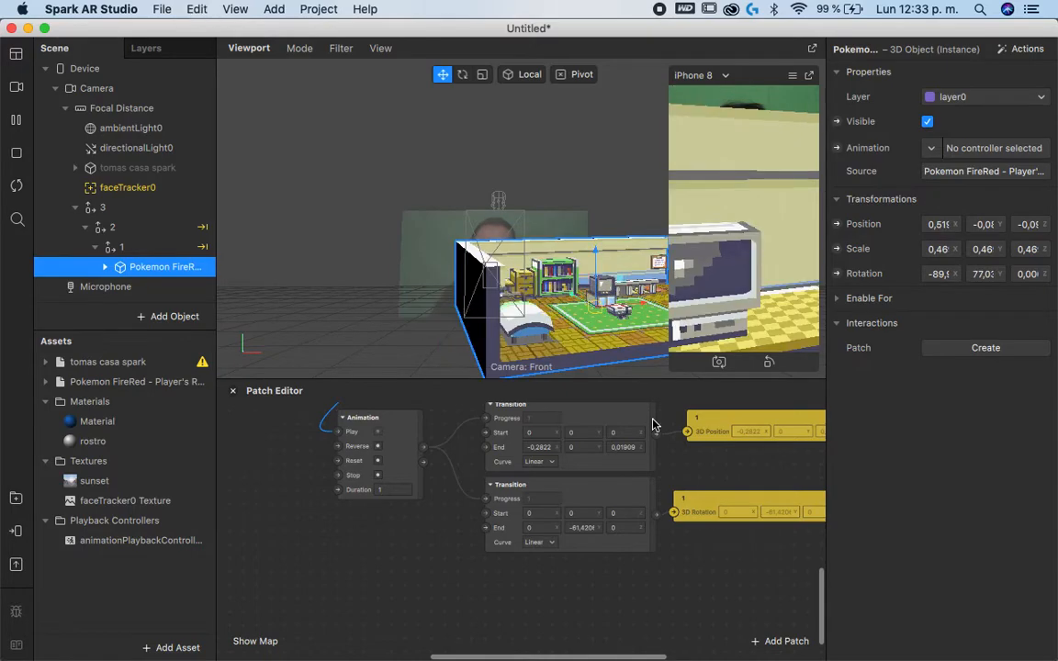
{"action": "key", "text": "super+z"}
{"action": "key", "text": "super+z"}
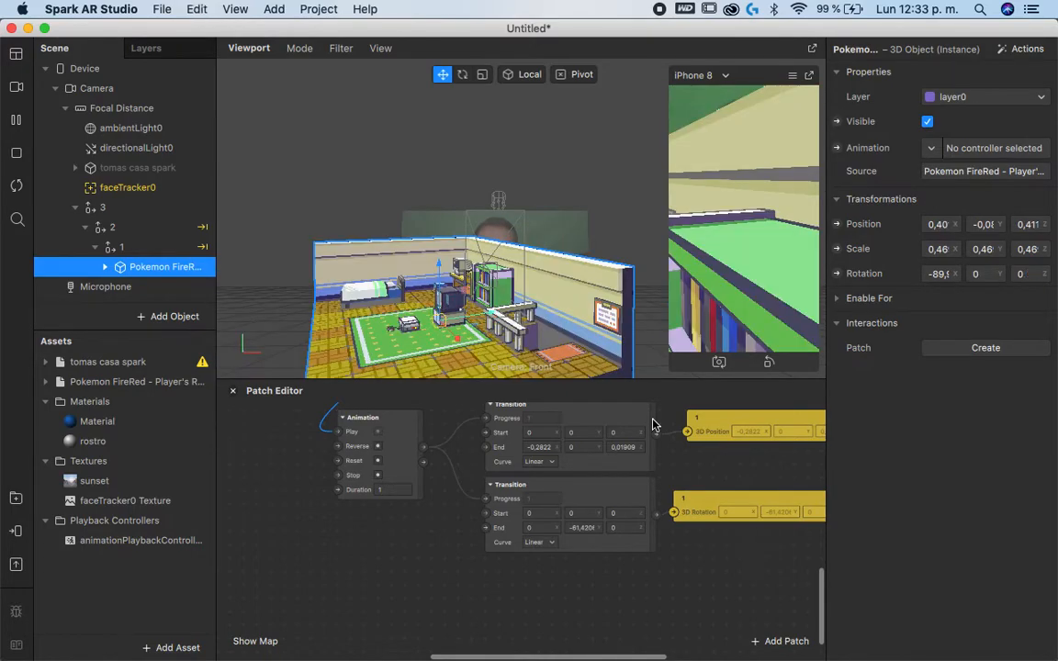
{"action": "key", "text": "super+z"}
{"action": "key", "text": "super+z"}
{"action": "key", "text": "super+z"}
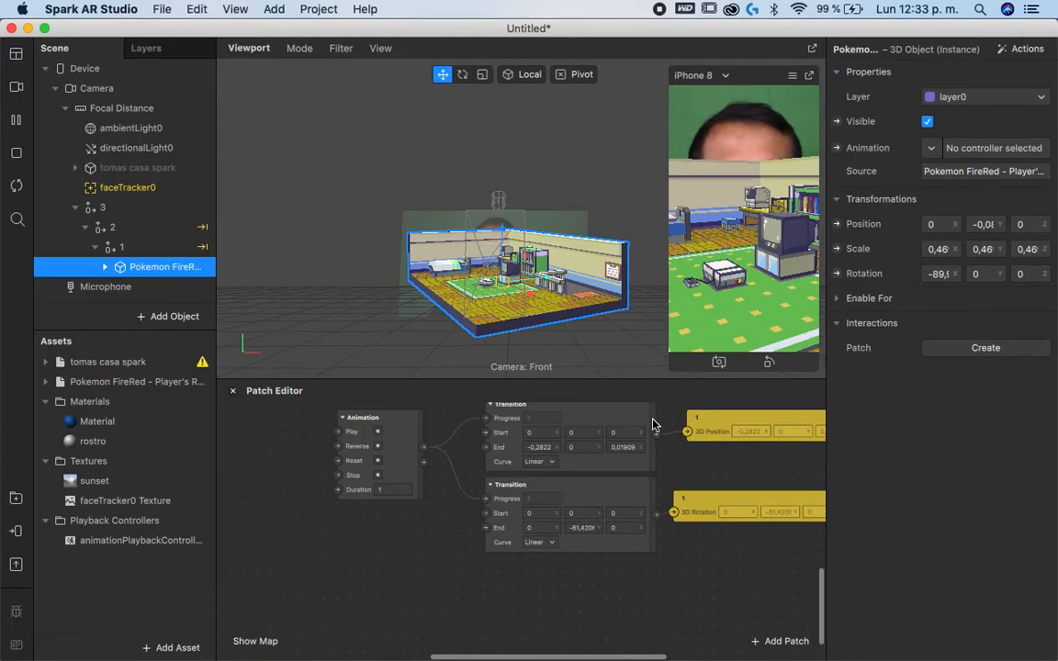
{"action": "key", "text": "super+z"}
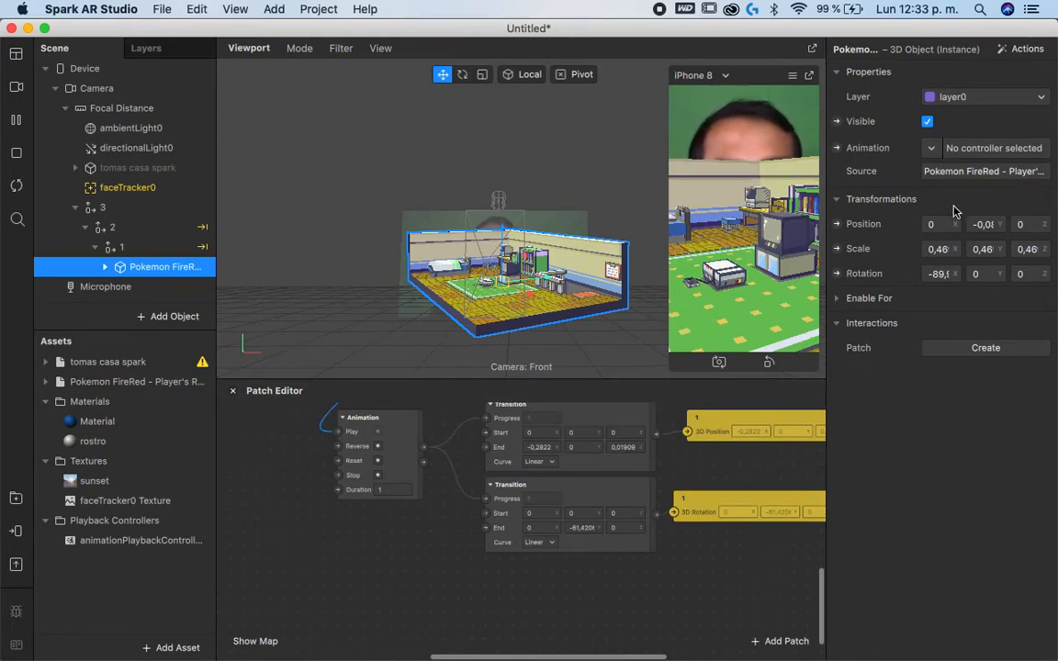
Step: Move the Pokemon room to about X 0,506, Y -0,083 and Z 0,280 to frame the computer desk
{"action": "left_click", "coordinate": [924, 226]}
{"action": "left_click", "coordinate": [982, 227]}
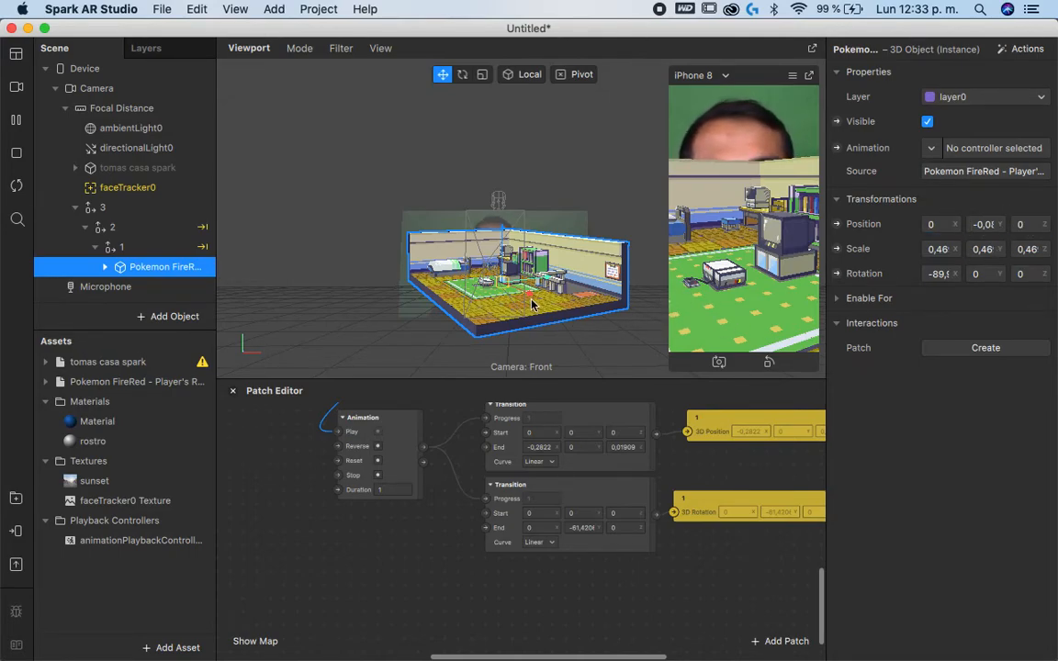
{"action": "left_click_drag", "start_coordinate": [529, 294], "coordinate": [517, 544]}
Step: Add a Transition patch below null object 1's Transitions with End values 0,50595, 0,08319 and 0,27972
{"action": "right_click", "coordinate": [540, 594]}
{"action": "type", "text": "tra"}
{"action": "key", "text": "Down"}
{"action": "key", "text": "Return"}
{"action": "left_click_drag", "start_coordinate": [612, 612], "coordinate": [554, 600]}
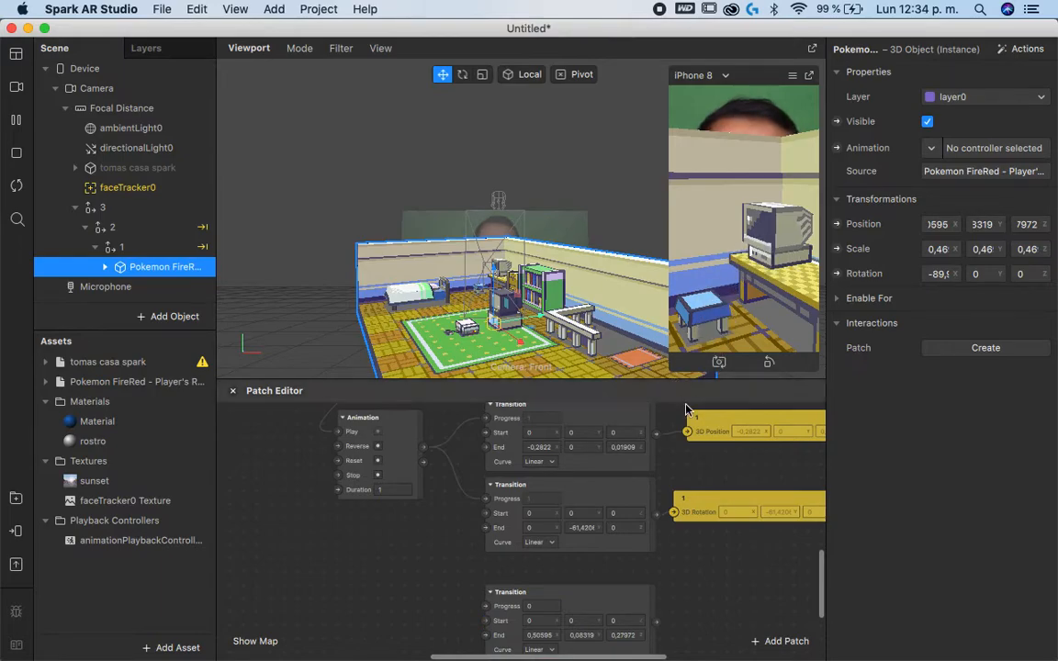
Step: Add a third Animation patch, played by the second Animation's Completed output, and connect its Progress to the new Transition
{"action": "scroll", "coordinate": [437, 475], "scroll_direction": "down", "scroll_amount": 2}
{"action": "double_click", "coordinate": [358, 571]}
{"action": "type", "text": "tr"}
{"action": "key", "text": "BackSpace"}
{"action": "key", "text": "BackSpace"}
{"action": "left_click", "coordinate": [352, 576]}
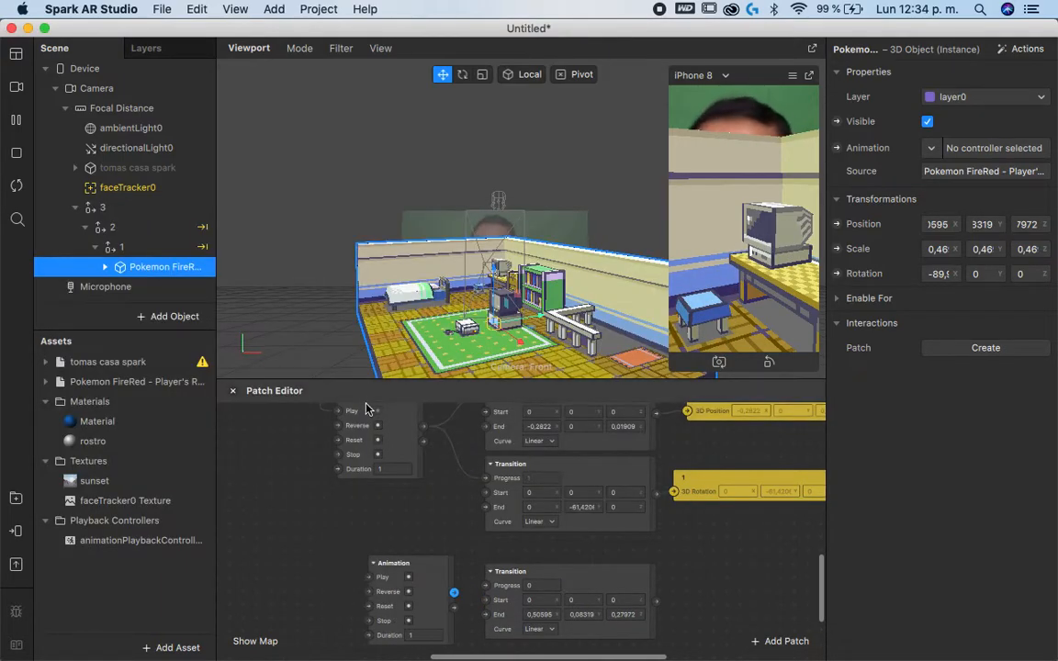
{"action": "left_click", "coordinate": [381, 527]}
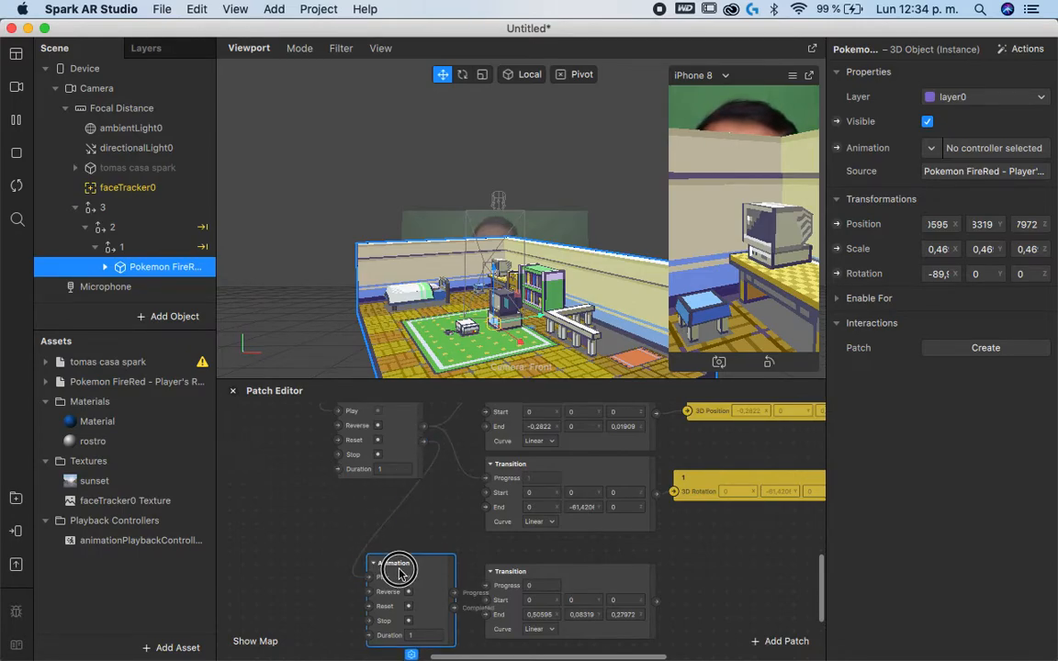
{"action": "left_click_drag", "start_coordinate": [371, 579], "coordinate": [325, 573]}
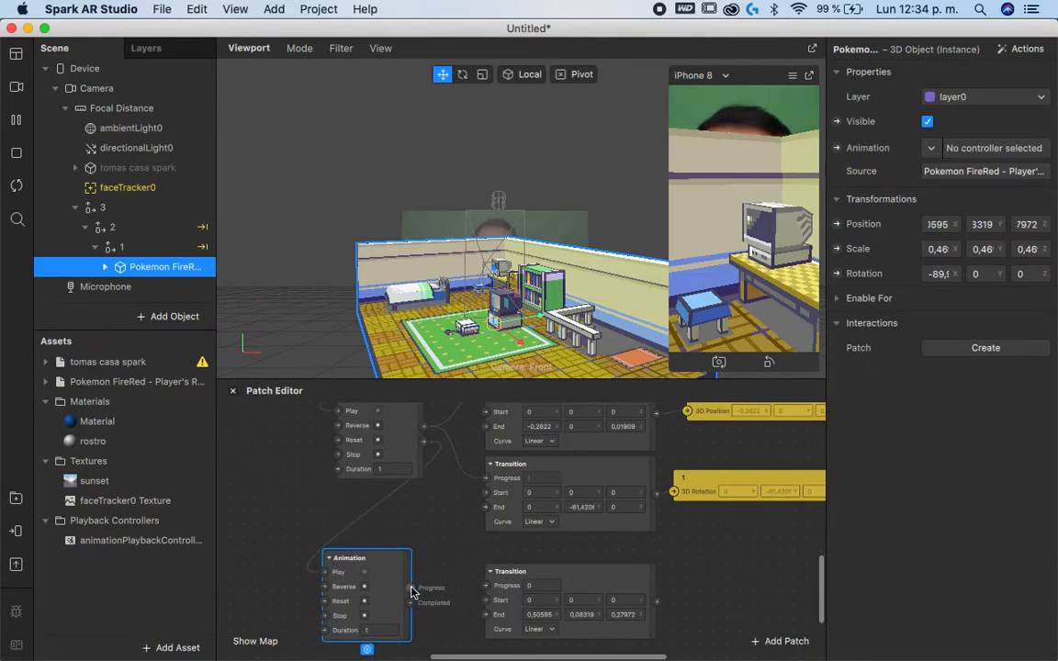
{"action": "left_click_drag", "start_coordinate": [411, 588], "coordinate": [484, 586]}
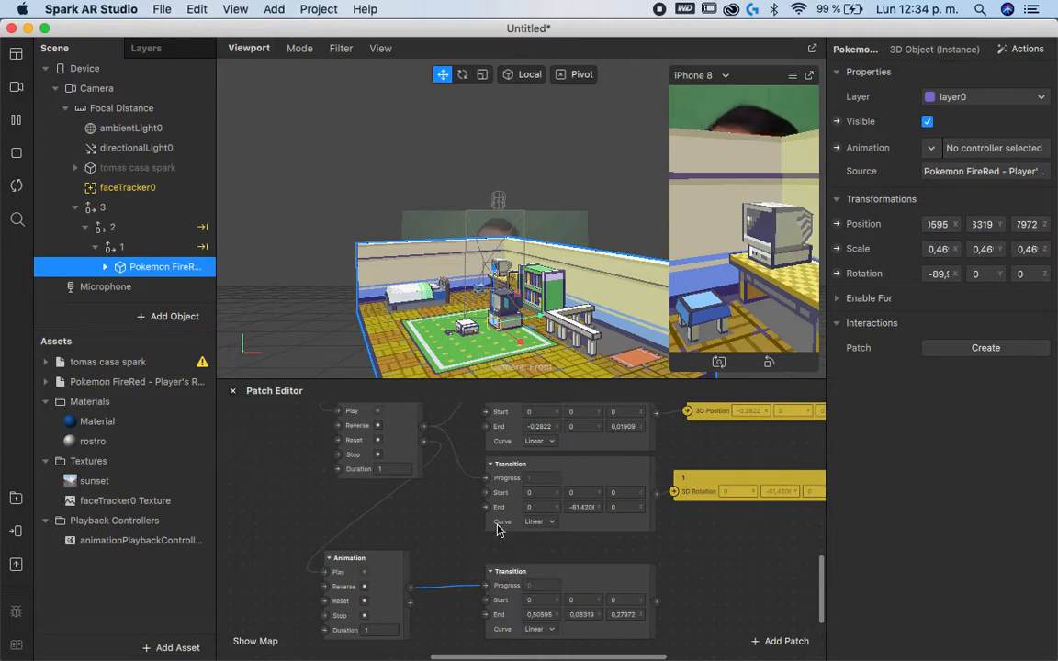
Step: Create a position patch for the Pokemon room and connect the new Transition's value output to it
{"action": "left_click", "coordinate": [837, 225]}
{"action": "left_click_drag", "start_coordinate": [576, 550], "coordinate": [732, 591]}
{"action": "left_click_drag", "start_coordinate": [656, 600], "coordinate": [674, 599]}
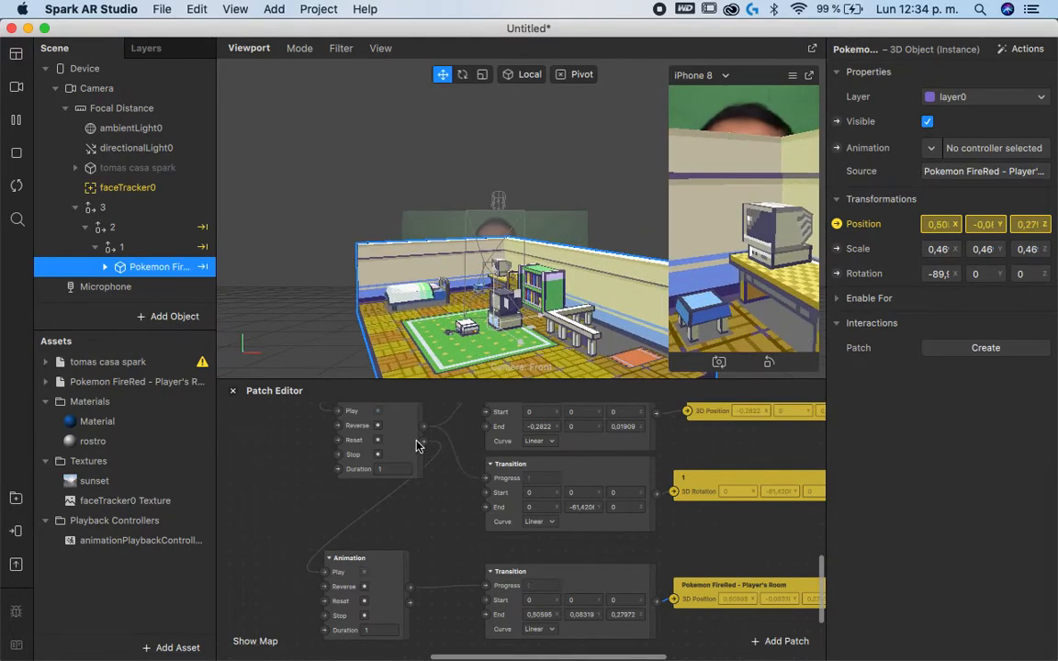
Step: Insert a Delay patch with duration 1 between the first Animation's Completed output and the second Animation's Play
{"action": "scroll", "coordinate": [418, 514], "scroll_direction": "up", "scroll_amount": 5}
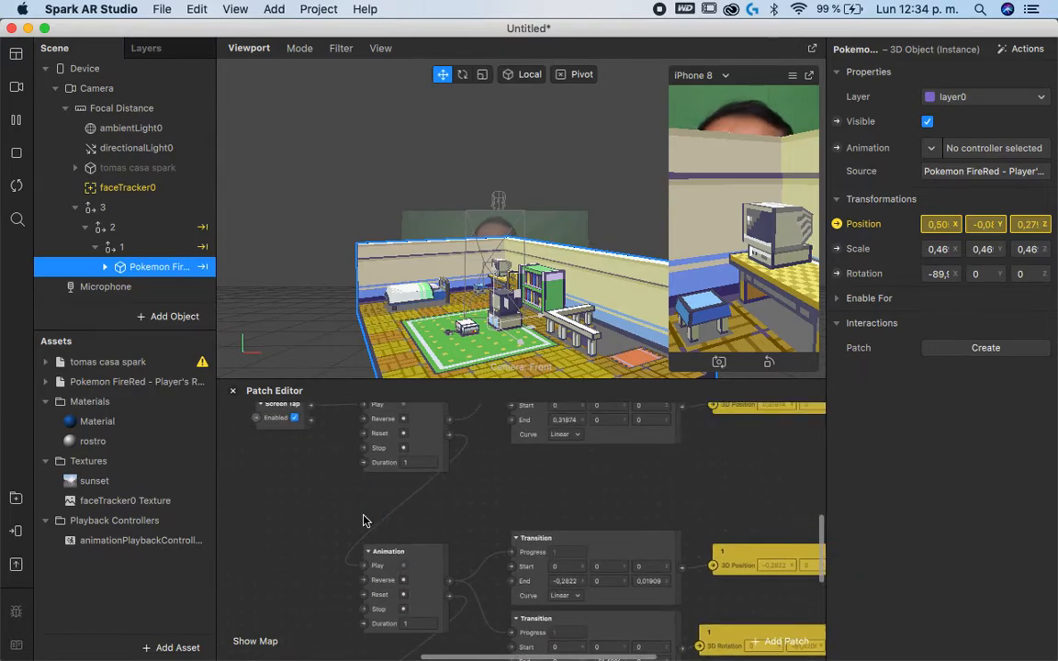
{"action": "double_click", "coordinate": [363, 521]}
{"action": "type", "text": "de"}
{"action": "key", "text": "Return"}
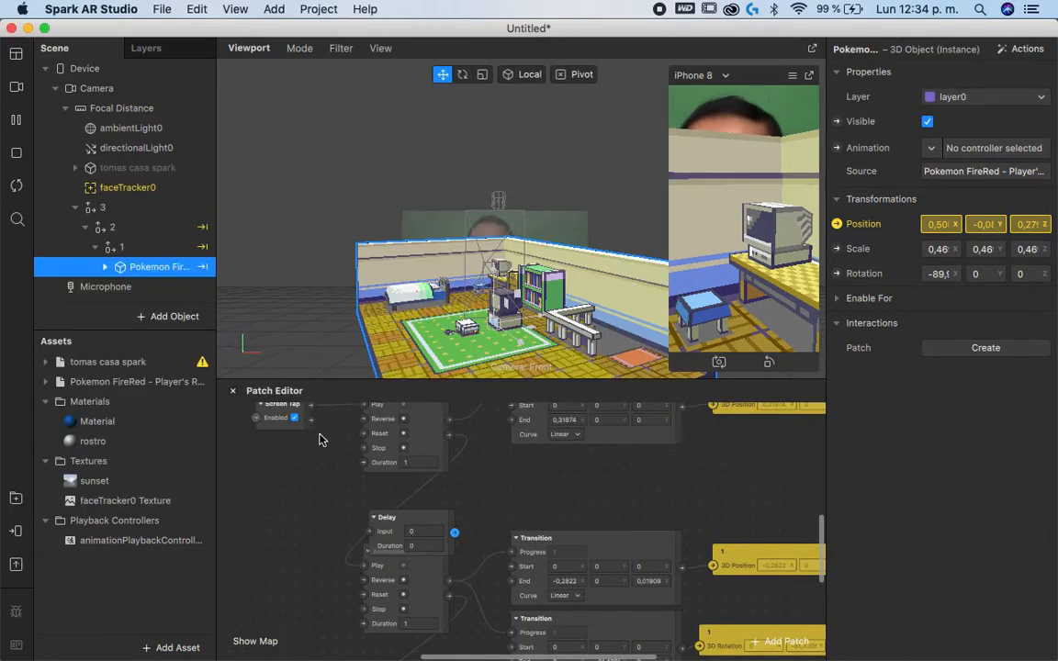
{"action": "left_click_drag", "start_coordinate": [390, 524], "coordinate": [390, 505]}
{"action": "left_click_drag", "start_coordinate": [449, 436], "coordinate": [358, 565]}
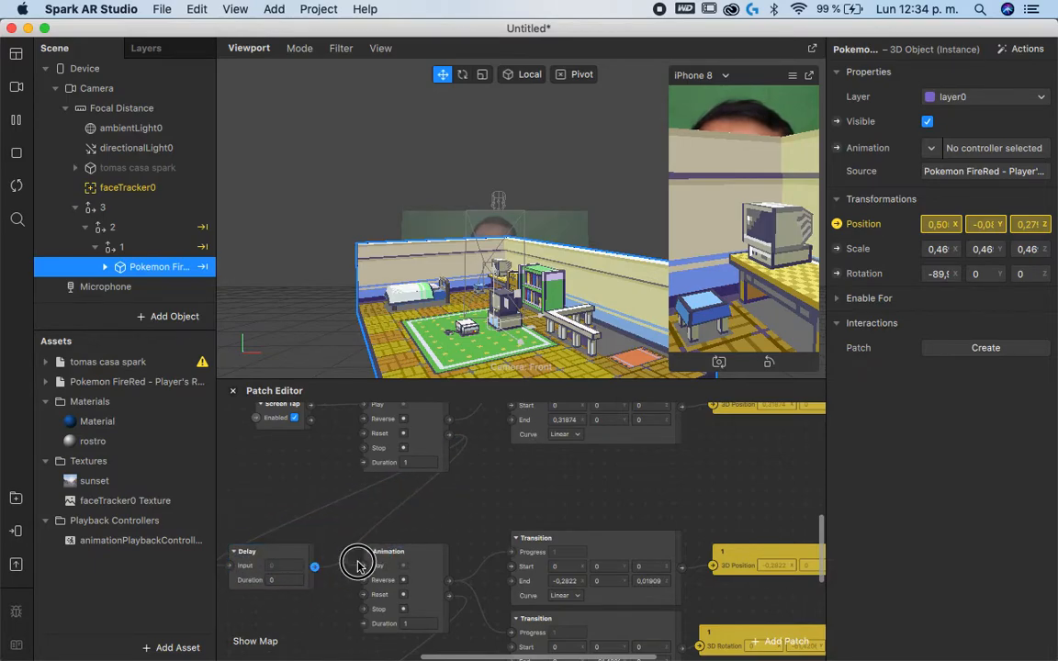
{"action": "left_click", "coordinate": [288, 578]}
{"action": "type", "text": "1"}
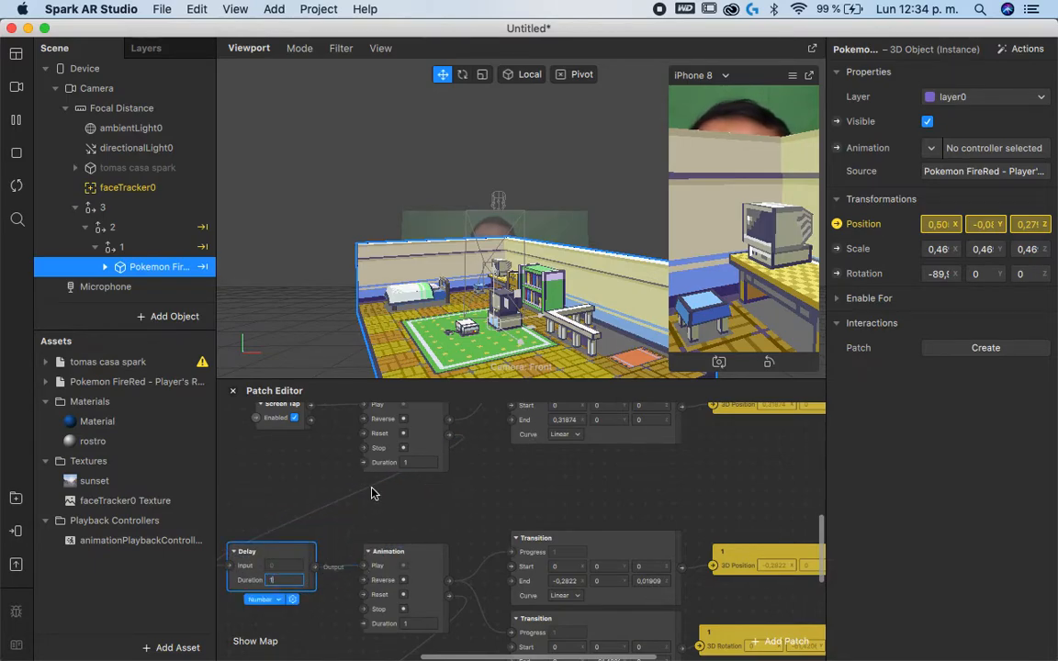
Step: Restart the effect to test the chained animations with the delay
{"action": "scroll", "coordinate": [369, 556], "scroll_direction": "down", "scroll_amount": 4}
{"action": "left_click", "coordinate": [352, 579]}
{"action": "left_click", "coordinate": [12, 189]}
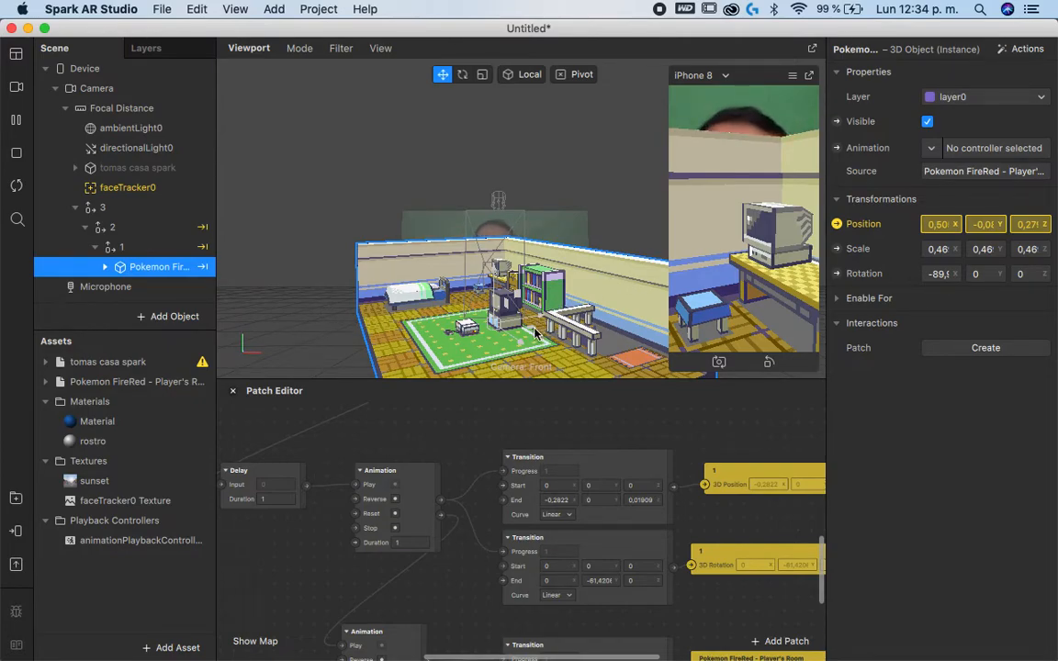
Step: Collapse null object 3 in the scene and hide the Pokemon room
{"action": "left_click", "coordinate": [76, 208]}
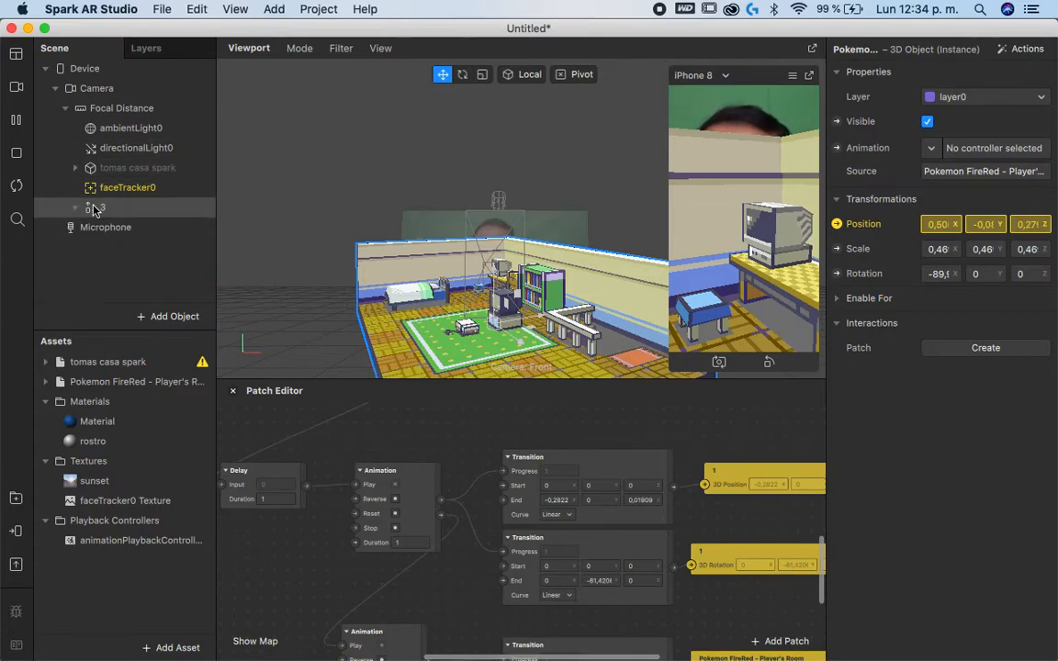
{"action": "left_click", "coordinate": [926, 122]}
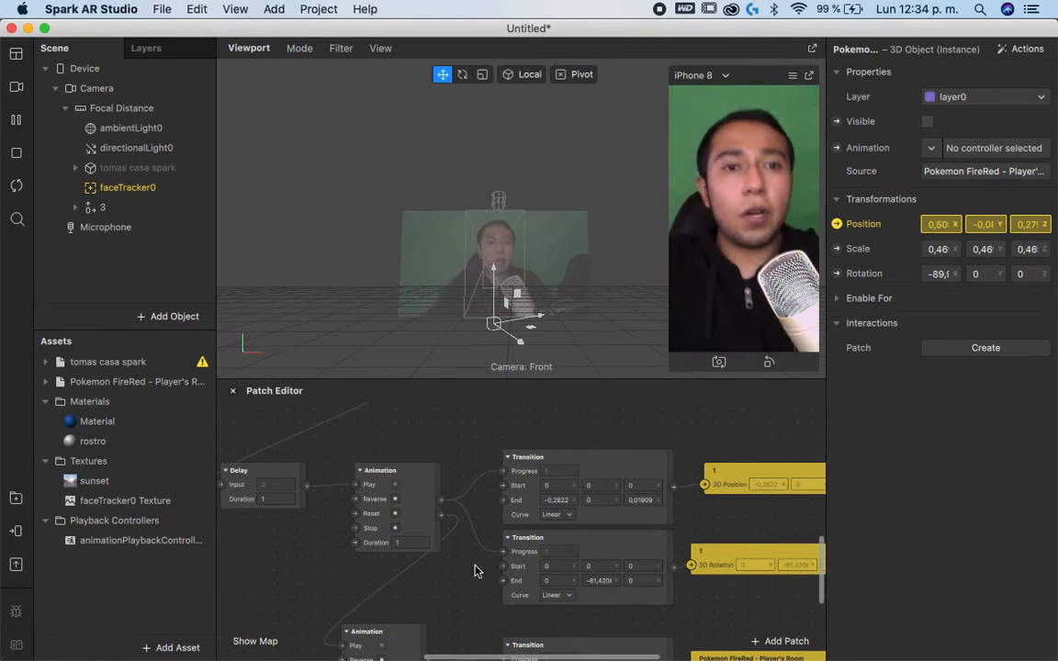
Step: Switch to QuickTime Player and play the recording of the SIMULATION filter as a reference
{"action": "key", "text": "ctrl+Left"}
{"action": "key", "text": "ctrl+Up"}
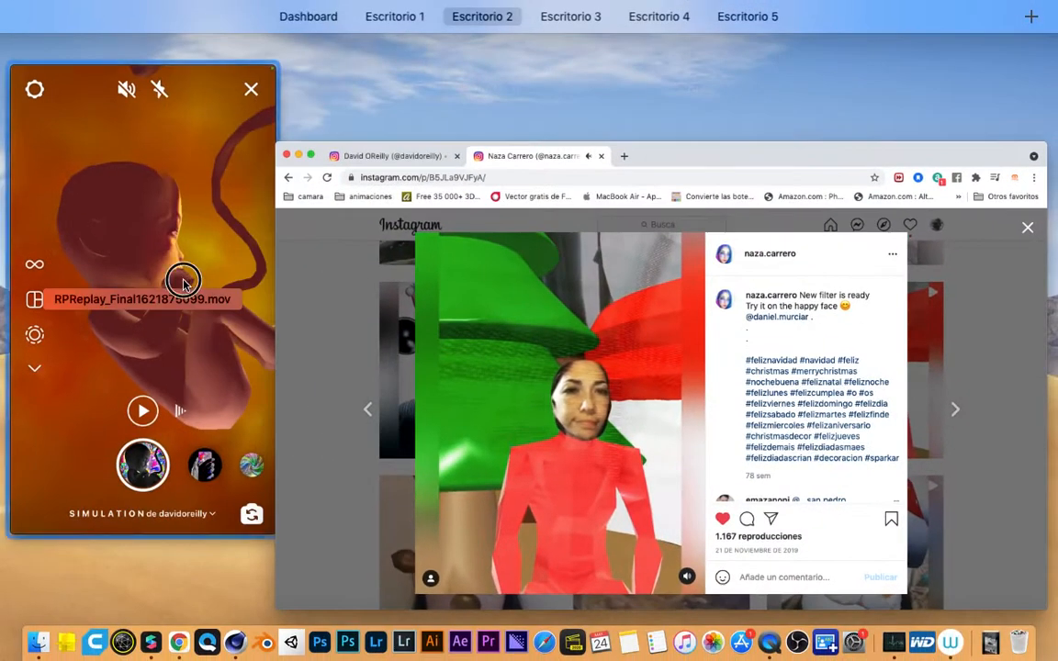
{"action": "left_click", "coordinate": [184, 279]}
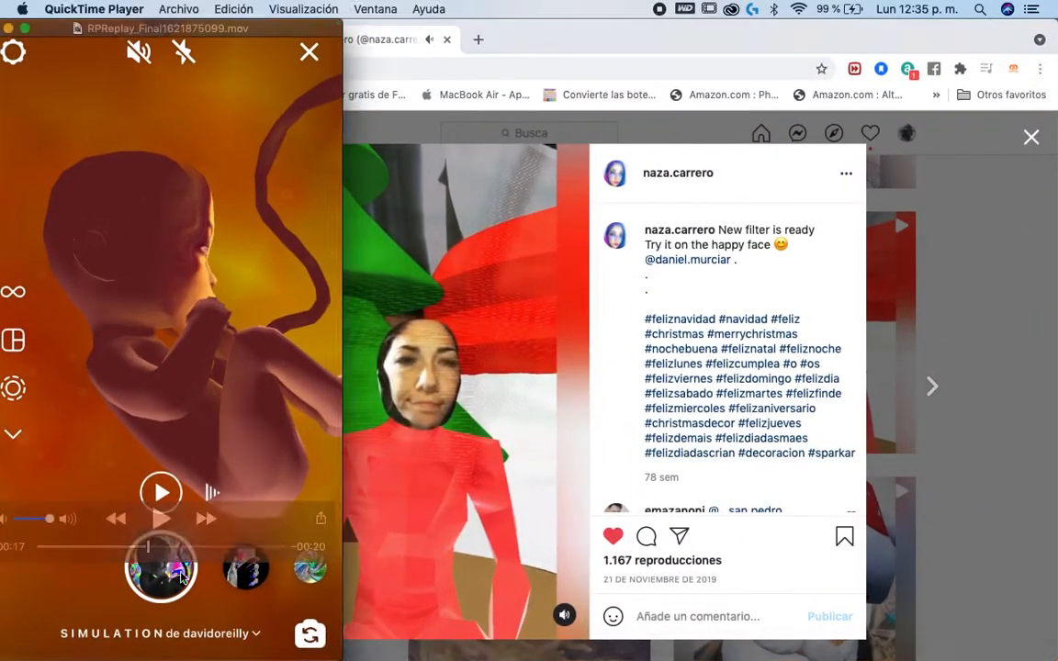
{"action": "left_click", "coordinate": [158, 521]}
{"action": "left_click_drag", "start_coordinate": [253, 517], "coordinate": [258, 606]}
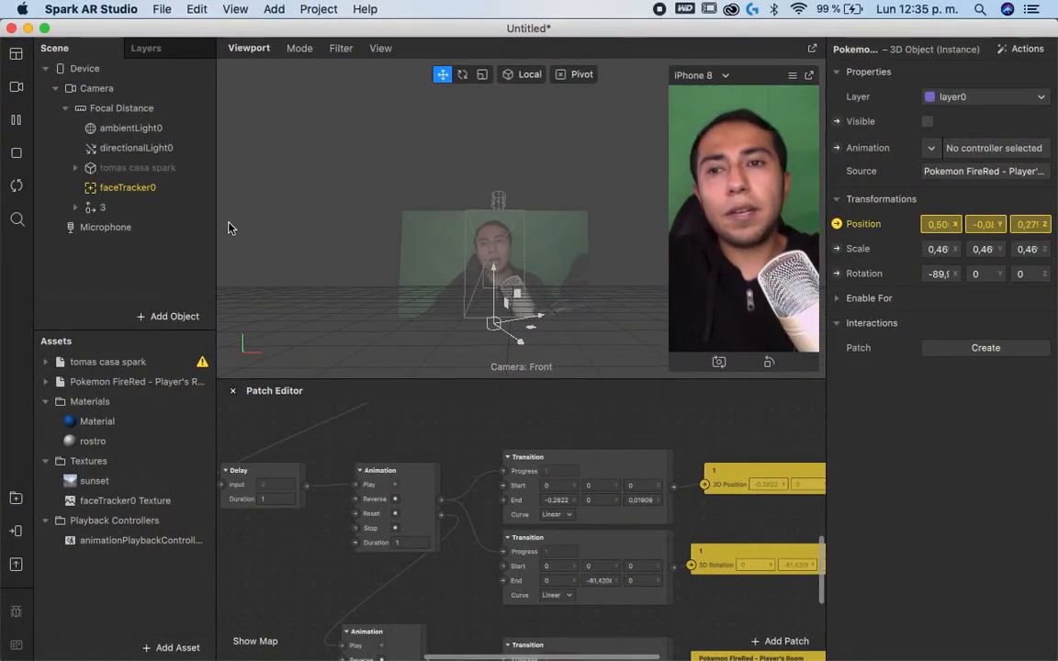
Step: Make the tomas casa spark house visible and connect the Animation Player's output to a new Animation patch for it
{"action": "left_click", "coordinate": [137, 168]}
{"action": "left_click", "coordinate": [927, 123]}
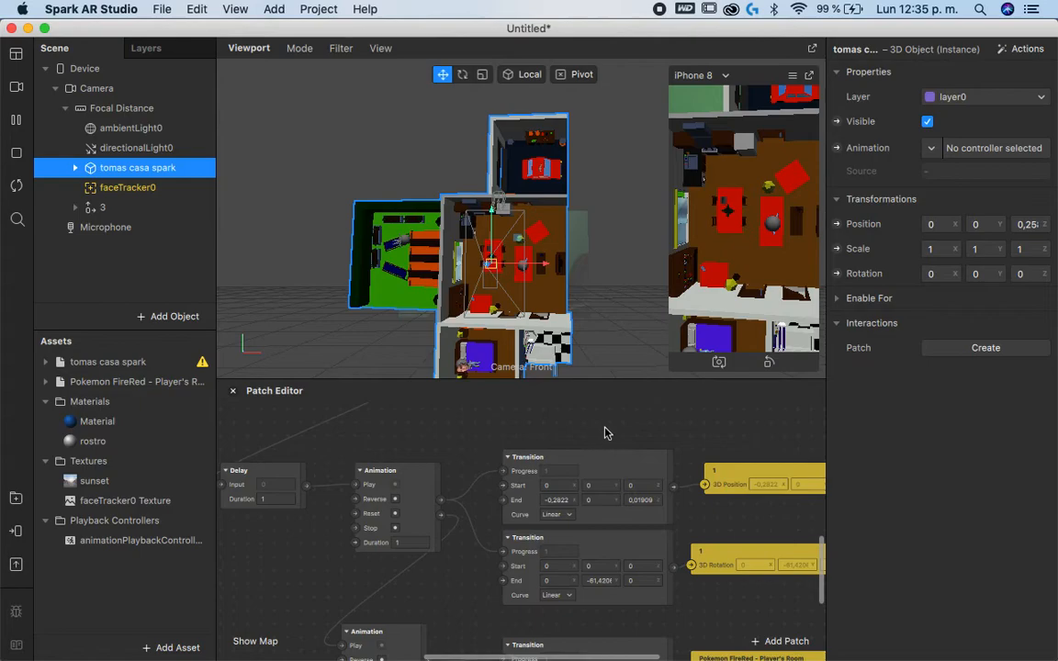
{"action": "scroll", "coordinate": [607, 433], "scroll_direction": "up", "scroll_amount": 5}
{"action": "scroll", "coordinate": [607, 434], "scroll_direction": "left", "scroll_amount": 4}
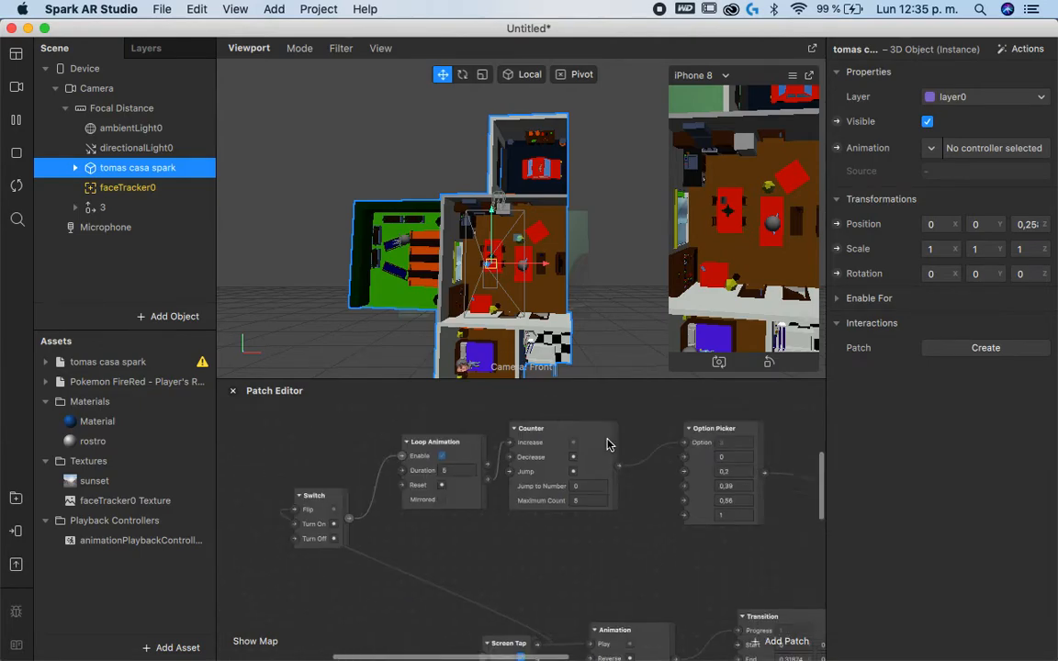
{"action": "scroll", "coordinate": [608, 441], "scroll_direction": "right", "scroll_amount": 5}
{"action": "left_click", "coordinate": [345, 483]}
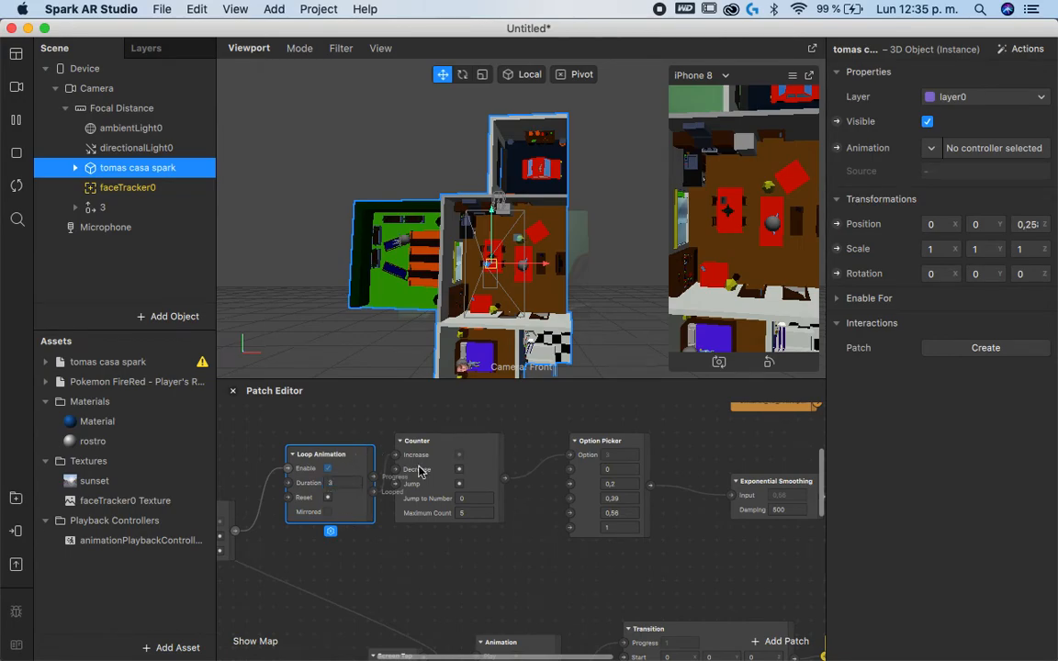
{"action": "scroll", "coordinate": [619, 539], "scroll_direction": "right", "scroll_amount": 10}
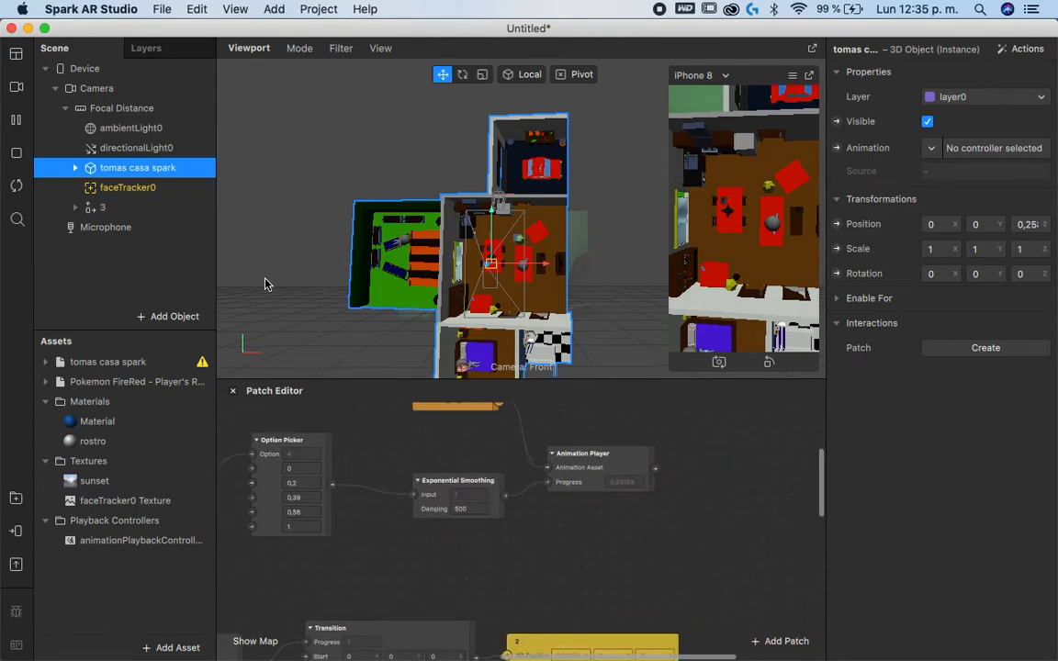
{"action": "left_click", "coordinate": [836, 147]}
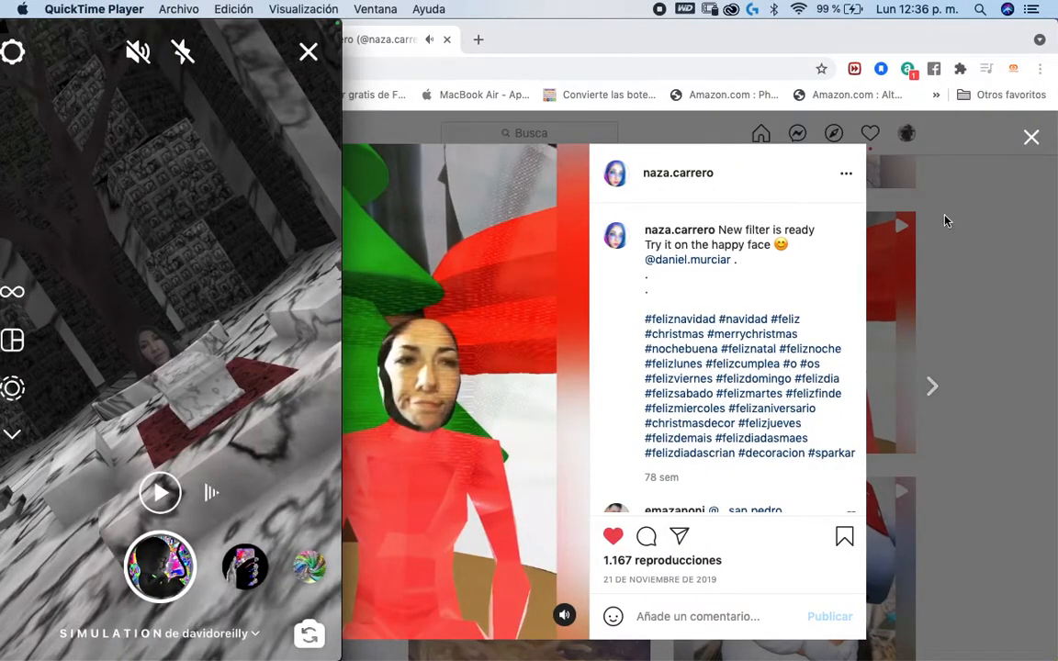
Step: Switch to the Instagram profile in Chrome, close the open post, view recent filter posts, and return to Spark AR Studio
{"action": "left_click", "coordinate": [946, 228]}
{"action": "left_click", "coordinate": [1032, 137]}
{"action": "scroll", "coordinate": [254, 531], "scroll_direction": "down", "scroll_amount": 10}
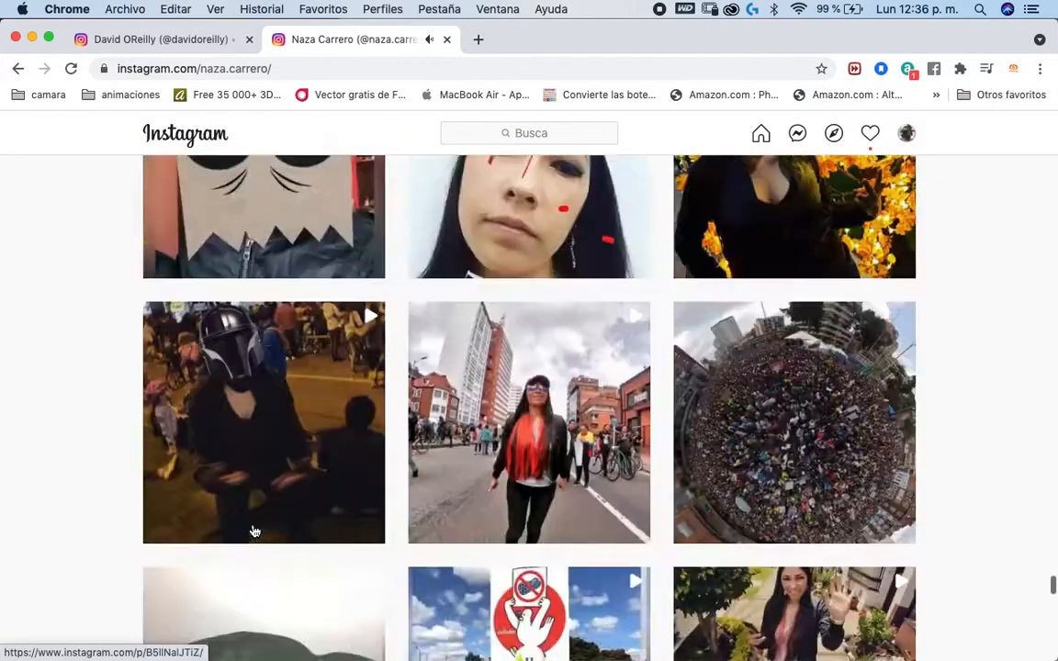
{"action": "scroll", "coordinate": [255, 530], "scroll_direction": "up", "scroll_amount": 15}
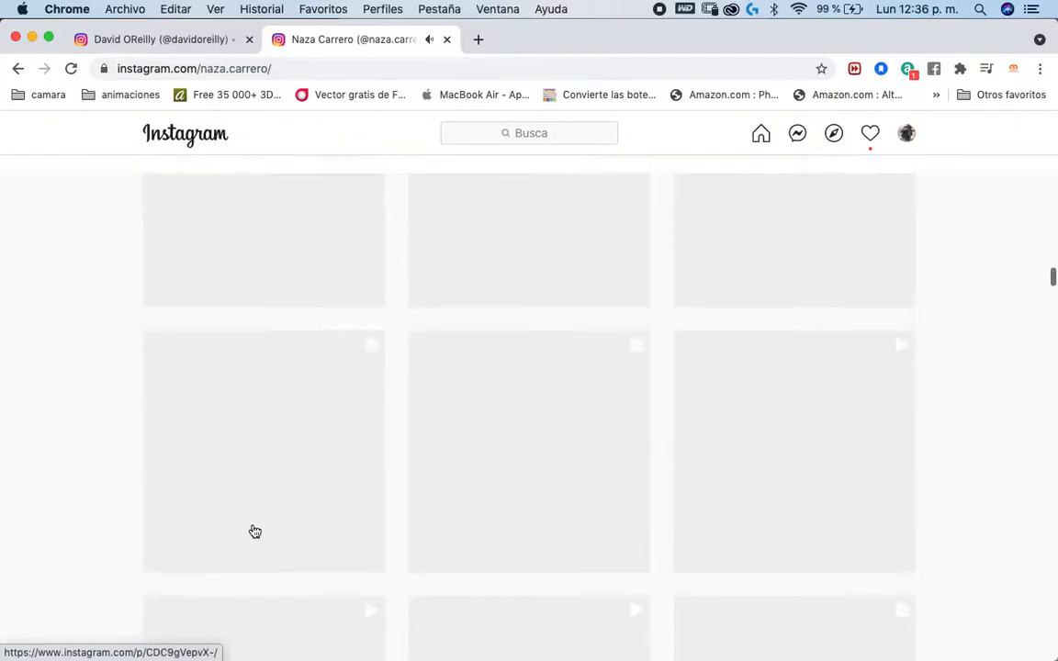
{"action": "scroll", "coordinate": [255, 530], "scroll_direction": "up", "scroll_amount": 10}
{"action": "scroll", "coordinate": [254, 530], "scroll_direction": "down", "scroll_amount": 2}
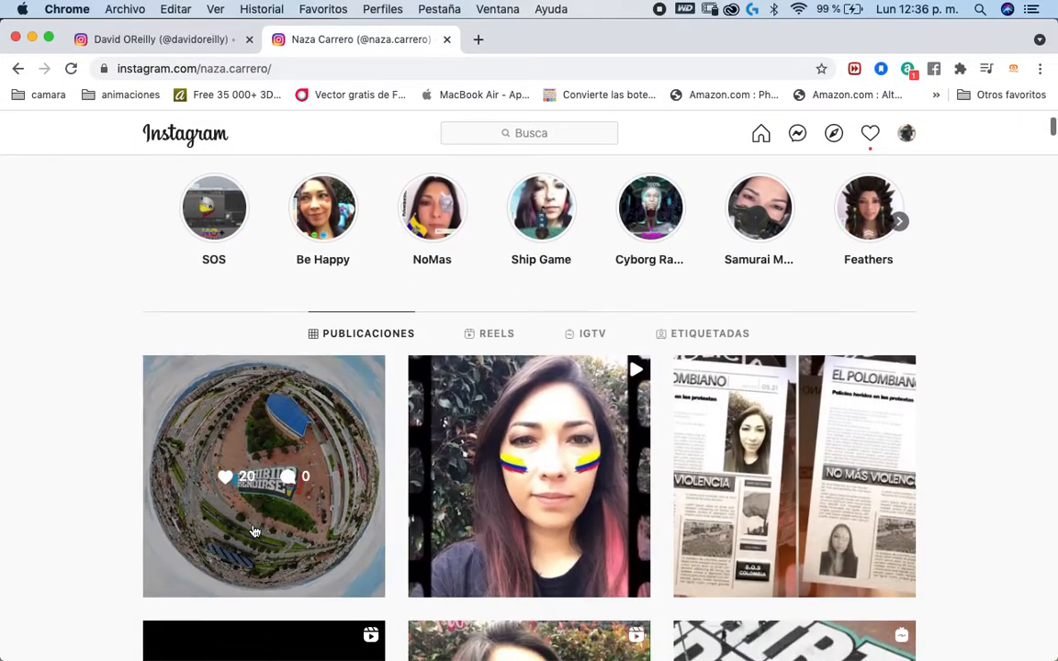
{"action": "left_click", "coordinate": [481, 487]}
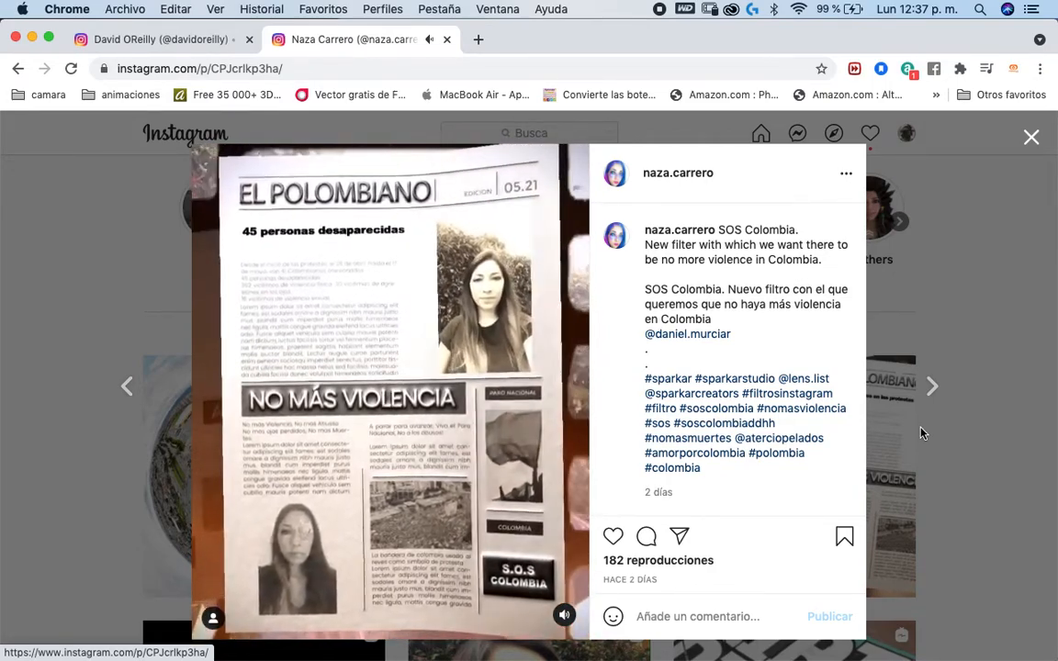
{"action": "key", "text": "ctrl+Right"}
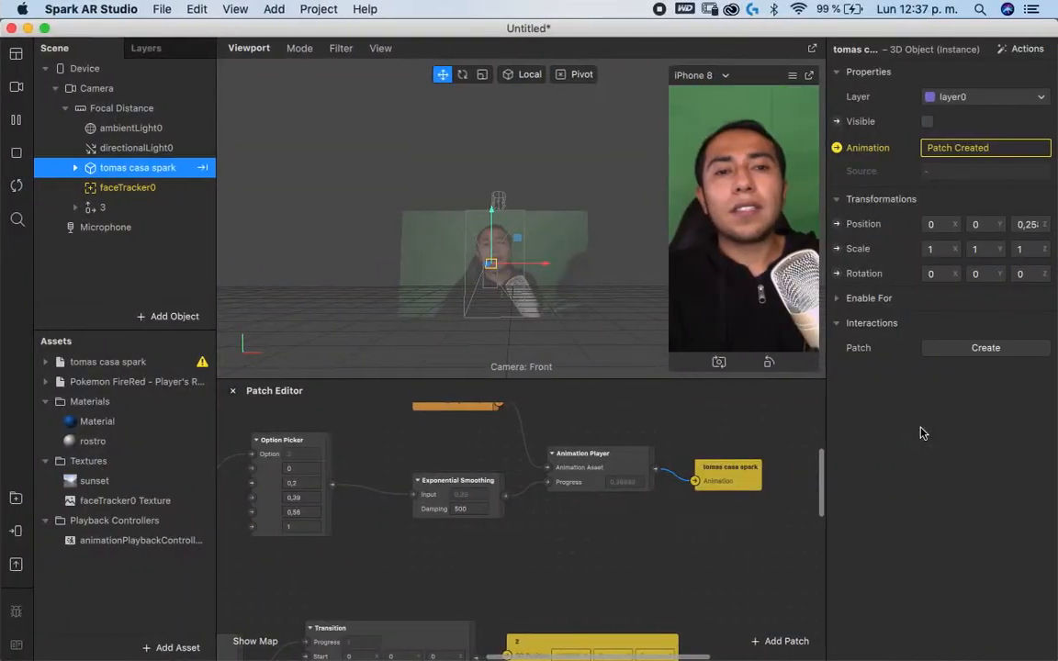